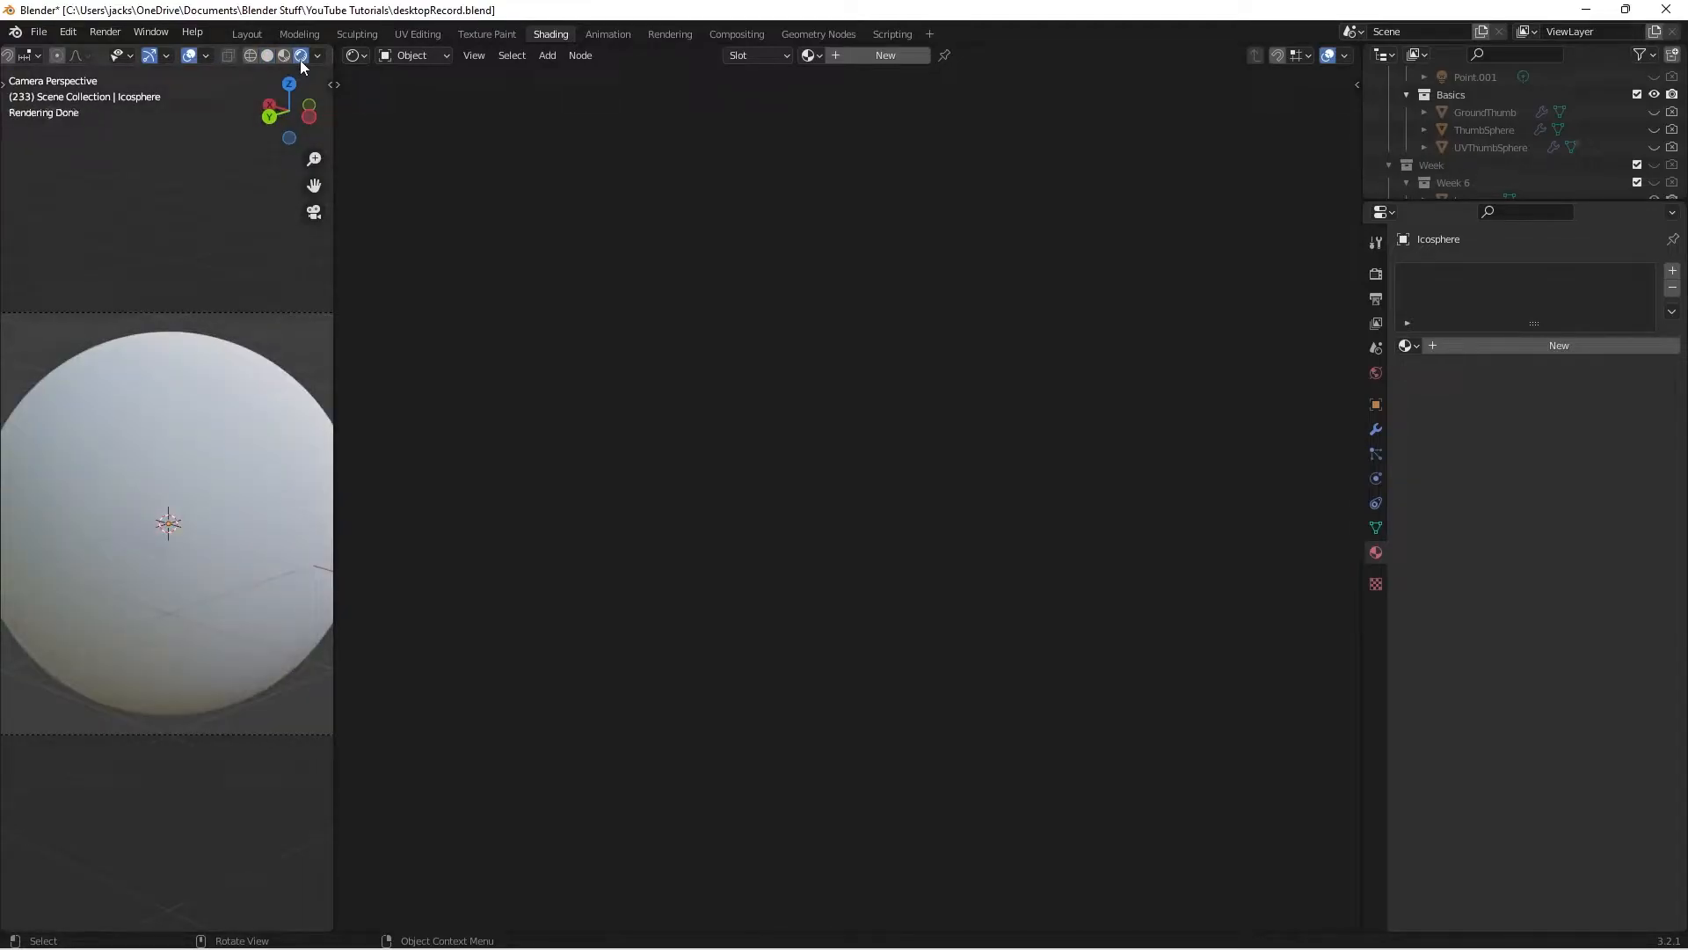
Choose the forest HDRI as the lighting environment for the rendered viewport
left_click(317, 55)
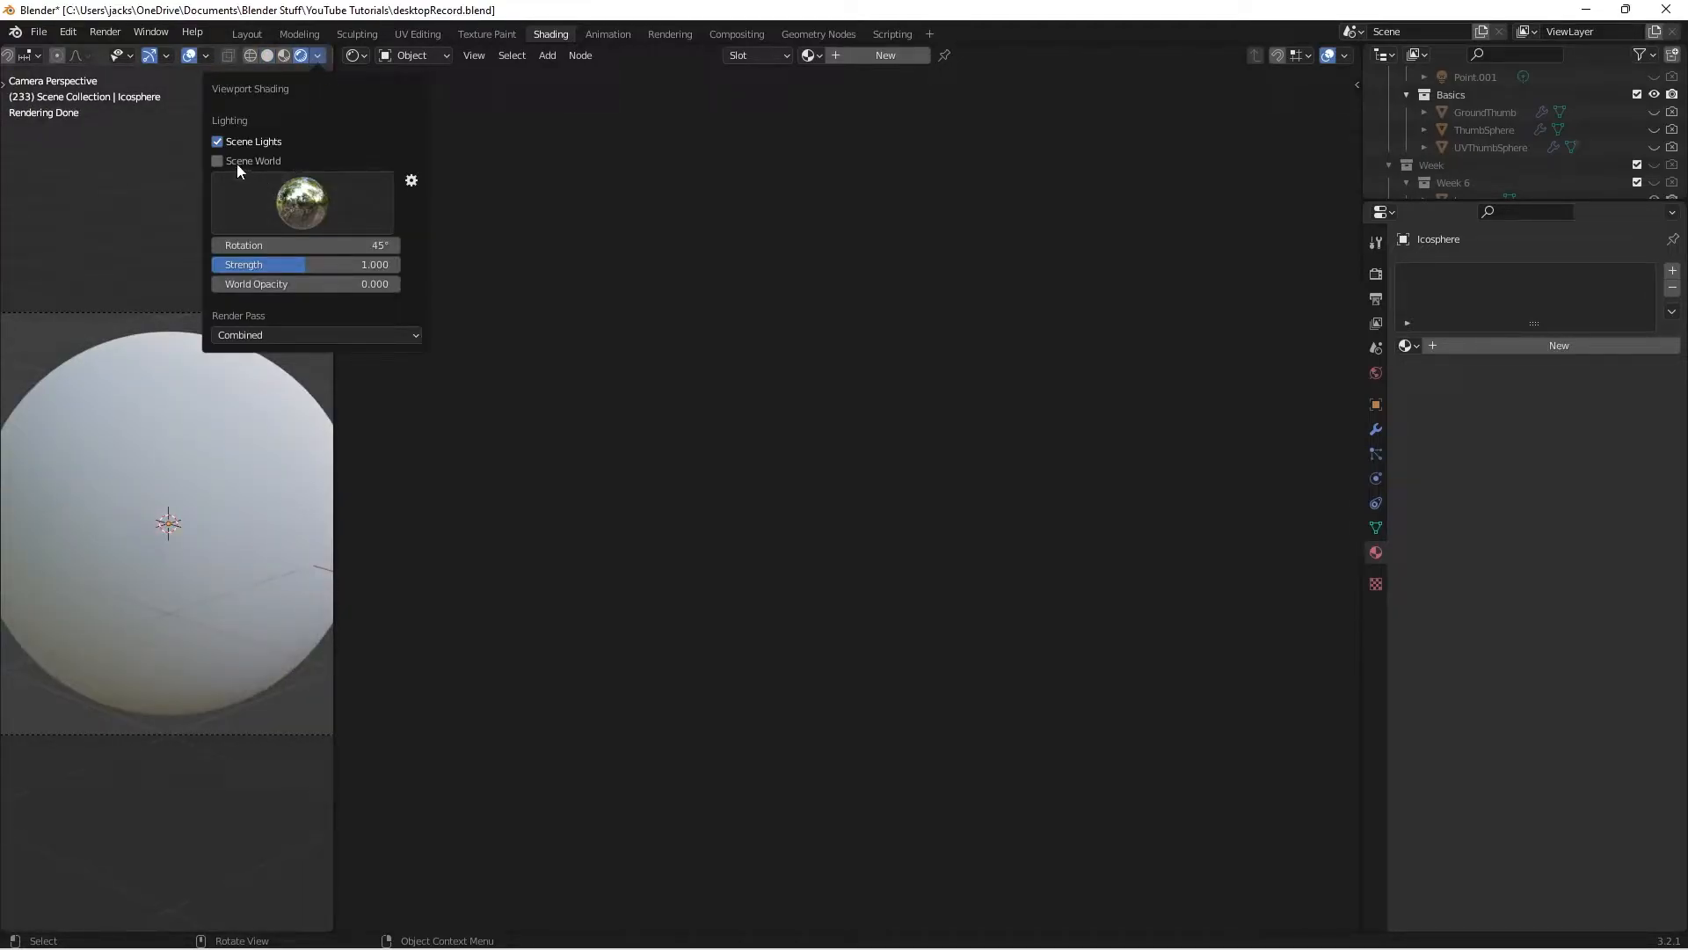
left_click(356, 211)
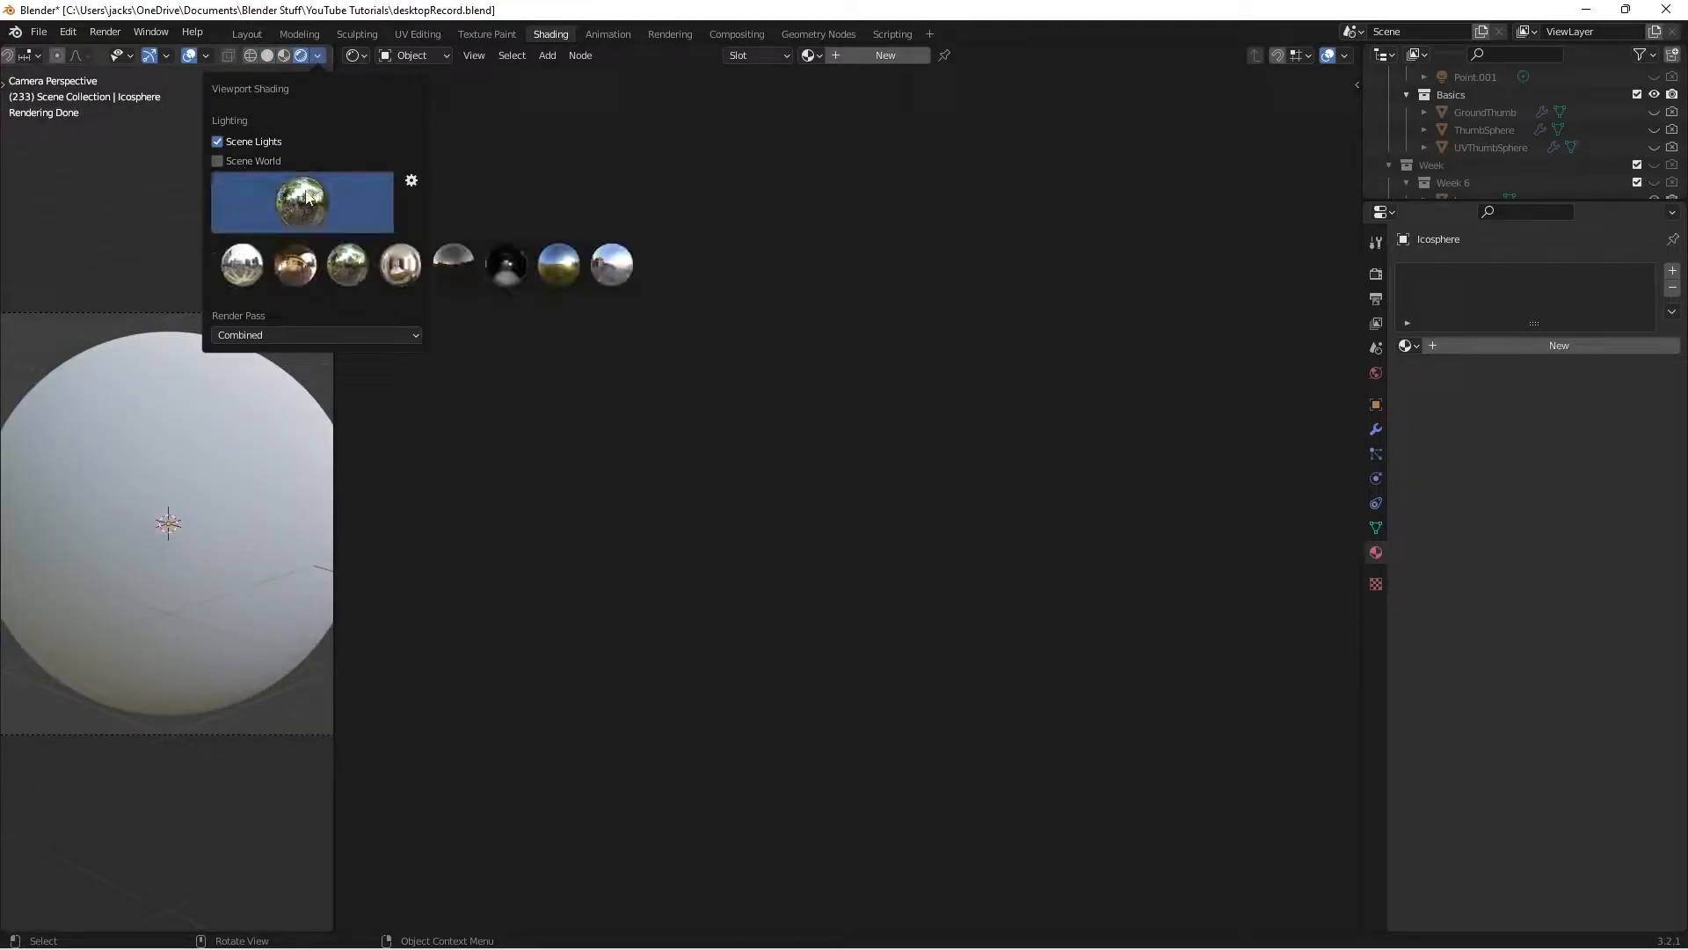
left_click(358, 269)
left_click(317, 56)
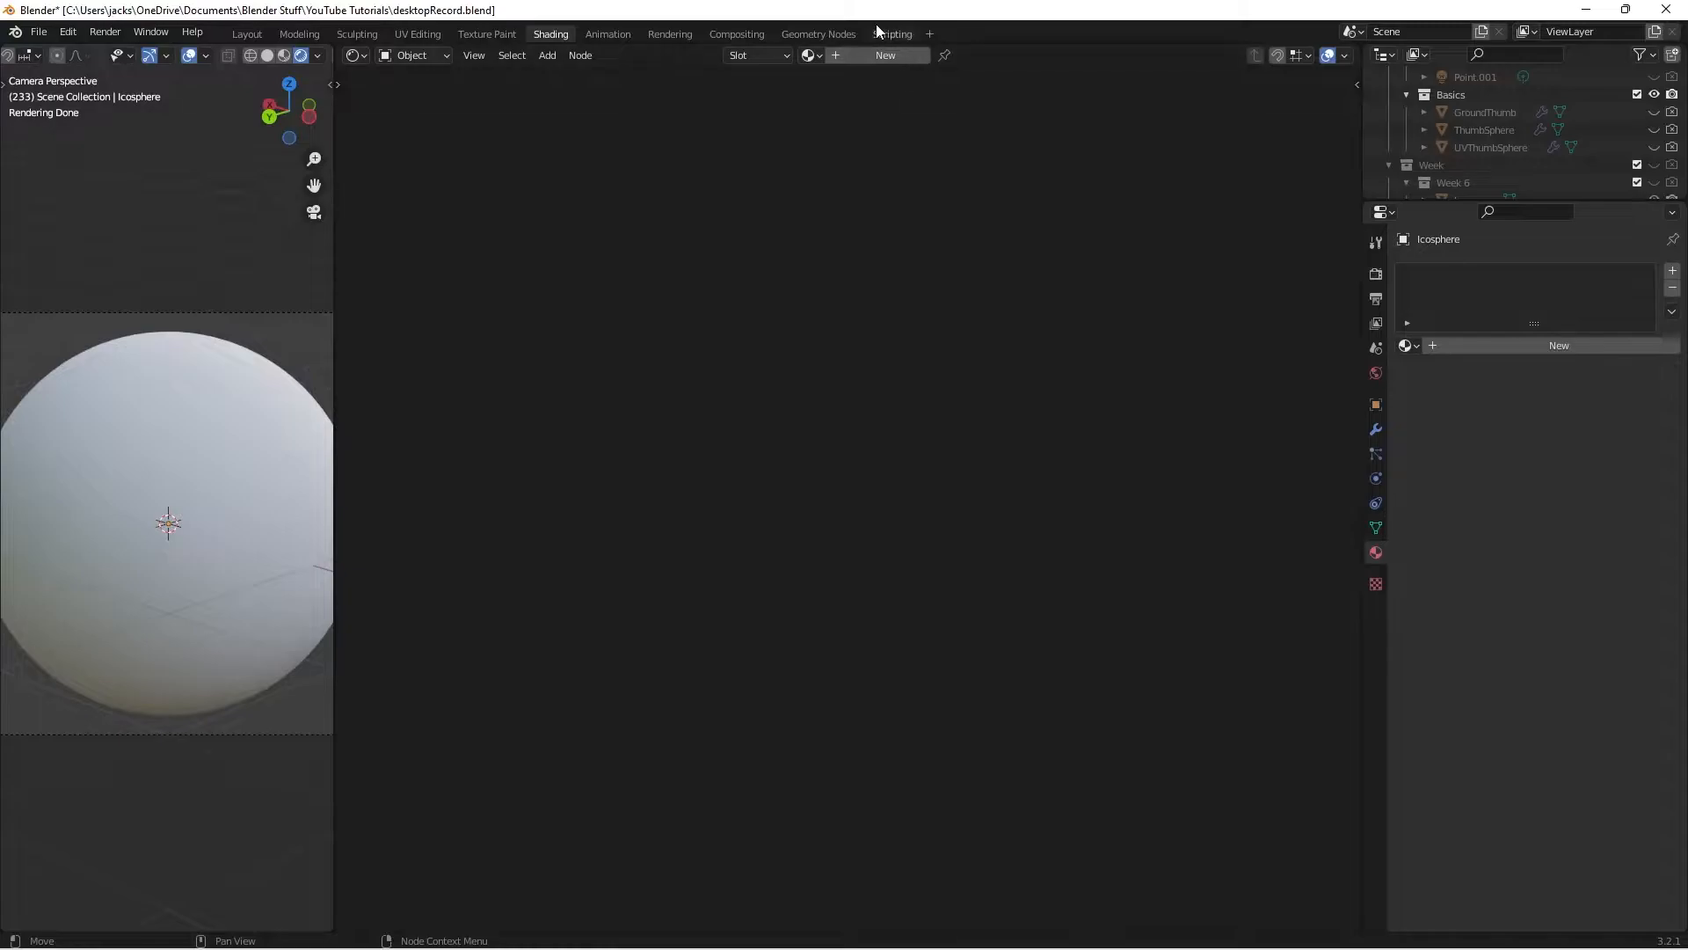
Create a new material on the icosphere and name it smokeyQuartz
left_click(883, 54)
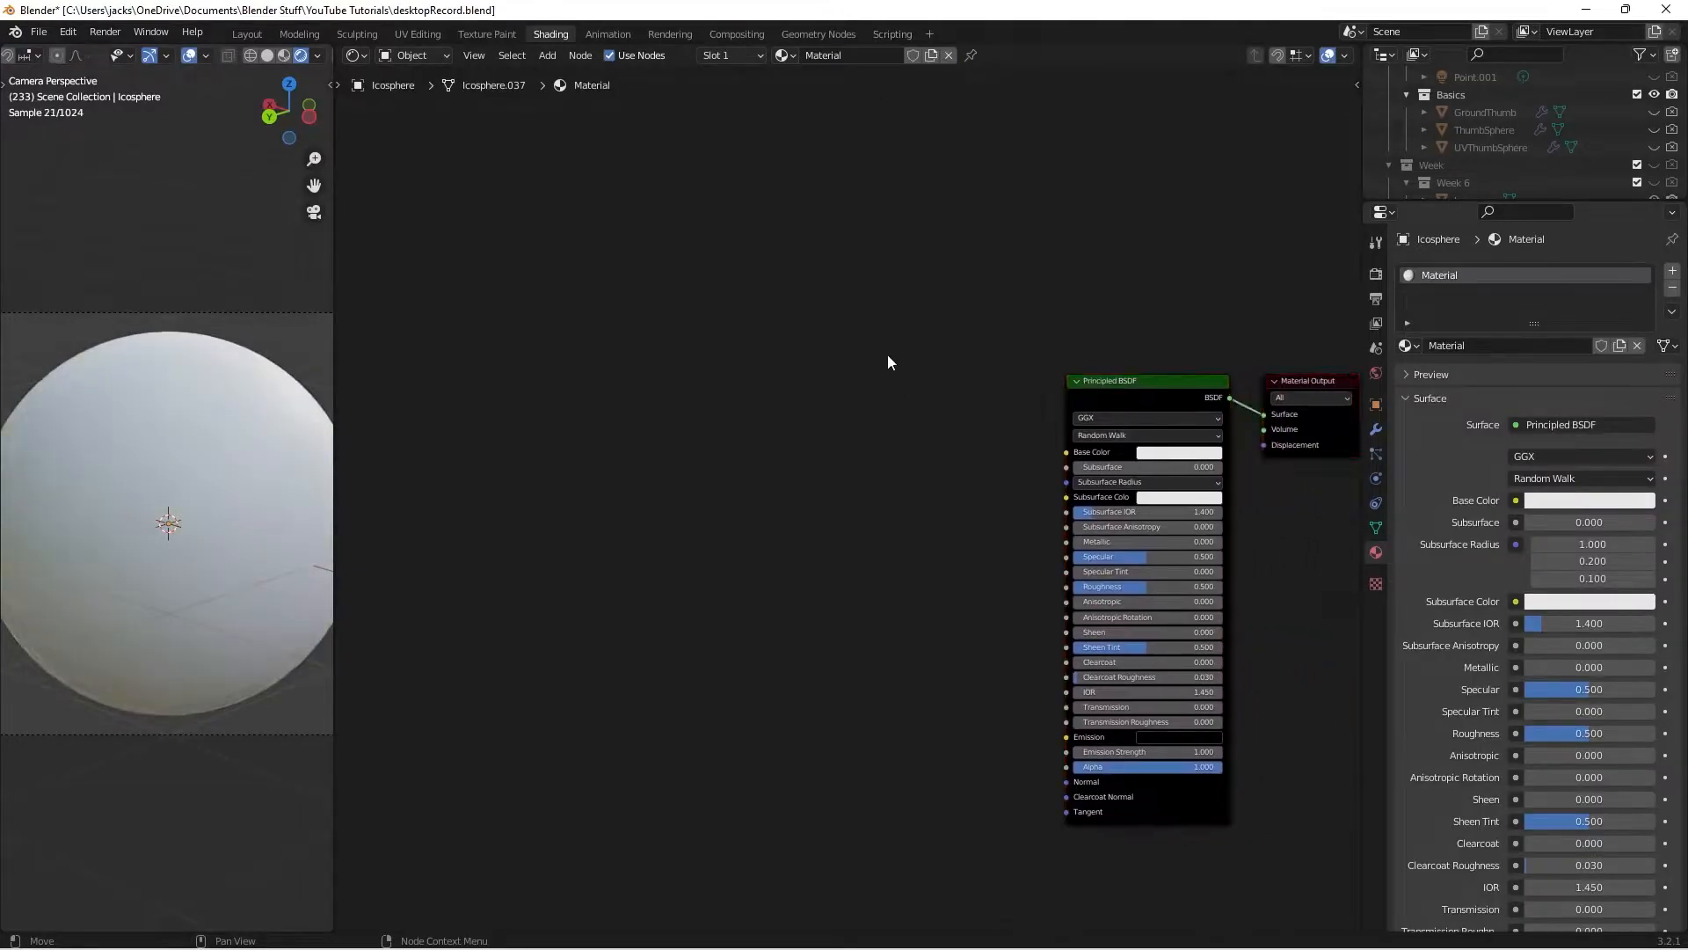
double_click(835, 55)
type("smokeyQuartz")
key("Return")
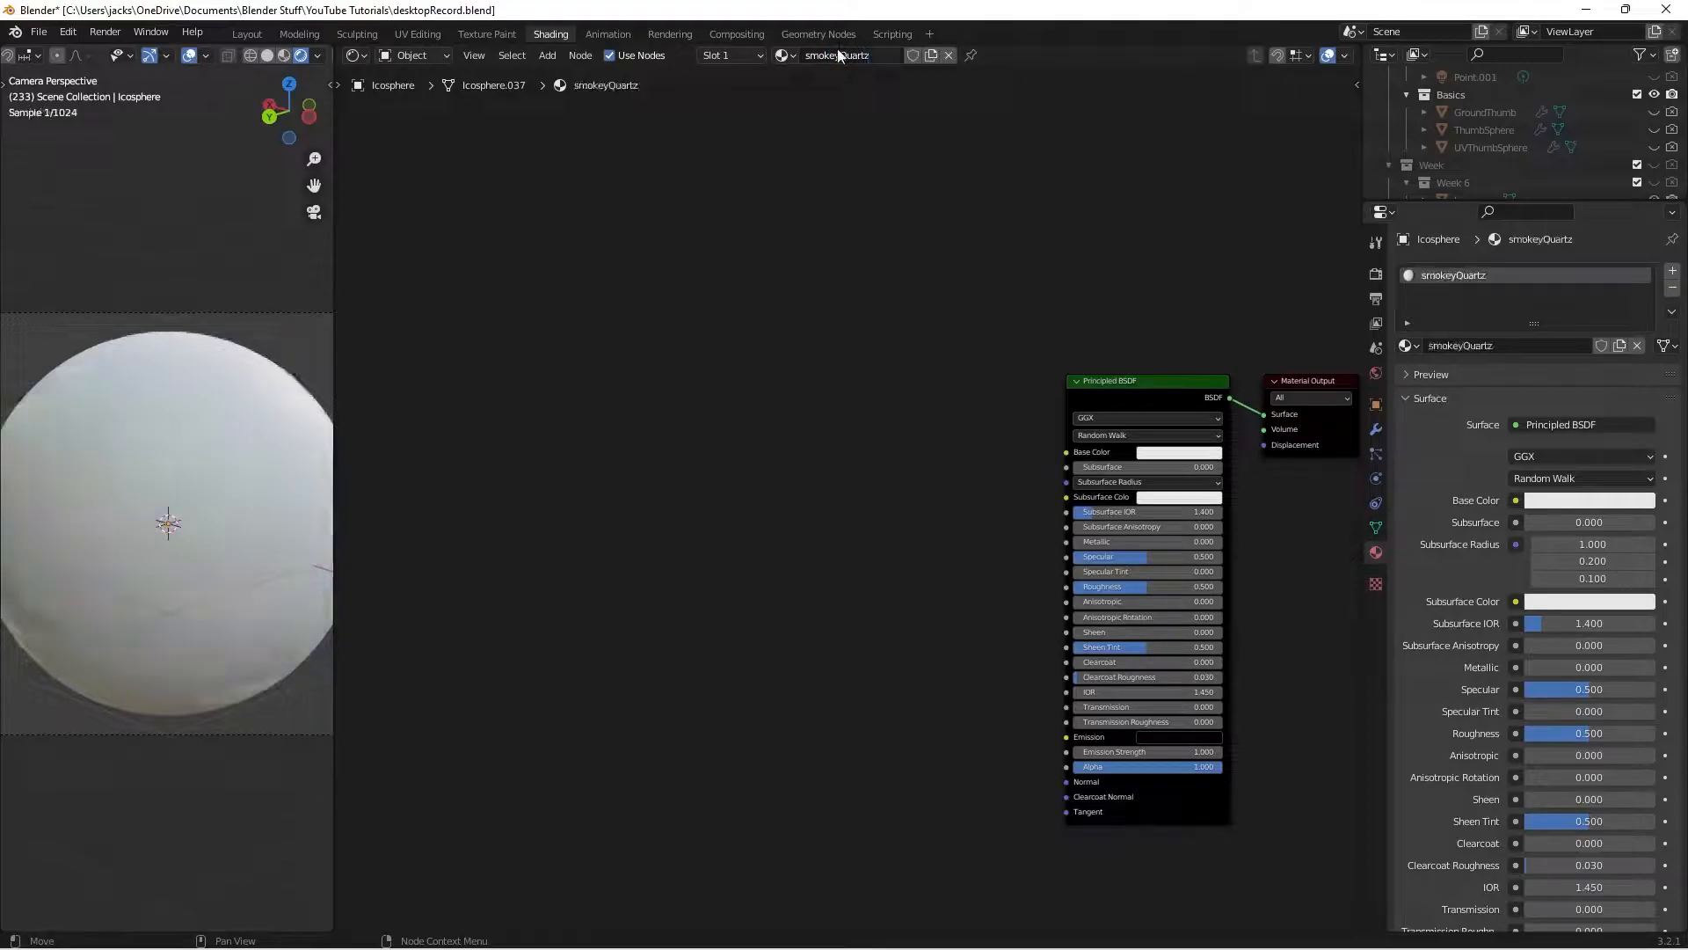
Add a Noise Texture node and place it well before the Principled BSDF node
key("shift+a")
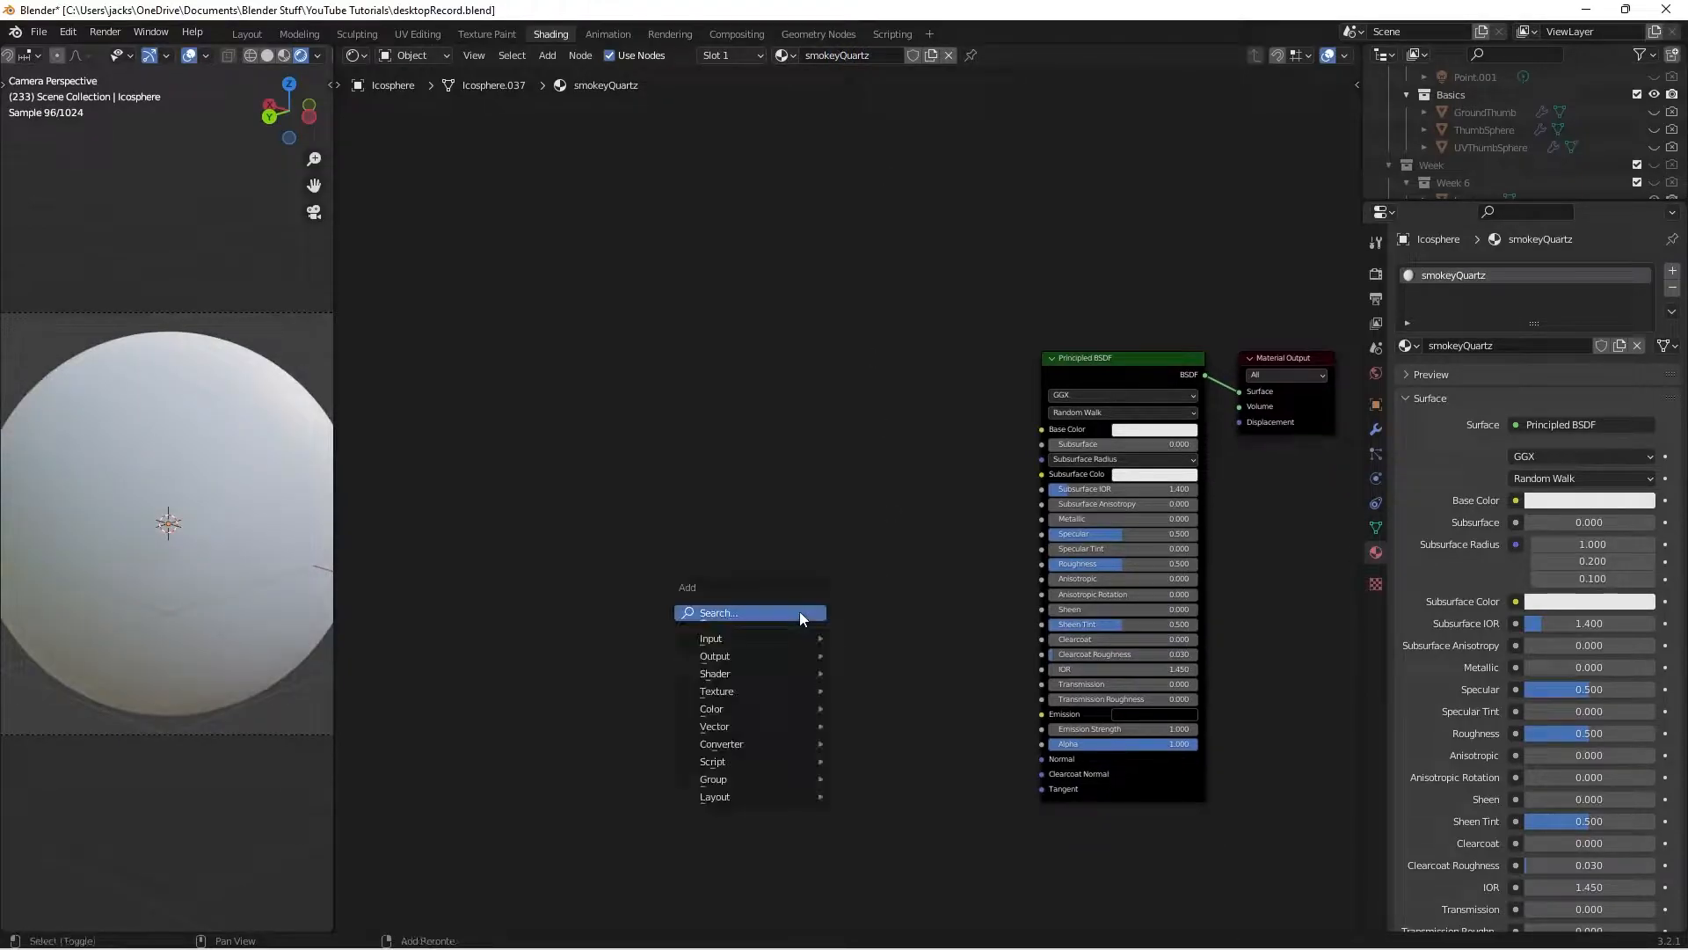
type("noise")
key("Down")
key("Return")
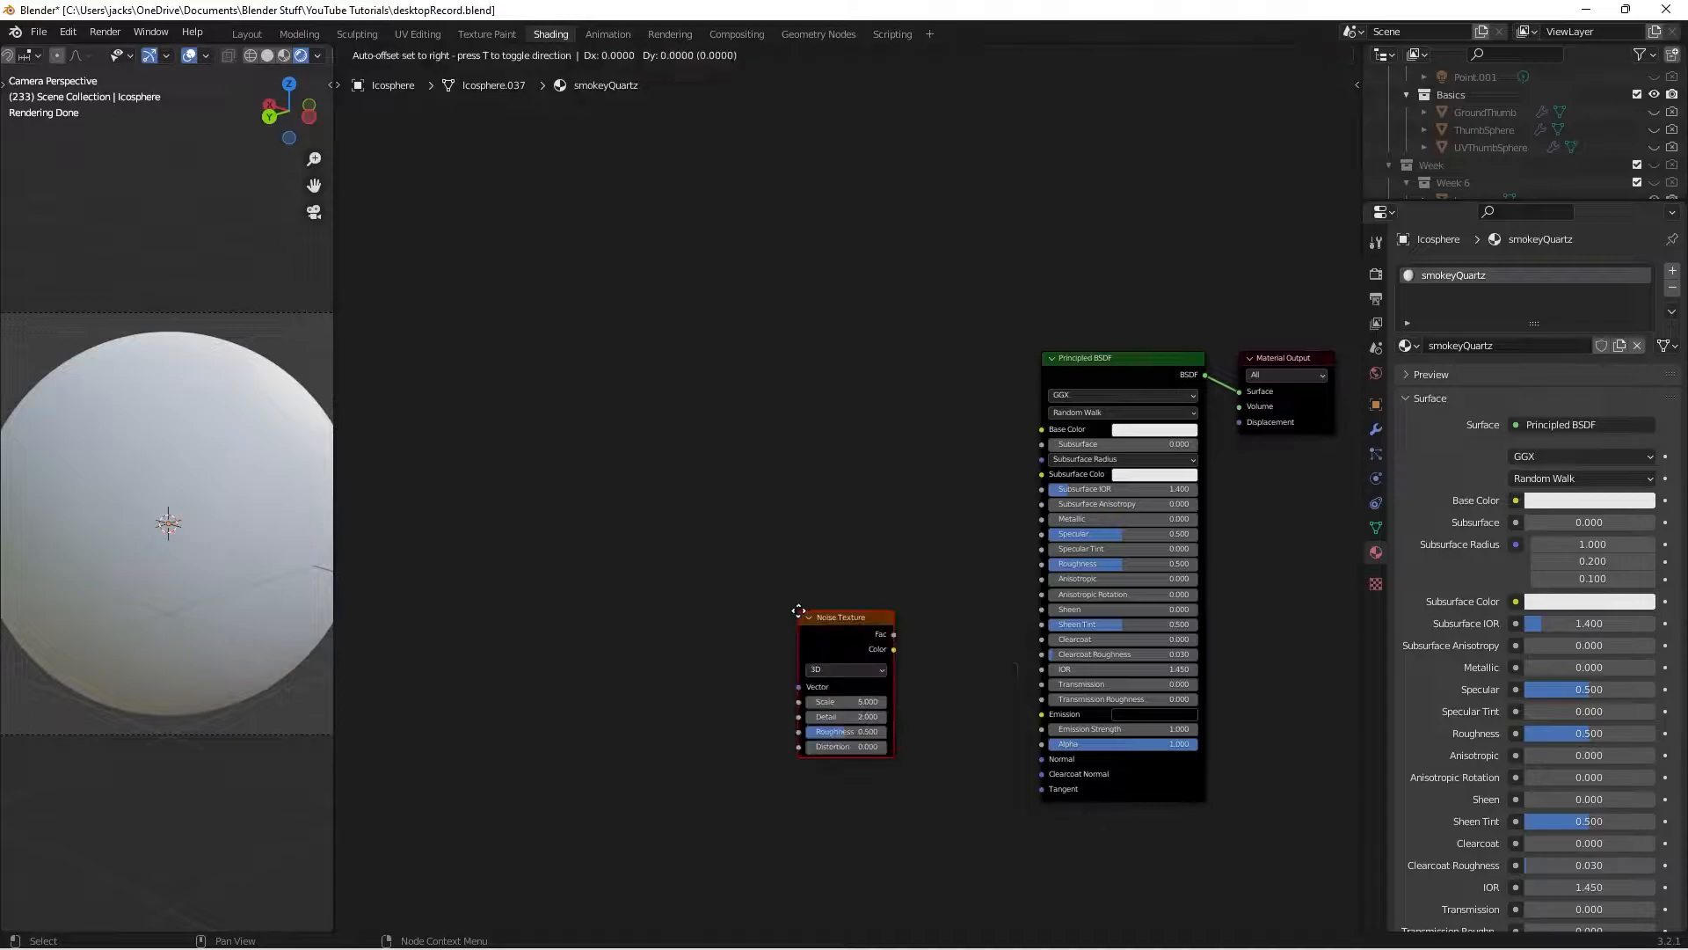
left_click(529, 356)
left_click(573, 256)
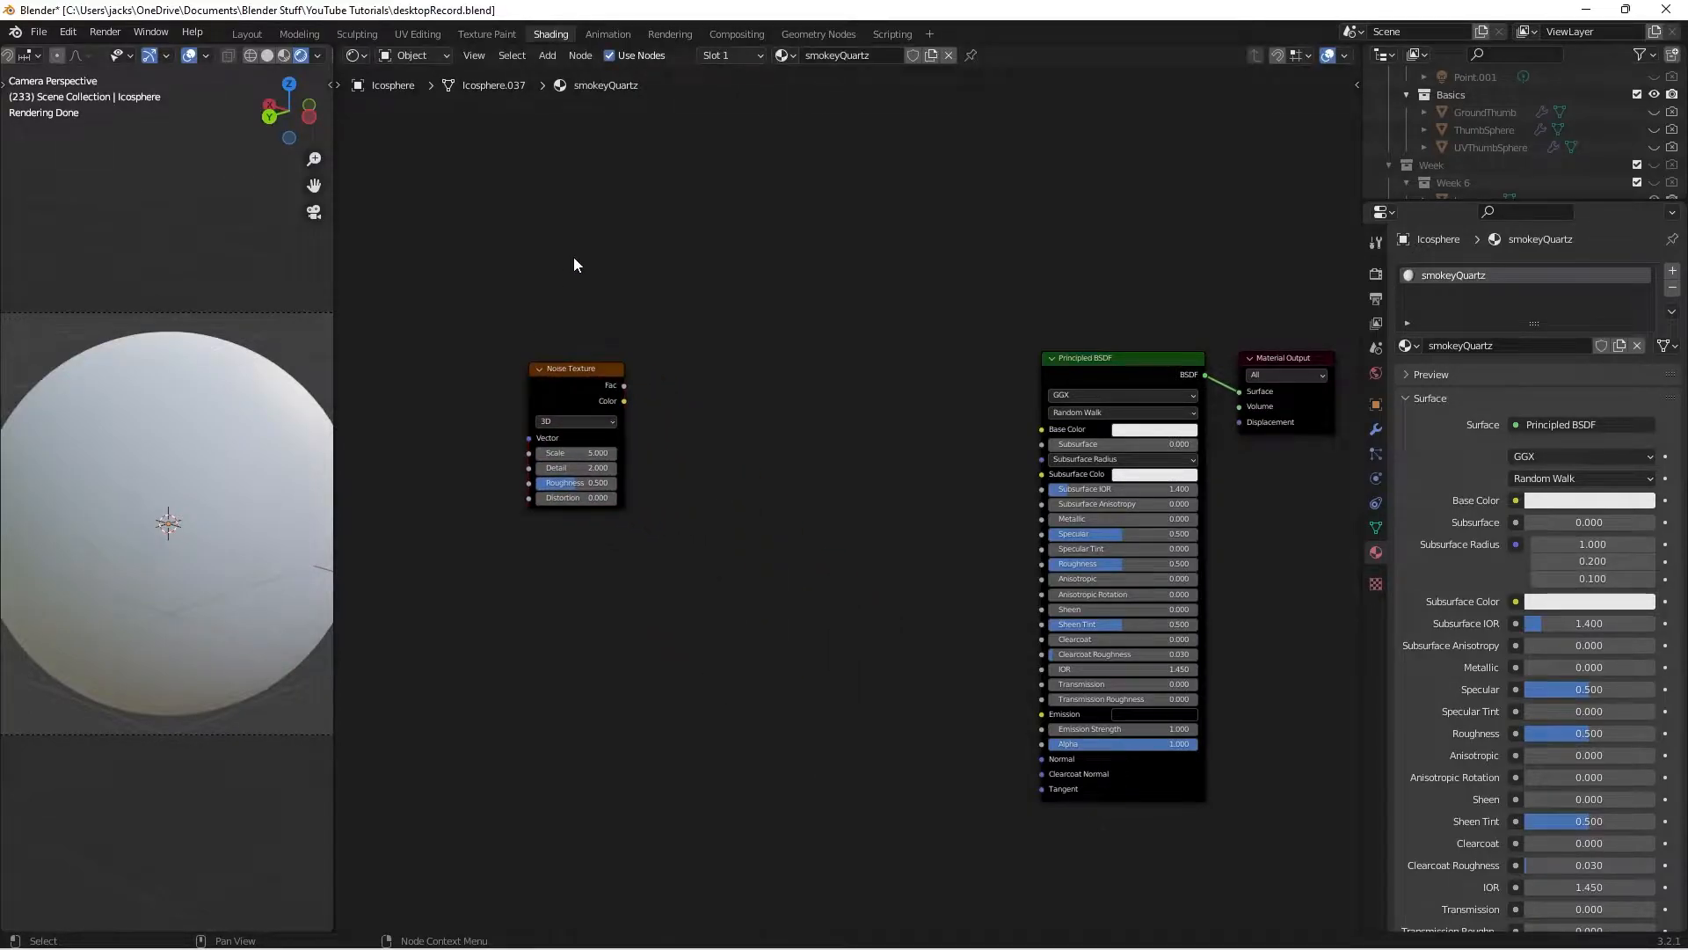
Save the file and shift the Noise Texture node slightly up in the node graph
key("ctrl+s")
scroll(574, 257, "up", 1)
middle_click_drag(573, 257, 644, 263)
left_click_drag(621, 365, 597, 335)
left_click(593, 294)
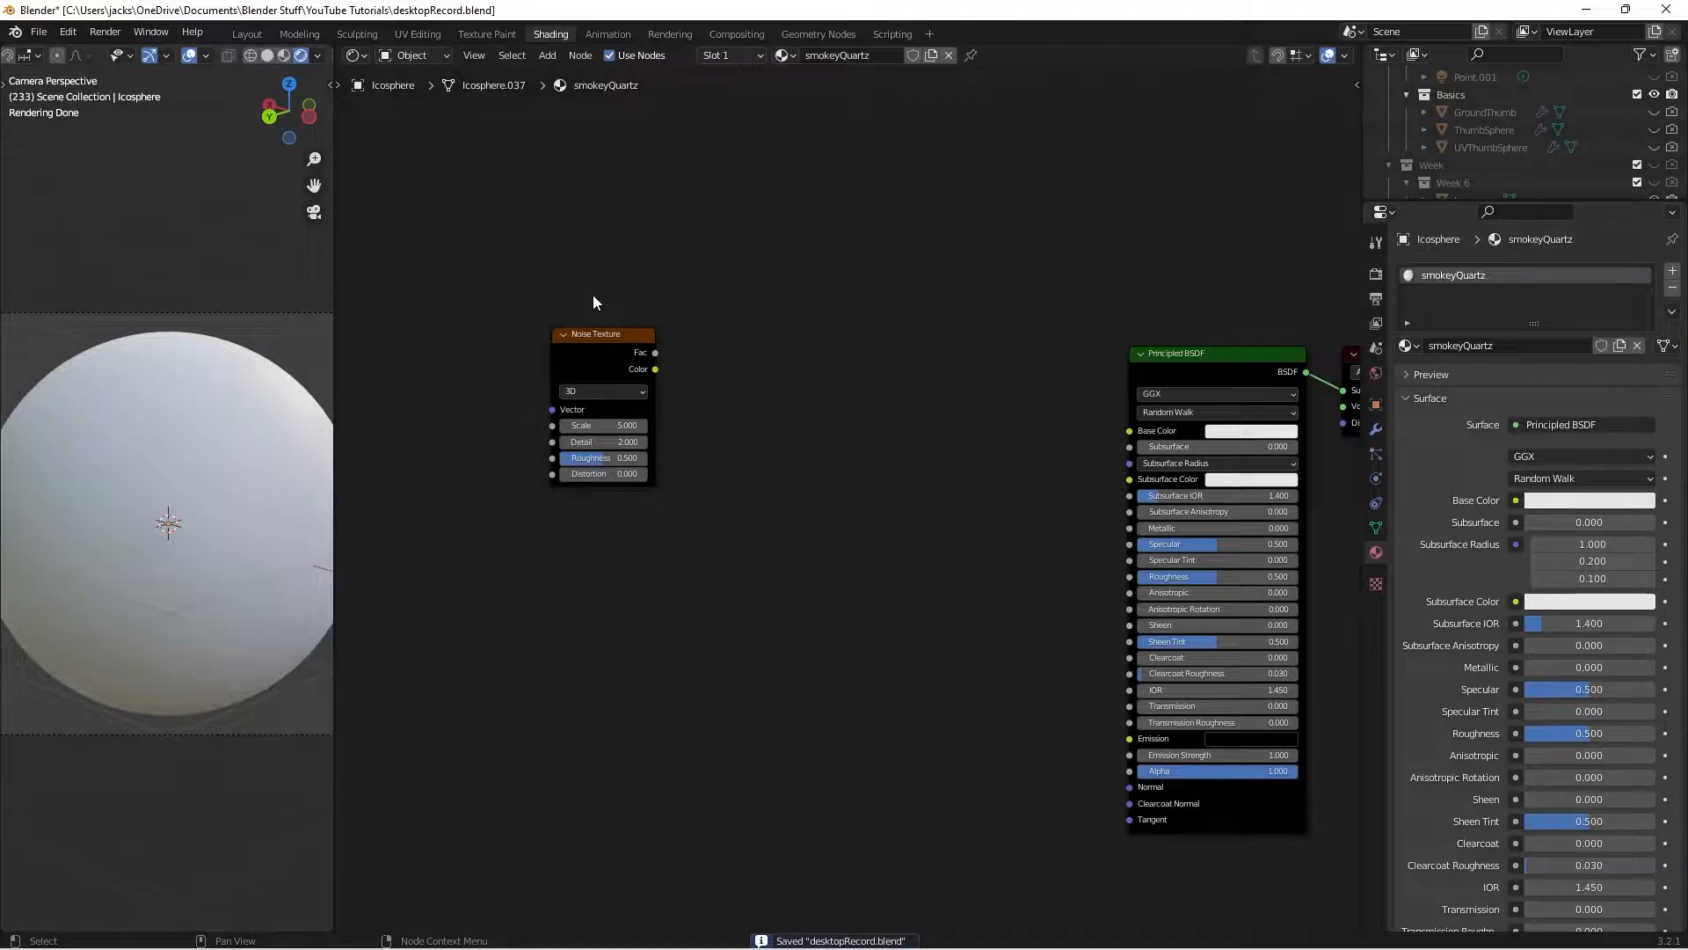
middle_click_drag(551, 287, 610, 309)
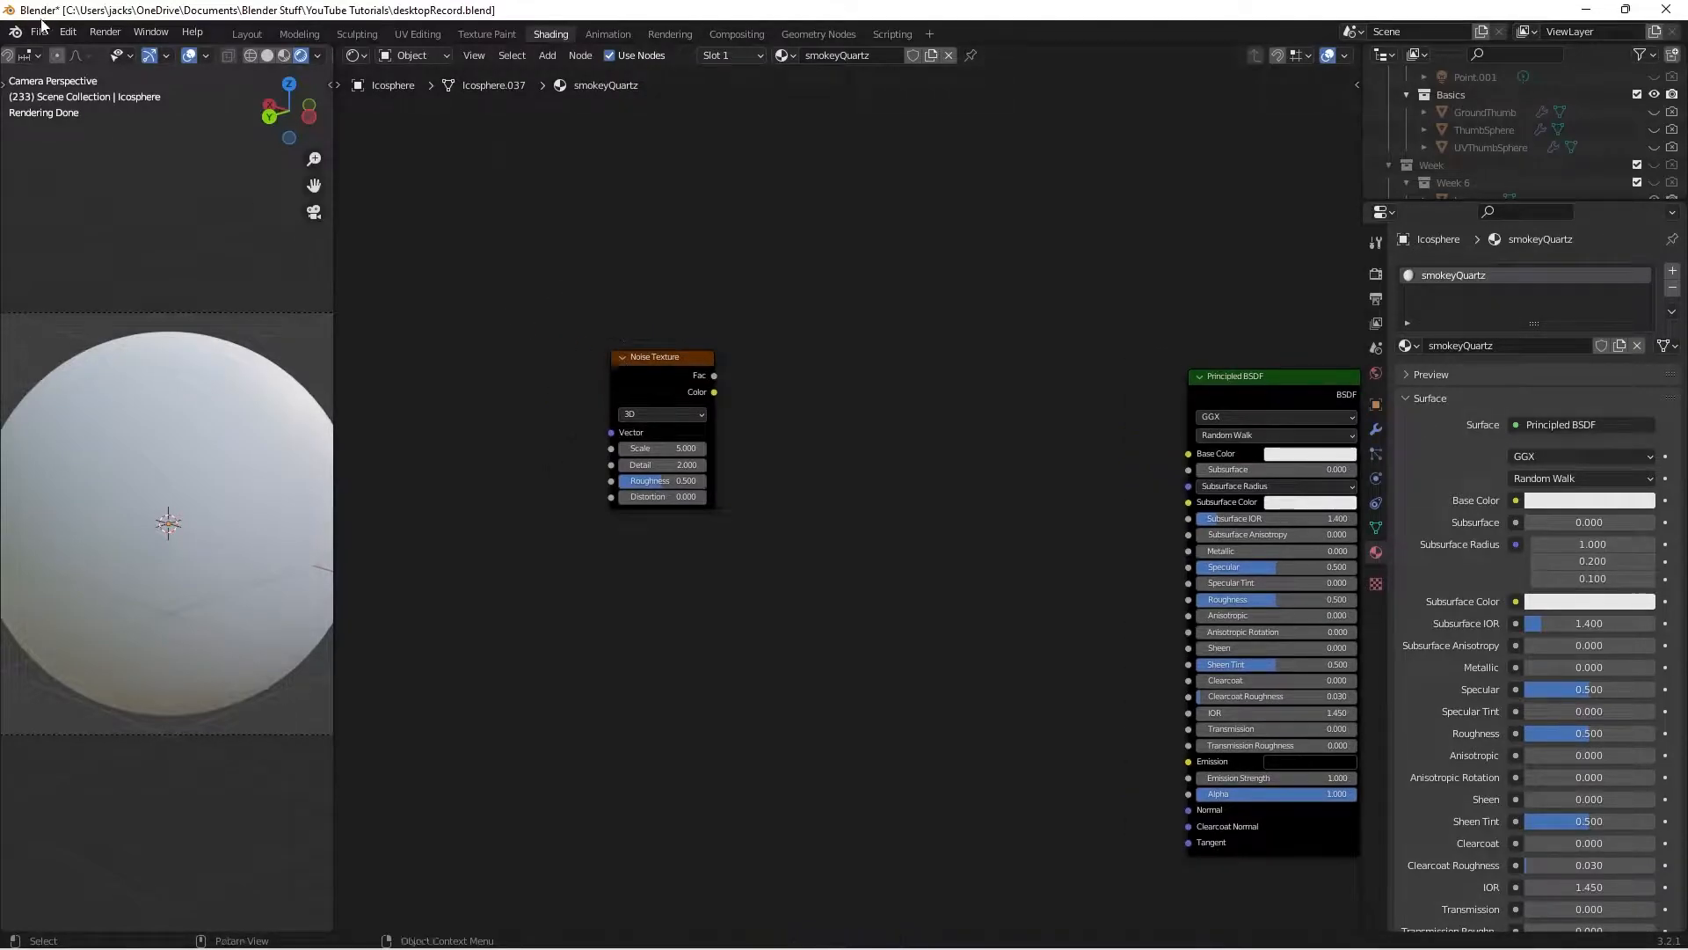
Look up the Node Wrangler add-on in the preferences to check whether it is enabled
left_click(69, 37)
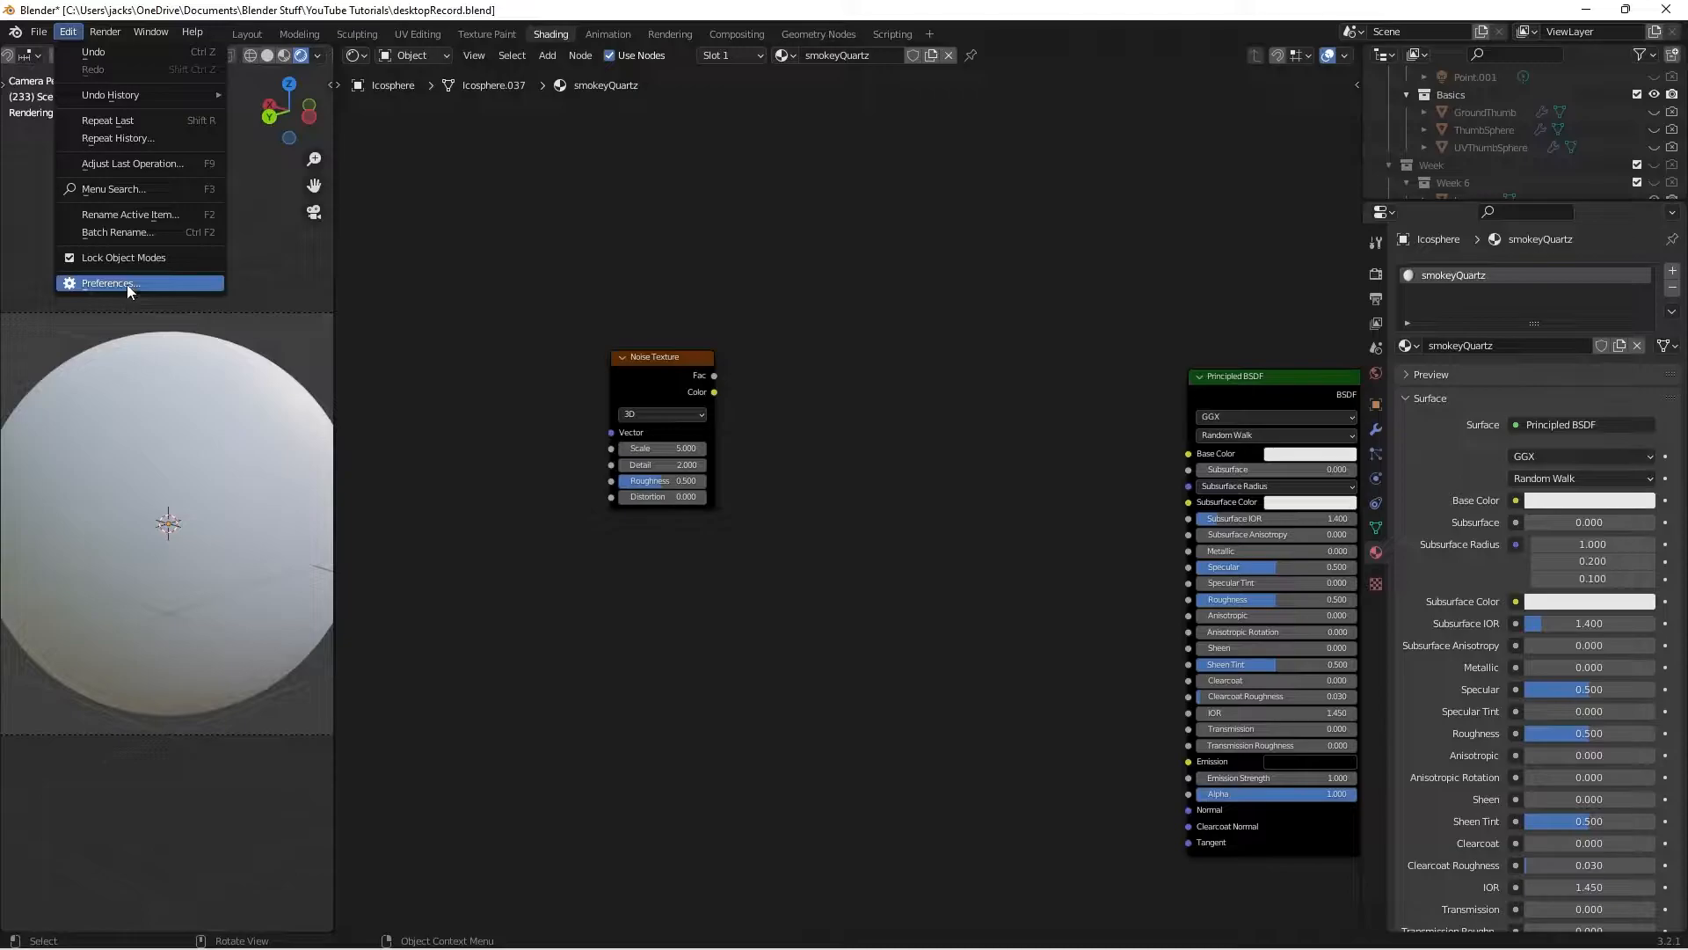
left_click(126, 283)
left_click(515, 94)
type("node")
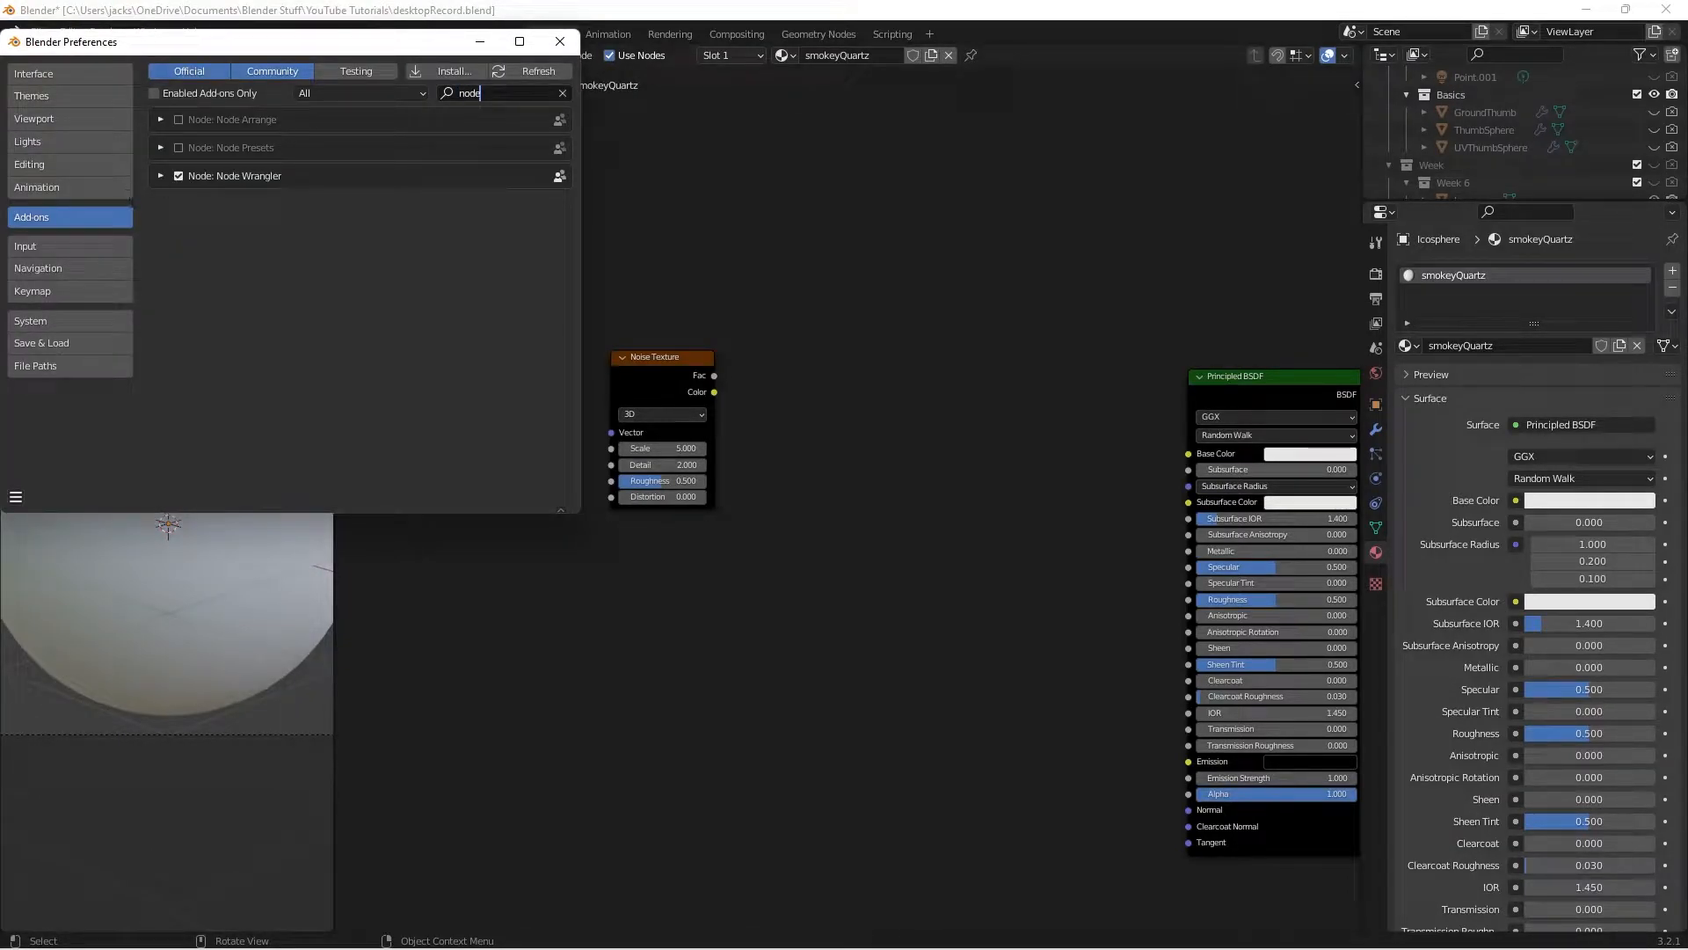
left_click(560, 42)
Move the Noise Texture node slightly and add Texture Coordinate and Mapping nodes to it with Node Wrangler
scroll(593, 415, "up", 2)
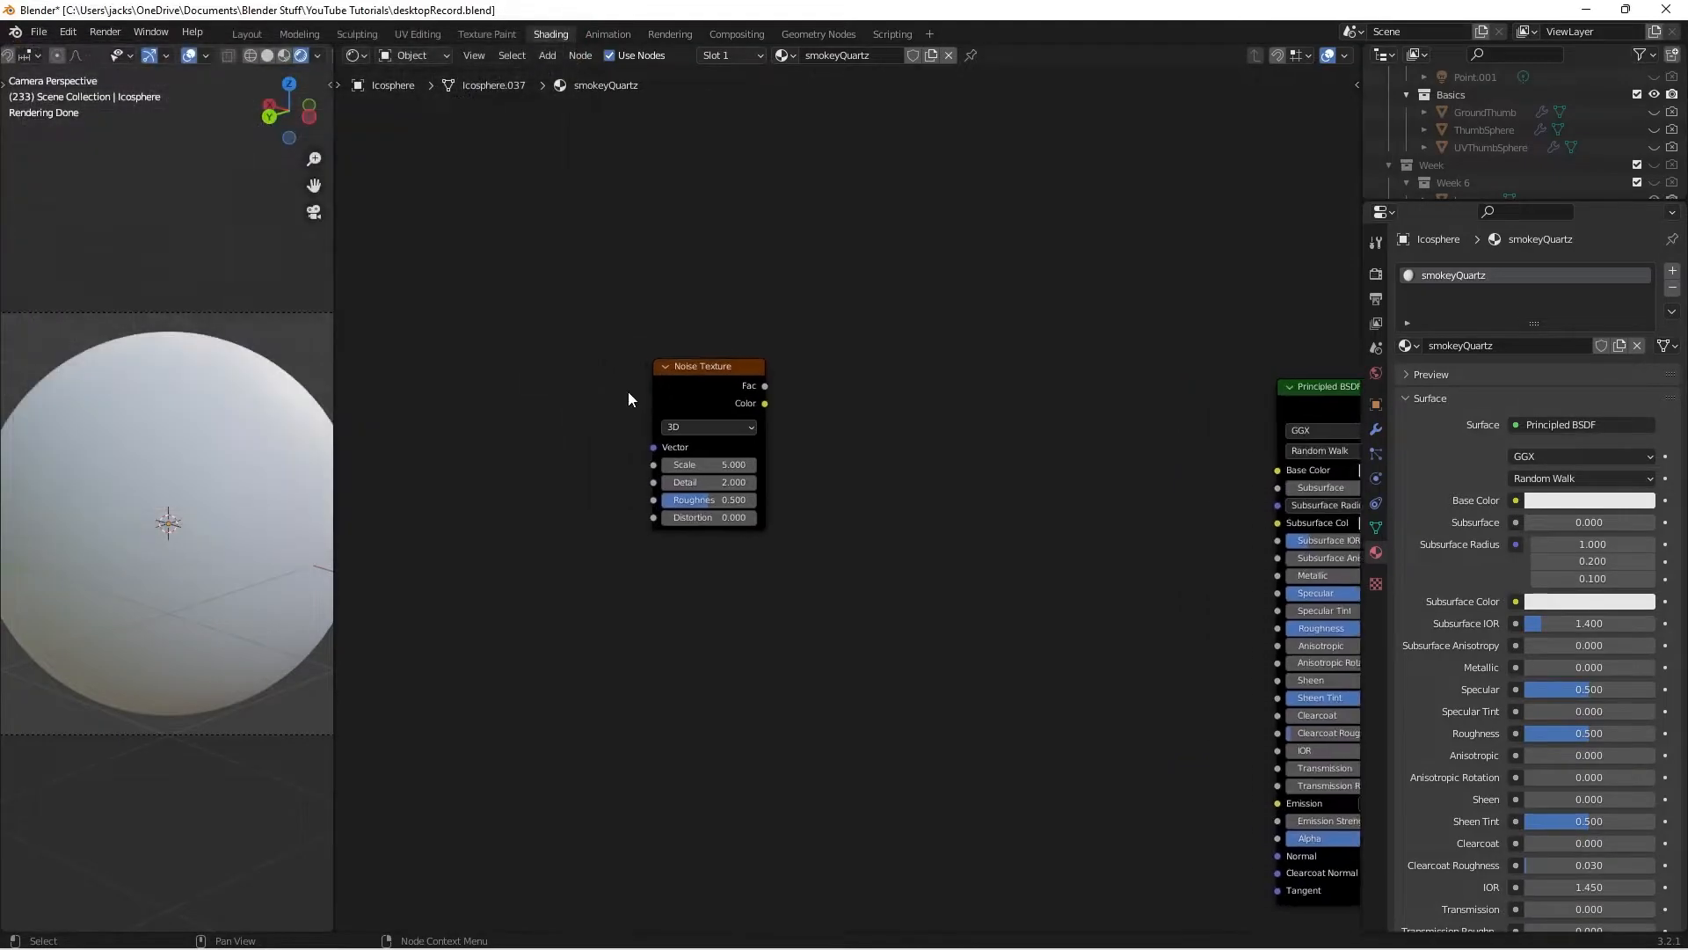
left_click_drag(667, 380, 648, 317)
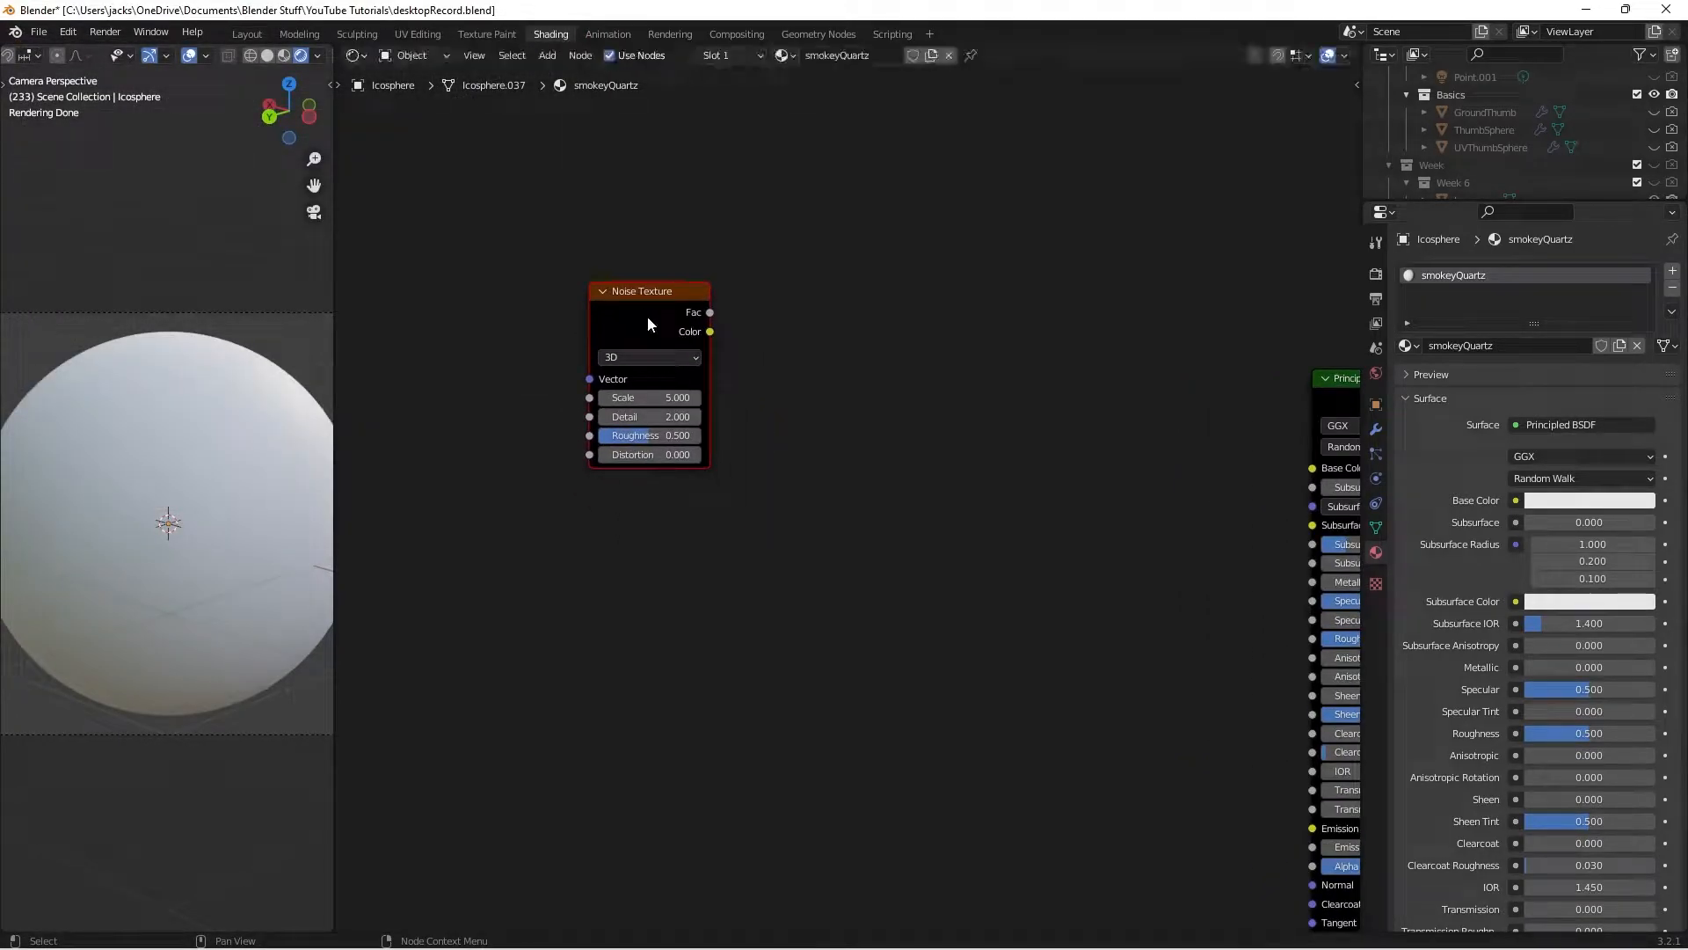
key("ctrl+t")
middle_click_drag(600, 401, 947, 397)
scroll(947, 397, "down", 2)
left_click(938, 185)
middle_click_drag(937, 184, 799, 276)
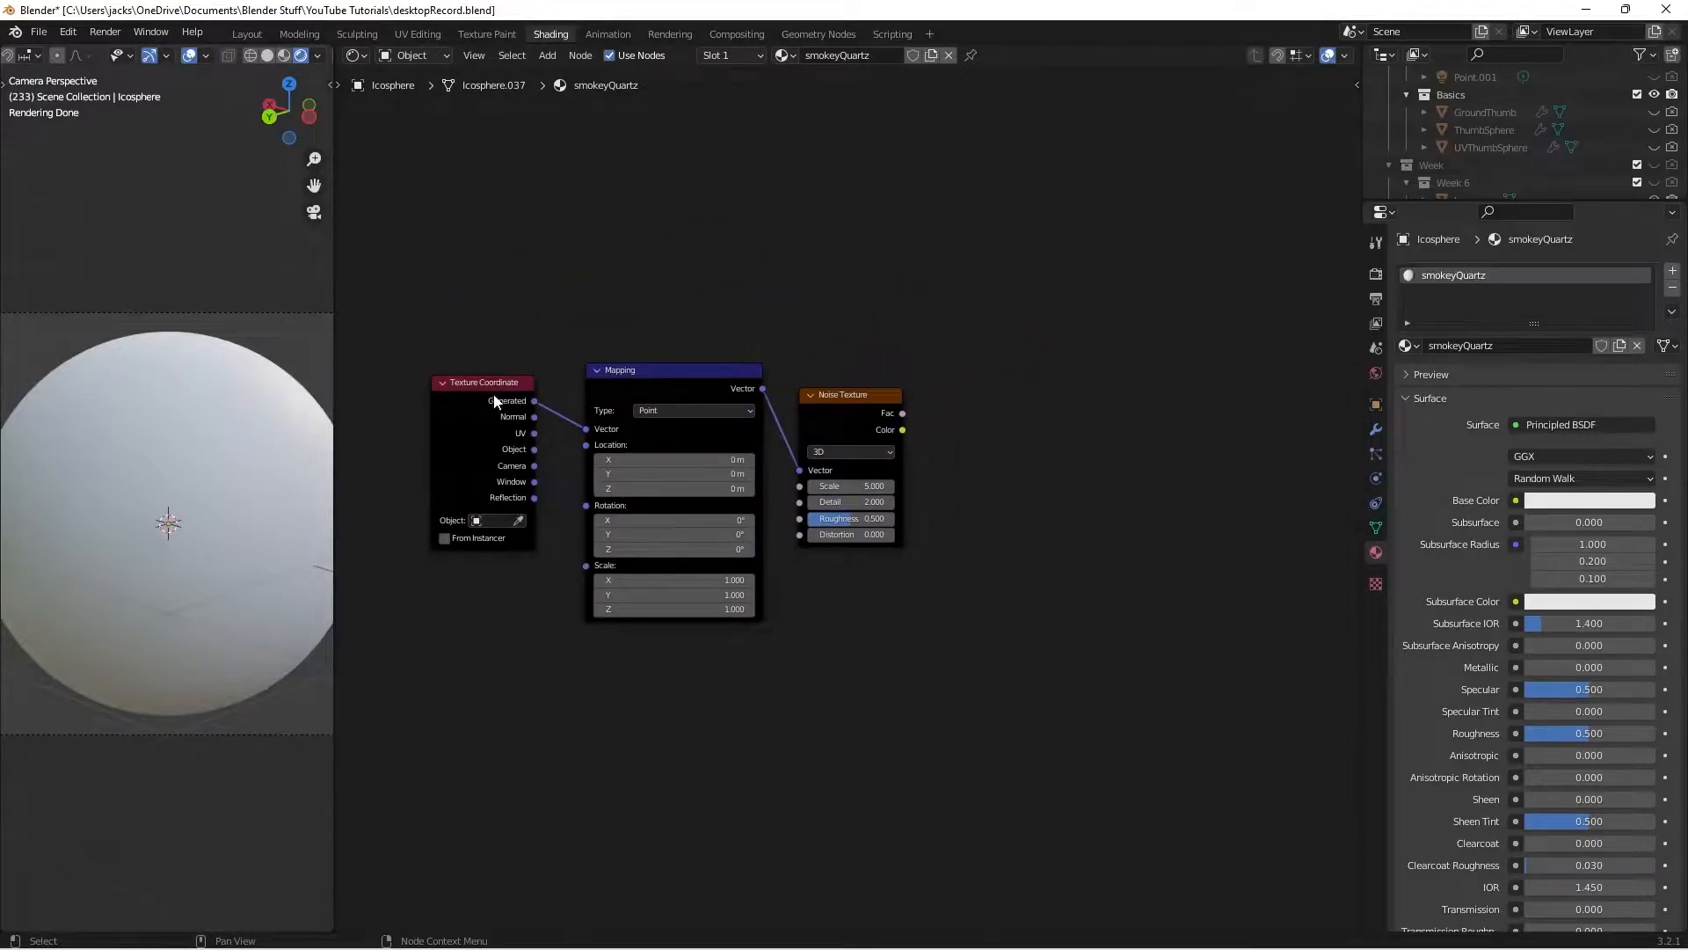
Connect the Object output of the Texture Coordinate node to the Mapping node's Vector input
left_click_drag(534, 448, 586, 428)
scroll(615, 308, "down", 1)
middle_click_drag(635, 334, 651, 311)
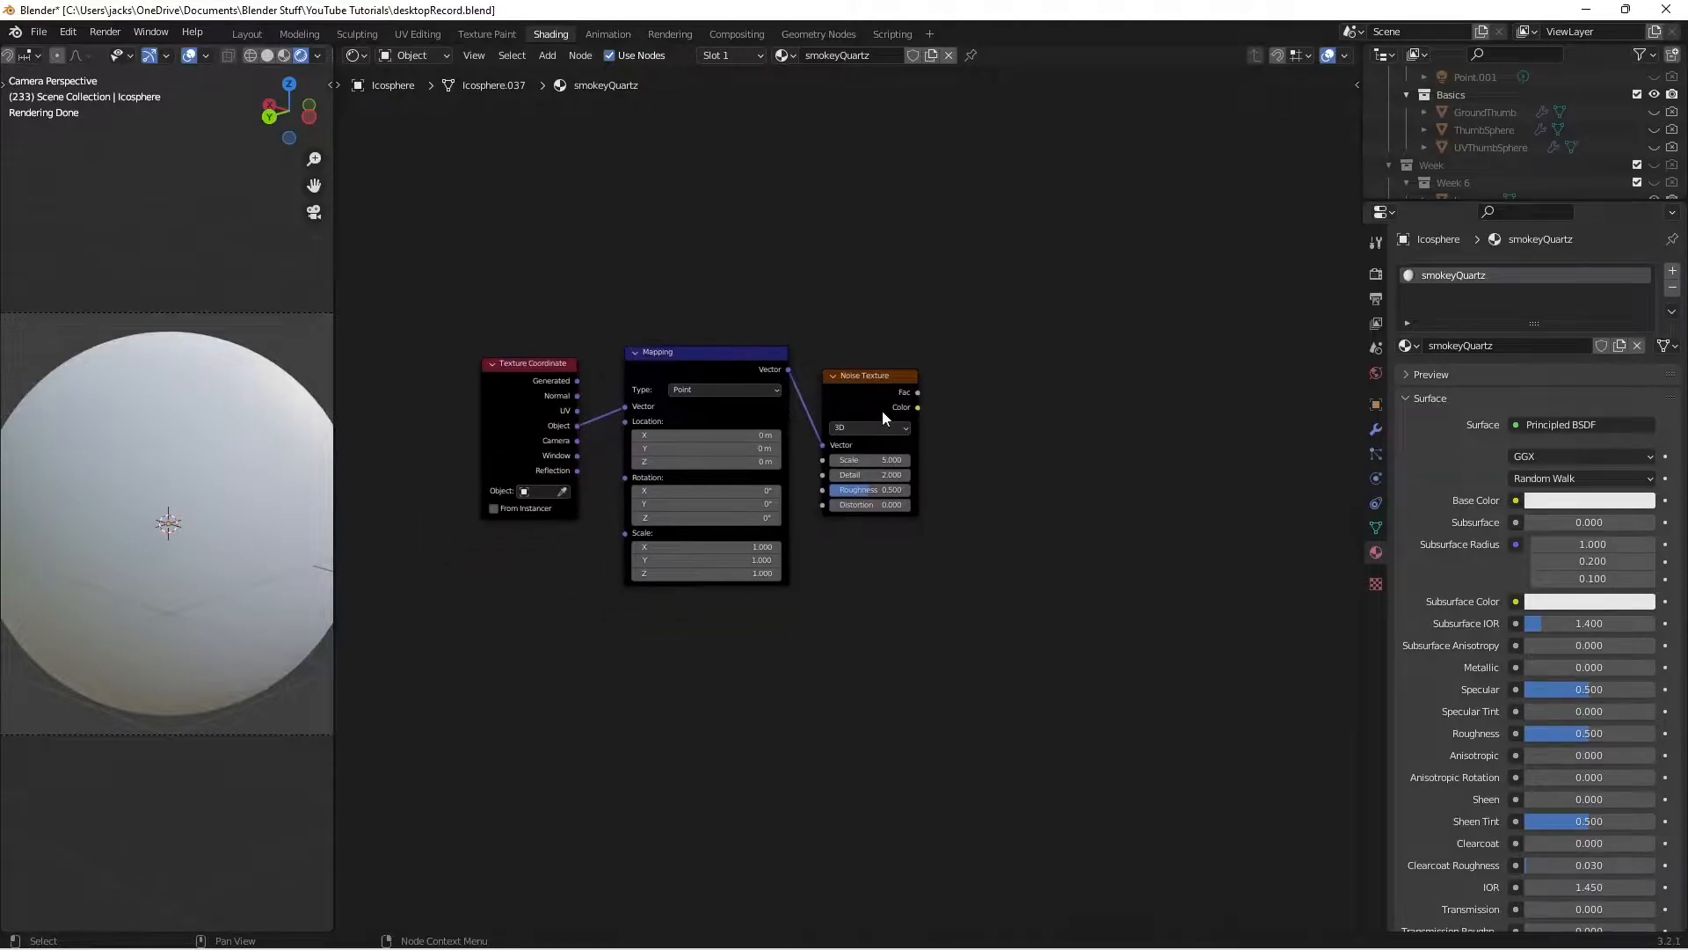
Preview the Noise Texture on the sphere and move the Texture Coordinate and Mapping nodes farther away from it
left_click(882, 405, "ctrl+shift")
left_click_drag(858, 405, 861, 377)
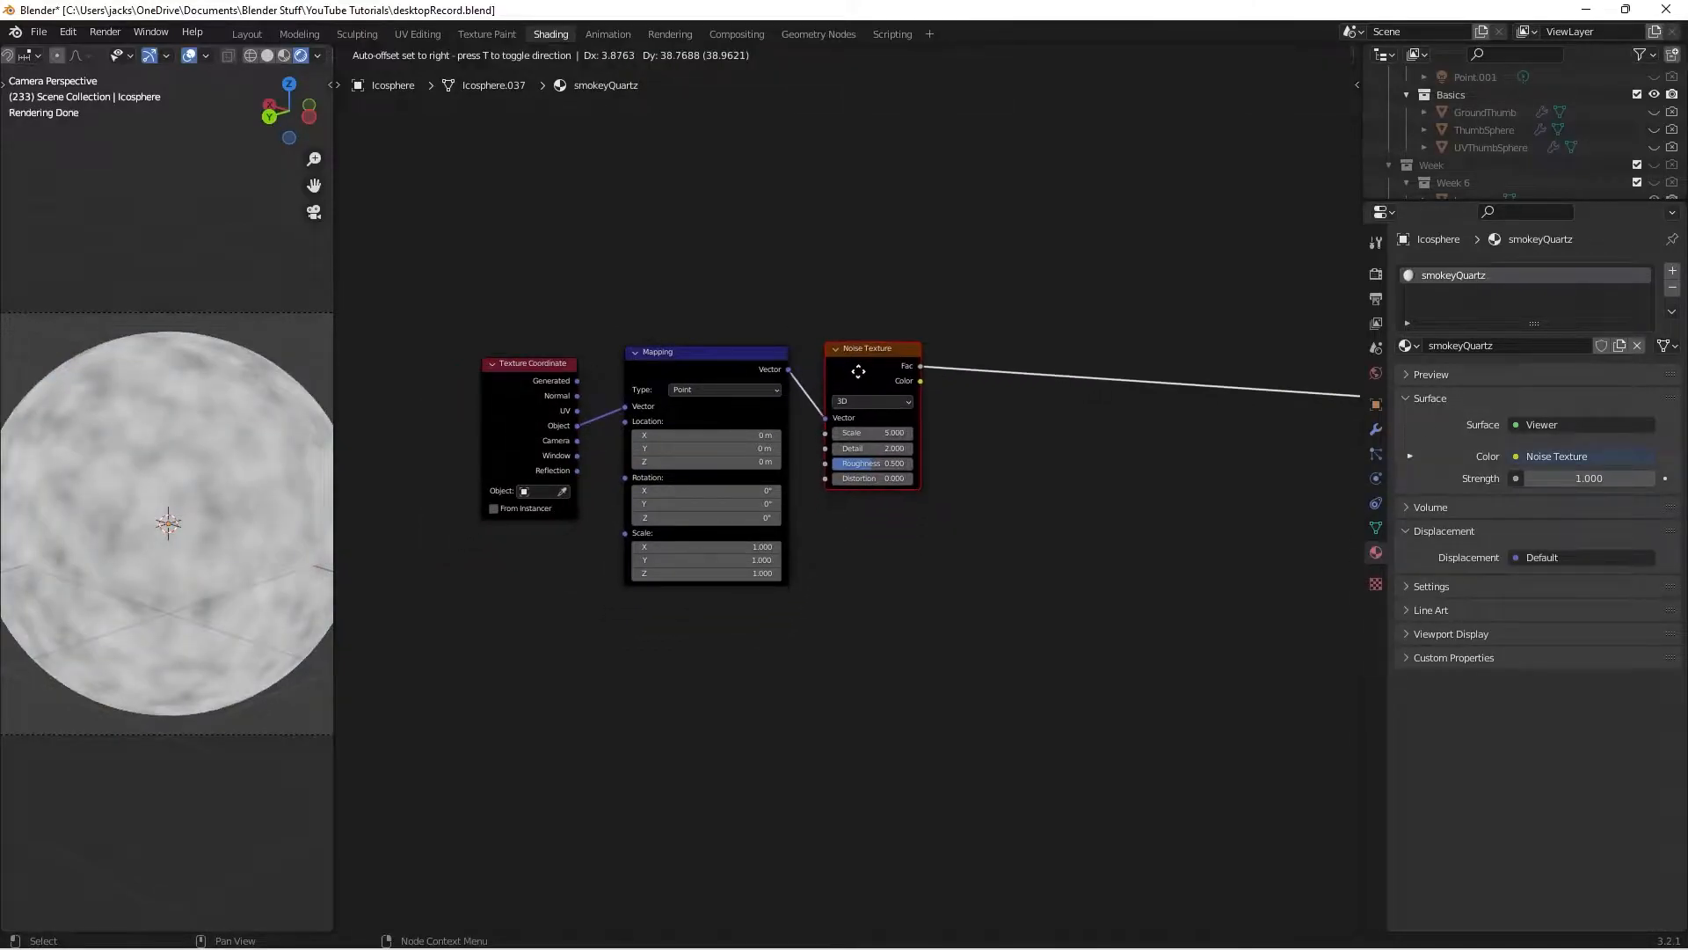
left_click_drag(455, 318, 778, 679)
key("g")
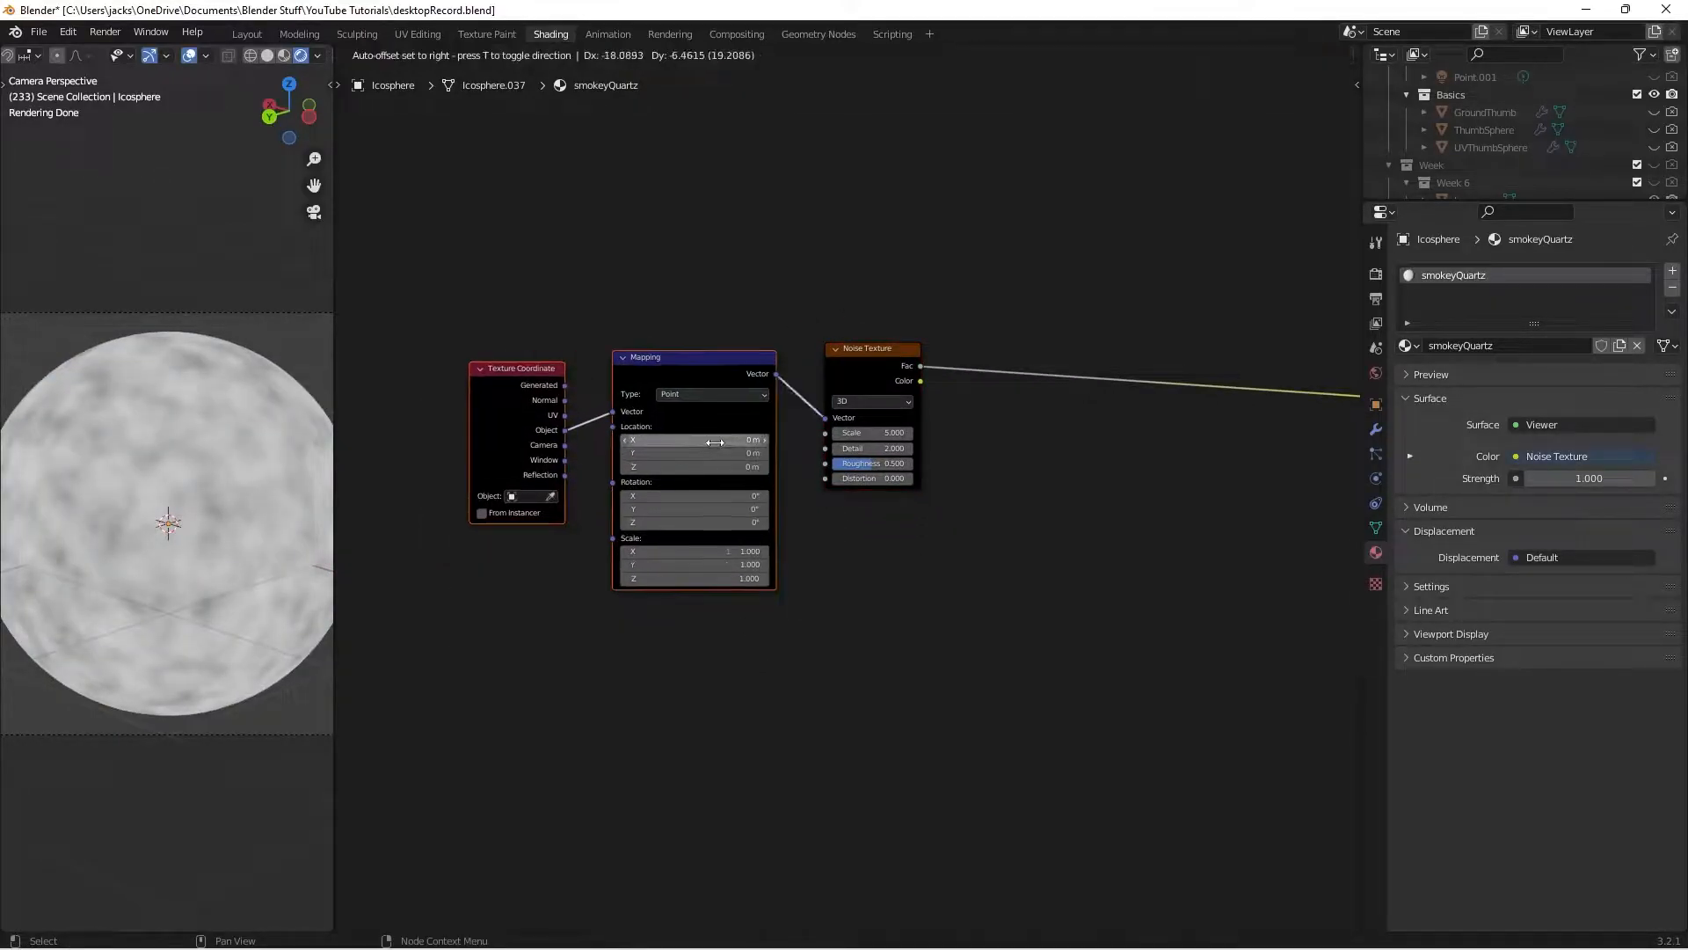
left_click(426, 442)
left_click(618, 468)
middle_click_drag(618, 468, 780, 505)
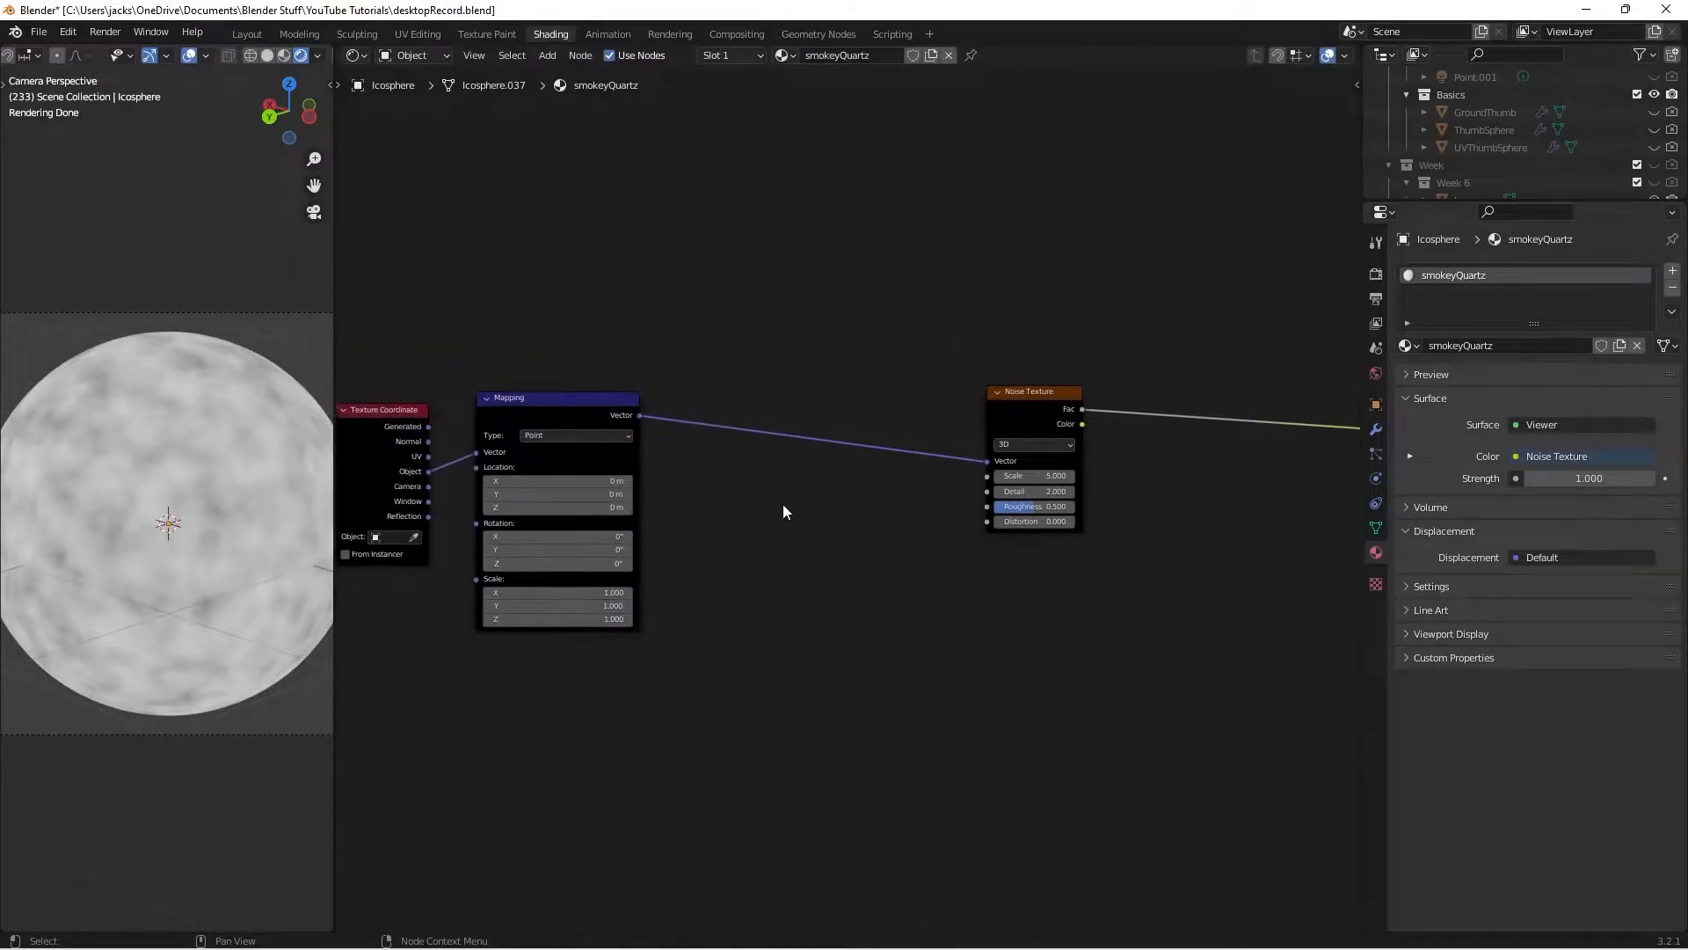
Add a reroute point on the link between Mapping and Noise Texture, raise it above the nodes, and save the file
right_click_drag(827, 383, 853, 576, "shift")
key("g")
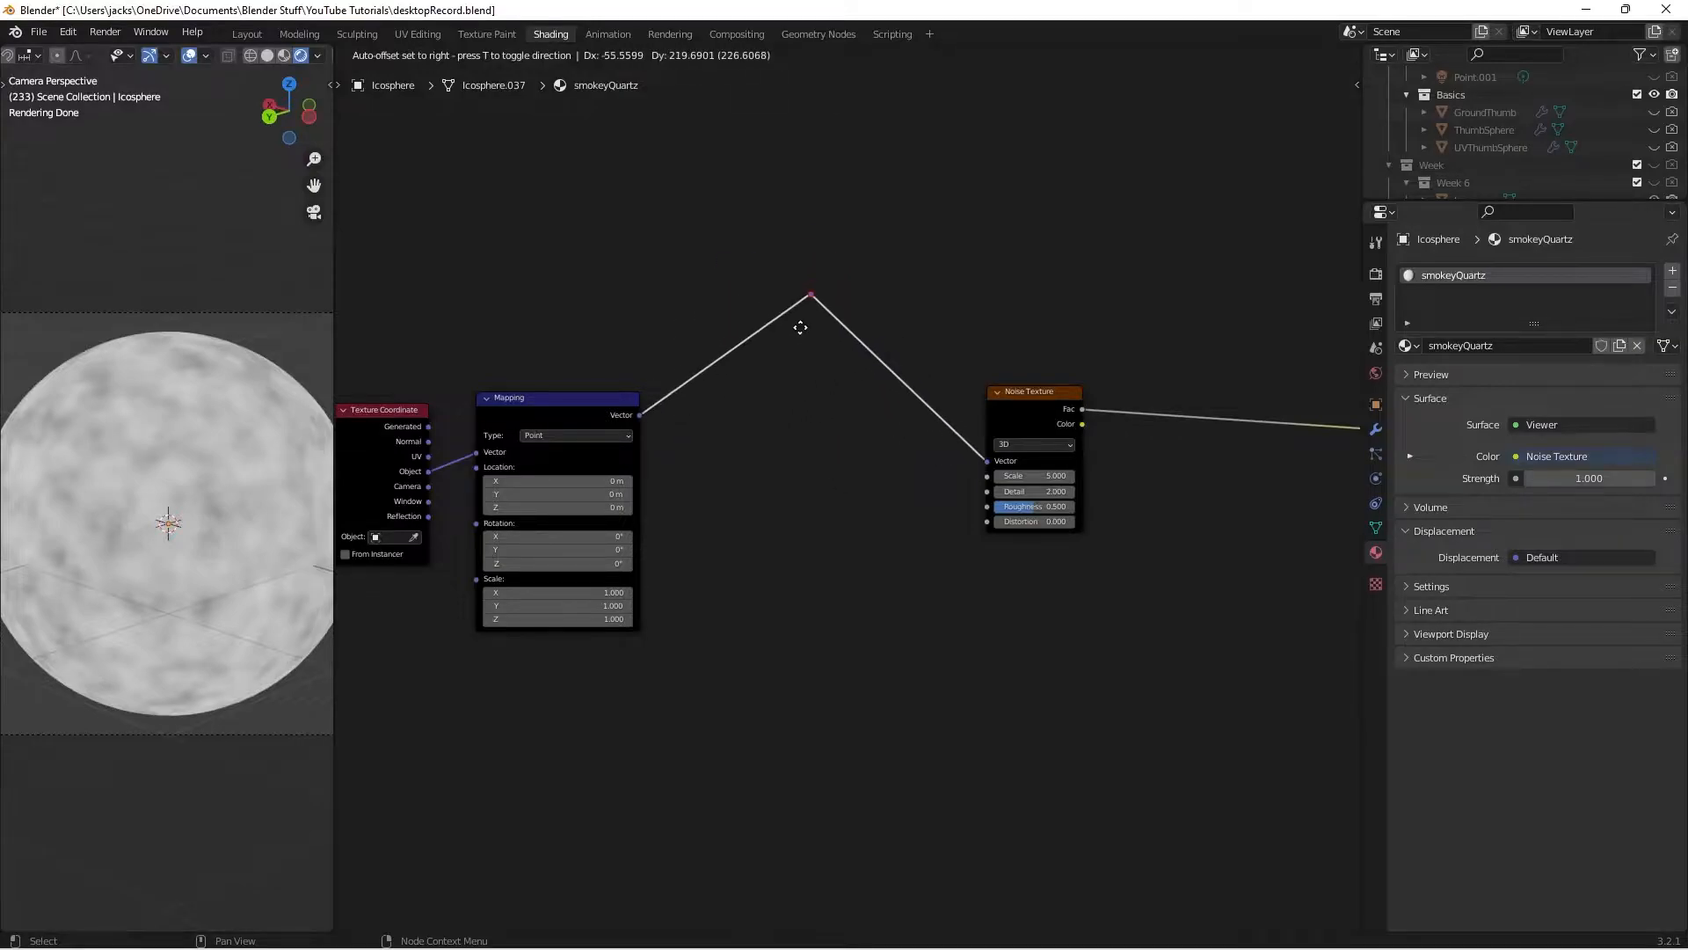
left_click(795, 297)
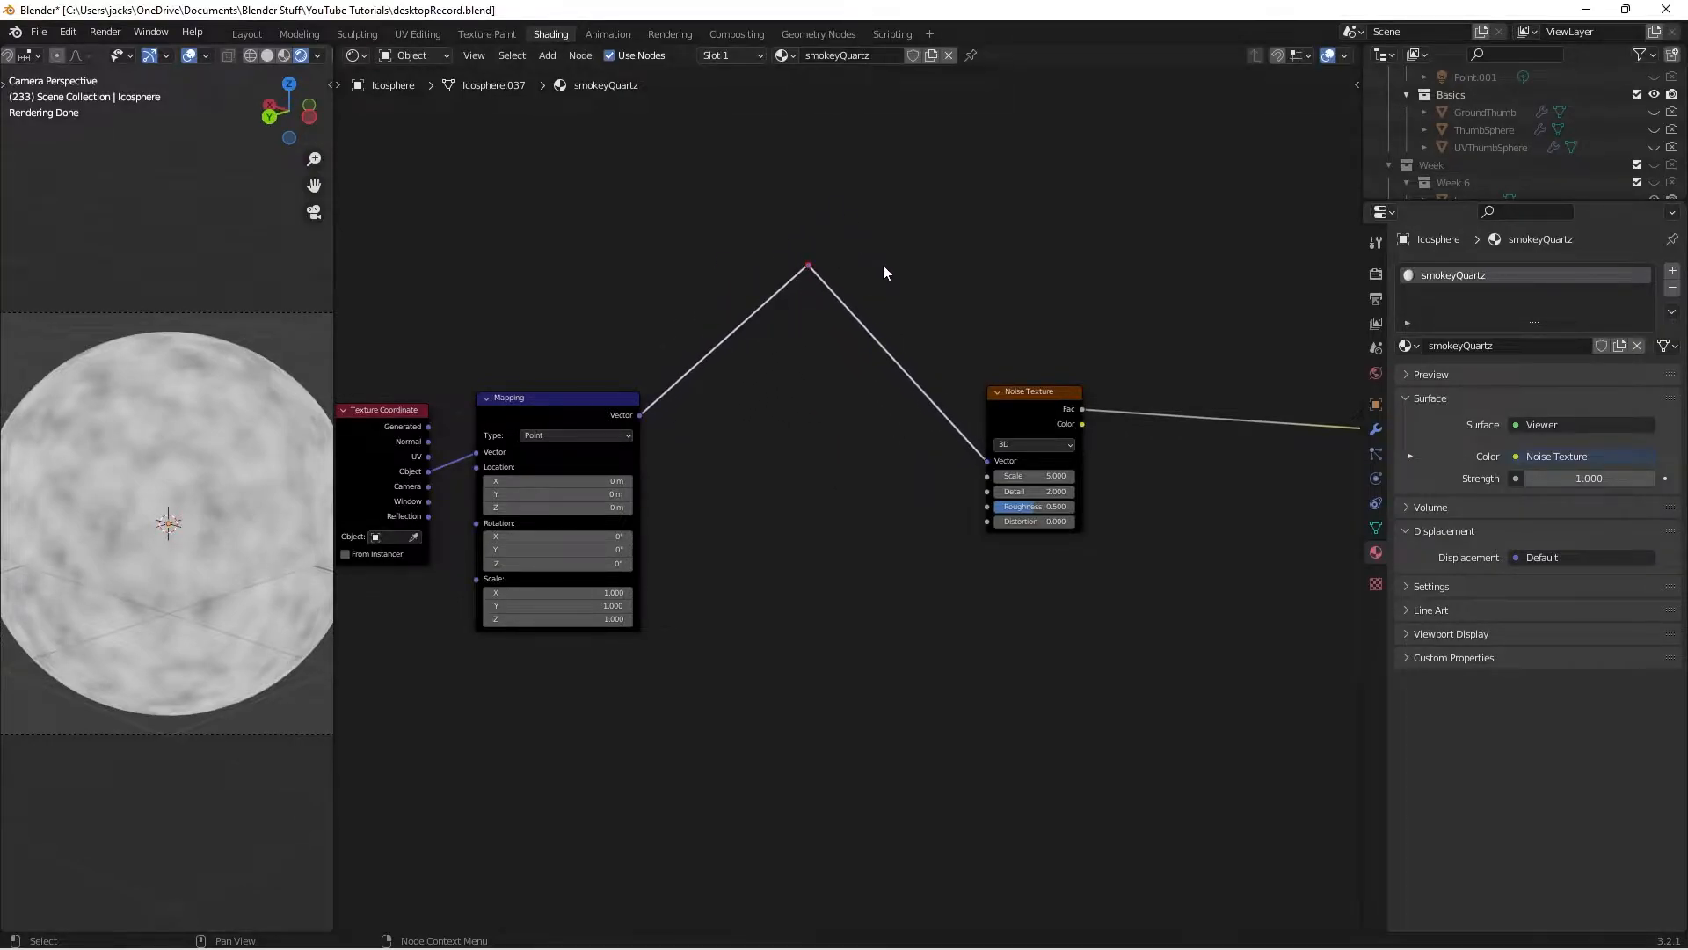
key("ctrl+s")
Move the Noise Texture node up and closer to the reroute point
middle_click_drag(1051, 272, 923, 390)
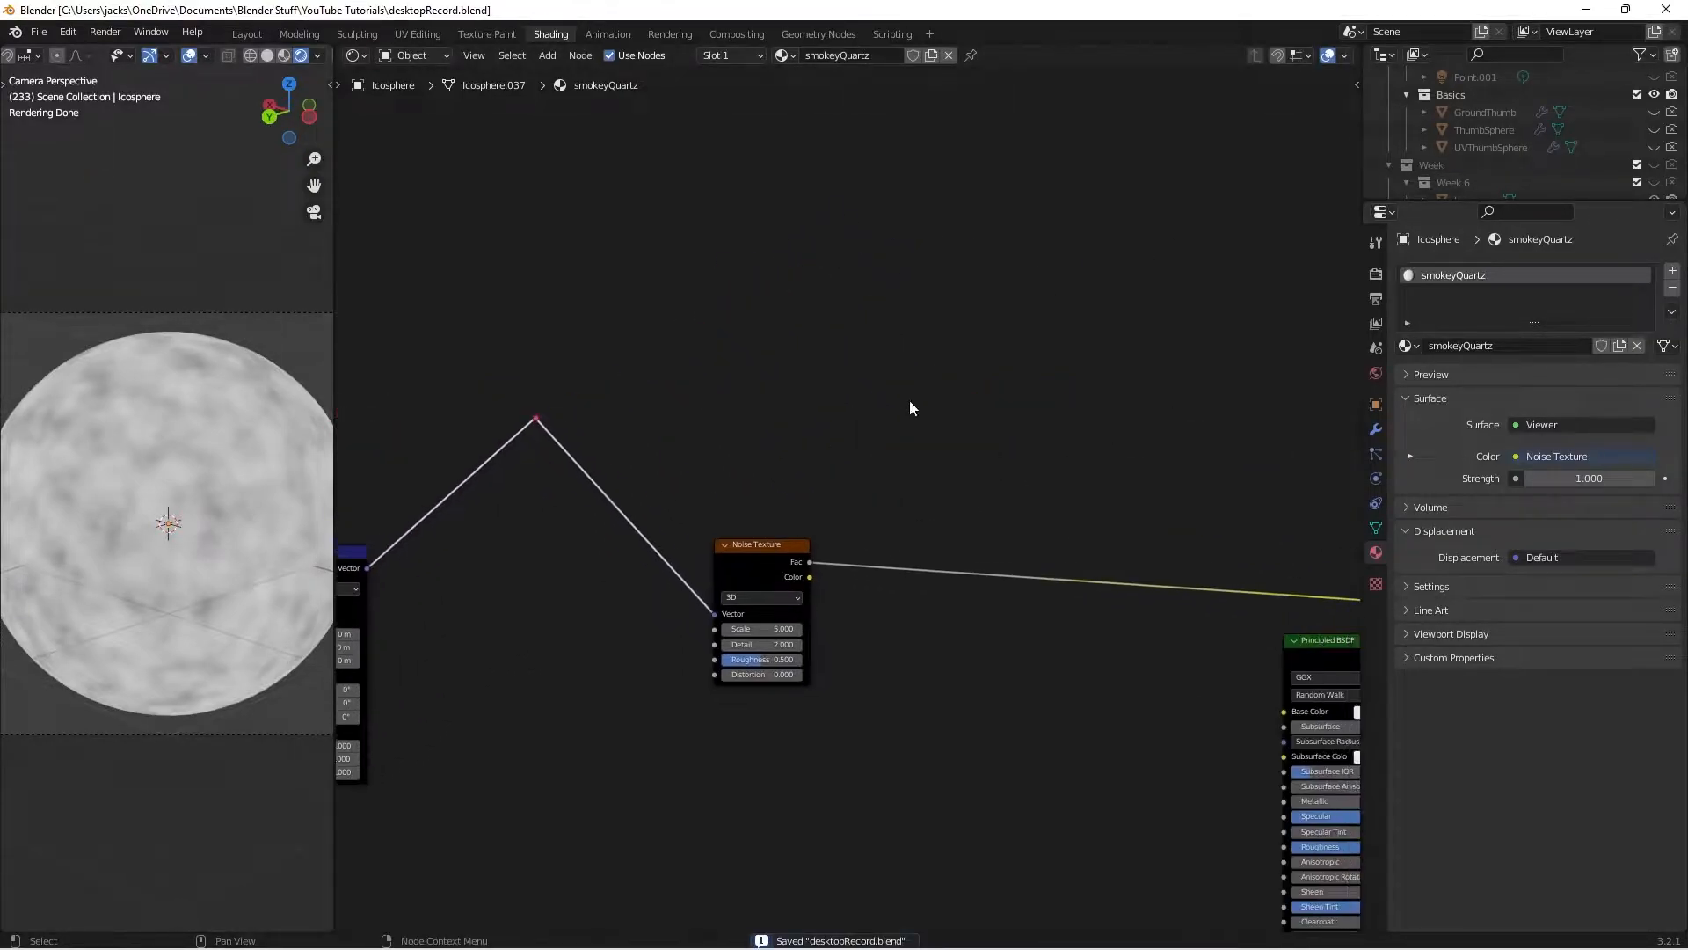
left_click_drag(759, 563, 721, 522)
left_click(862, 445)
middle_click_drag(851, 450, 834, 450)
left_click_drag(692, 517, 626, 470)
Set the Noise Texture's Scale to 15 and Detail to 12
scroll(622, 565, "up", 1)
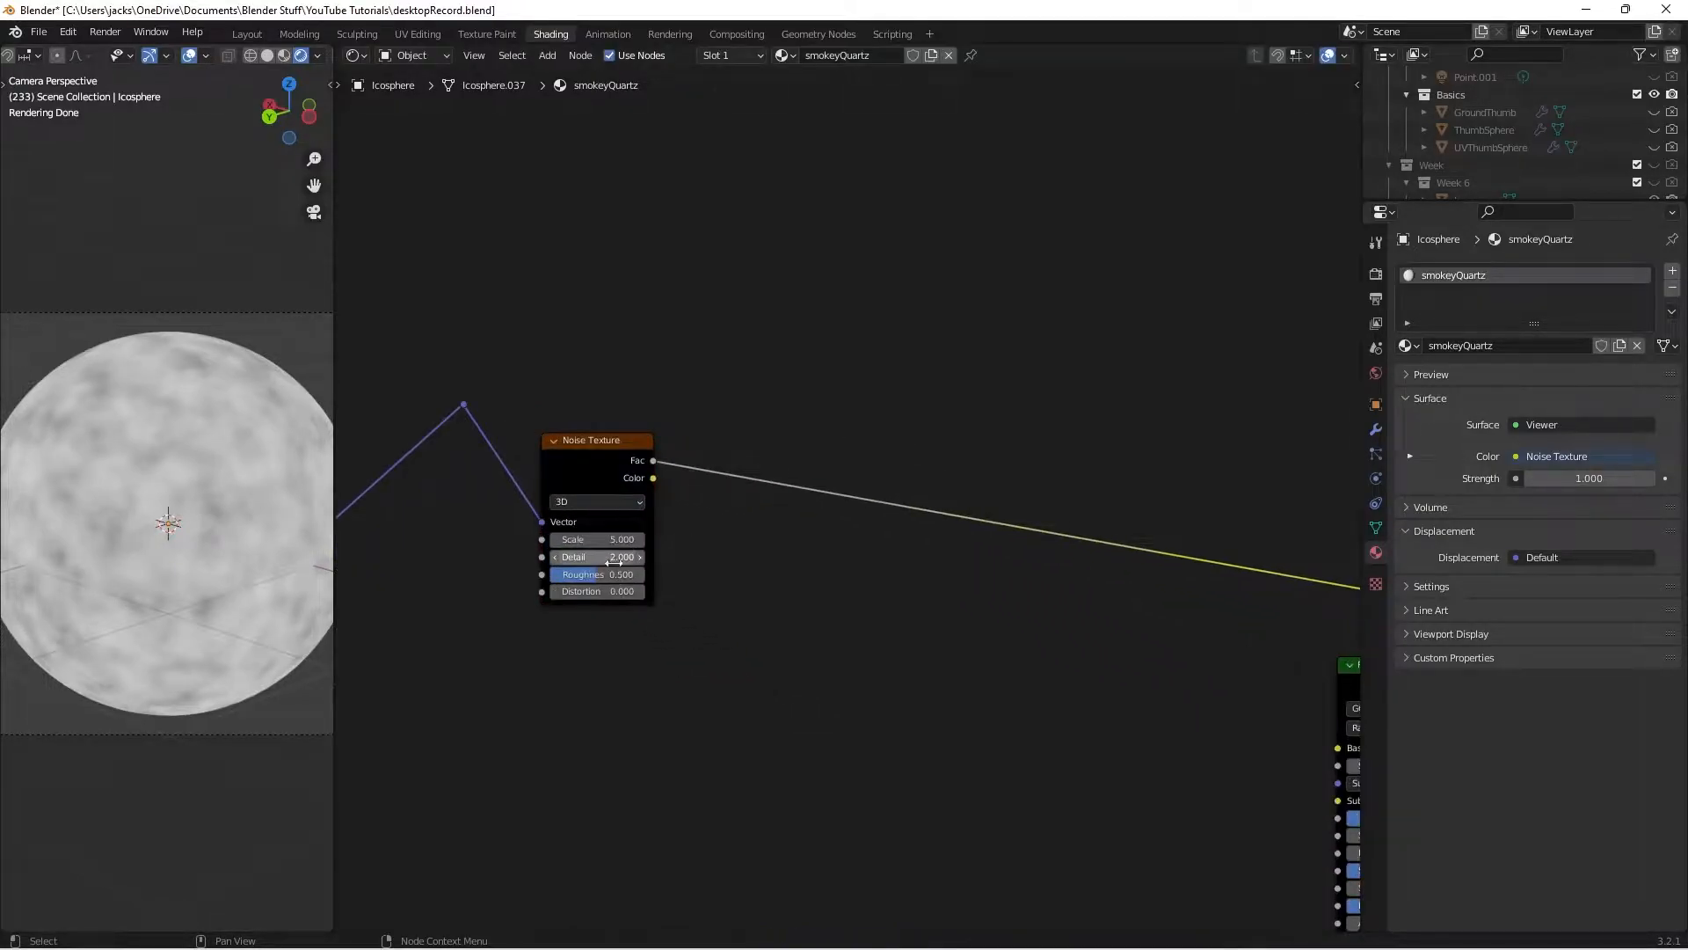
left_click(613, 540)
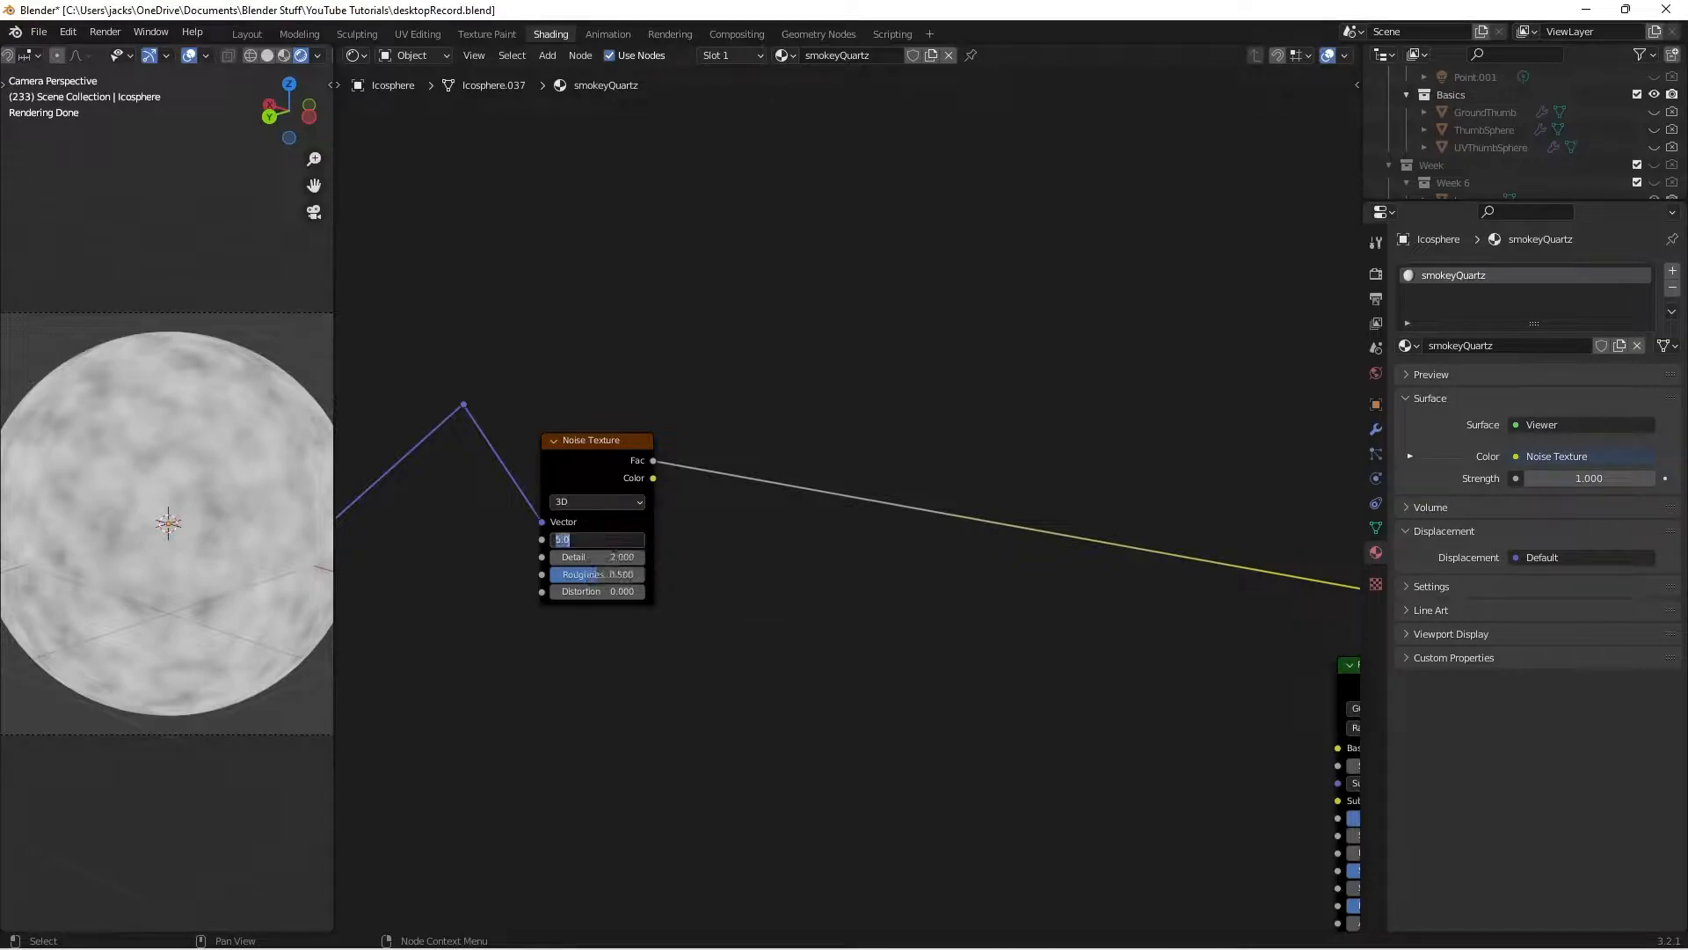
type("15")
key("Return")
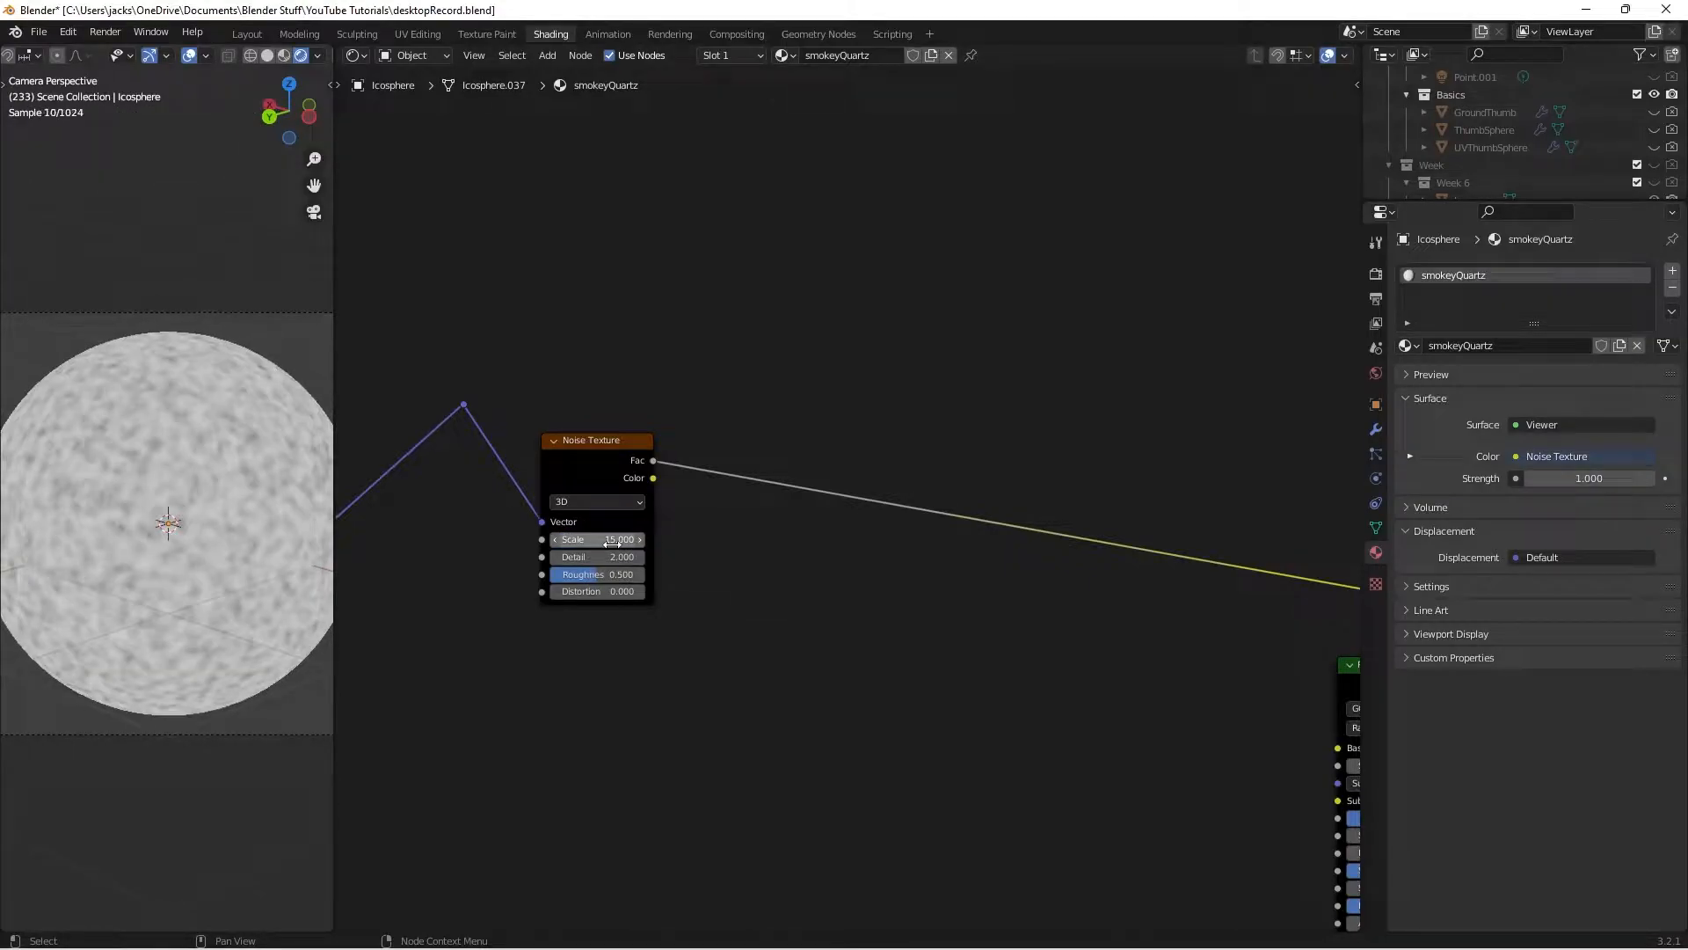
left_click(591, 557)
type("12")
key("Return")
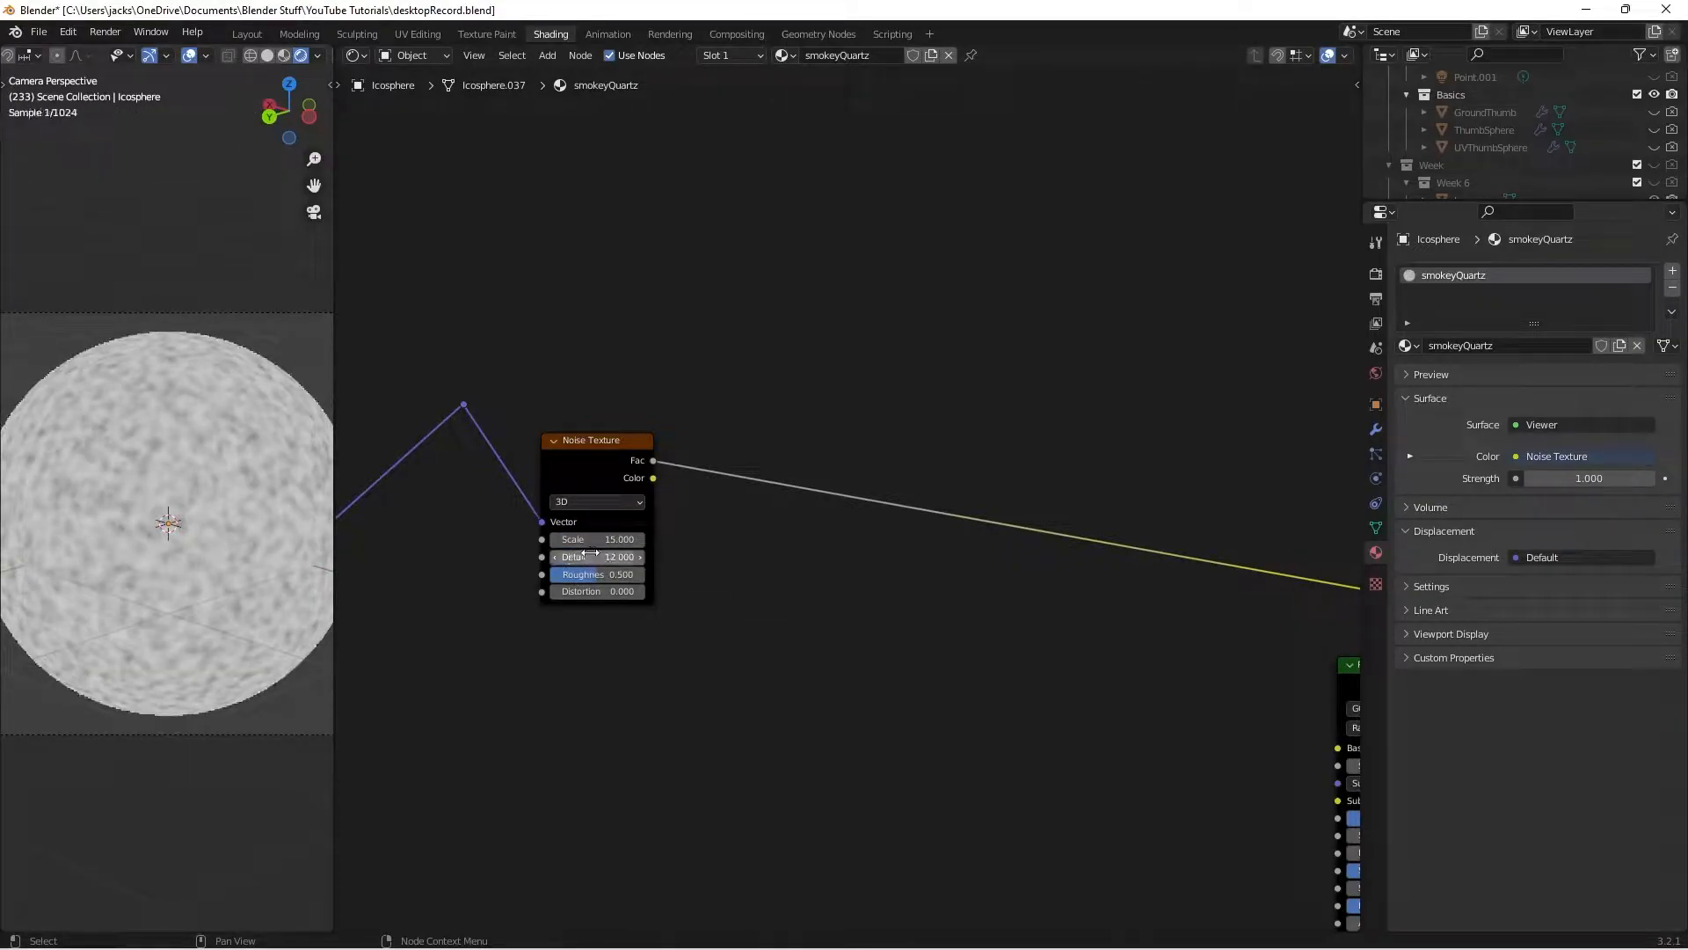
Insert a Map Range node on the link directly after the Noise Texture's Fac output
scroll(590, 553, "up", 1)
middle_click_drag(719, 543, 654, 593)
key("shift+a")
left_click(657, 591)
type("map")
key("Return")
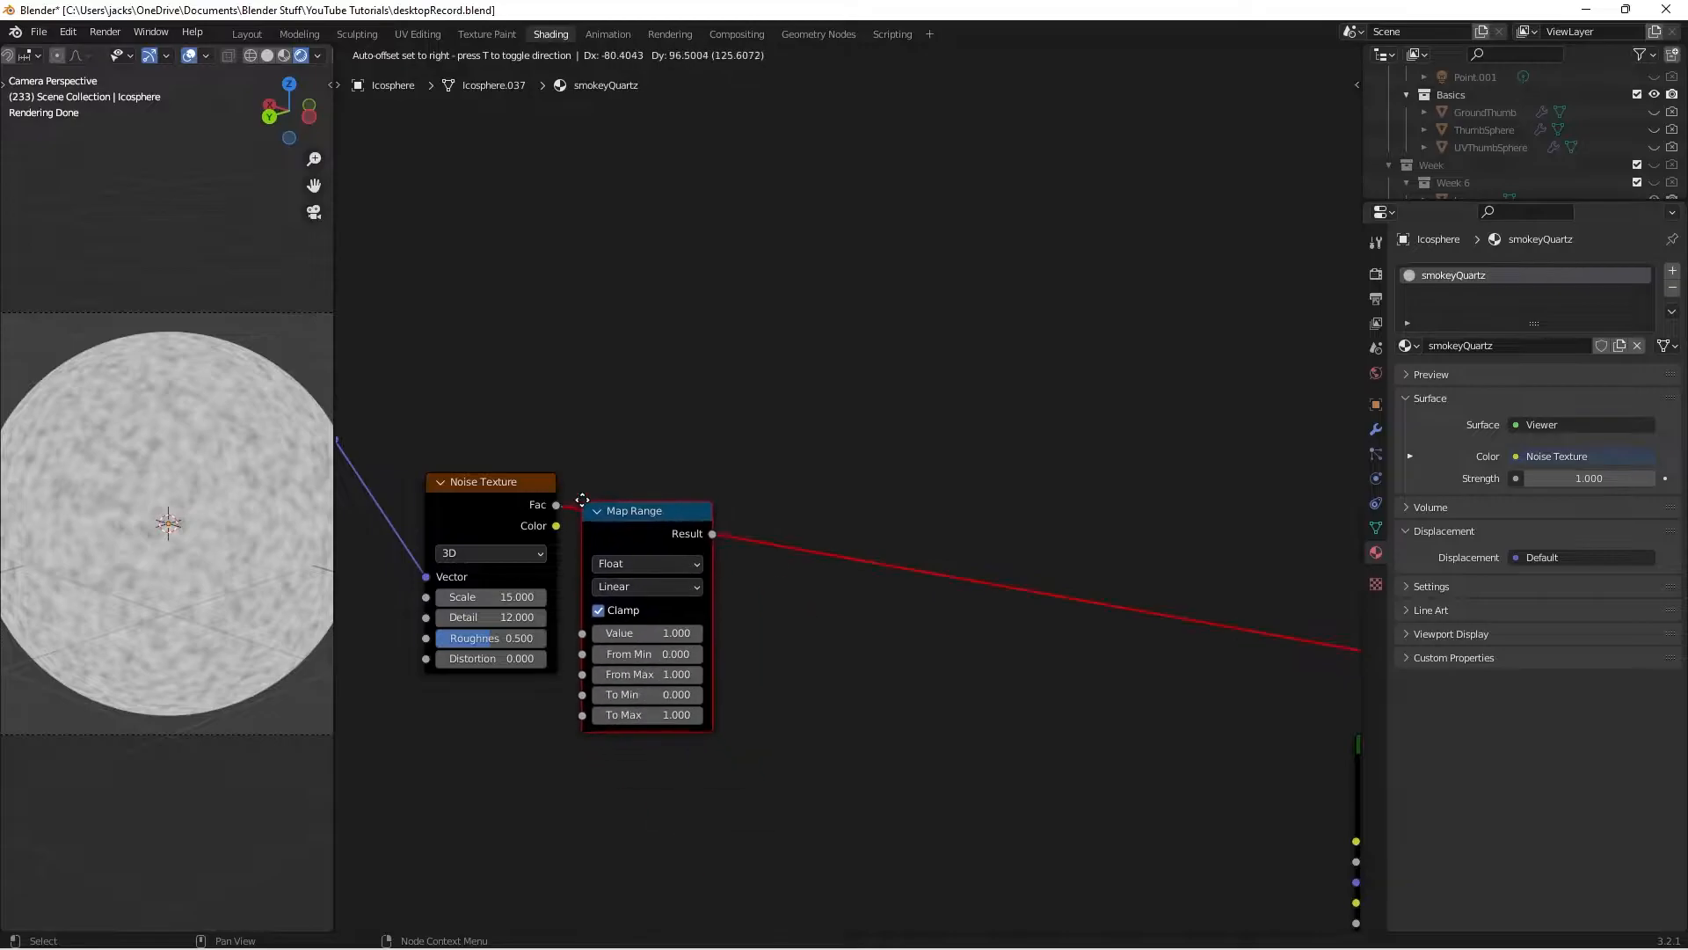
left_click(616, 460)
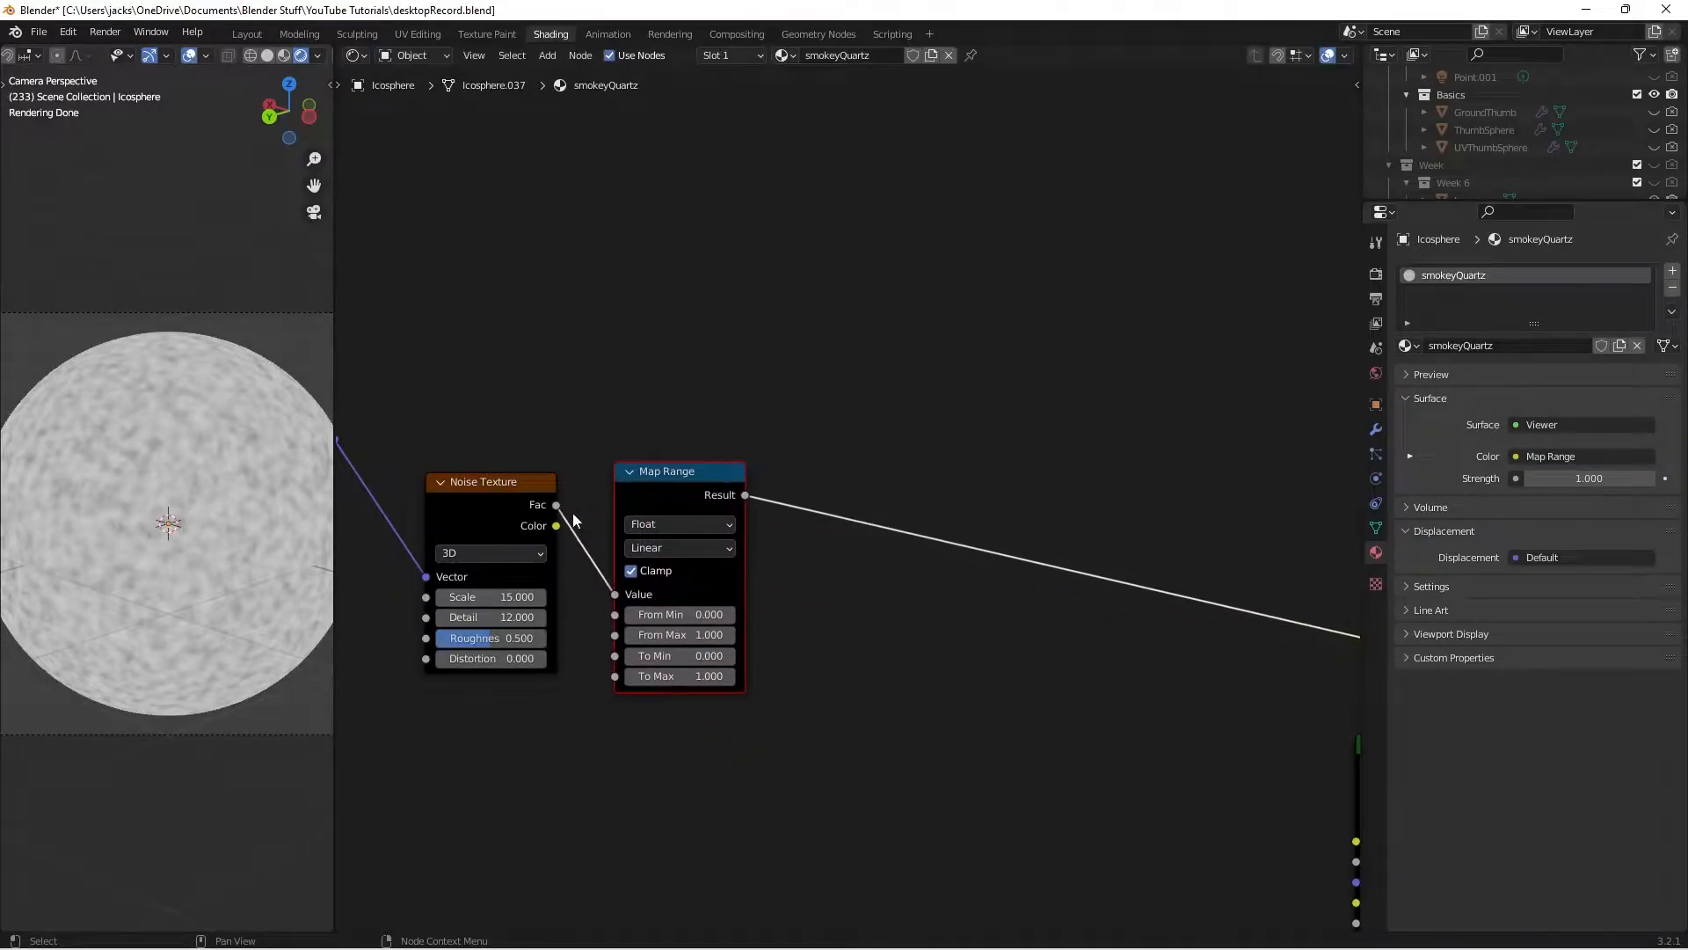
Set the Map Range node's From Min to 0.2 and From Max to 0.8
scroll(915, 687, "up", 1)
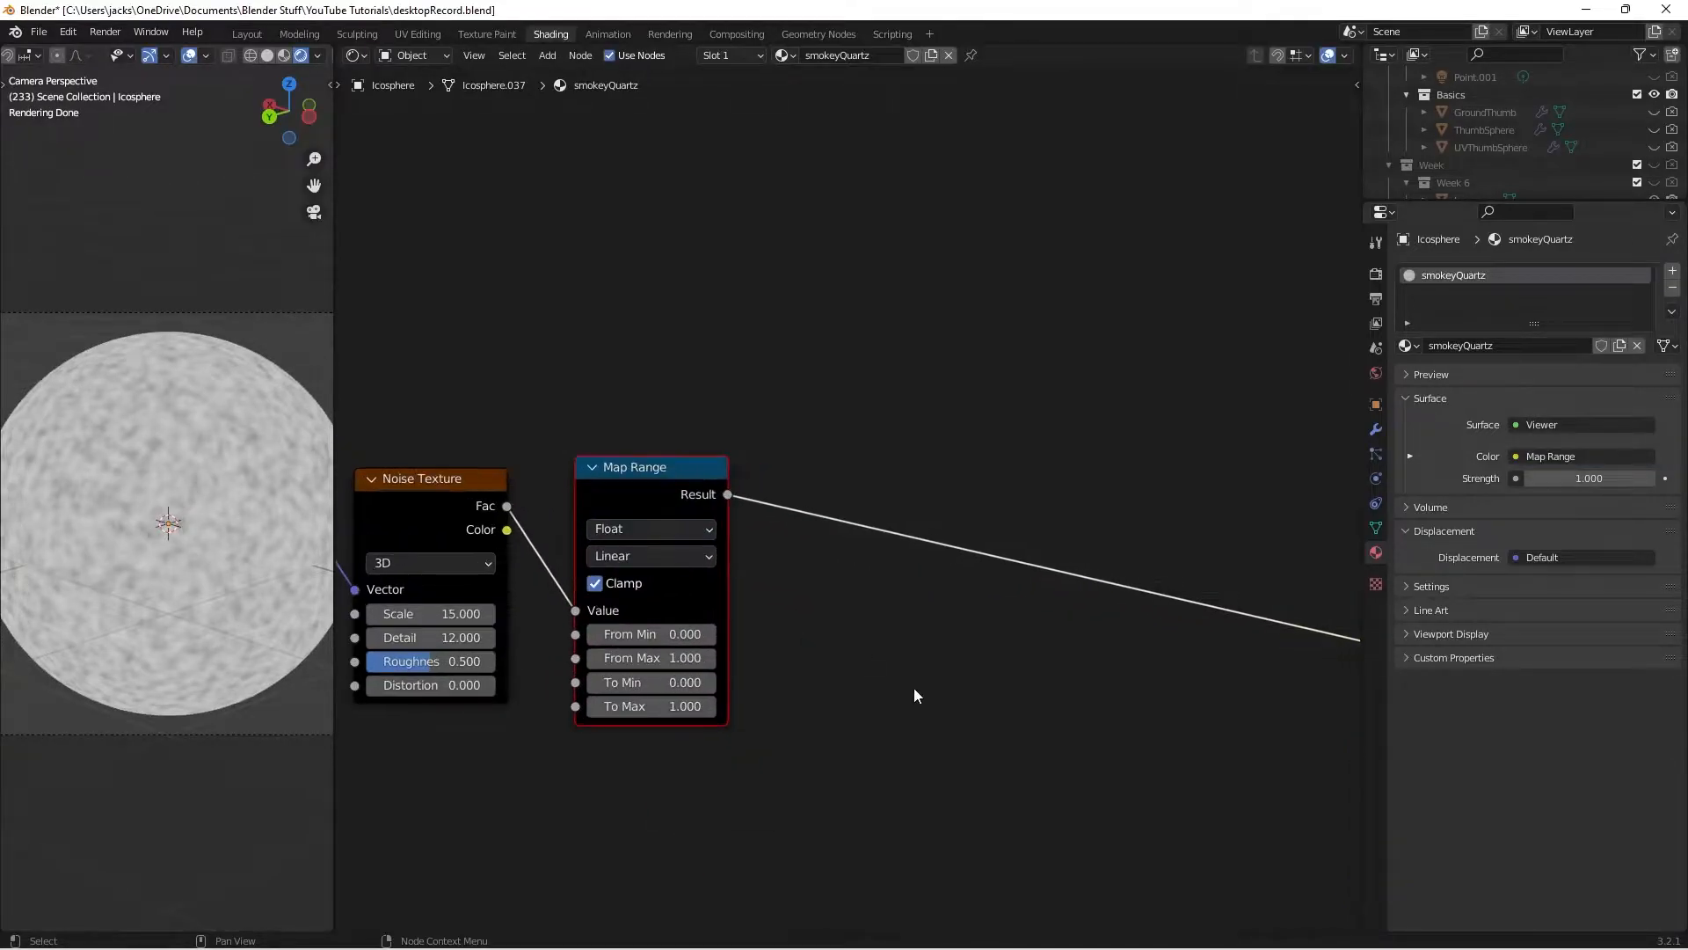
left_click(715, 635)
left_click(716, 635)
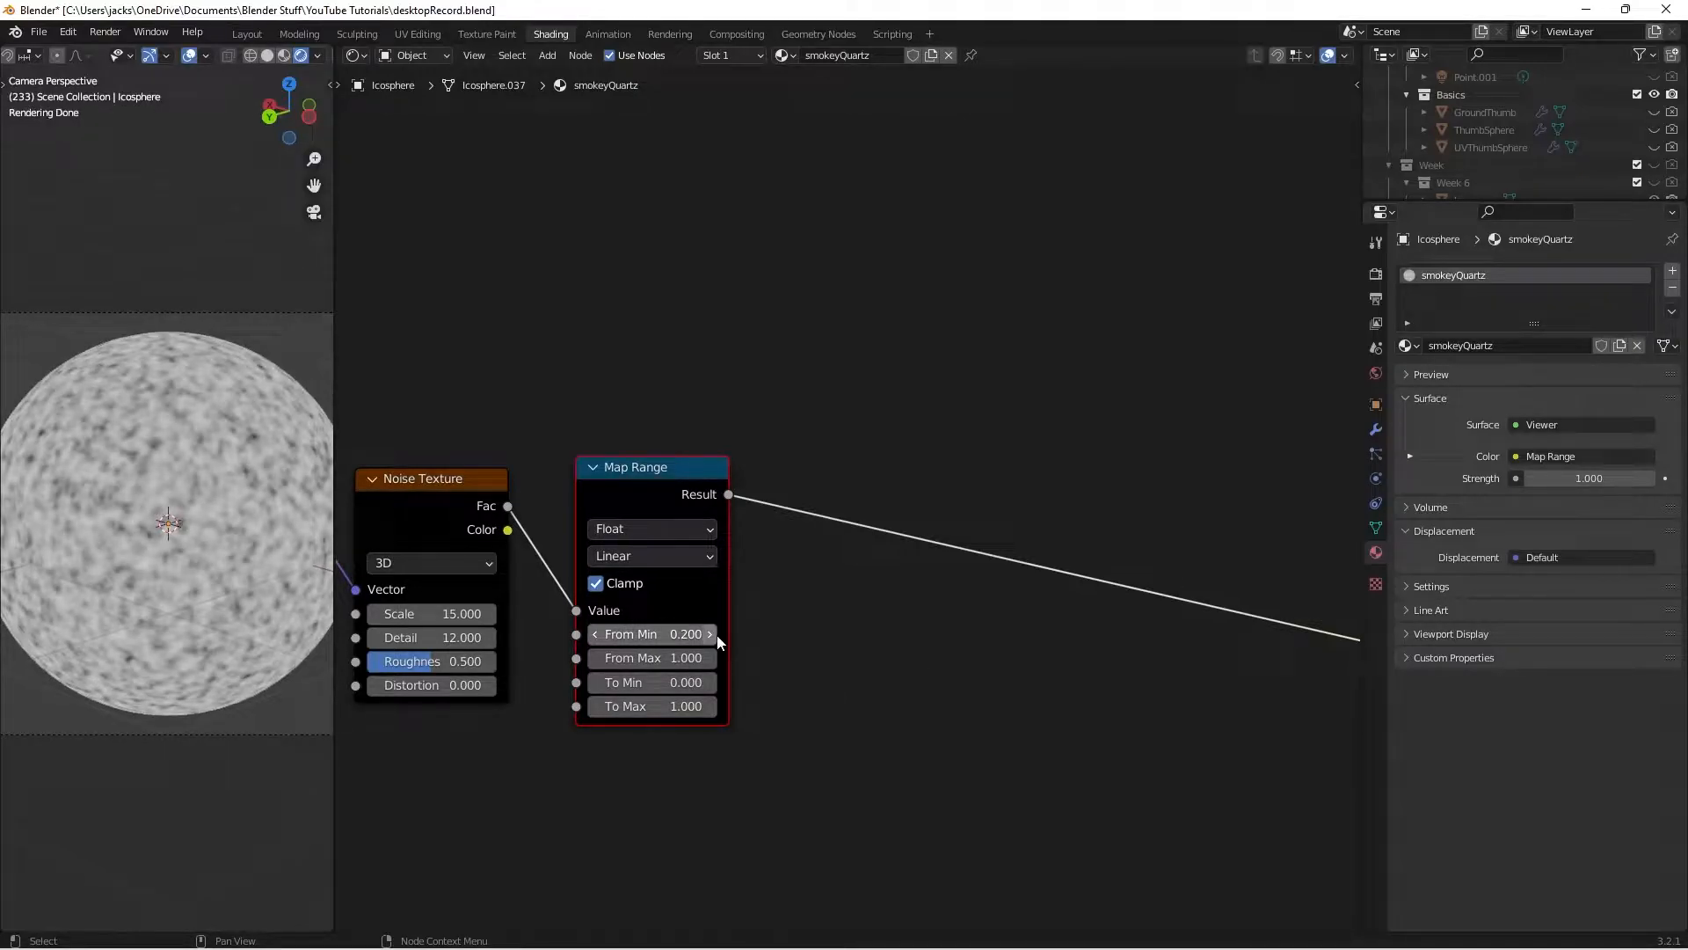
left_click(598, 659)
left_click(598, 659)
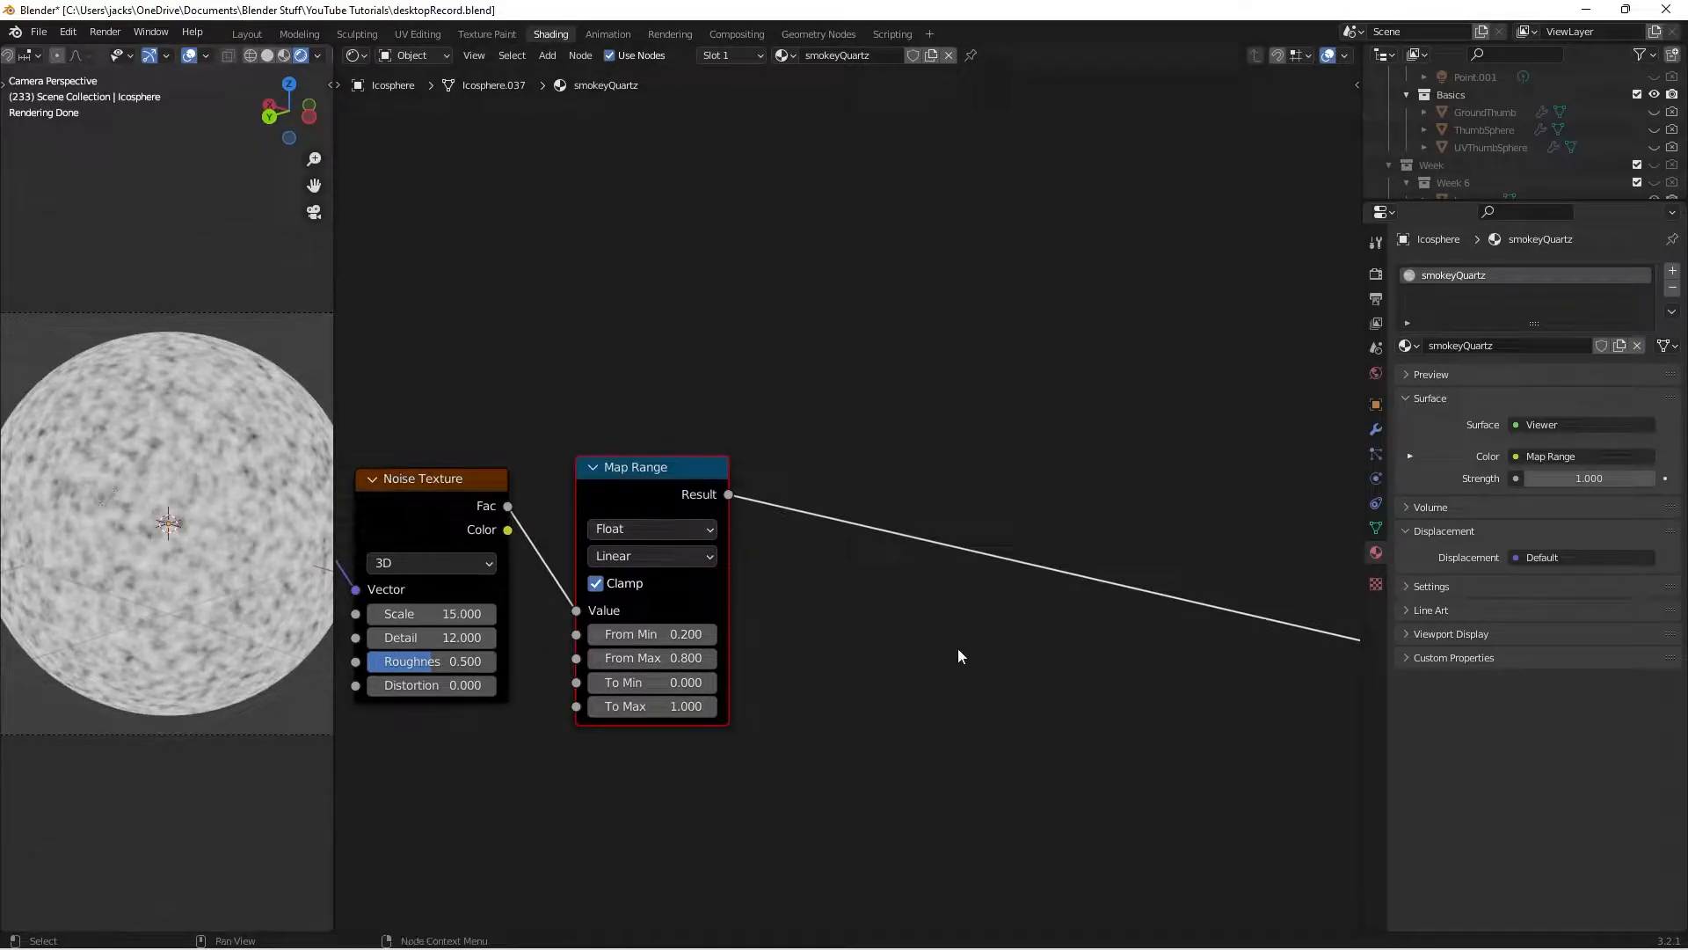
Move the Map Range node closer to the Noise Texture and insert a Math Add node on the link after it
scroll(915, 633, "down", 2)
left_click_drag(683, 456, 655, 464)
key("shift+a")
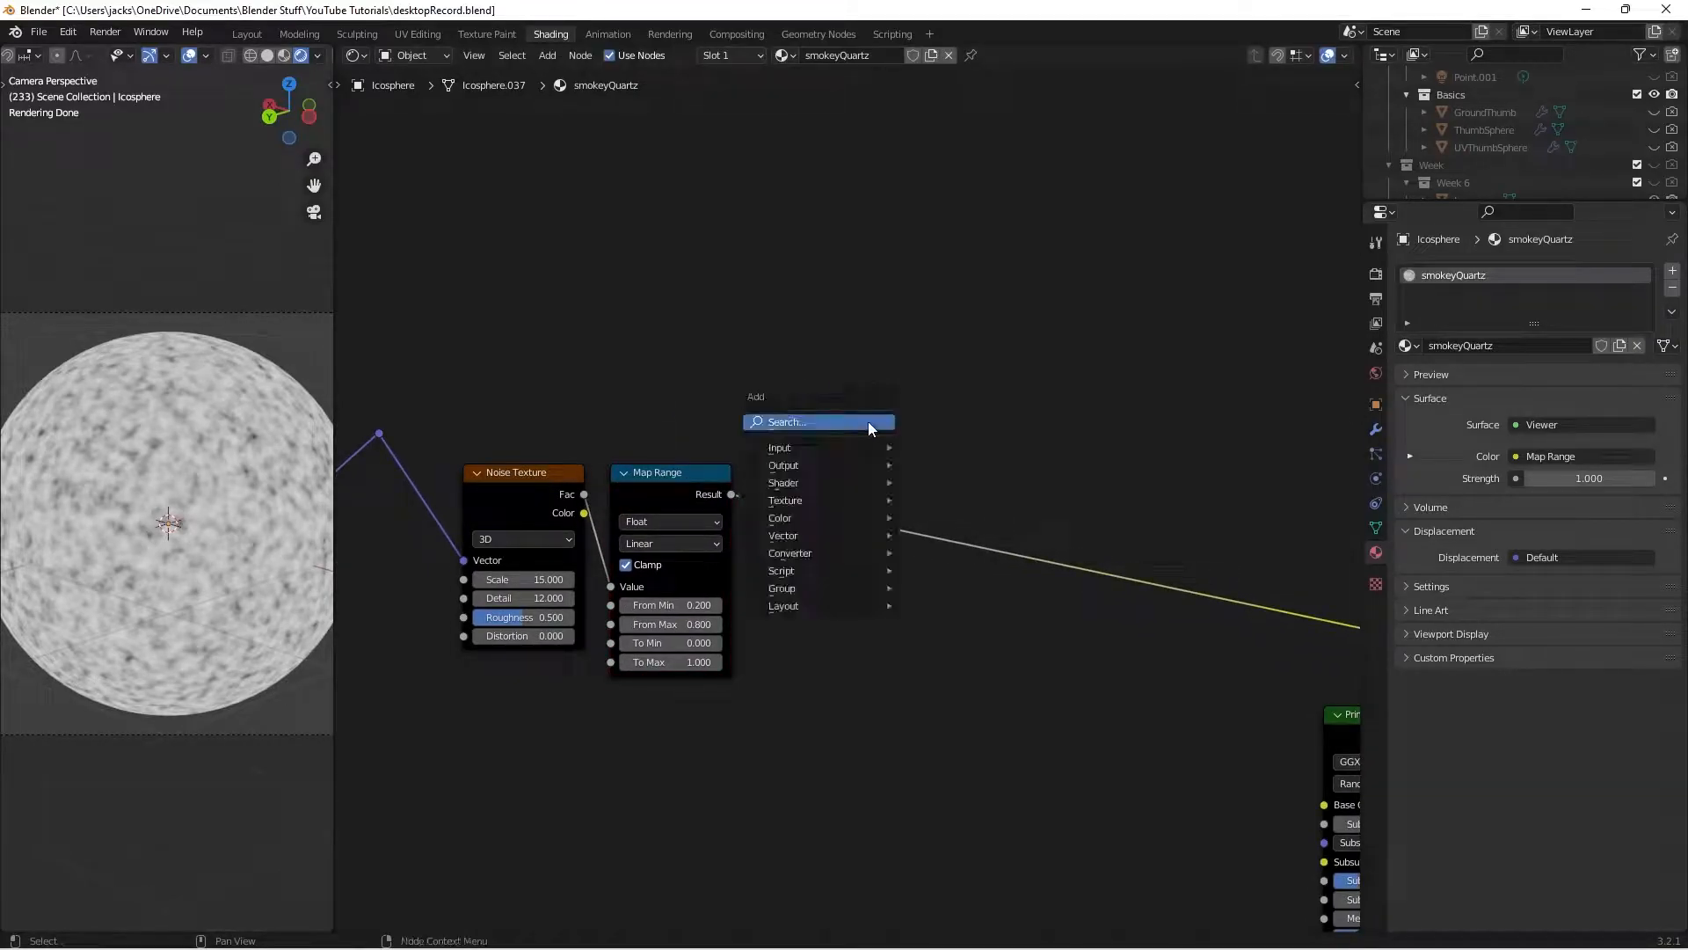
left_click(868, 420)
type("add")
key("Return")
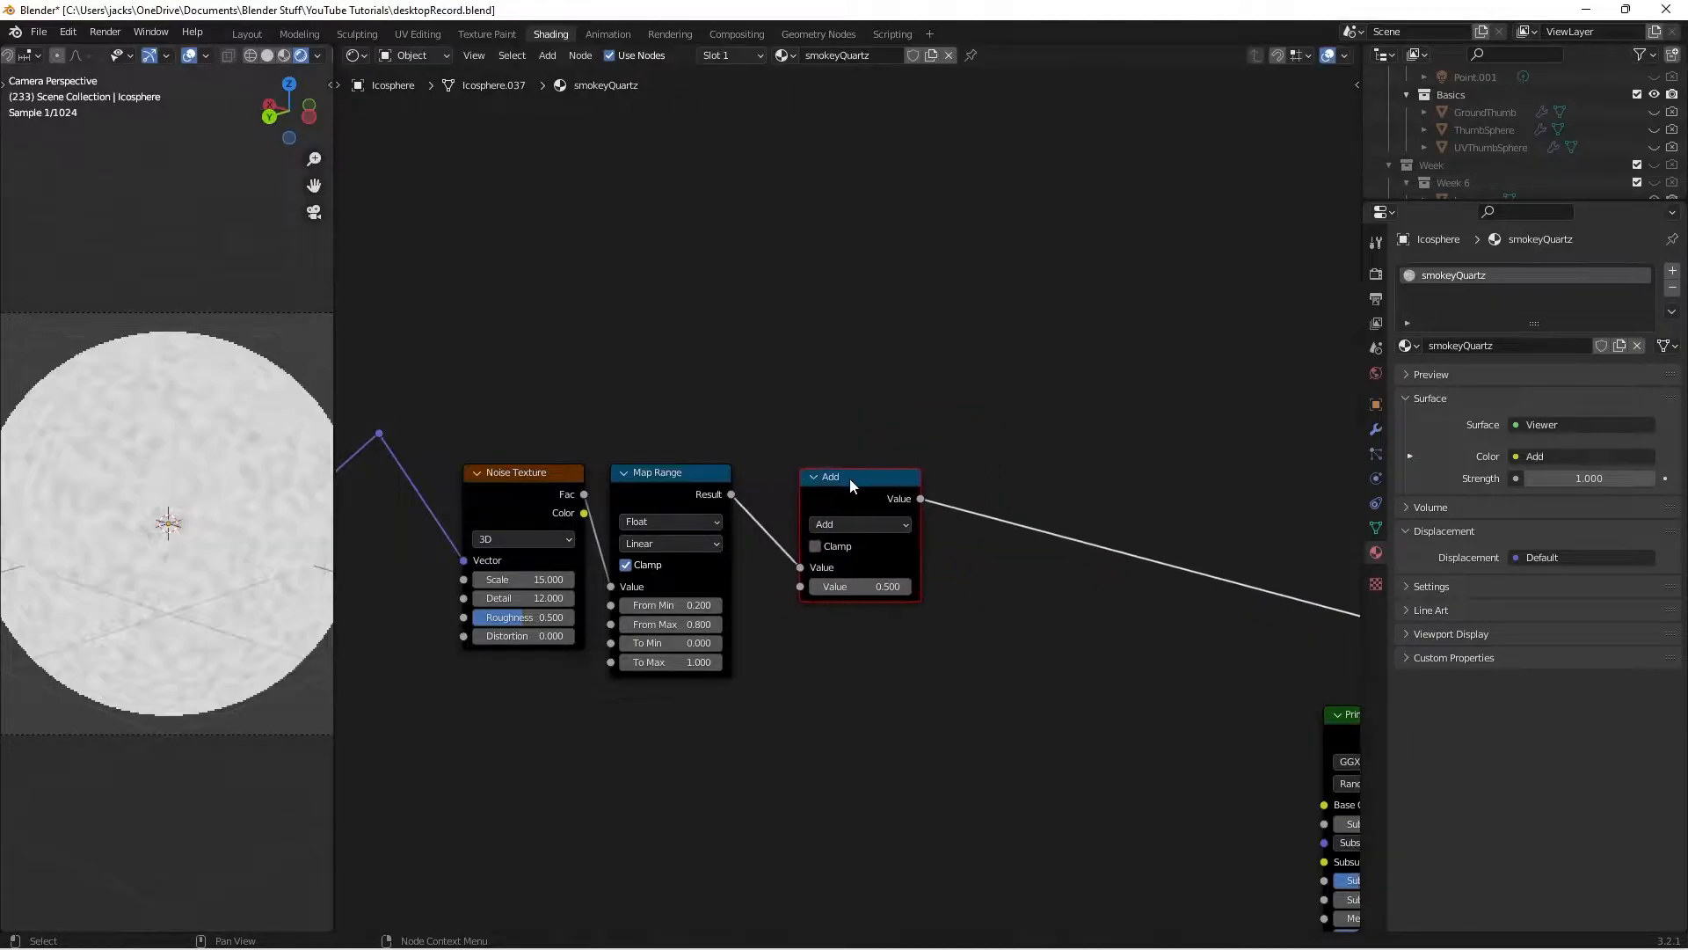
left_click(748, 460)
Change the Math node's operation to Greater Than and set its Threshold to 1
left_click(811, 520)
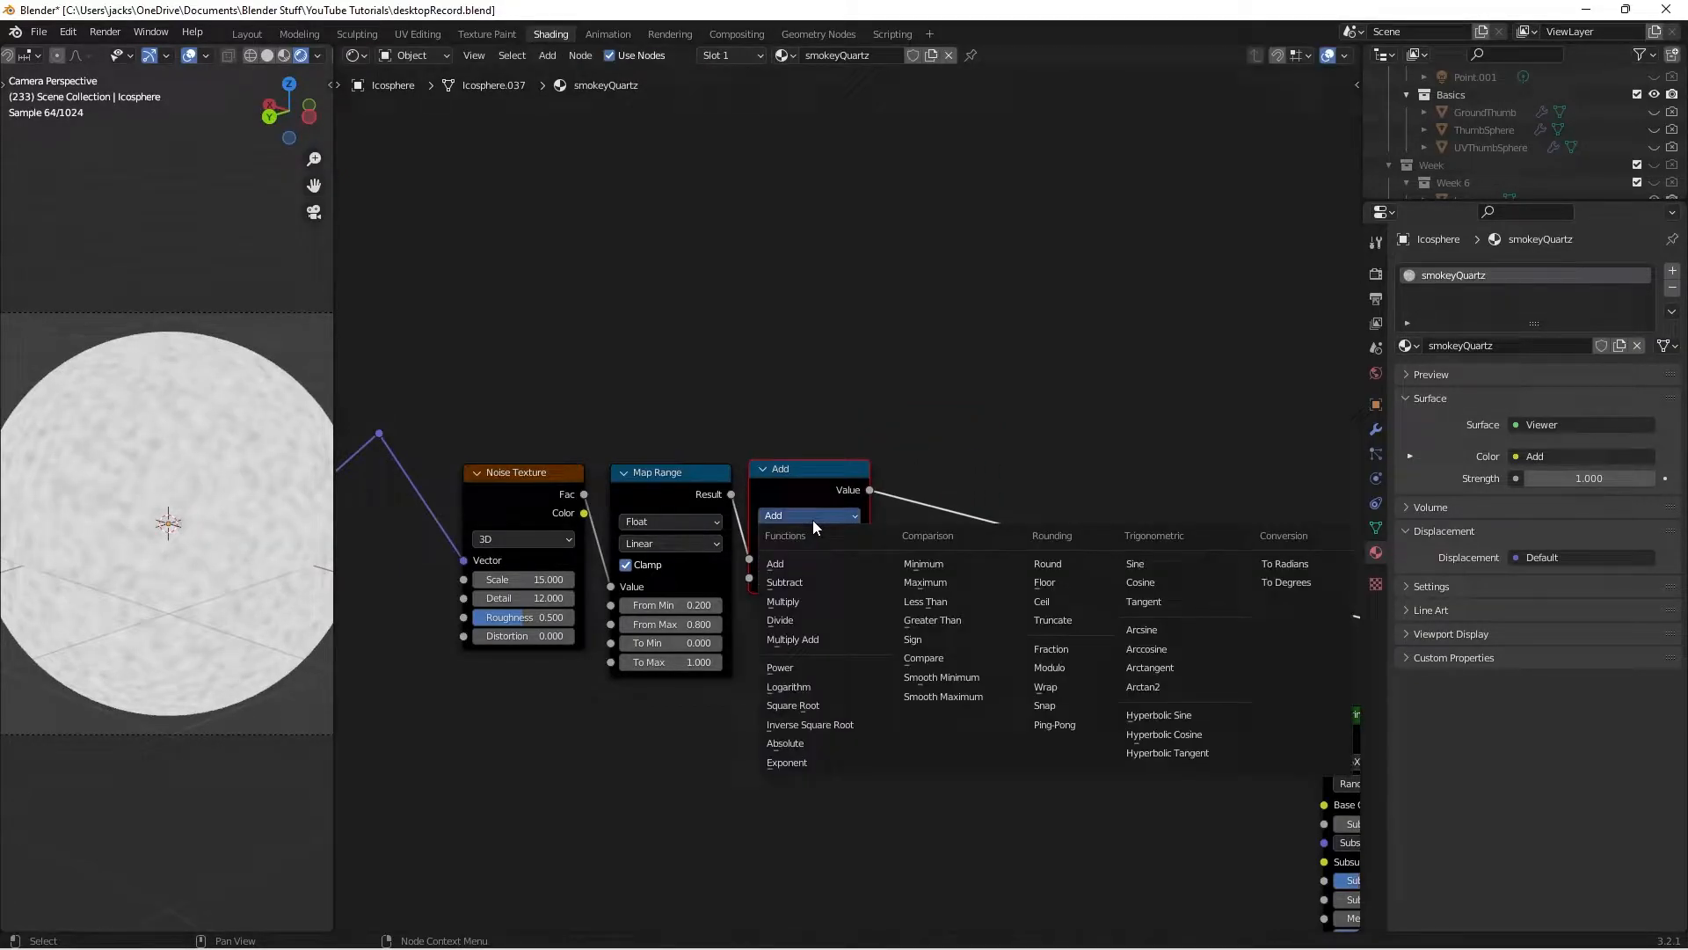
left_click(941, 617)
left_click(806, 579)
type("1")
key("Return")
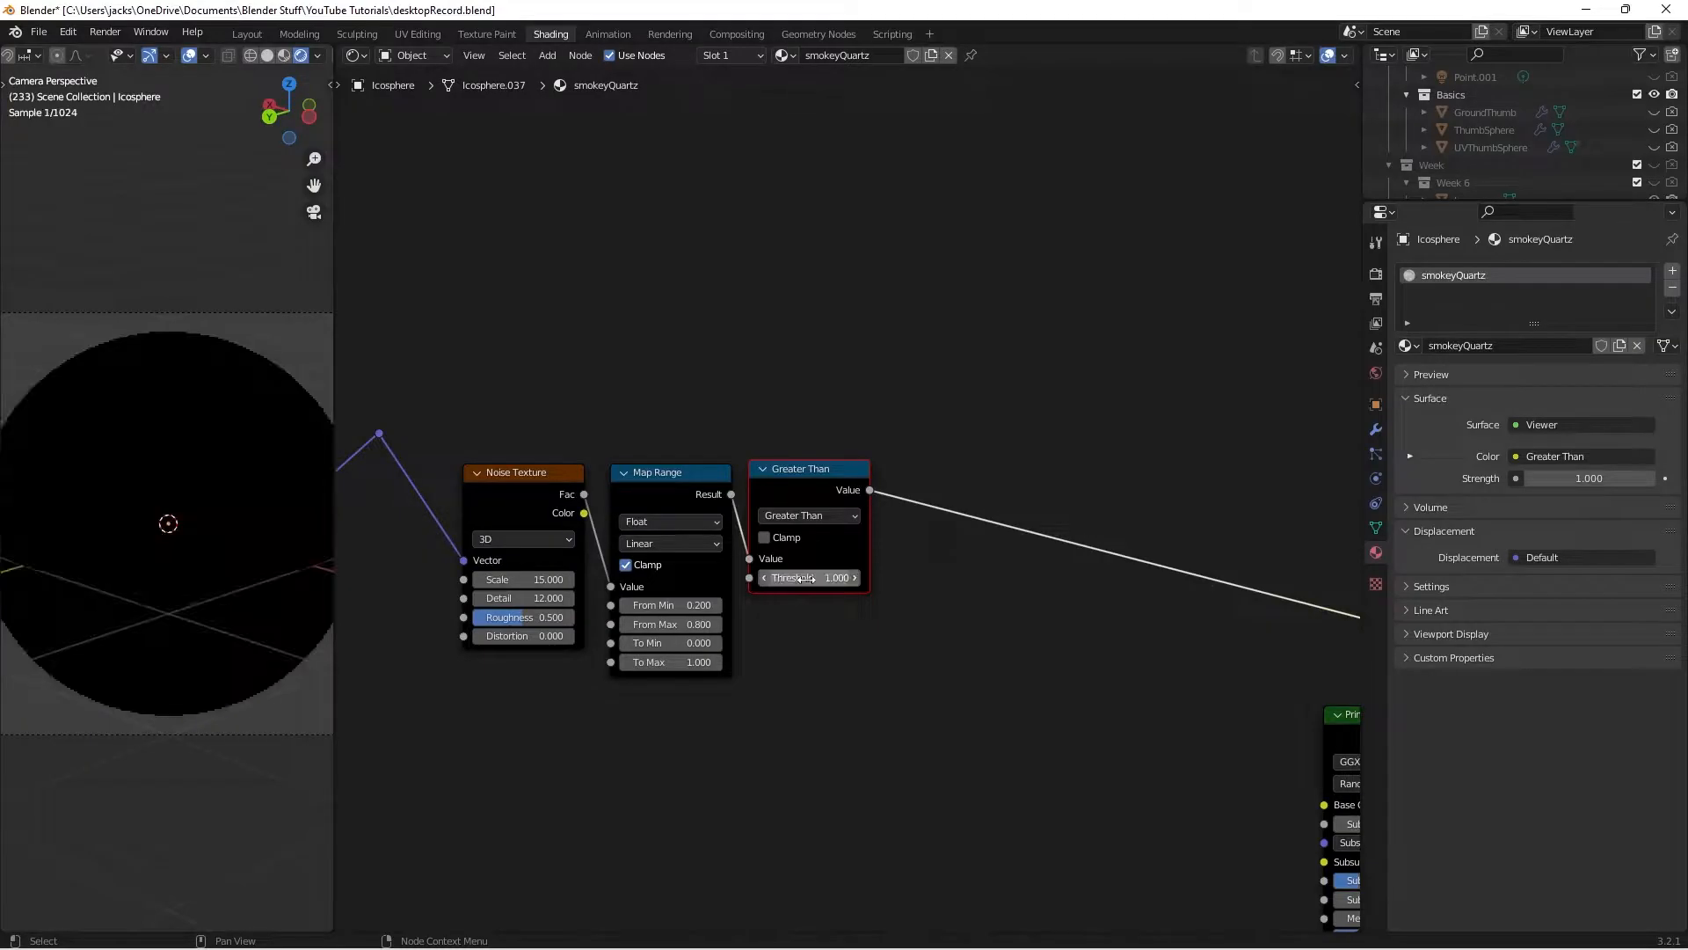
Nudge the Greater Than node into line beside the Map Range node and save the file
mouse_move(812, 488)
left_mouse_down()
mouse_move(821, 502)
mouse_move(811, 492)
left_mouse_up()
left_click(825, 416)
key("ctrl+s")
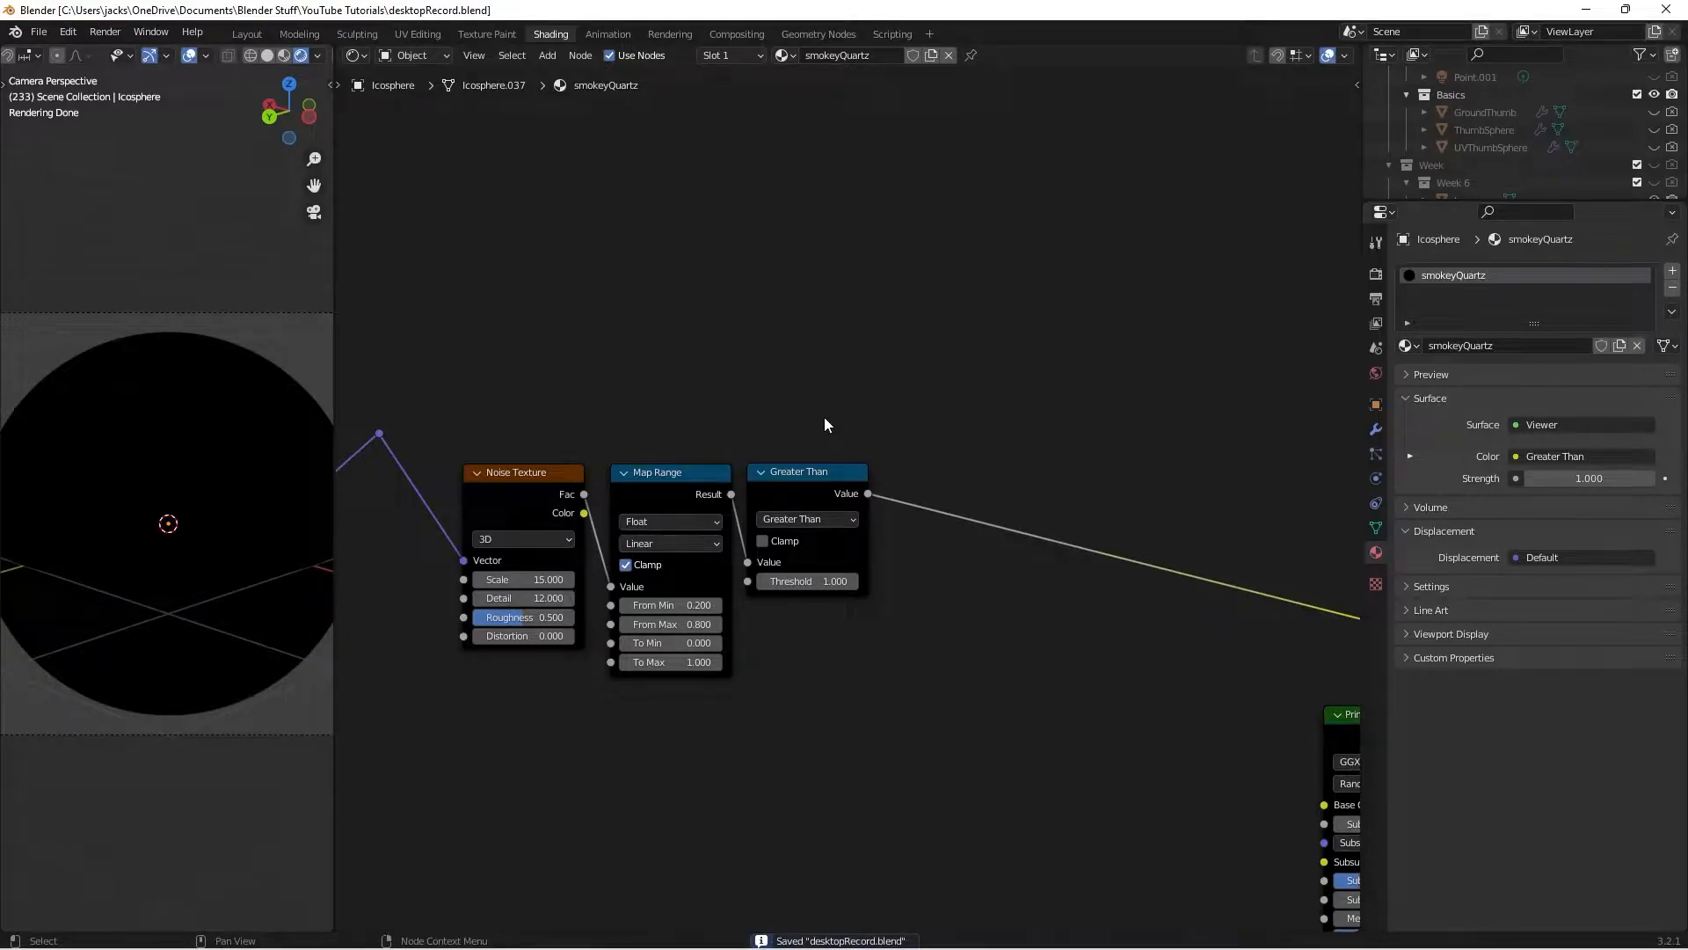
Preview the Map Range node's output on the sphere, then shift the Greater Than node slightly closer to it and save
left_click(619, 464, "ctrl+shift")
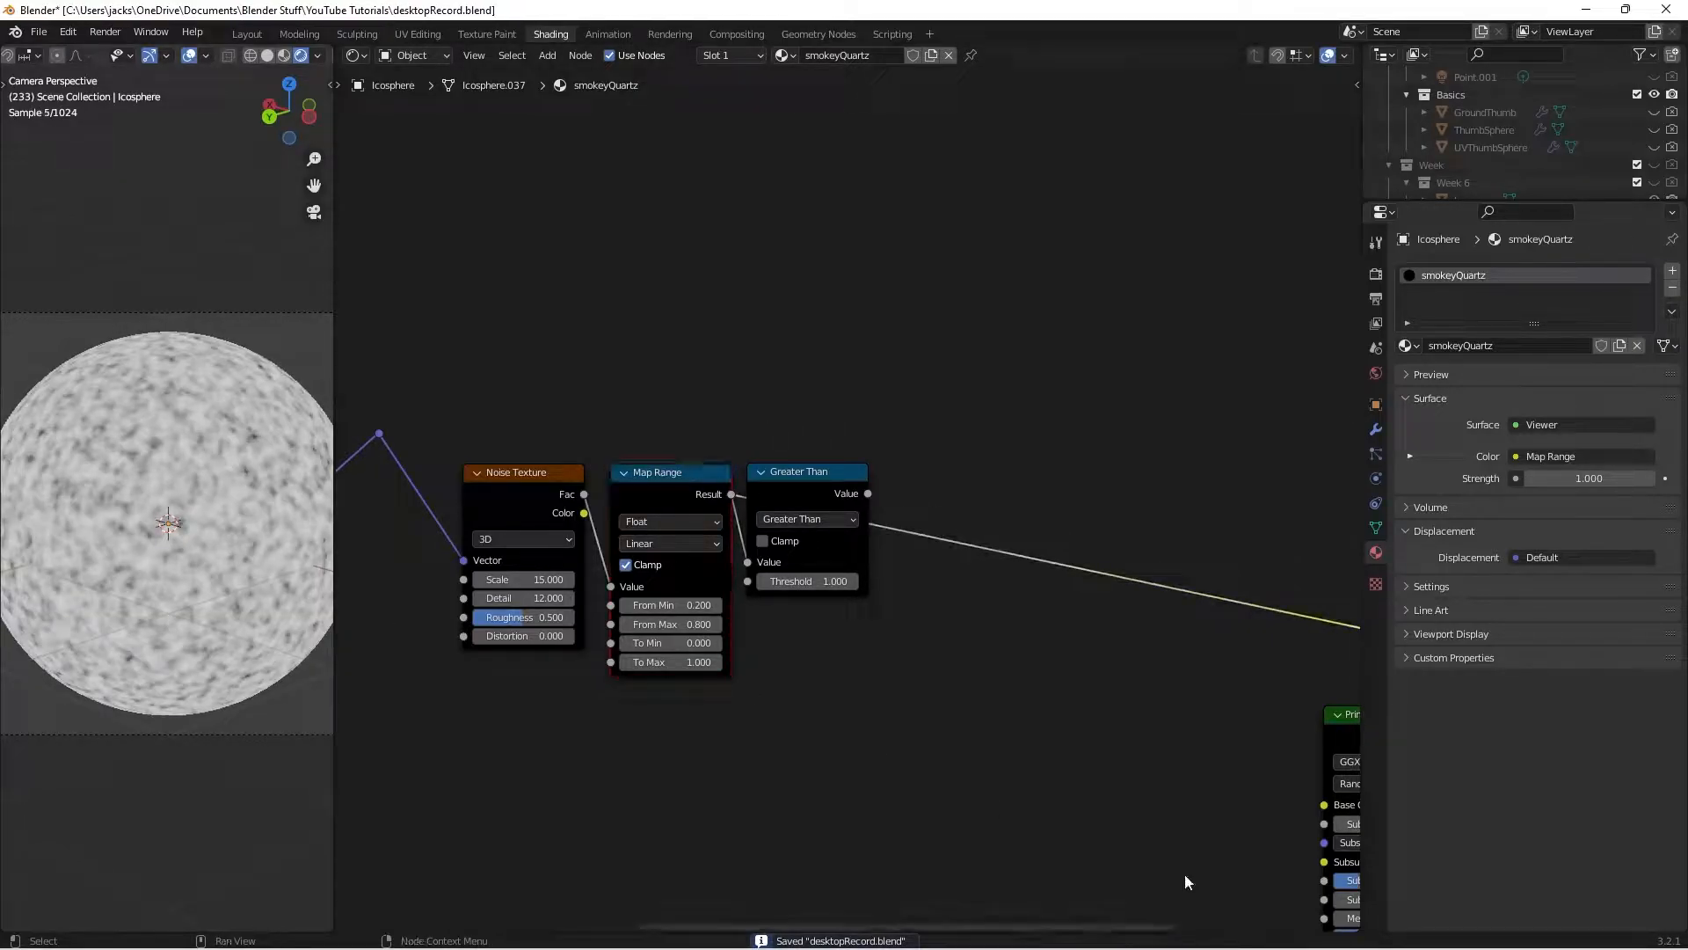
middle_click_drag(1206, 878, 1237, 864)
left_click_drag(543, 411, 1000, 758)
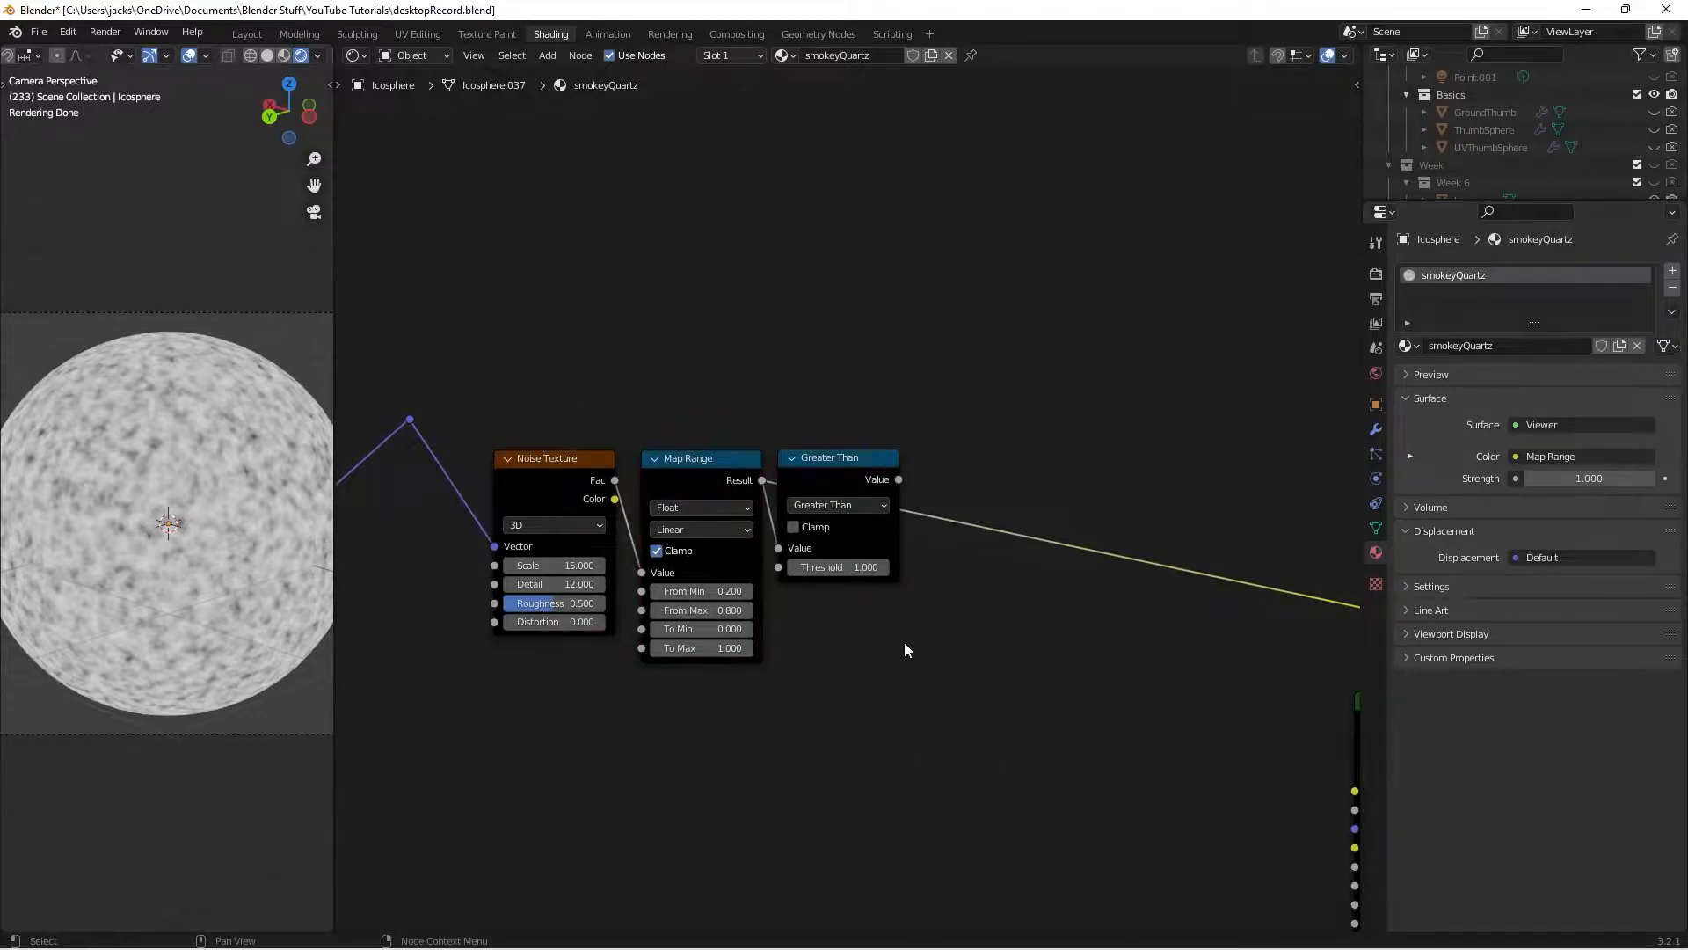
key("ctrl+s")
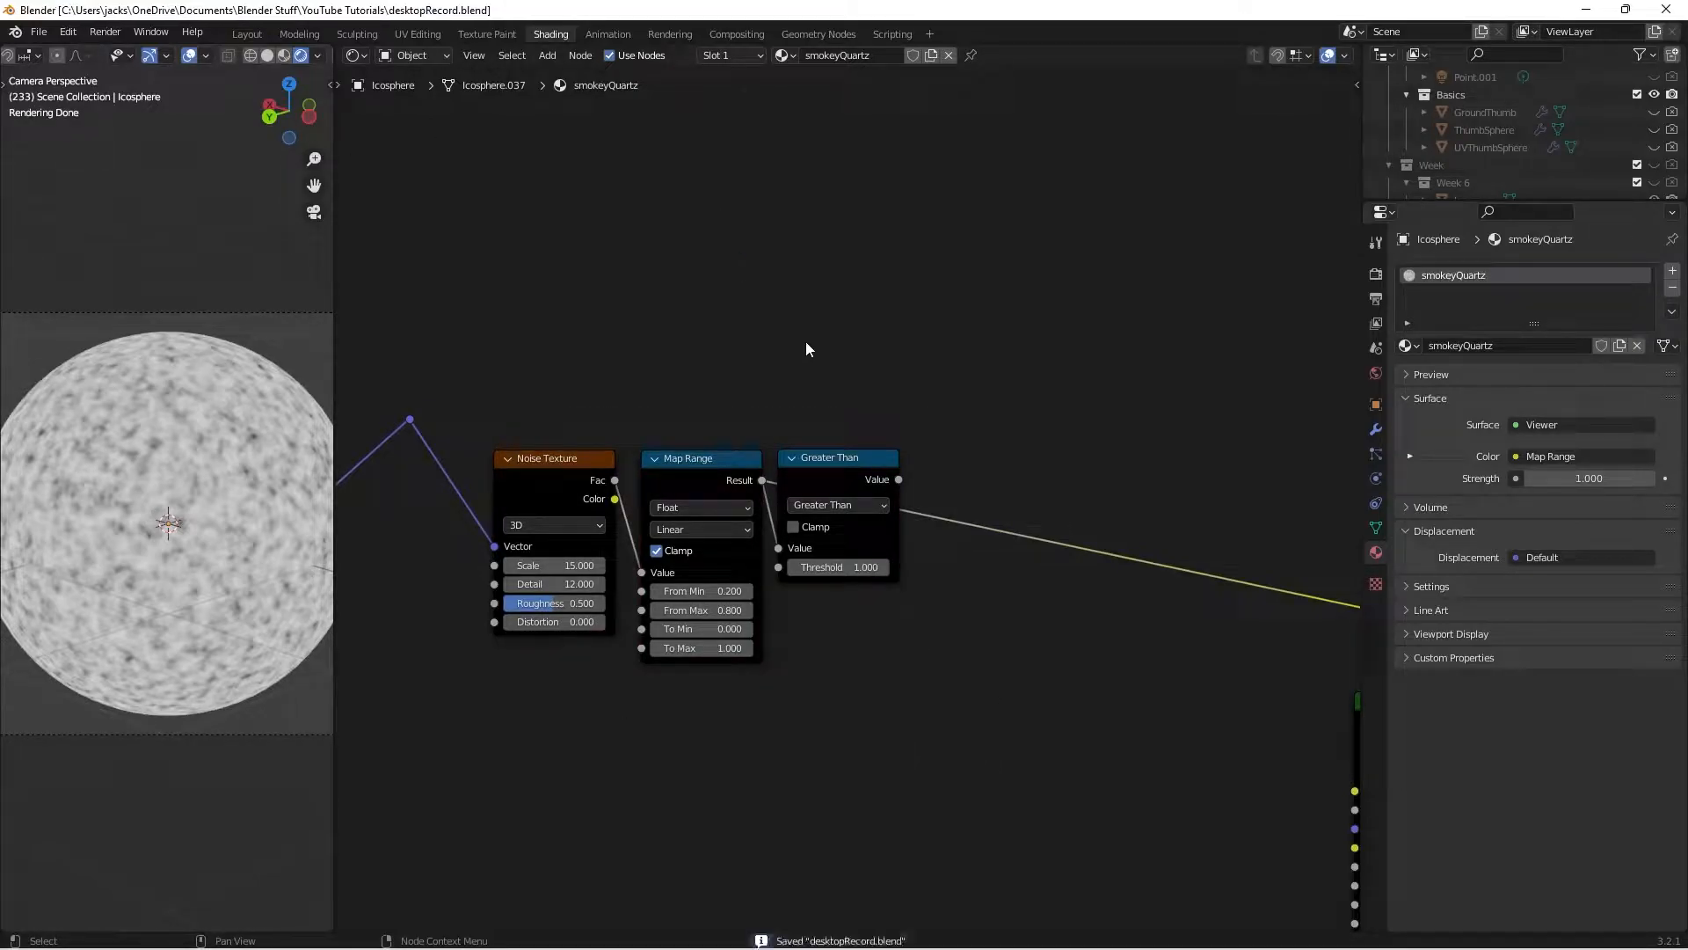
left_click_drag(813, 472, 809, 474)
left_click(819, 415)
key("ctrl+s")
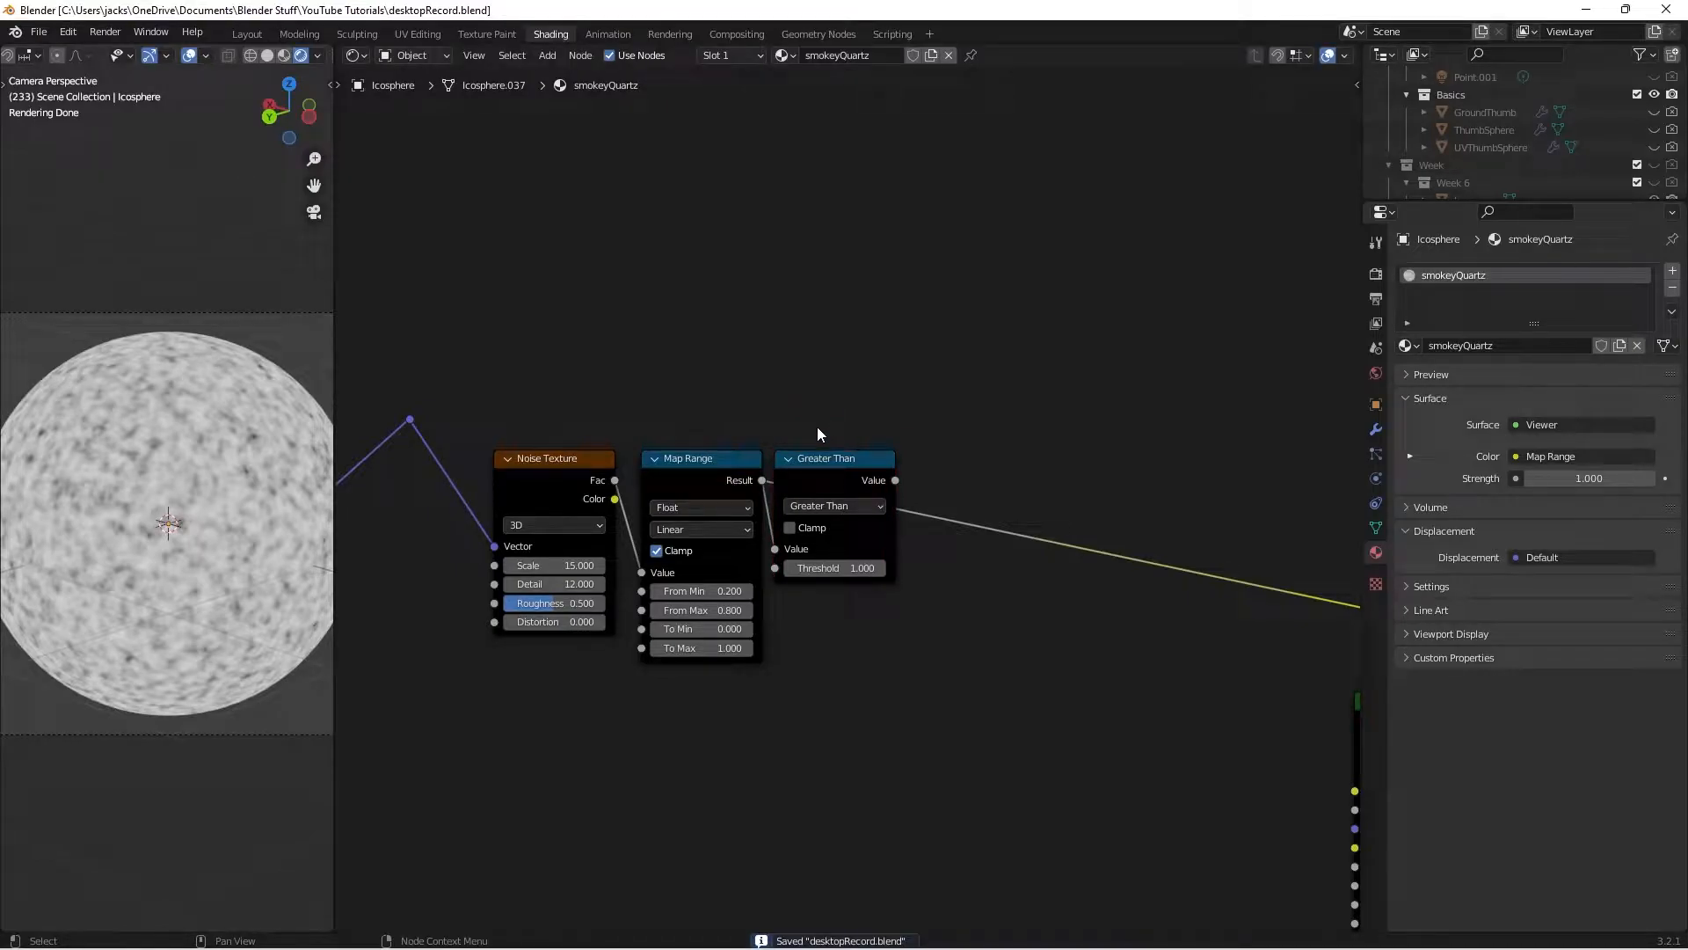
Add a MixRGB node in the empty space above and beyond the Greater Than node, without inserting it on a link
middle_click_drag(992, 485, 976, 482)
scroll(1038, 438, "down", 1)
middle_click_drag(1039, 437, 983, 443)
key("shift+a")
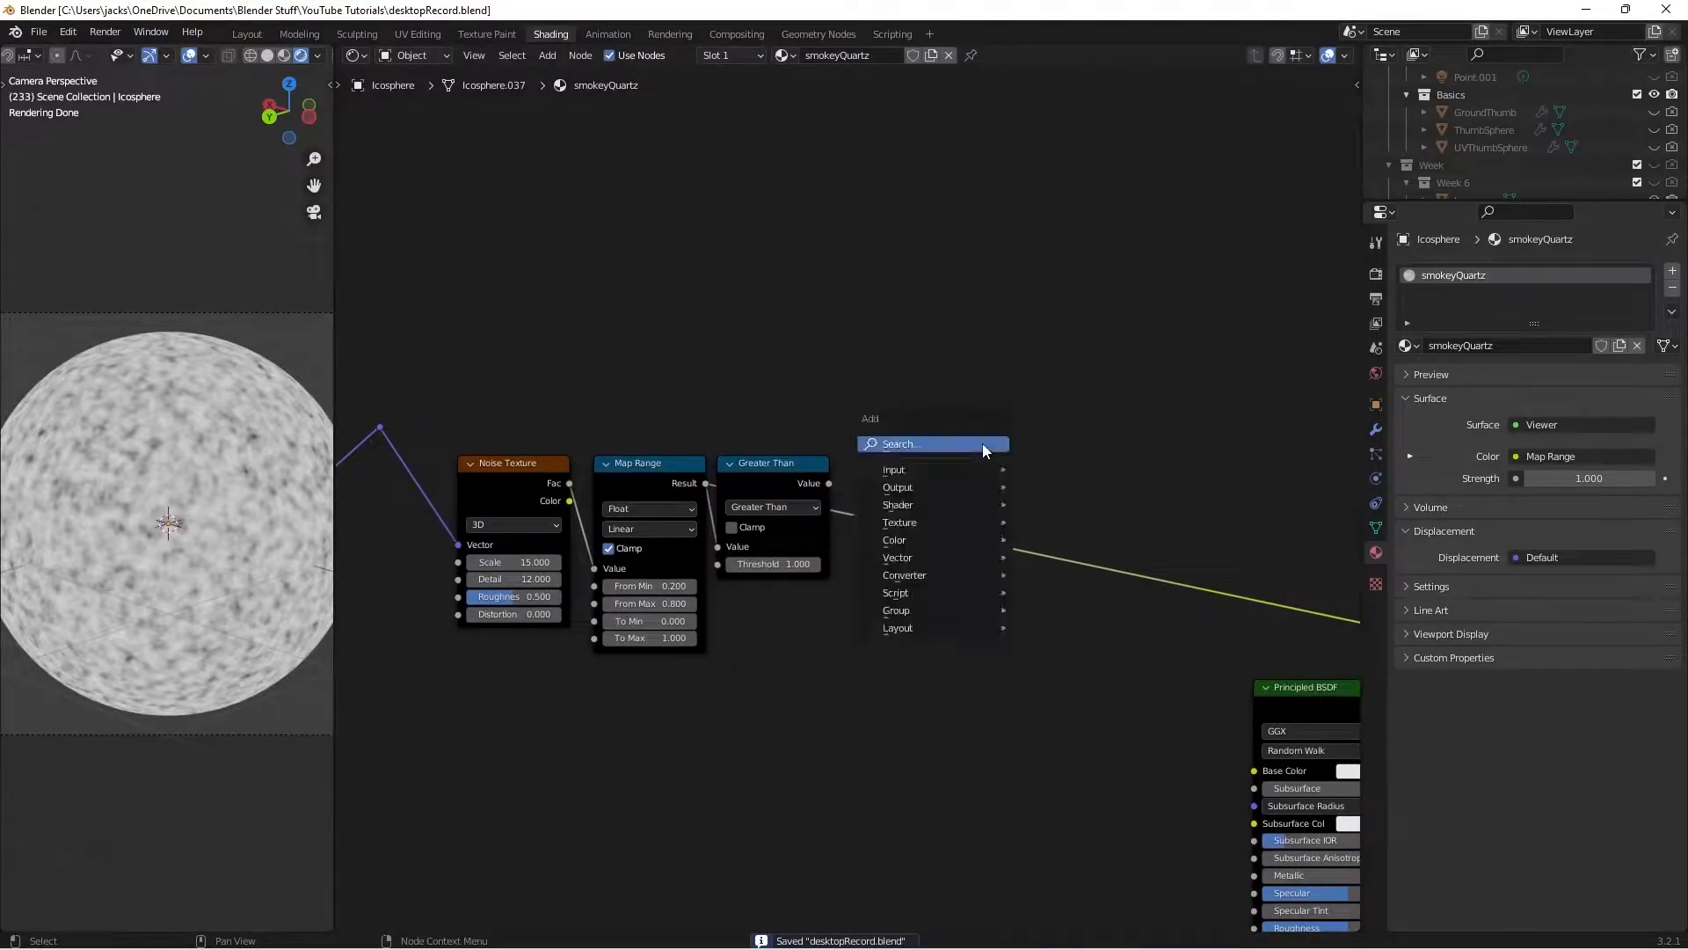
left_click(983, 443)
type("mix")
key("Return")
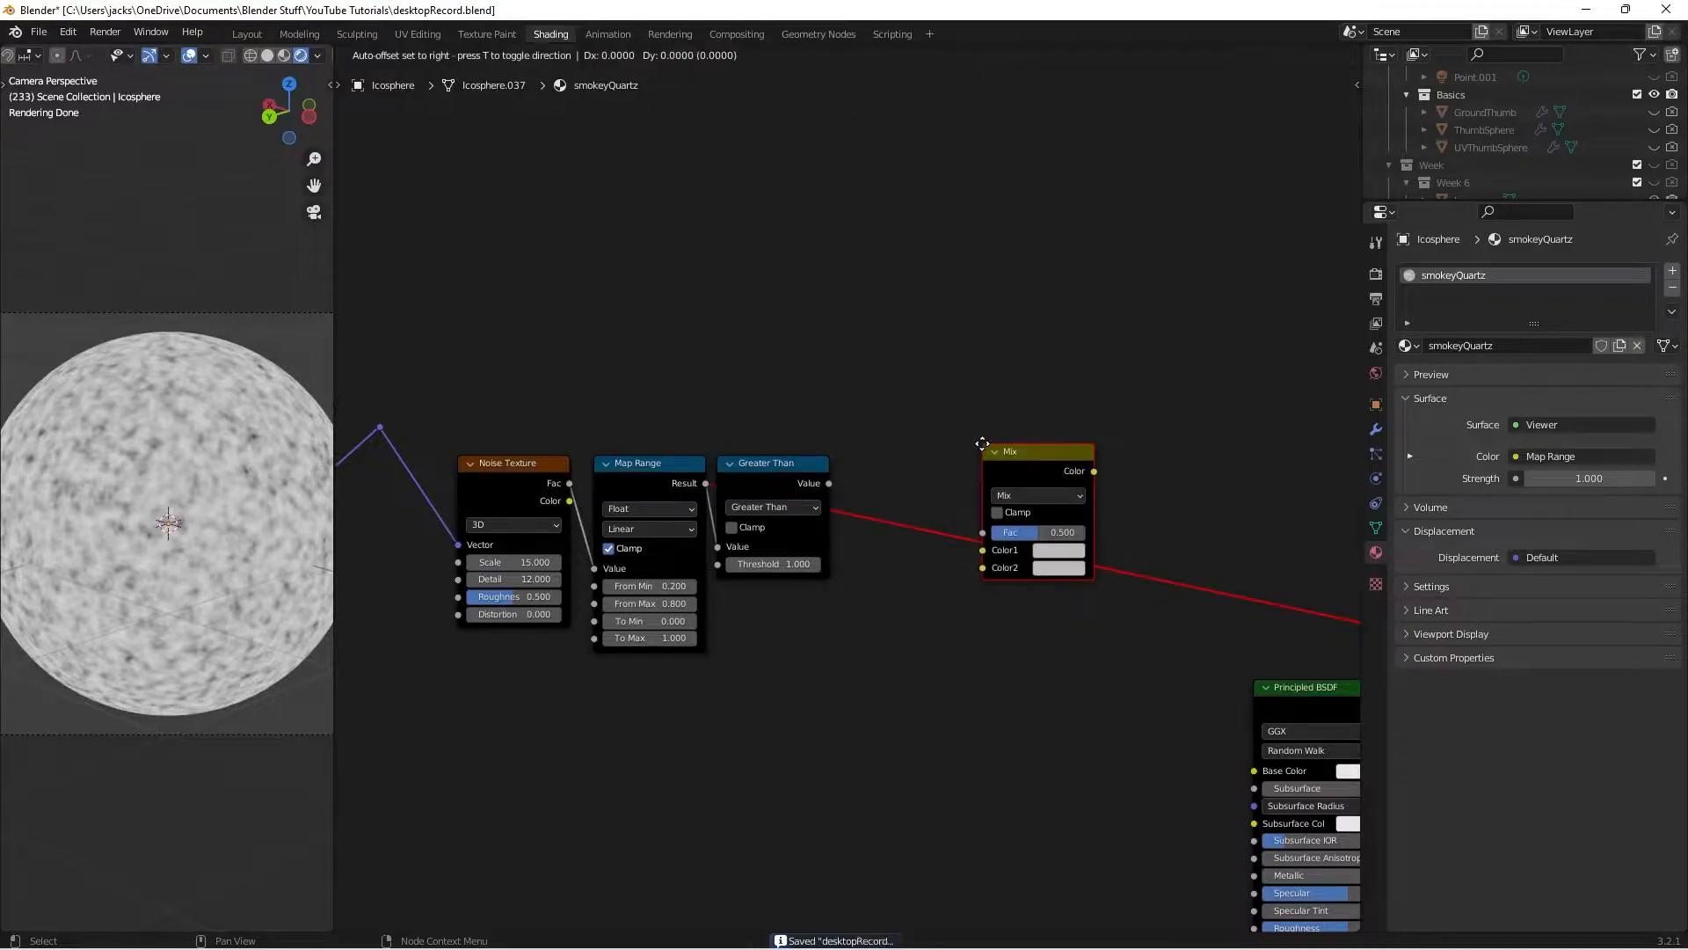
left_click(903, 360)
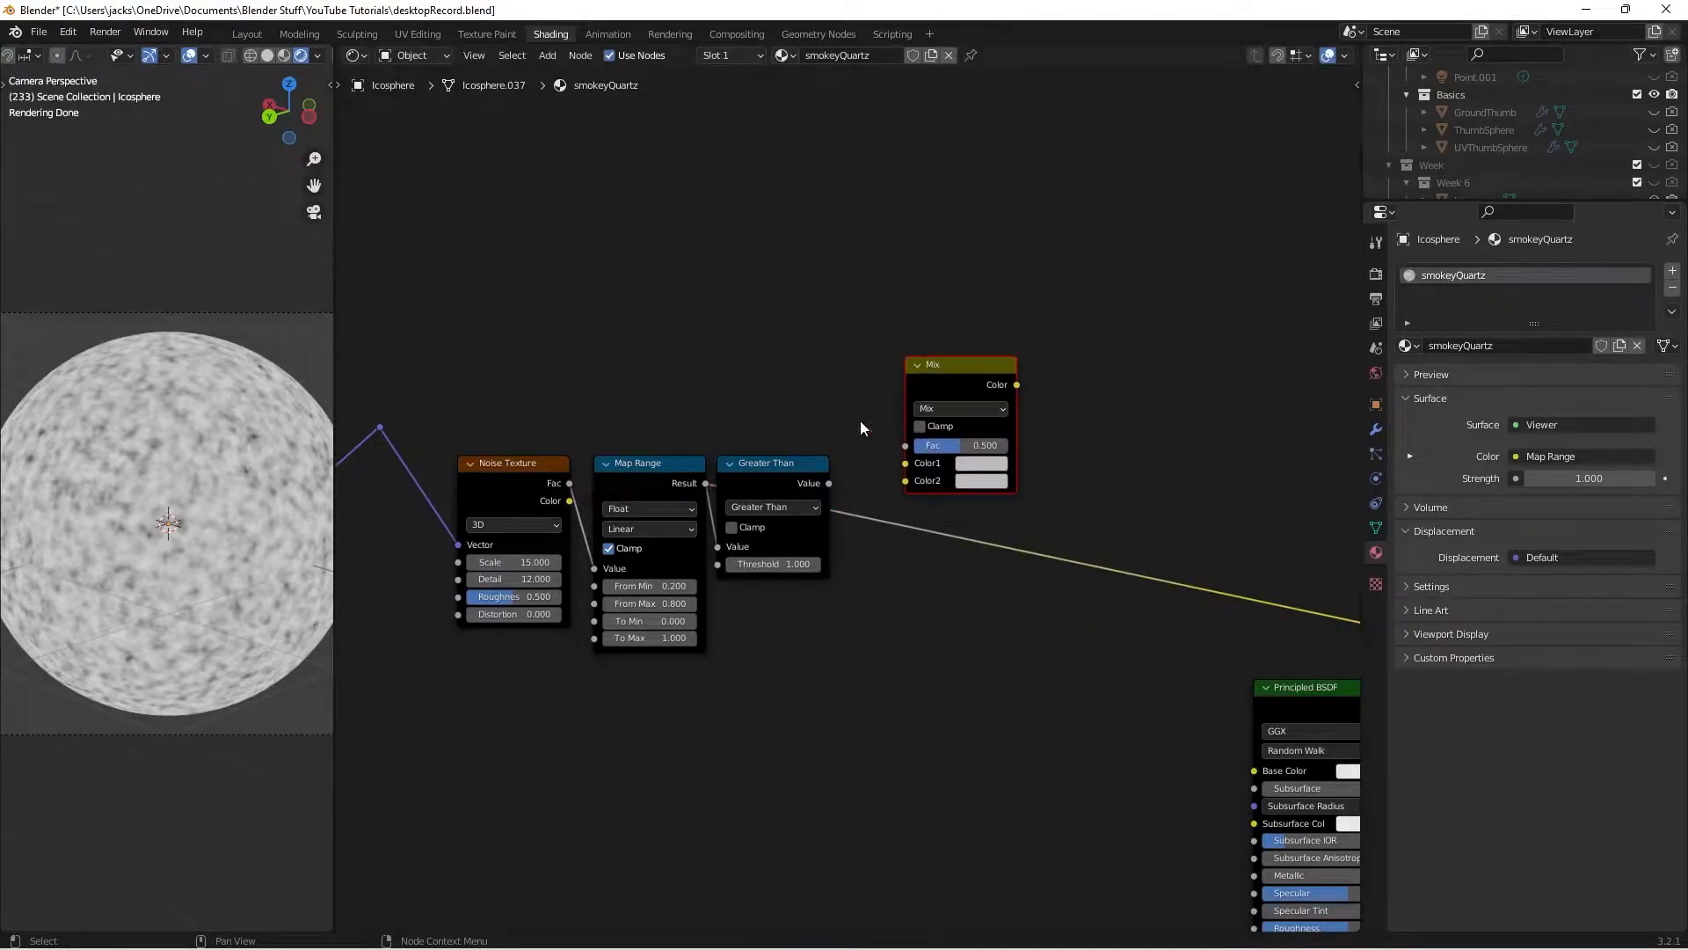
Connect the Greater Than Value to the Mix node's Fac and the Map Range Result to its Color1
left_click_drag(828, 483, 910, 449)
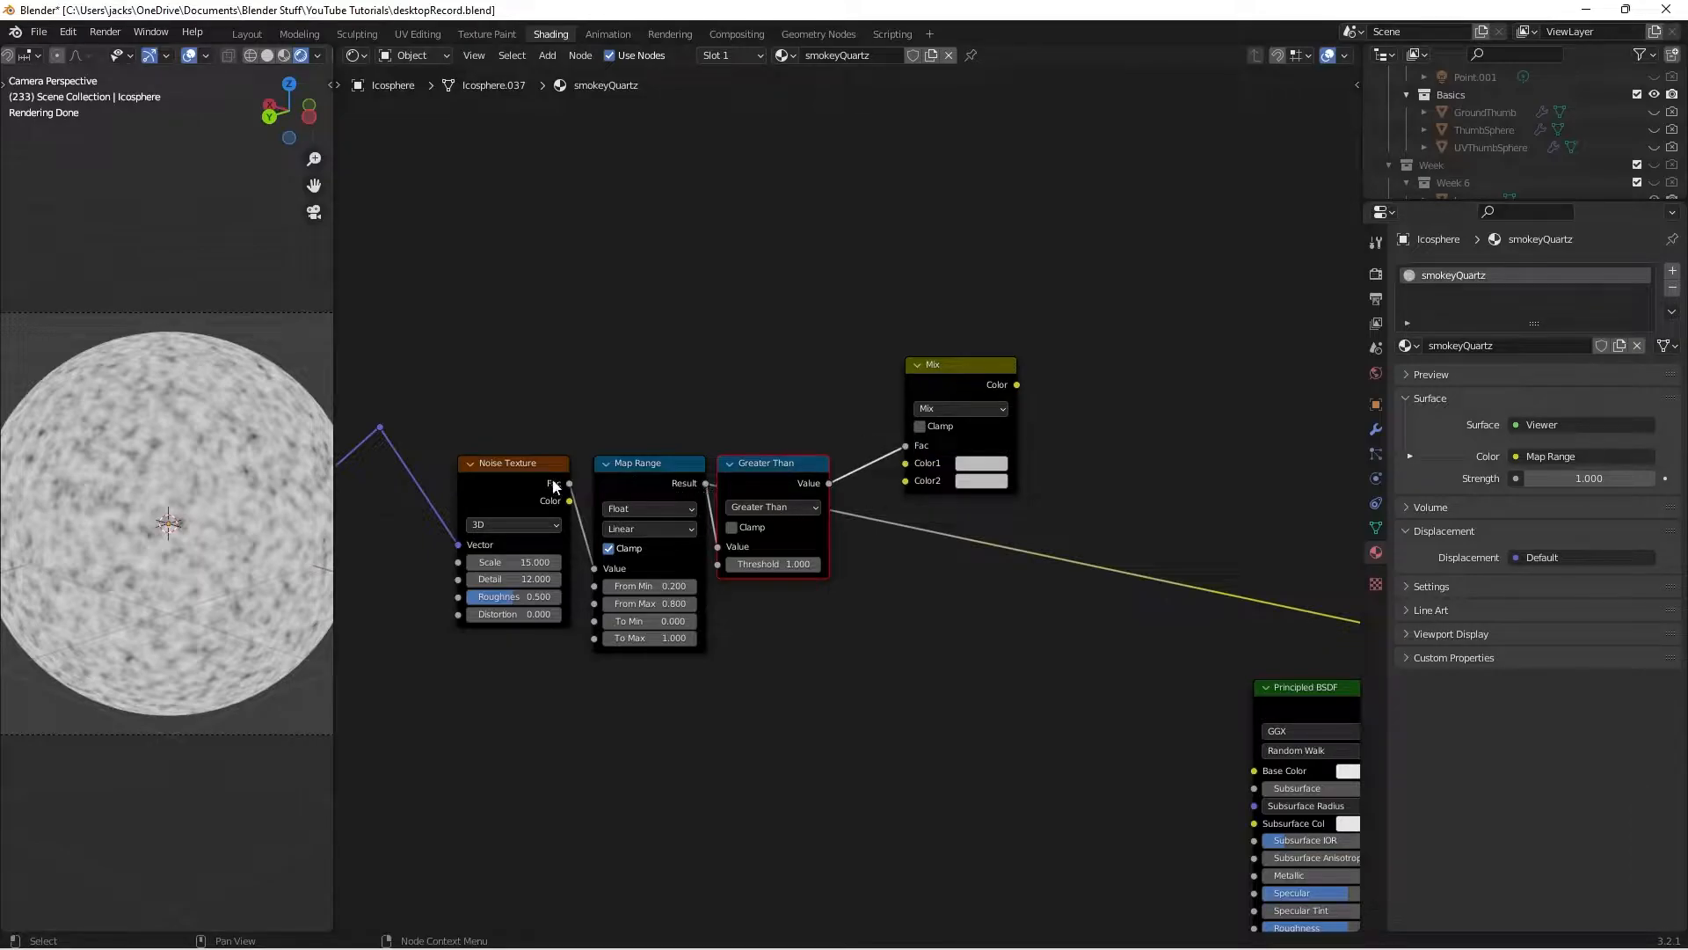
left_click_drag(570, 503, 570, 483)
left_click_drag(707, 484, 924, 467)
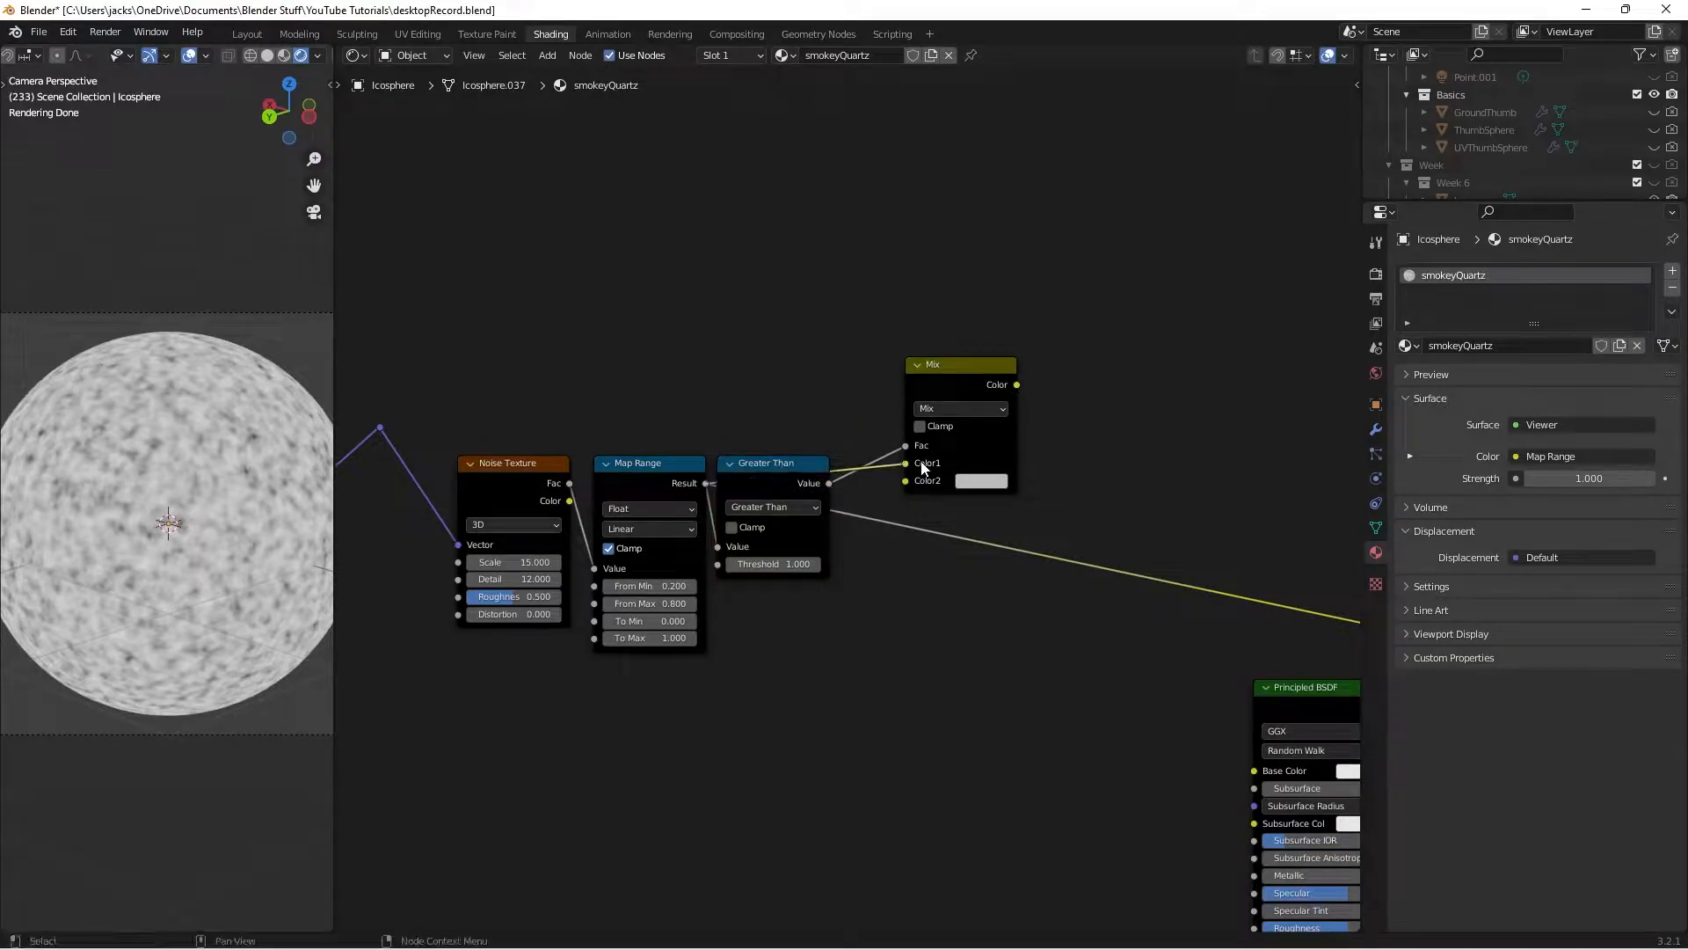
Set the Mix node's Color2 to black
left_click(970, 486)
left_click(1091, 408)
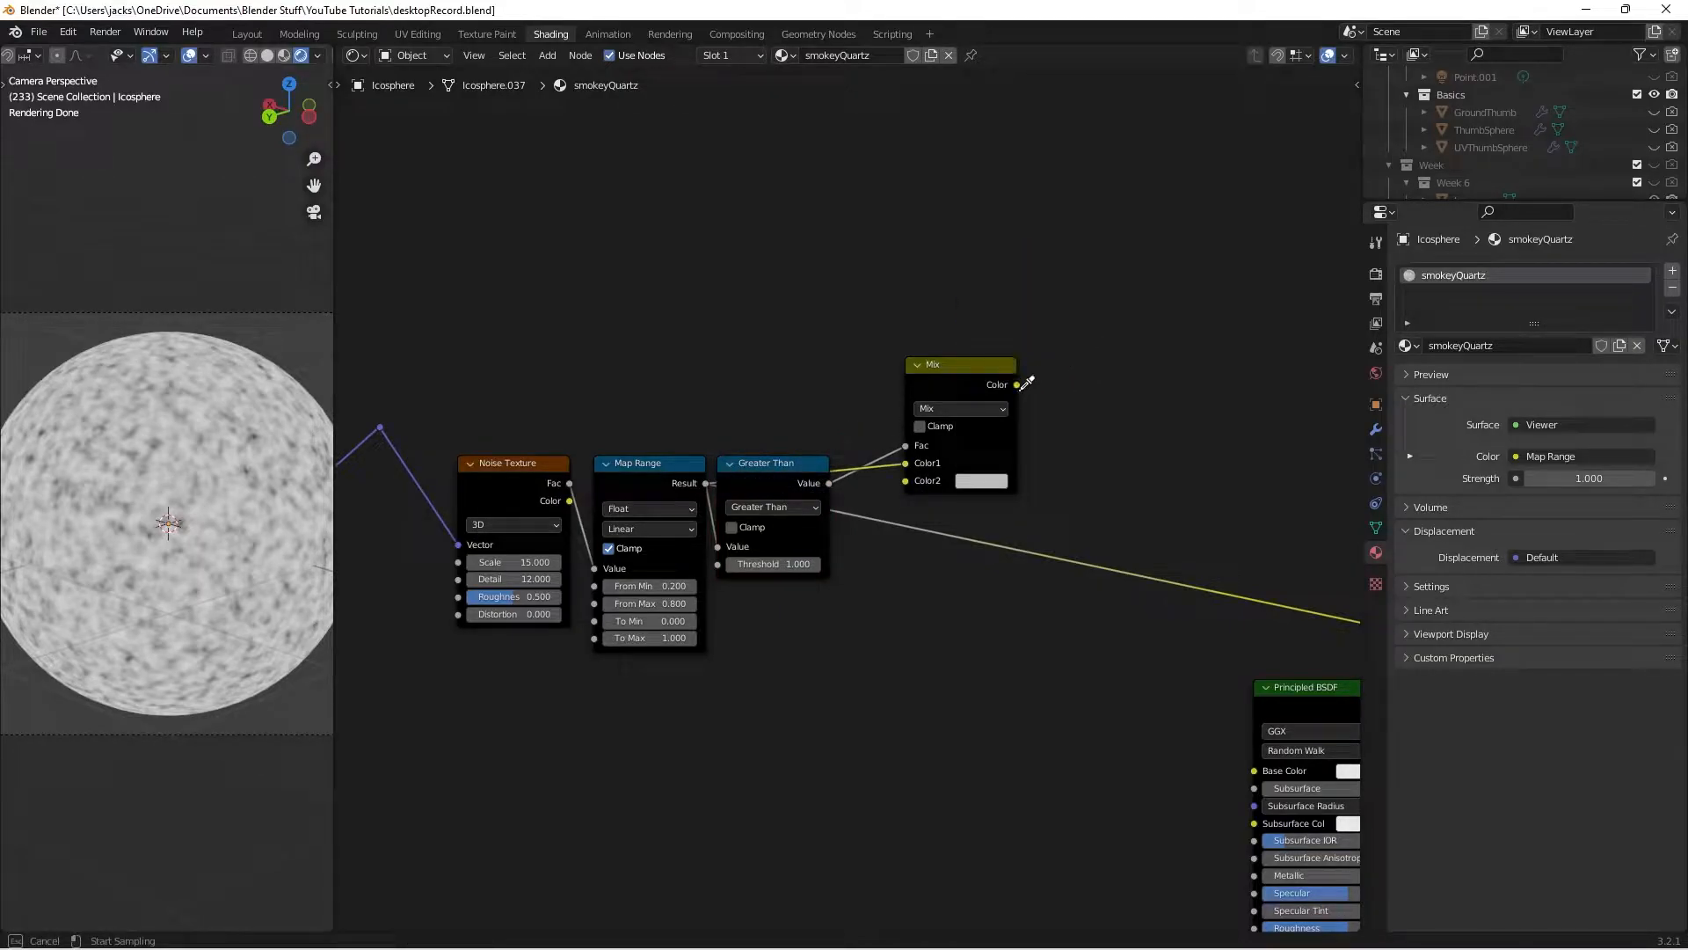
left_click(973, 480)
left_click_drag(1096, 332, 1095, 367)
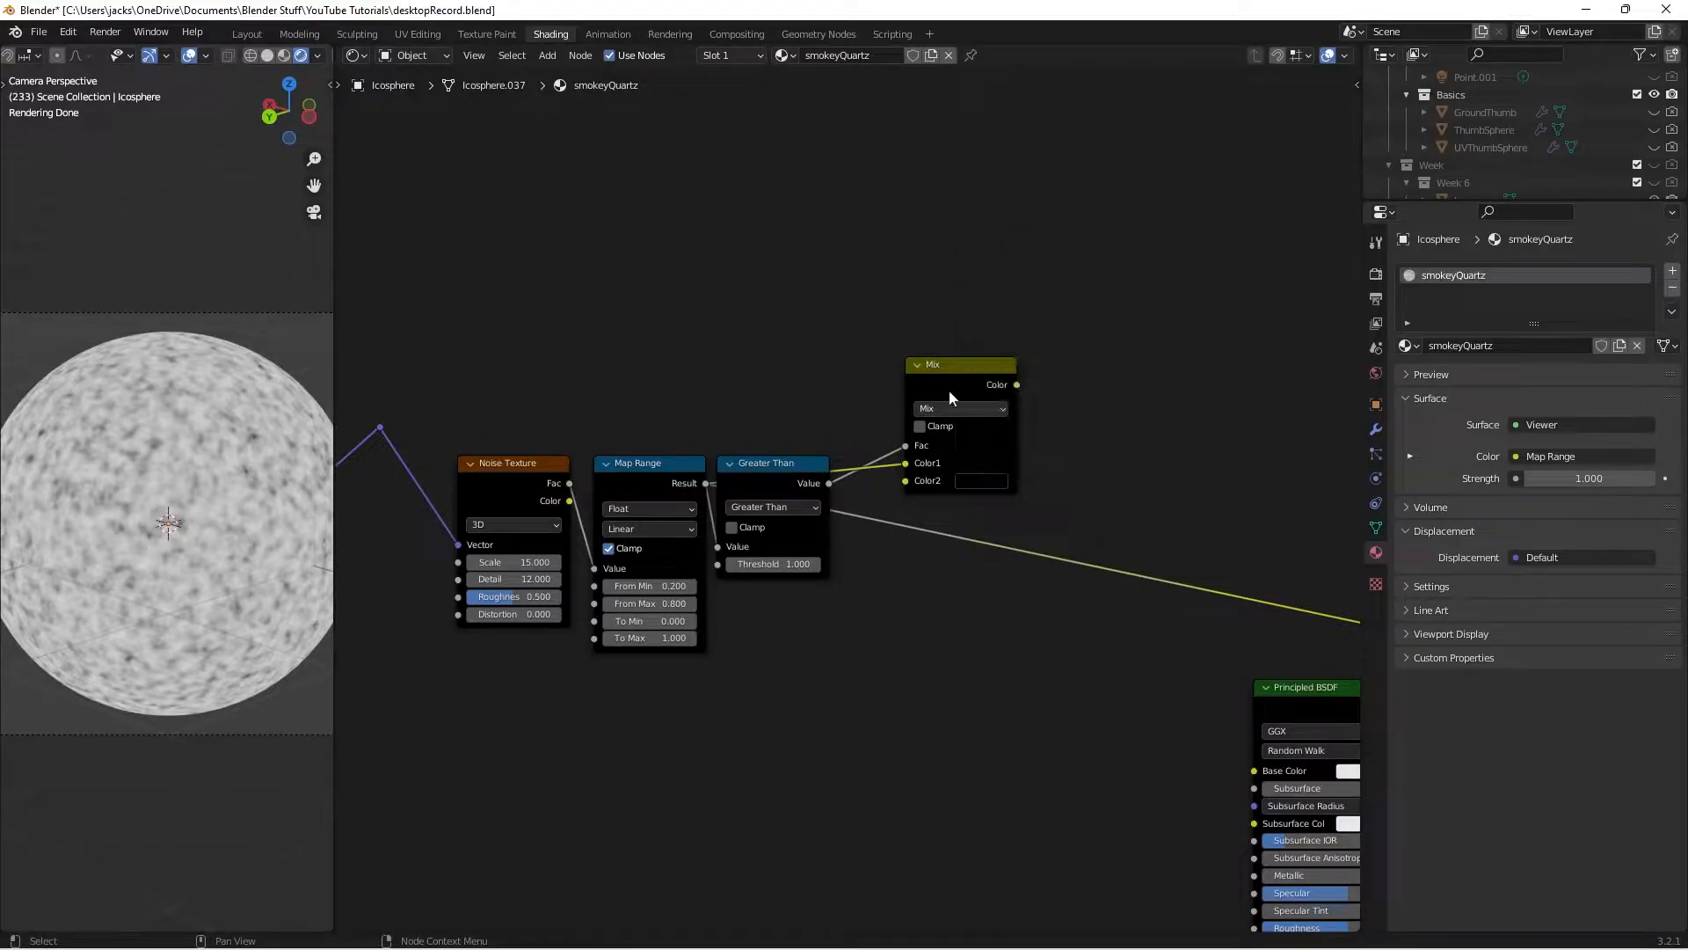
Move the Mix node in line beside the Greater Than node and preview its output on the sphere
key("g")
left_click(920, 476)
left_click(912, 459, "ctrl+shift")
key("g")
left_click(895, 471)
left_click(631, 480, "ctrl+shift")
left_click(906, 482, "ctrl+shift")
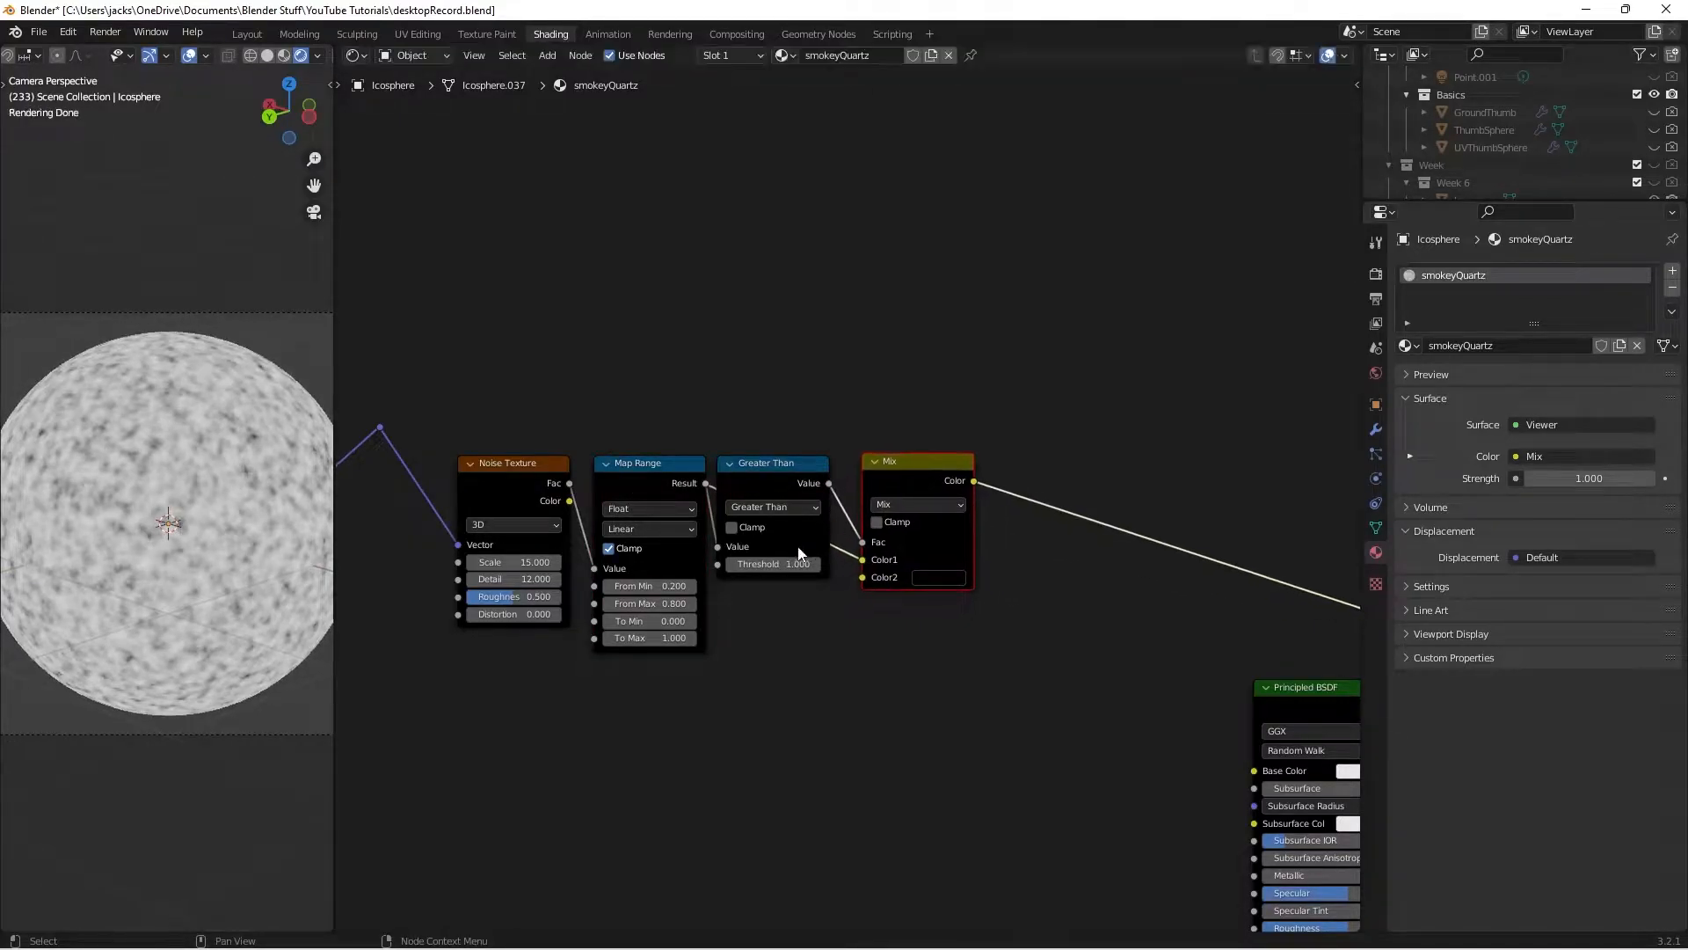
Test a Threshold of 0.5 on the Greater Than node and set it back to 1
left_click(774, 564)
type(".5")
key("Return")
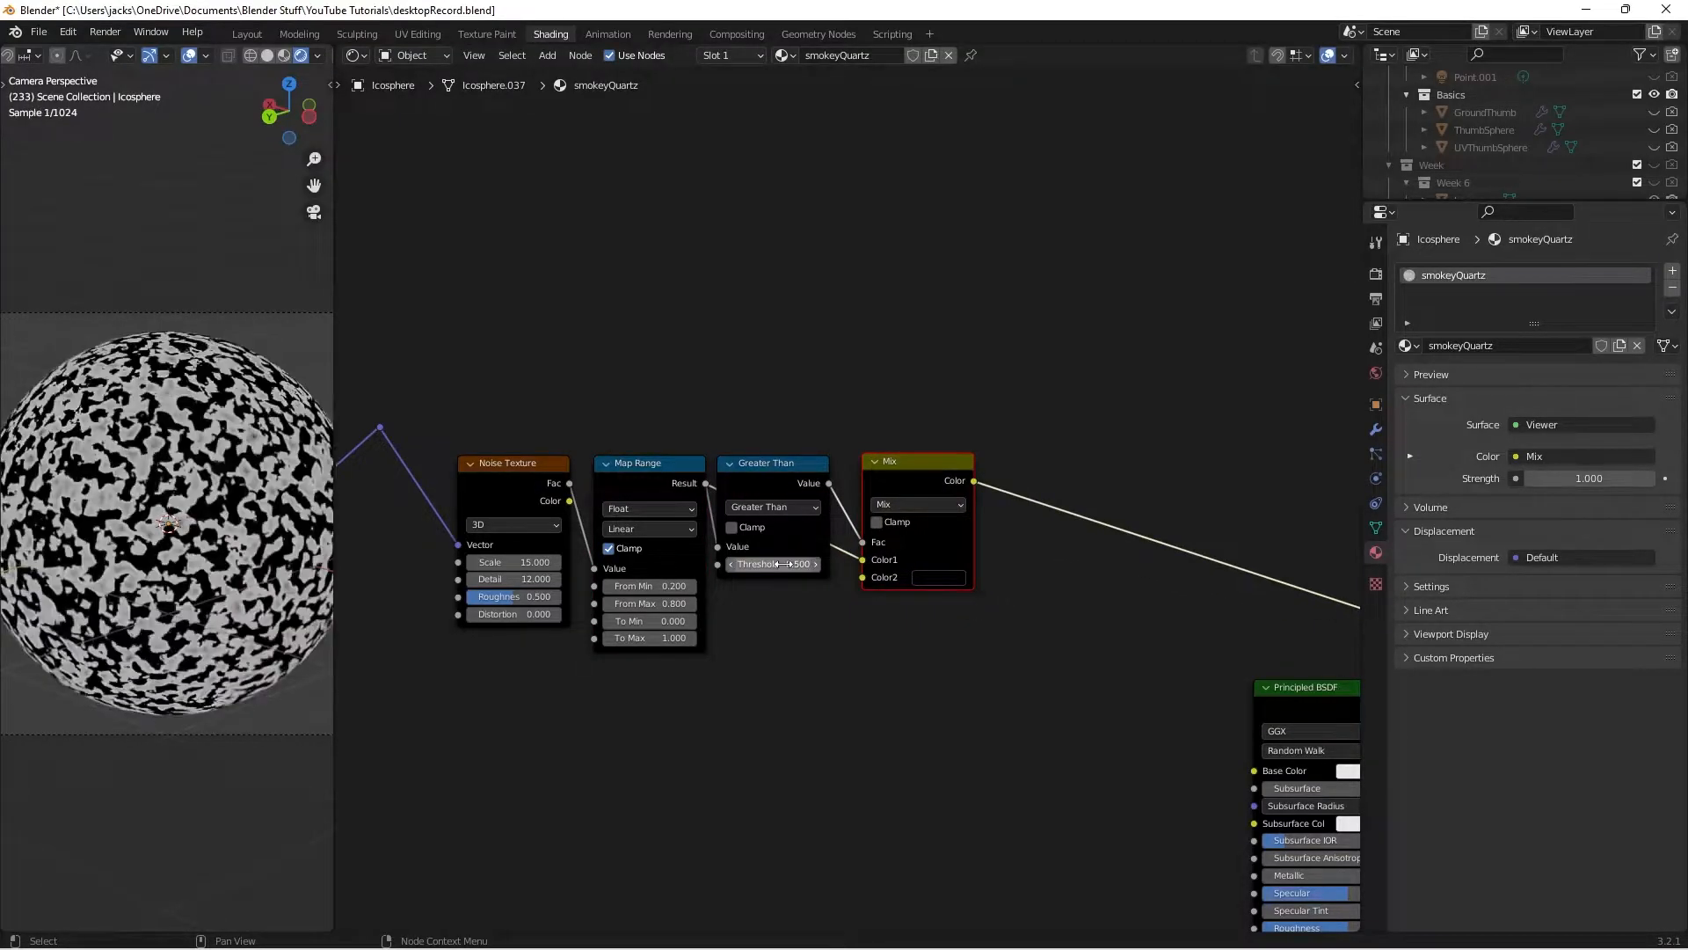
left_click(785, 563)
type("1")
key("Return")
left_click(718, 292)
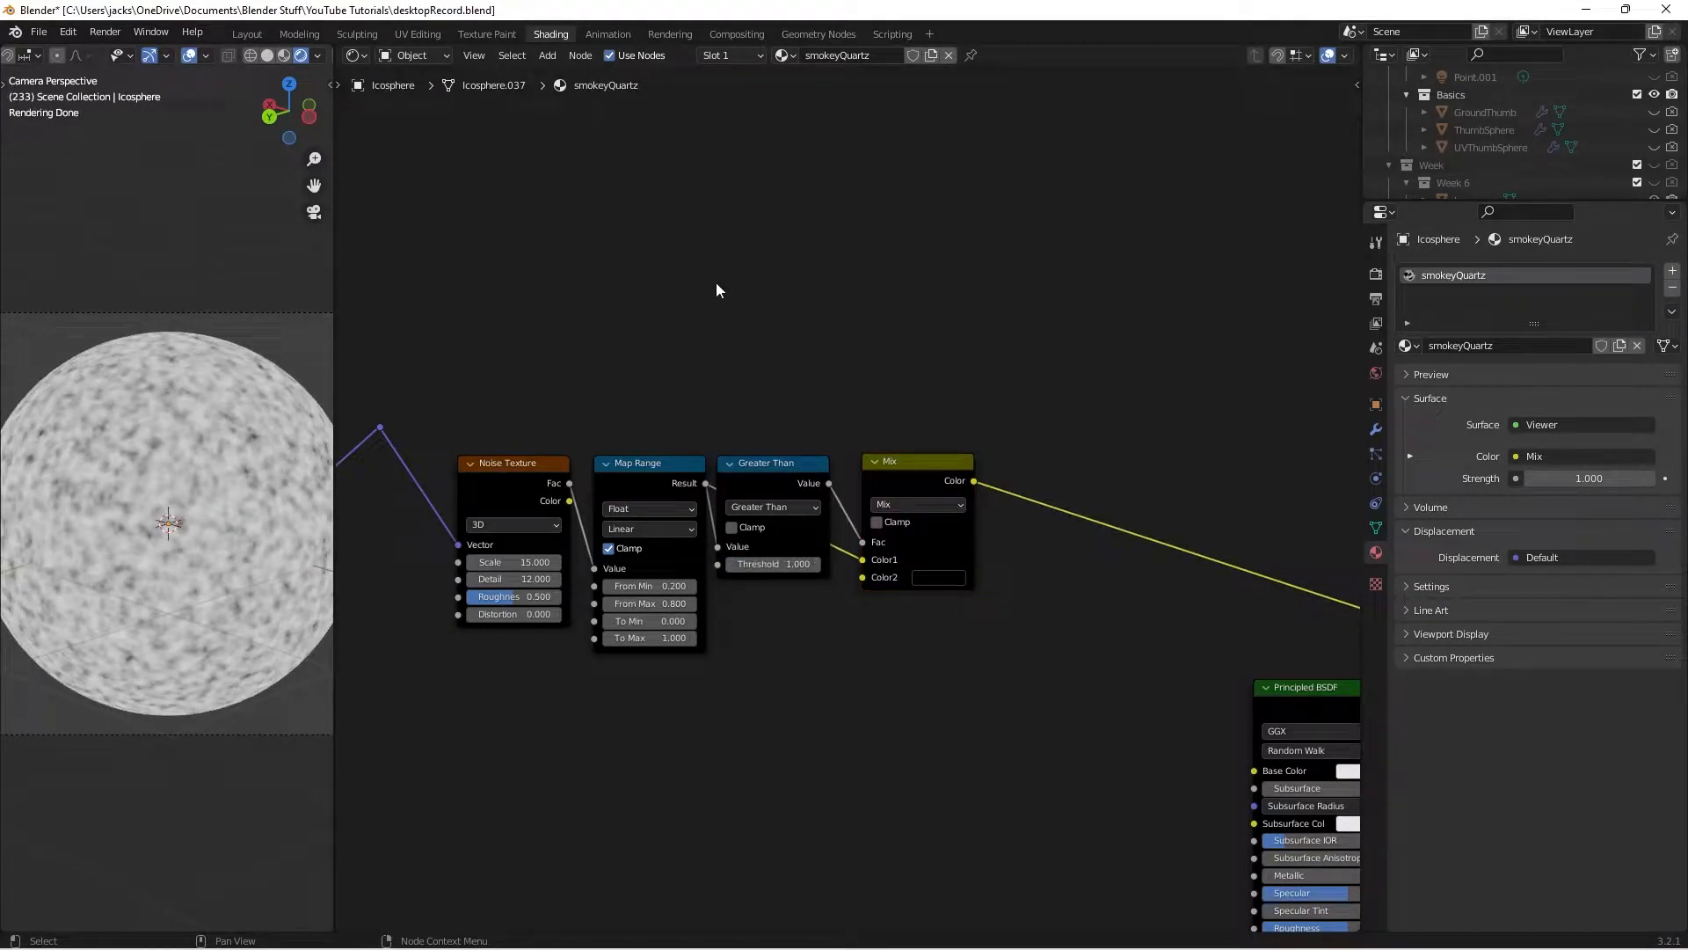
Duplicate the Noise Texture, Map Range, Greater Than and Mix nodes with their incoming links and place the copy above the originals
scroll(717, 289, "down", 2)
left_click_drag(596, 436, 1015, 655)
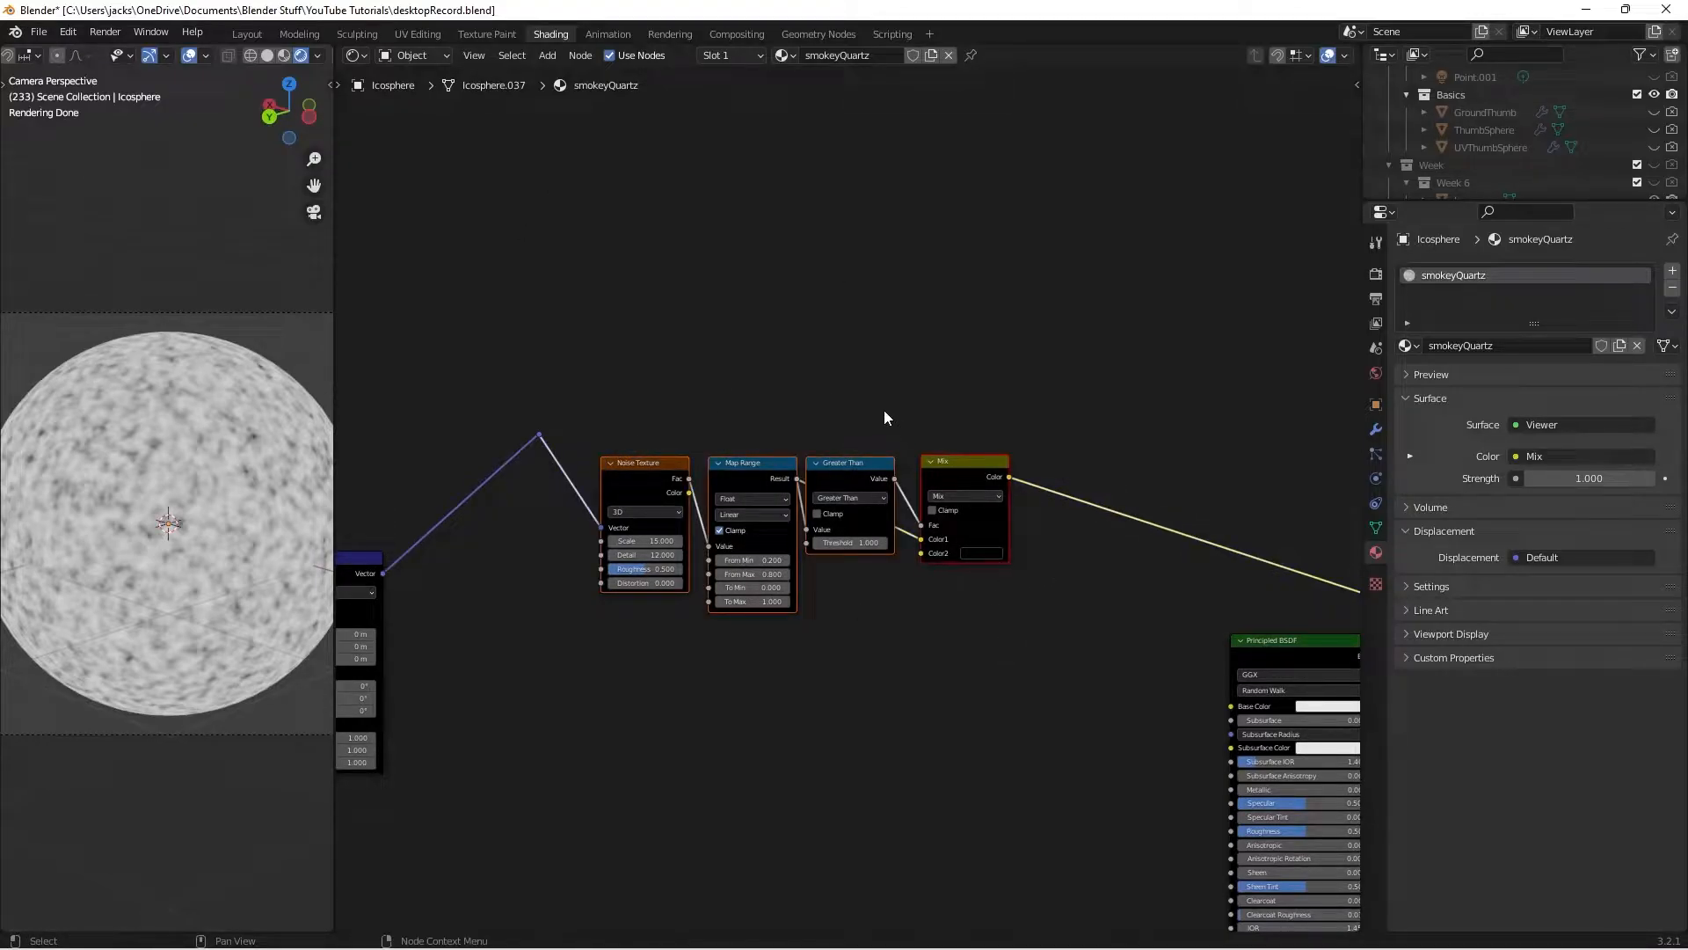
key("shift+d")
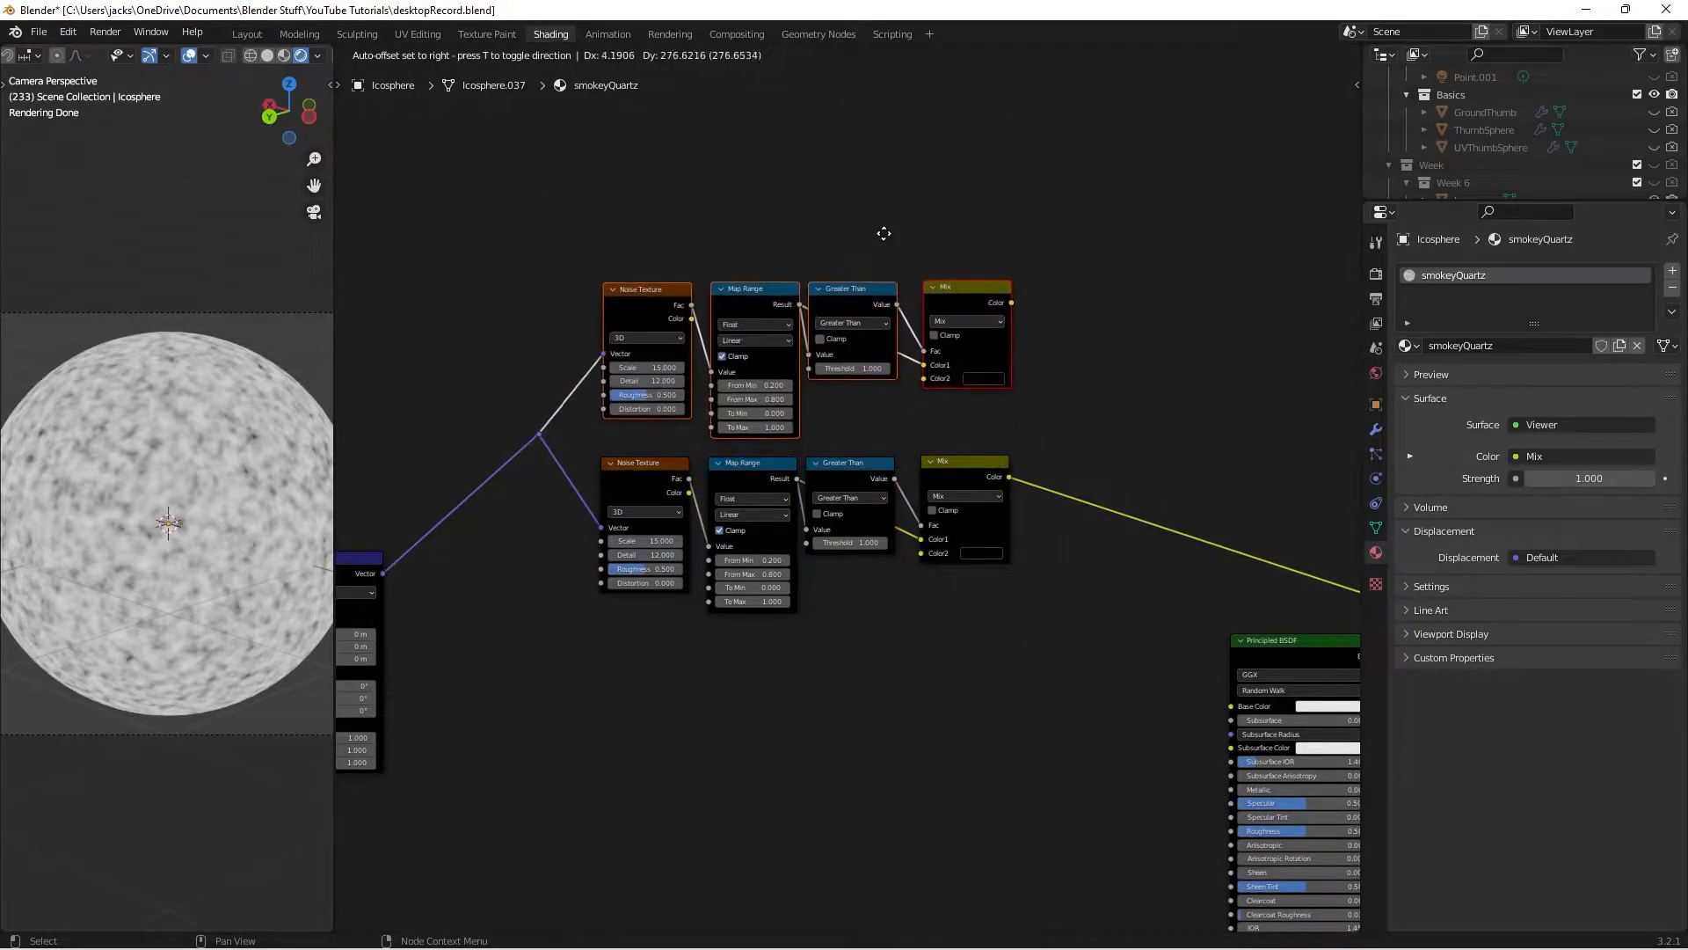
left_click(870, 237)
Preview the upper Mix node and connect the lower Mix node's Color output to its Color2
scroll(905, 361, "up", 3)
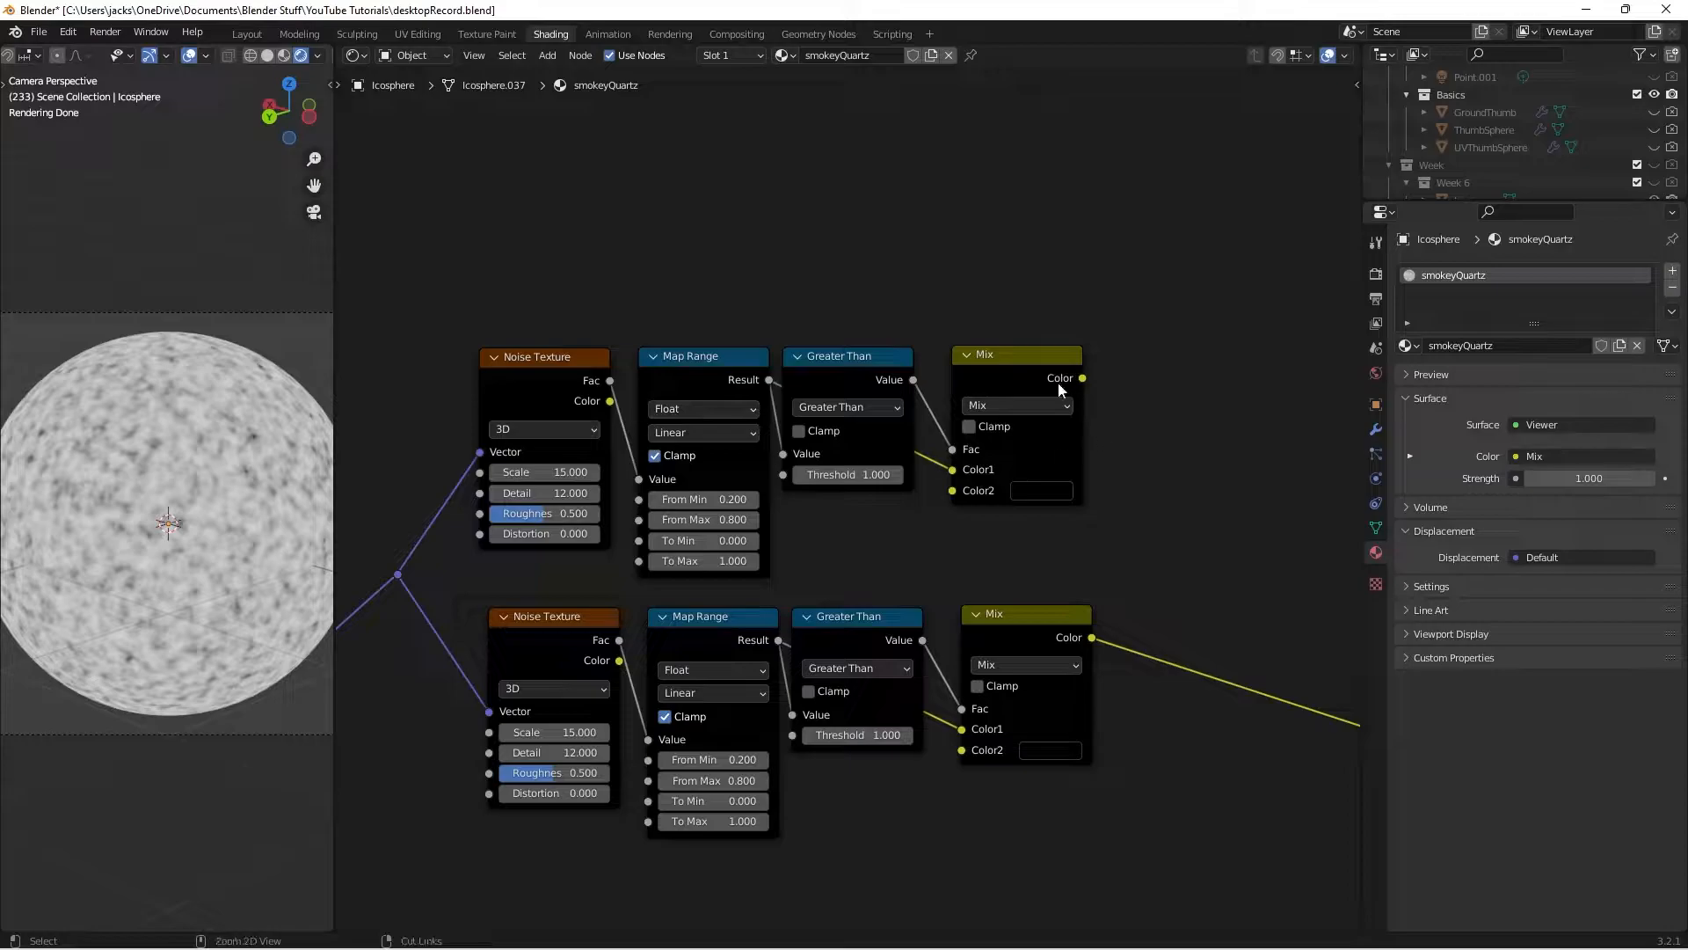
left_click(1003, 371, "ctrl+shift")
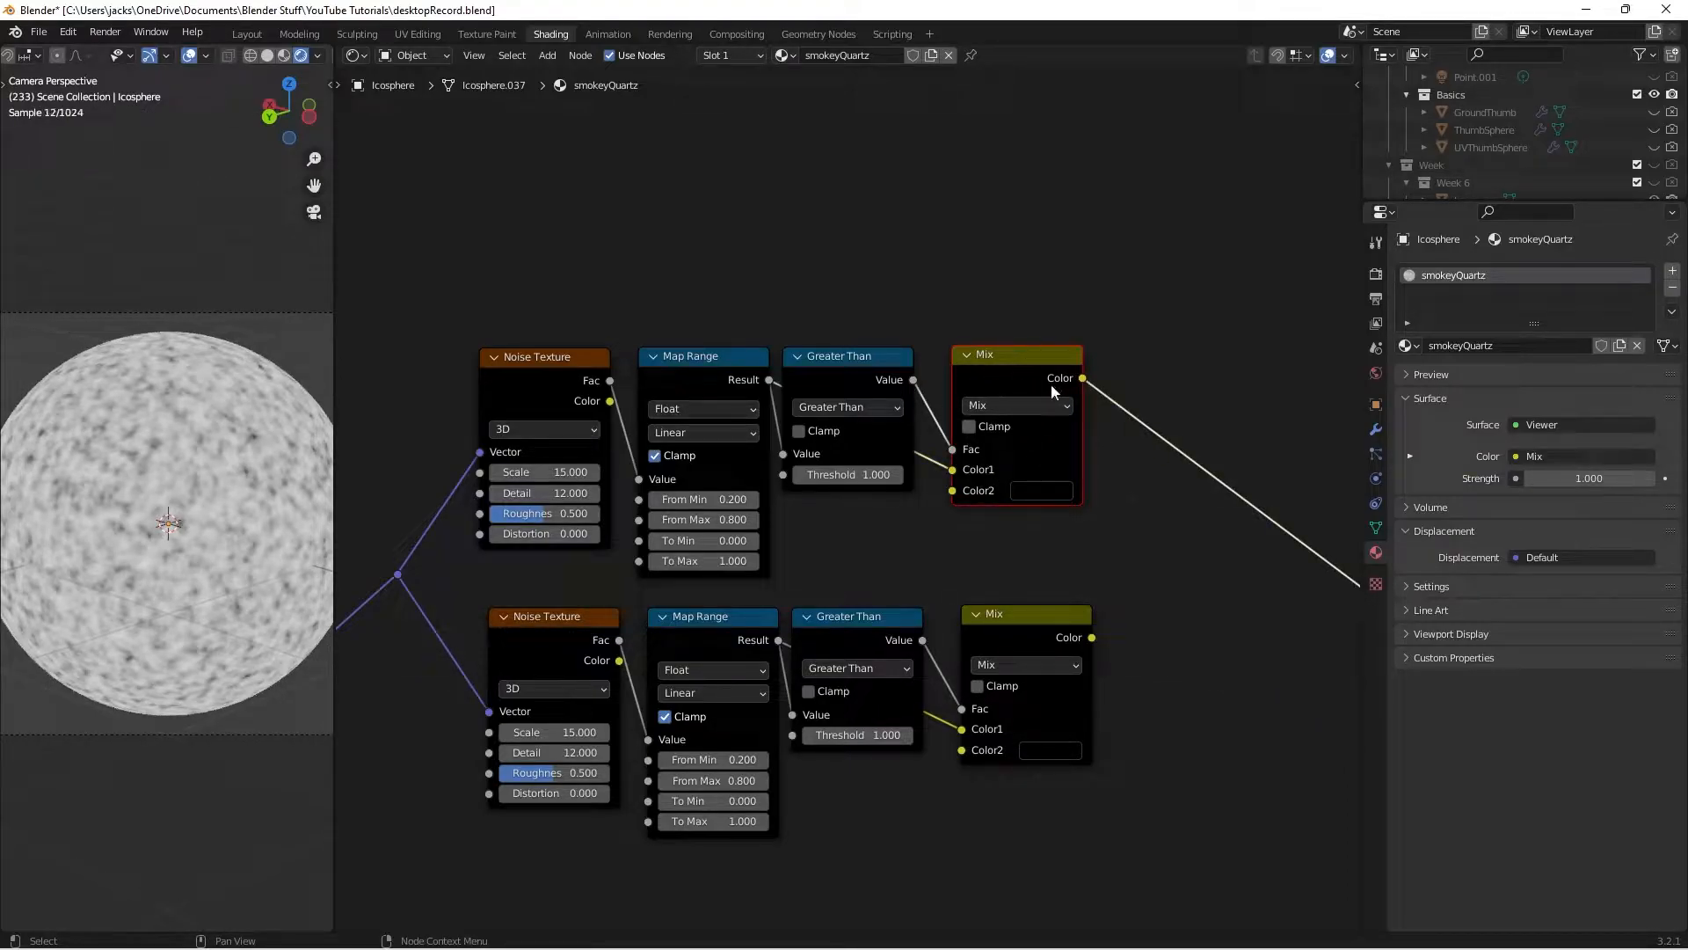
left_click_drag(1091, 636, 958, 500)
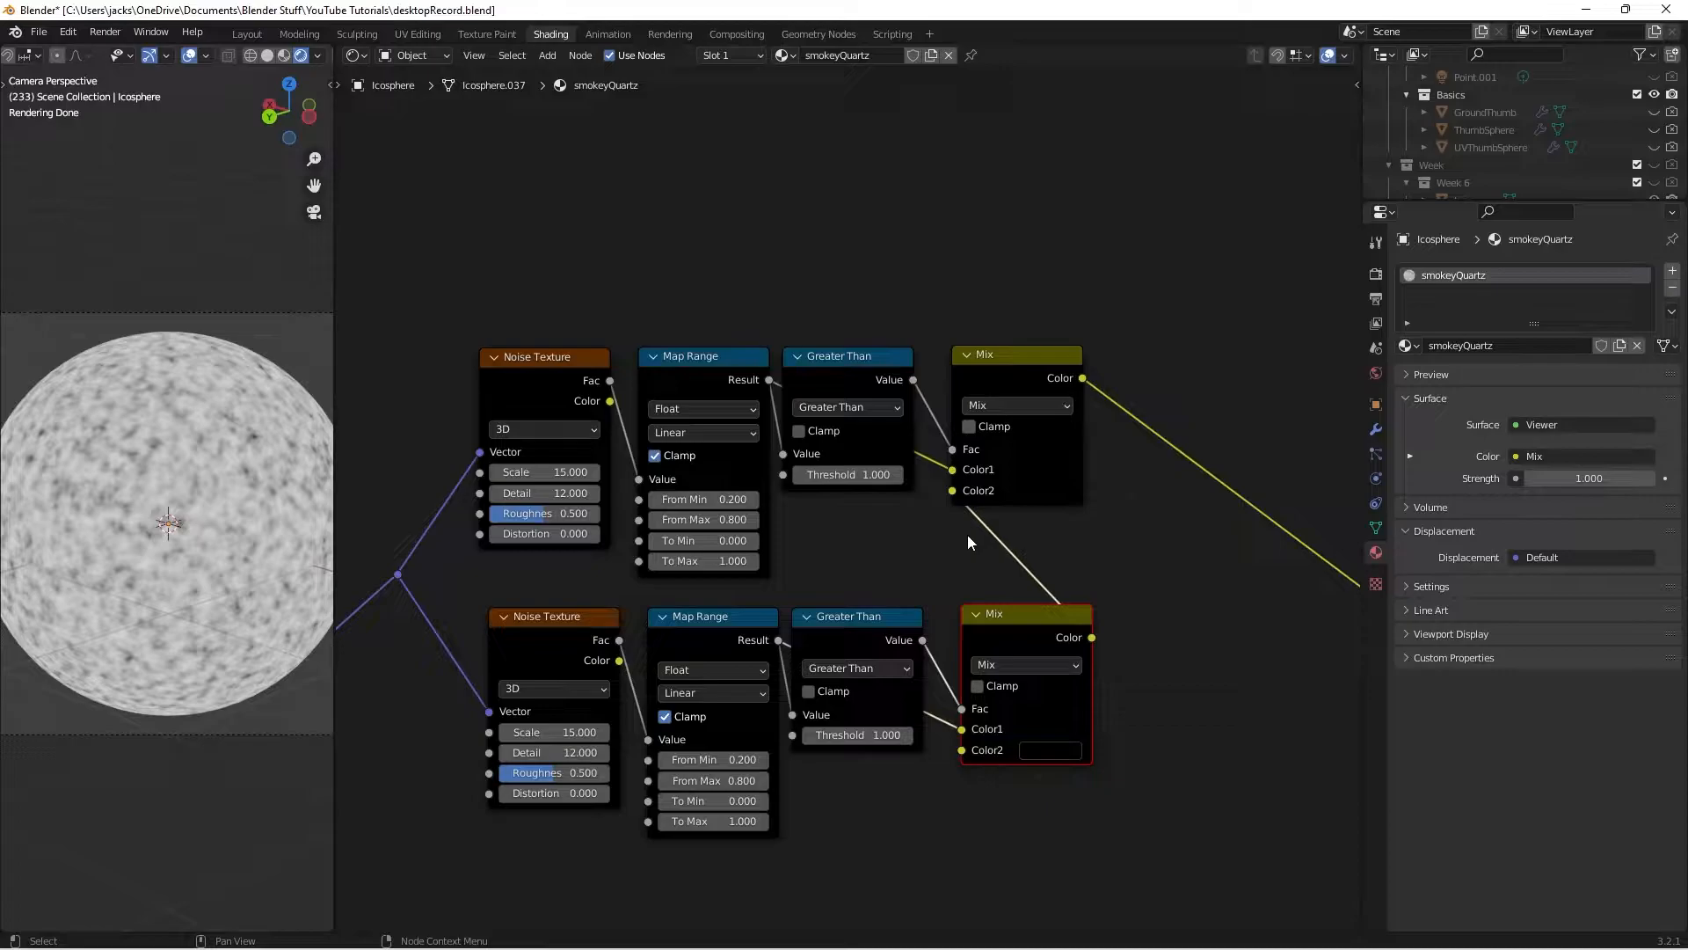
Set the upper Noise Texture's Scale to 10 and the upper Greater Than Threshold to 0.5
double_click(545, 472)
type("10")
key("Return")
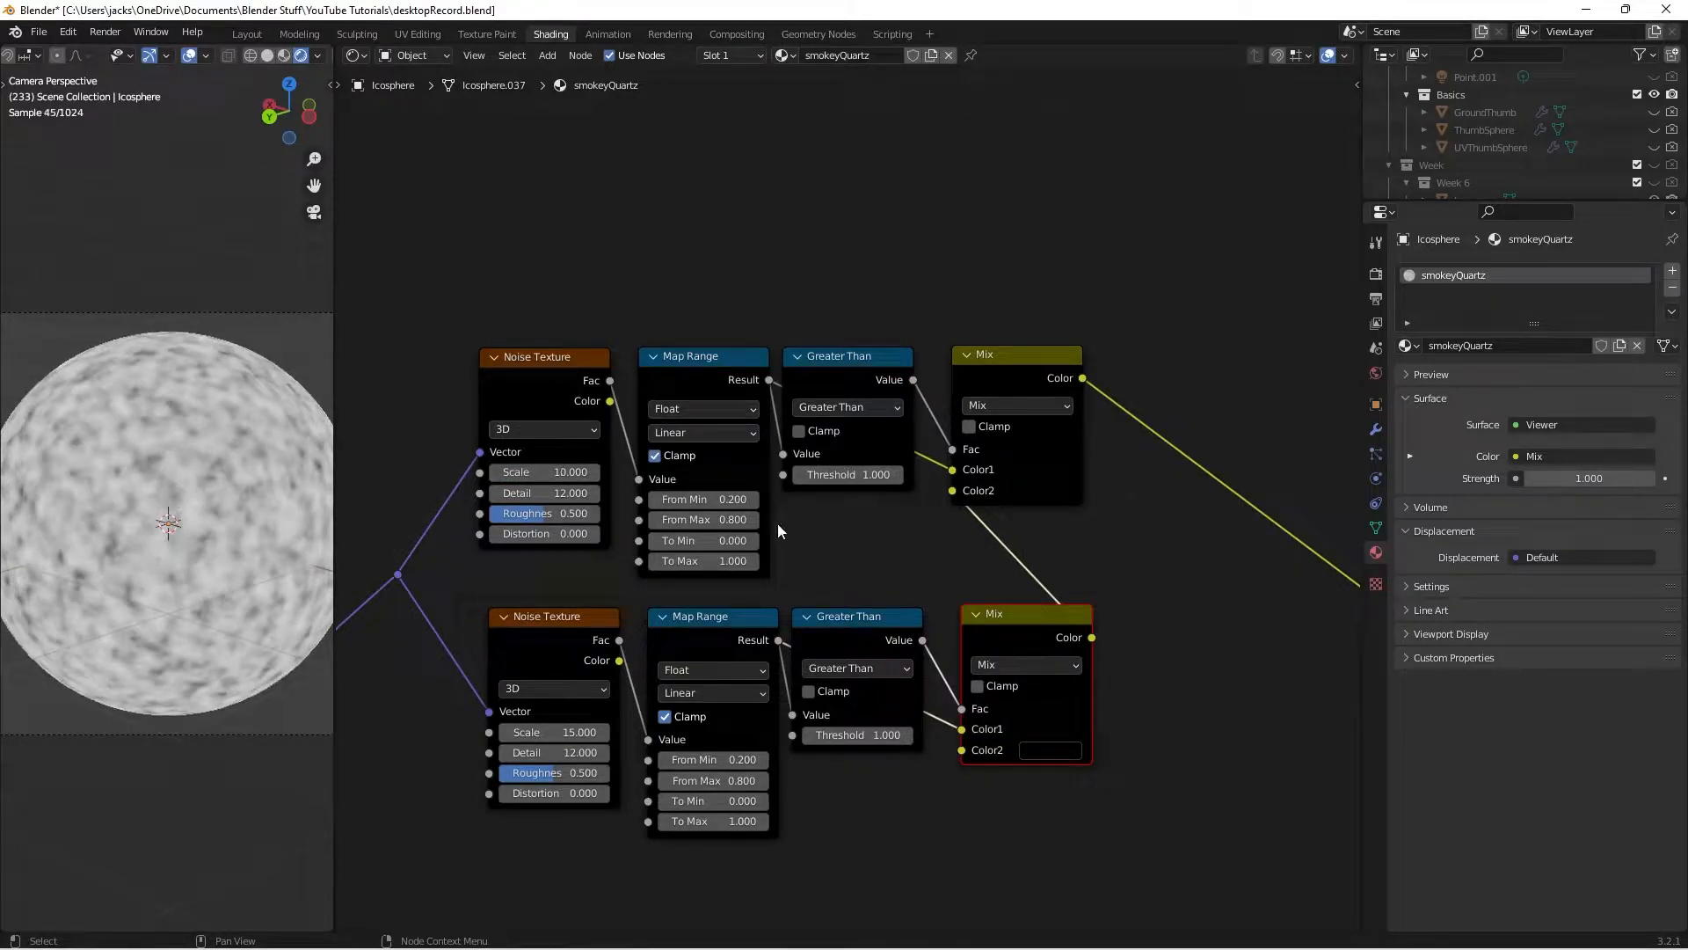
double_click(826, 476)
type("0.5")
key("Return")
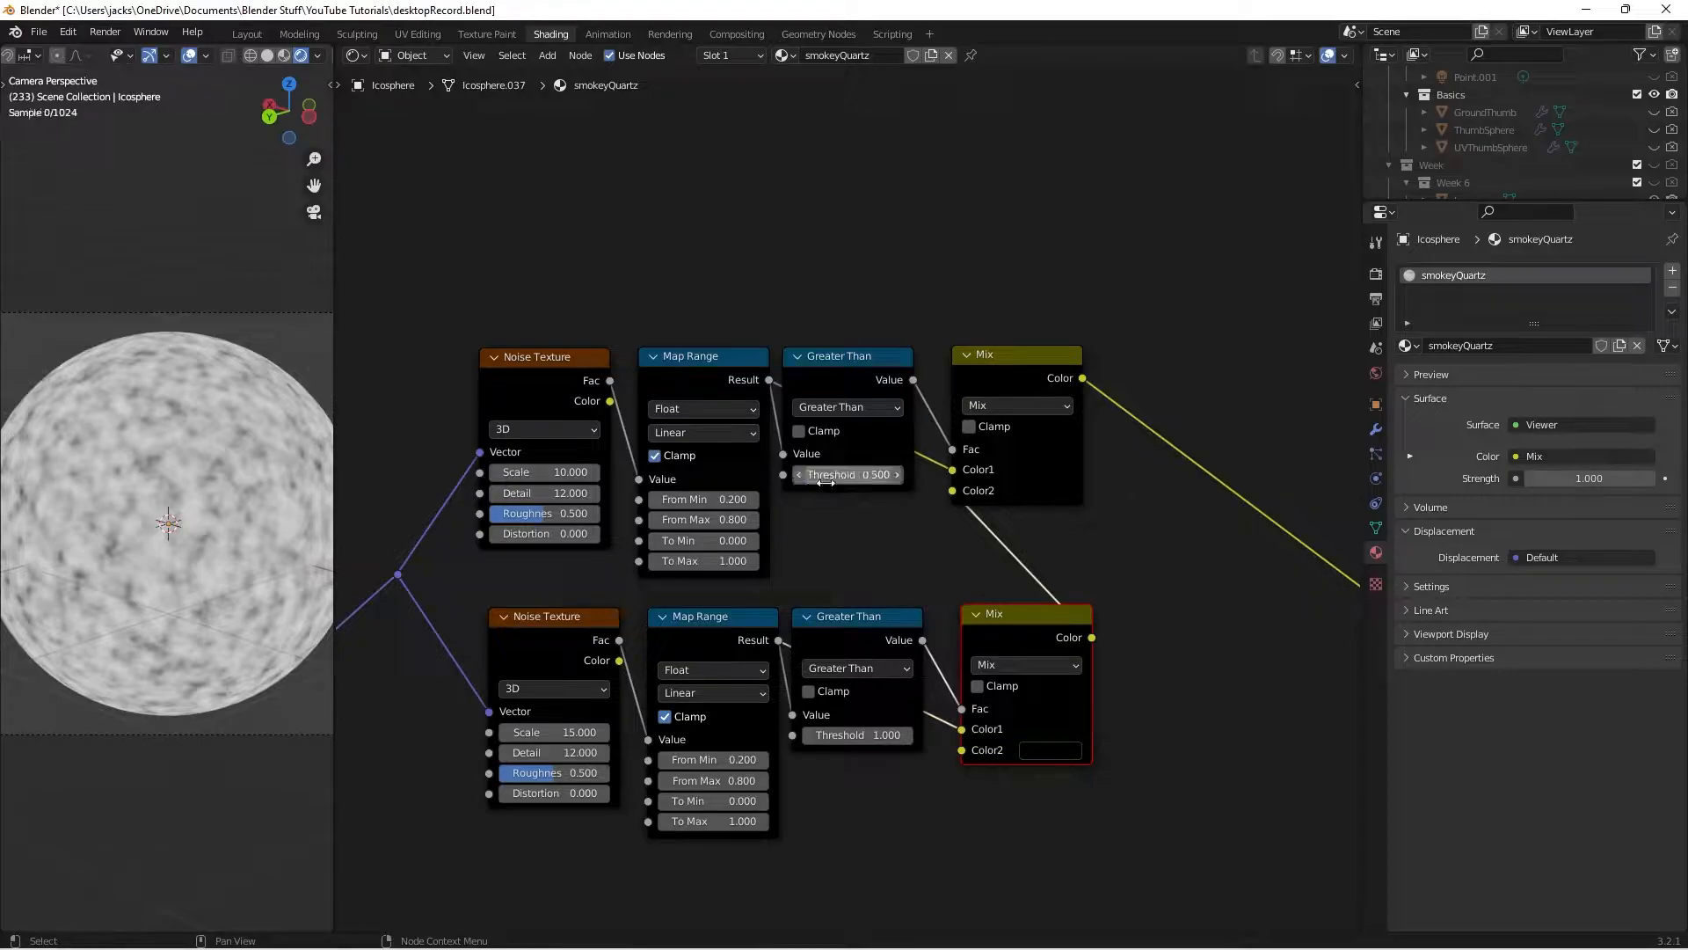
scroll(179, 528, "up", 1)
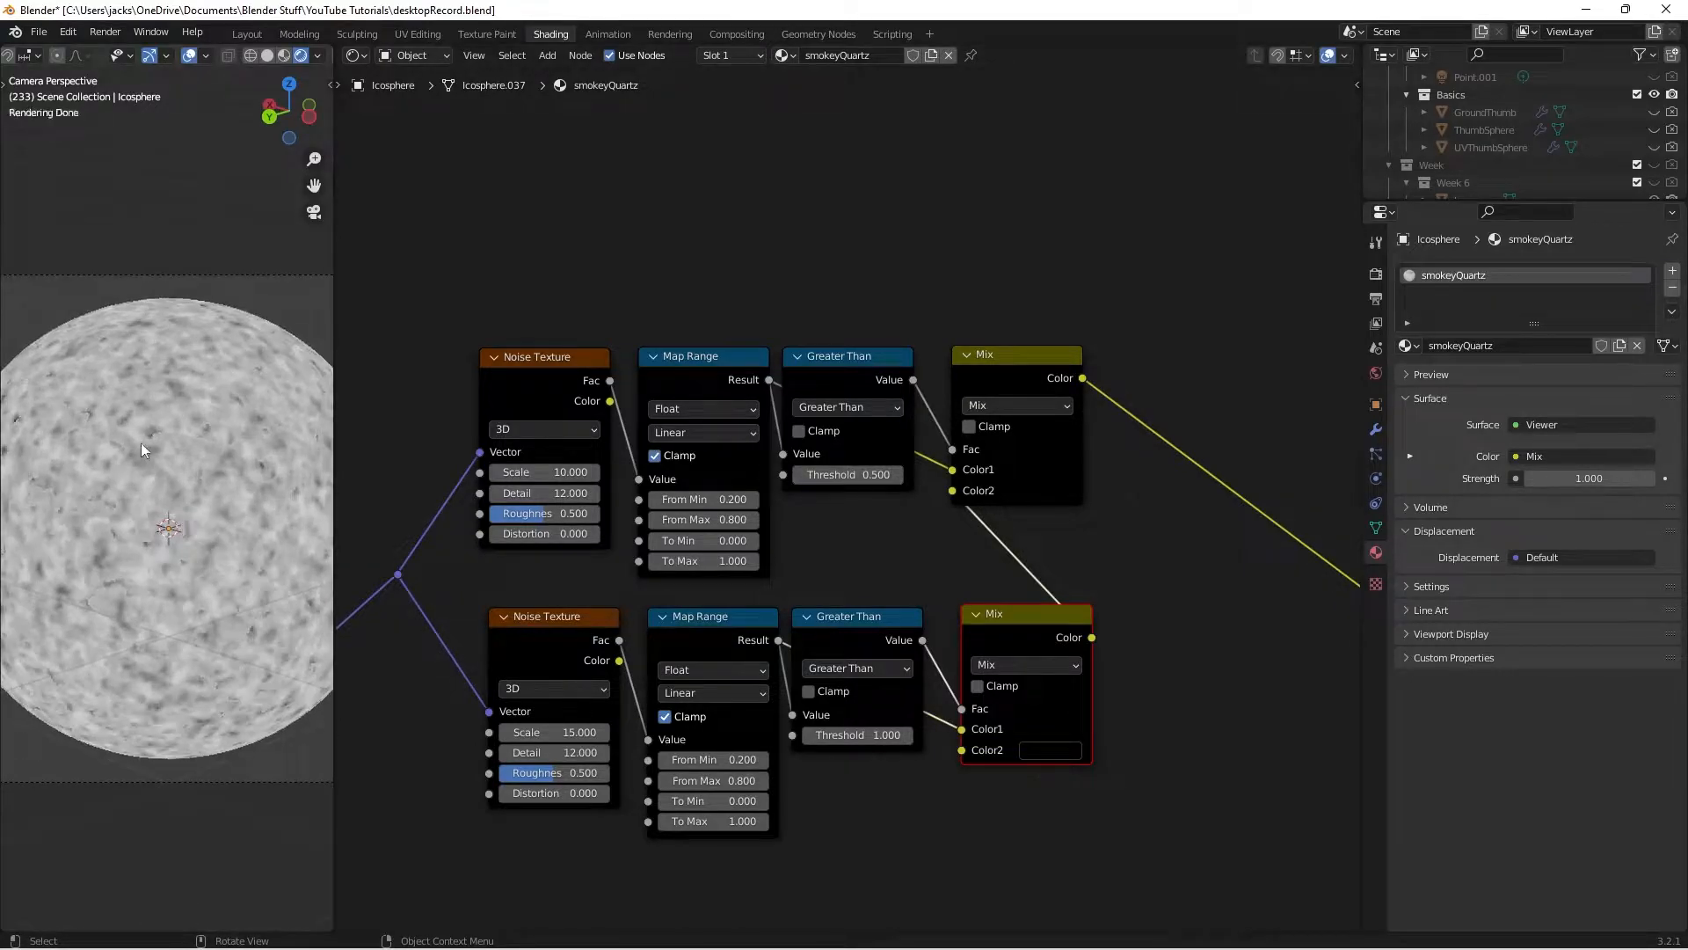
Cut and reconnect the link from the lower Mix node's Color to the upper Mix node's Color2, and save the file
right_click_drag(974, 552, 1099, 560, "ctrl")
left_click_drag(1091, 637, 952, 490)
key("ctrl+s")
Duplicate the upper four-node noise chain with its incoming links and place the copy above it as a third row
scroll(668, 603, "down", 1)
middle_click_drag(926, 512, 869, 481)
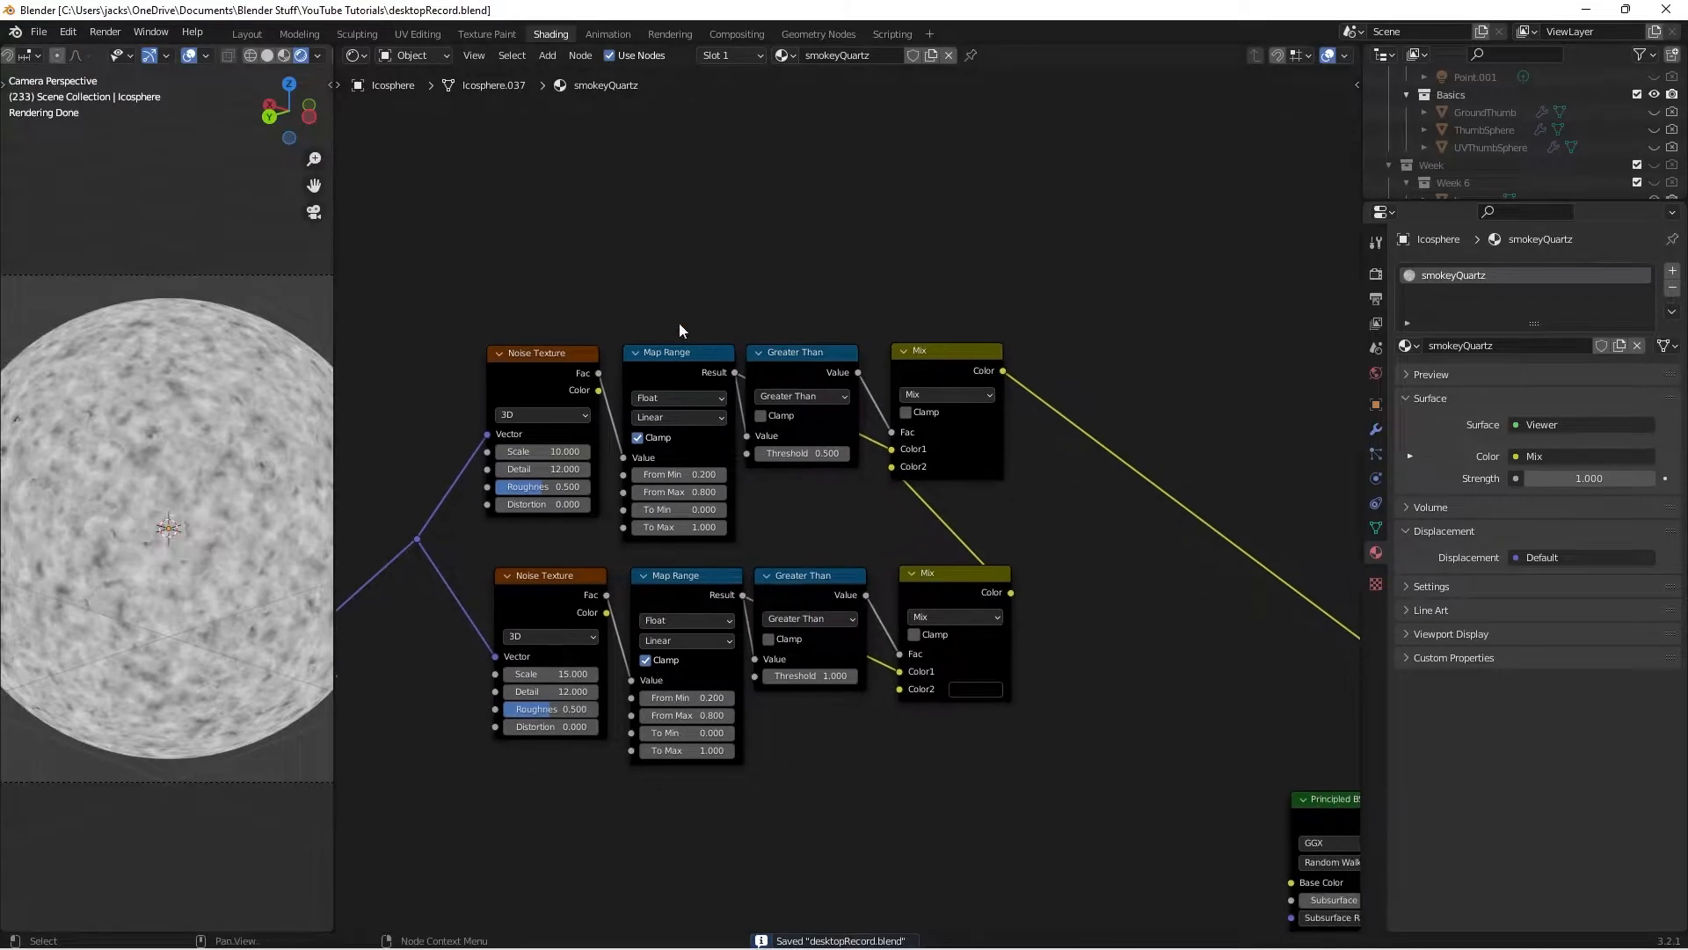
left_click_drag(473, 300, 1018, 509)
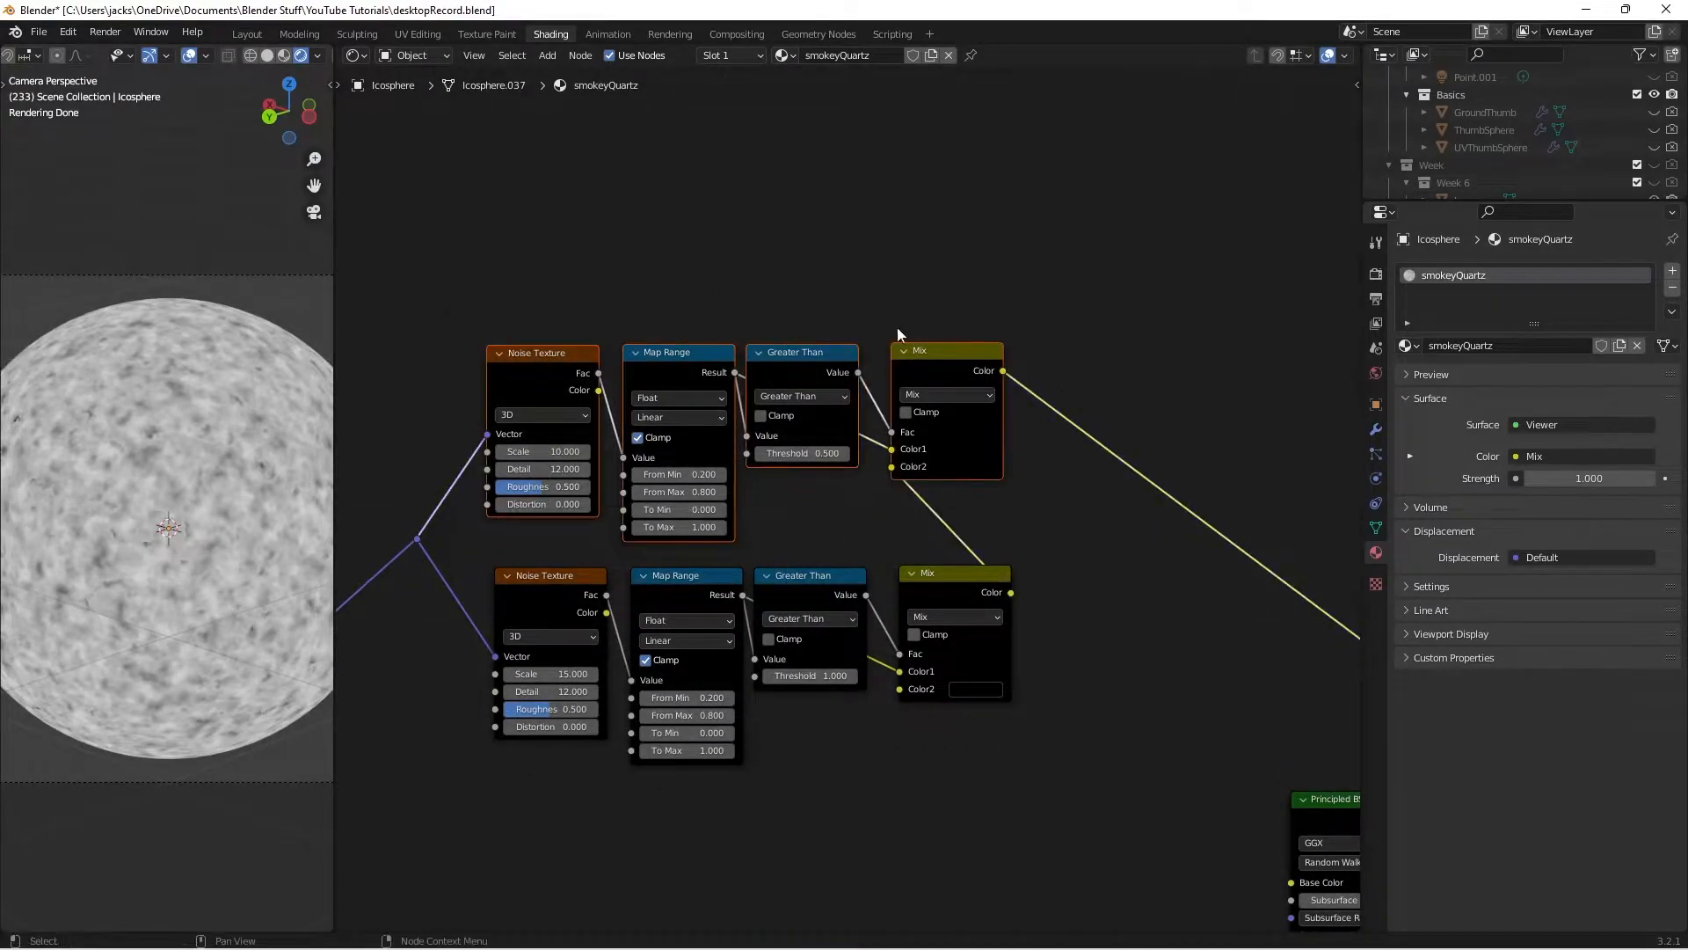
scroll(810, 452, "up", 5, "ctrl")
key("shift+d")
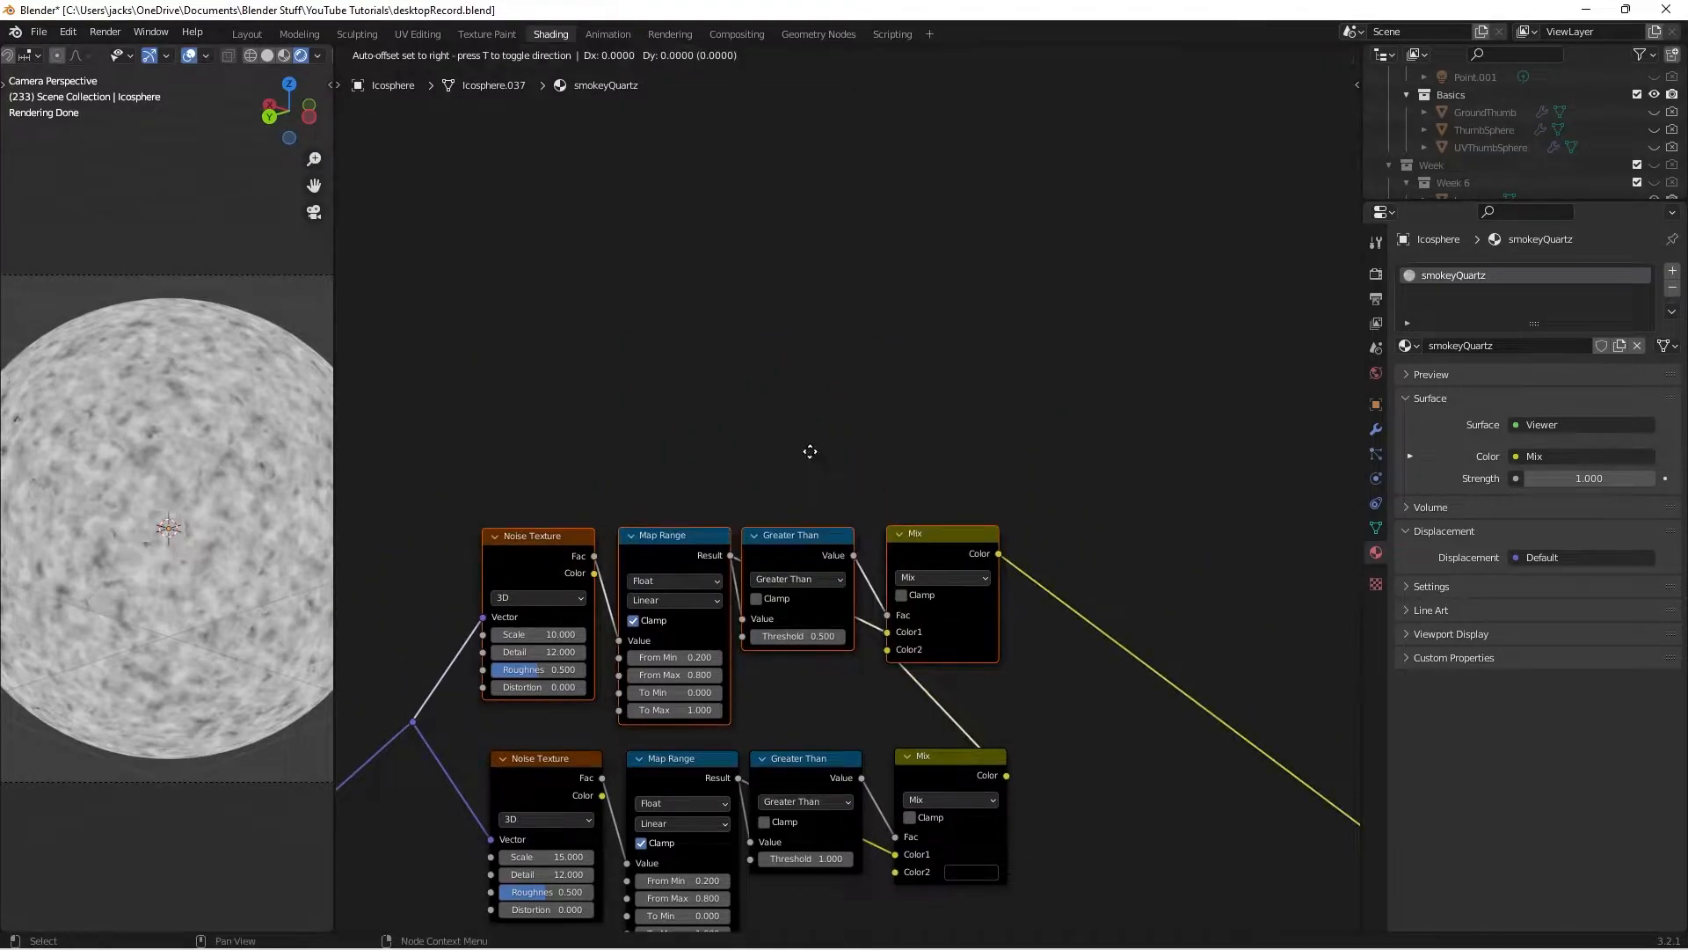
left_click(814, 236)
left_click(833, 240)
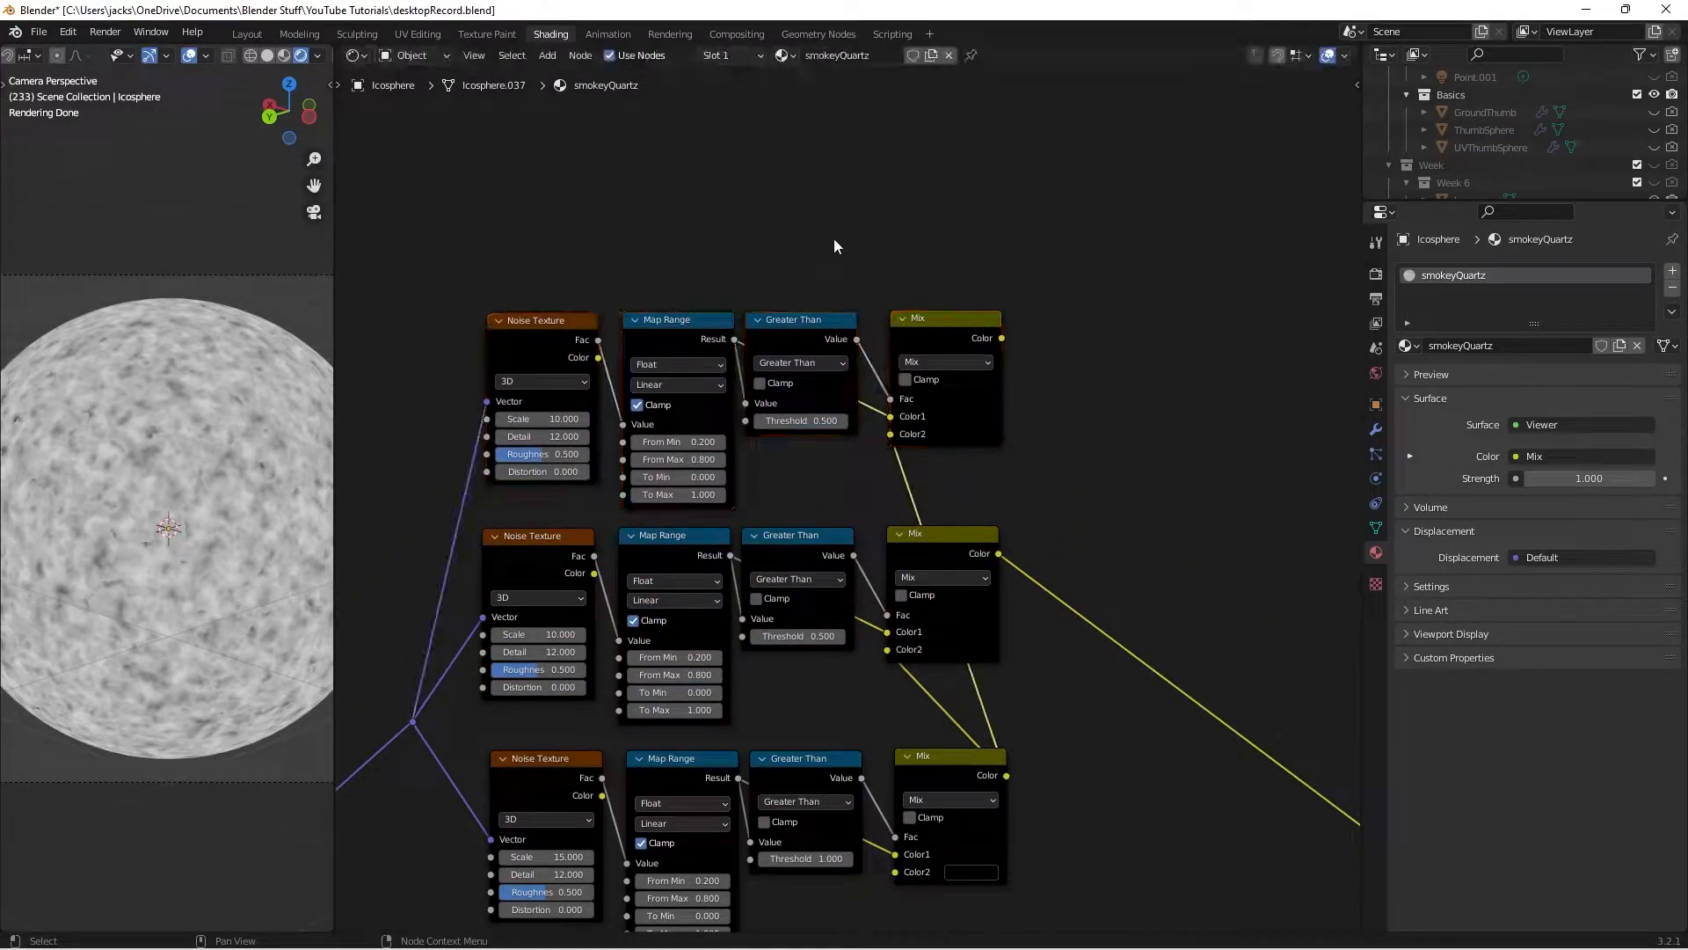
Replace the top Mix node's Color2 link with the middle Mix node's Color output and preview the top Mix node
middle_click_drag(834, 241, 842, 316)
right_click_drag(846, 562, 1027, 574, "ctrl")
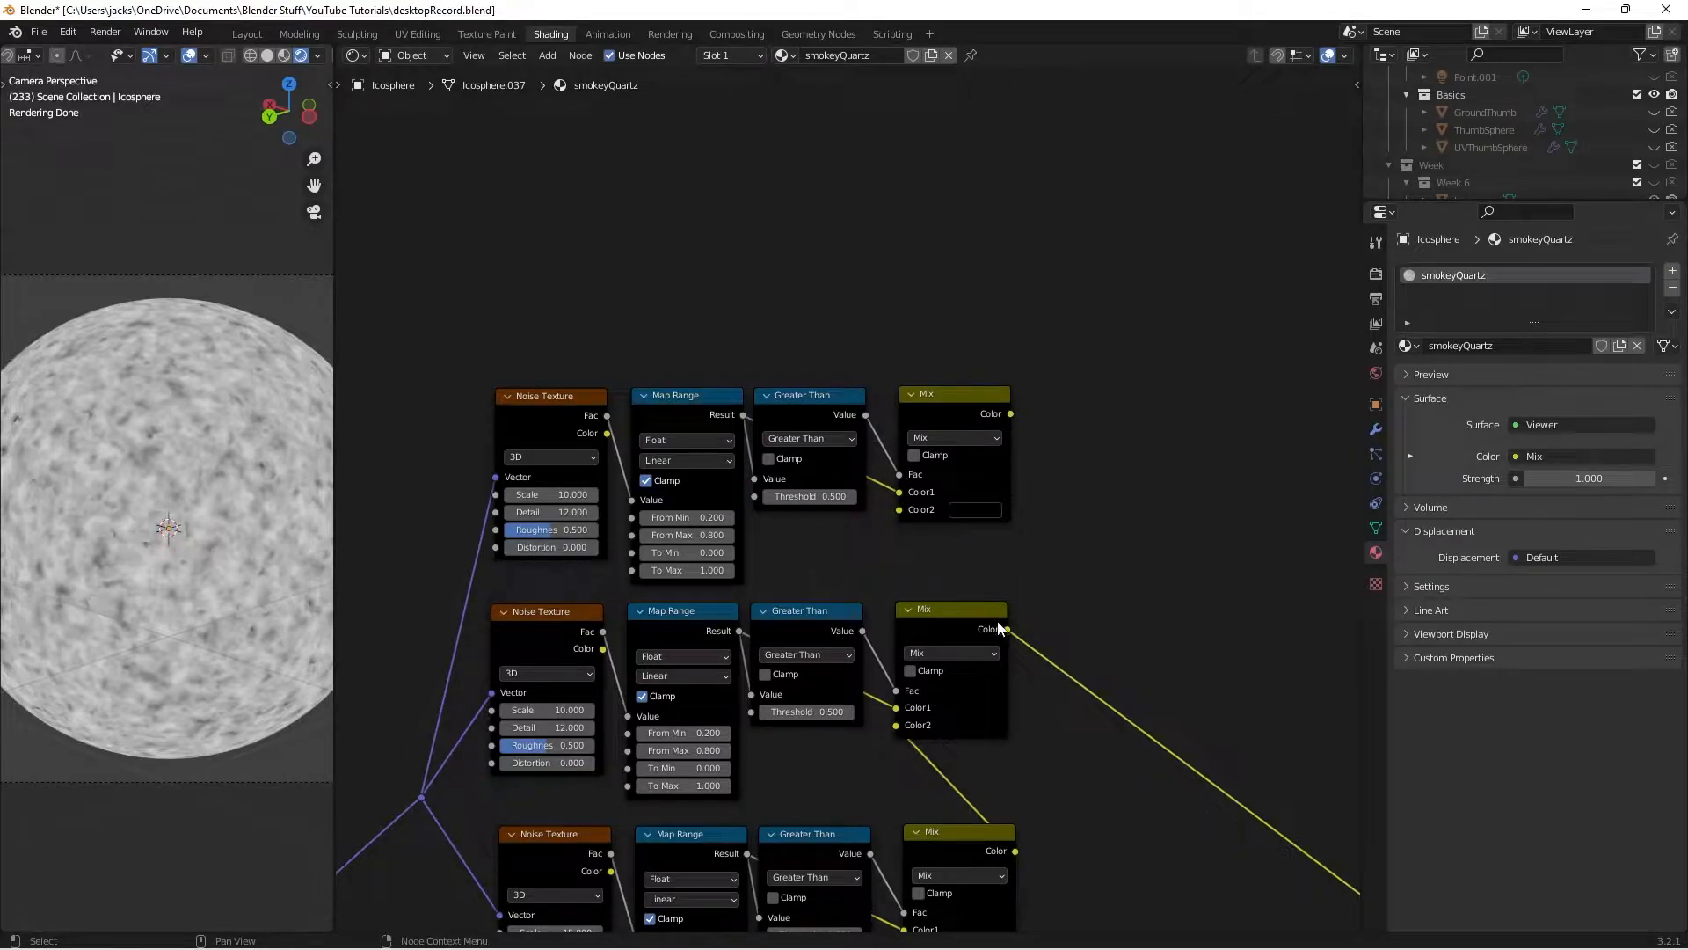
left_click_drag(1007, 629, 908, 493)
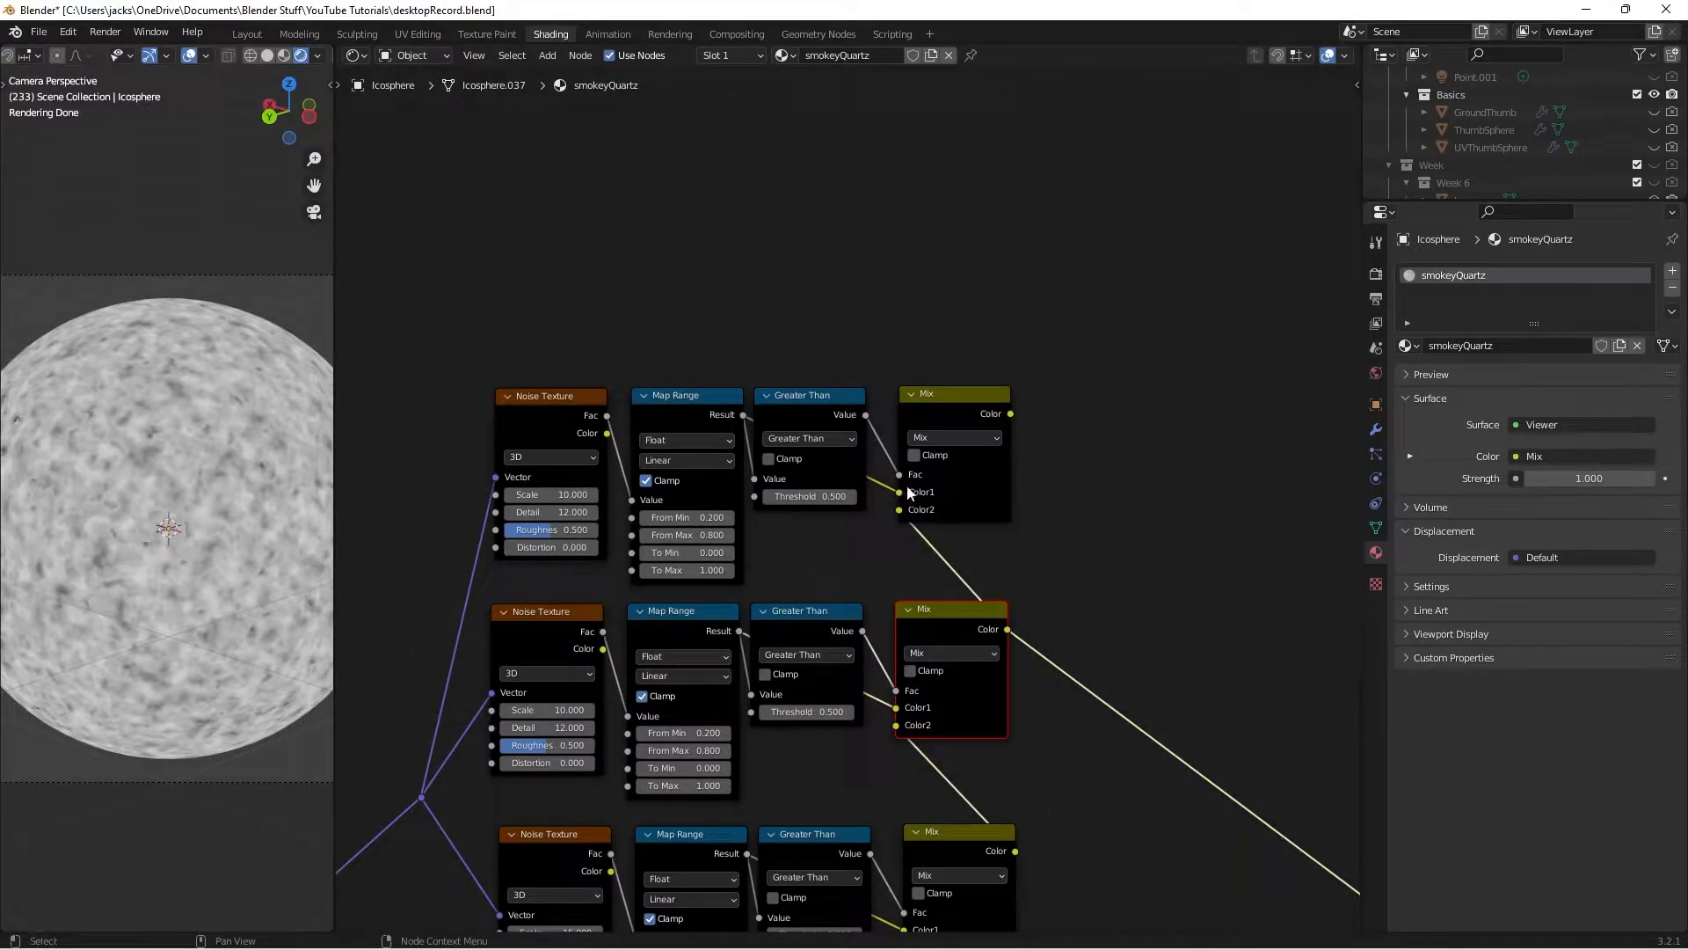
left_click(934, 389, "ctrl+shift")
Set the top Greater Than node's Threshold to 0.333
left_click(828, 497)
key("BackSpace")
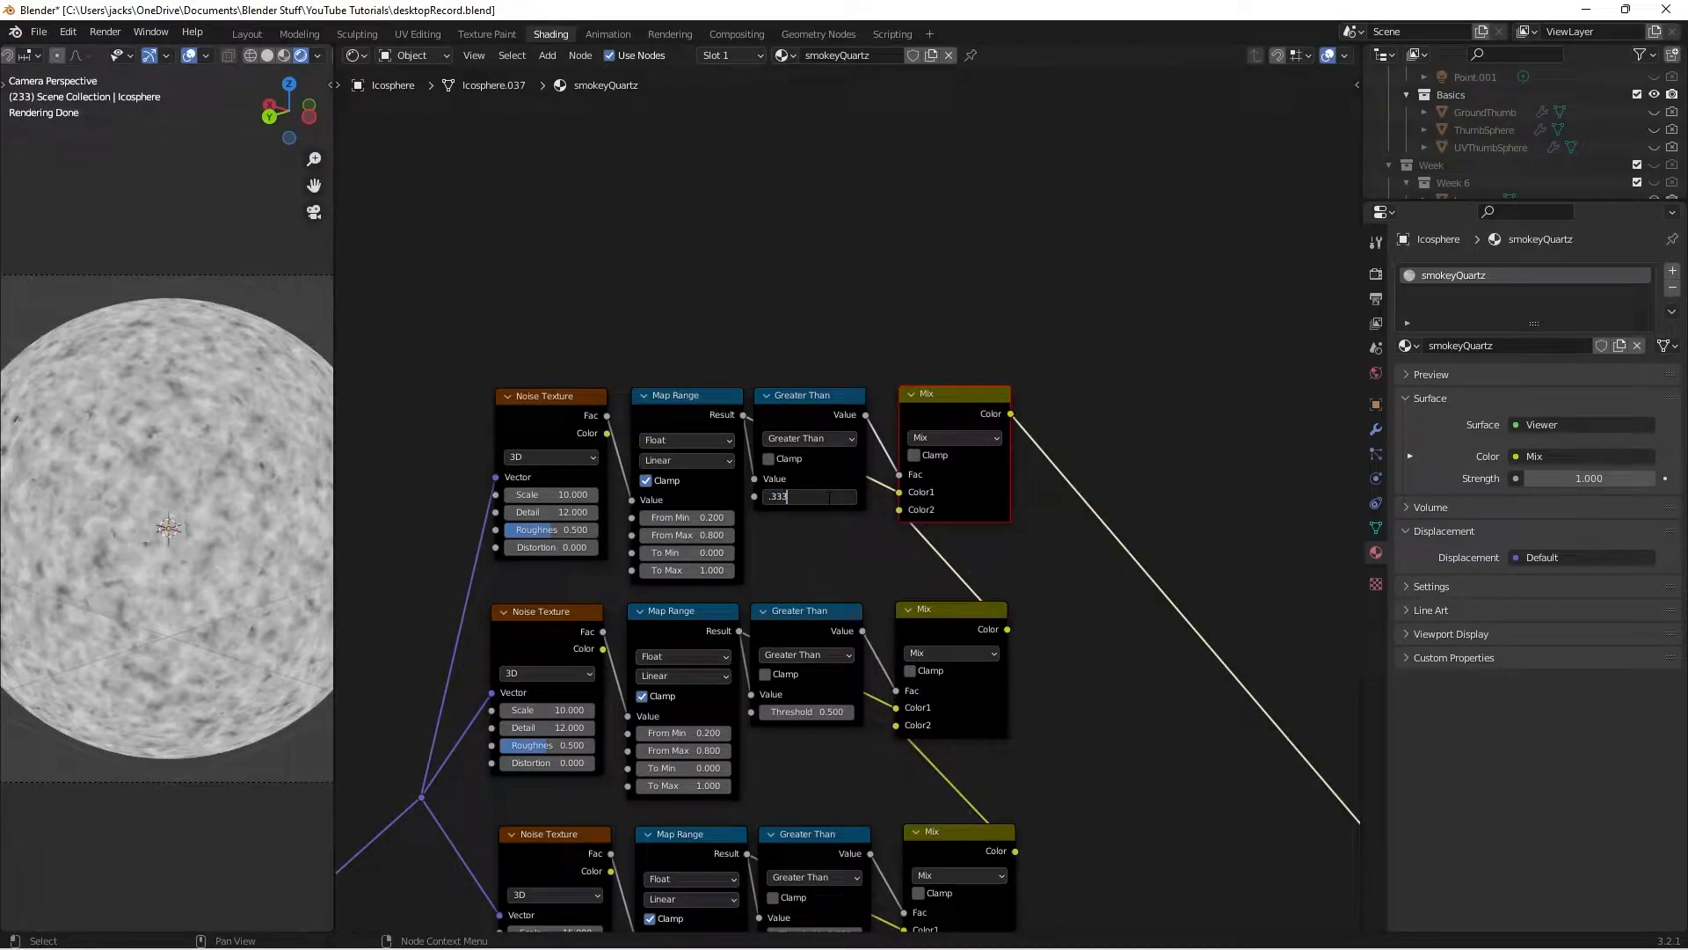
type("1/3")
key("Return")
Set the top Noise Texture's Scale to 5, select the icosphere in the viewport and save the file
middle_click_drag(773, 577, 891, 551, "ctrl")
left_click(607, 511)
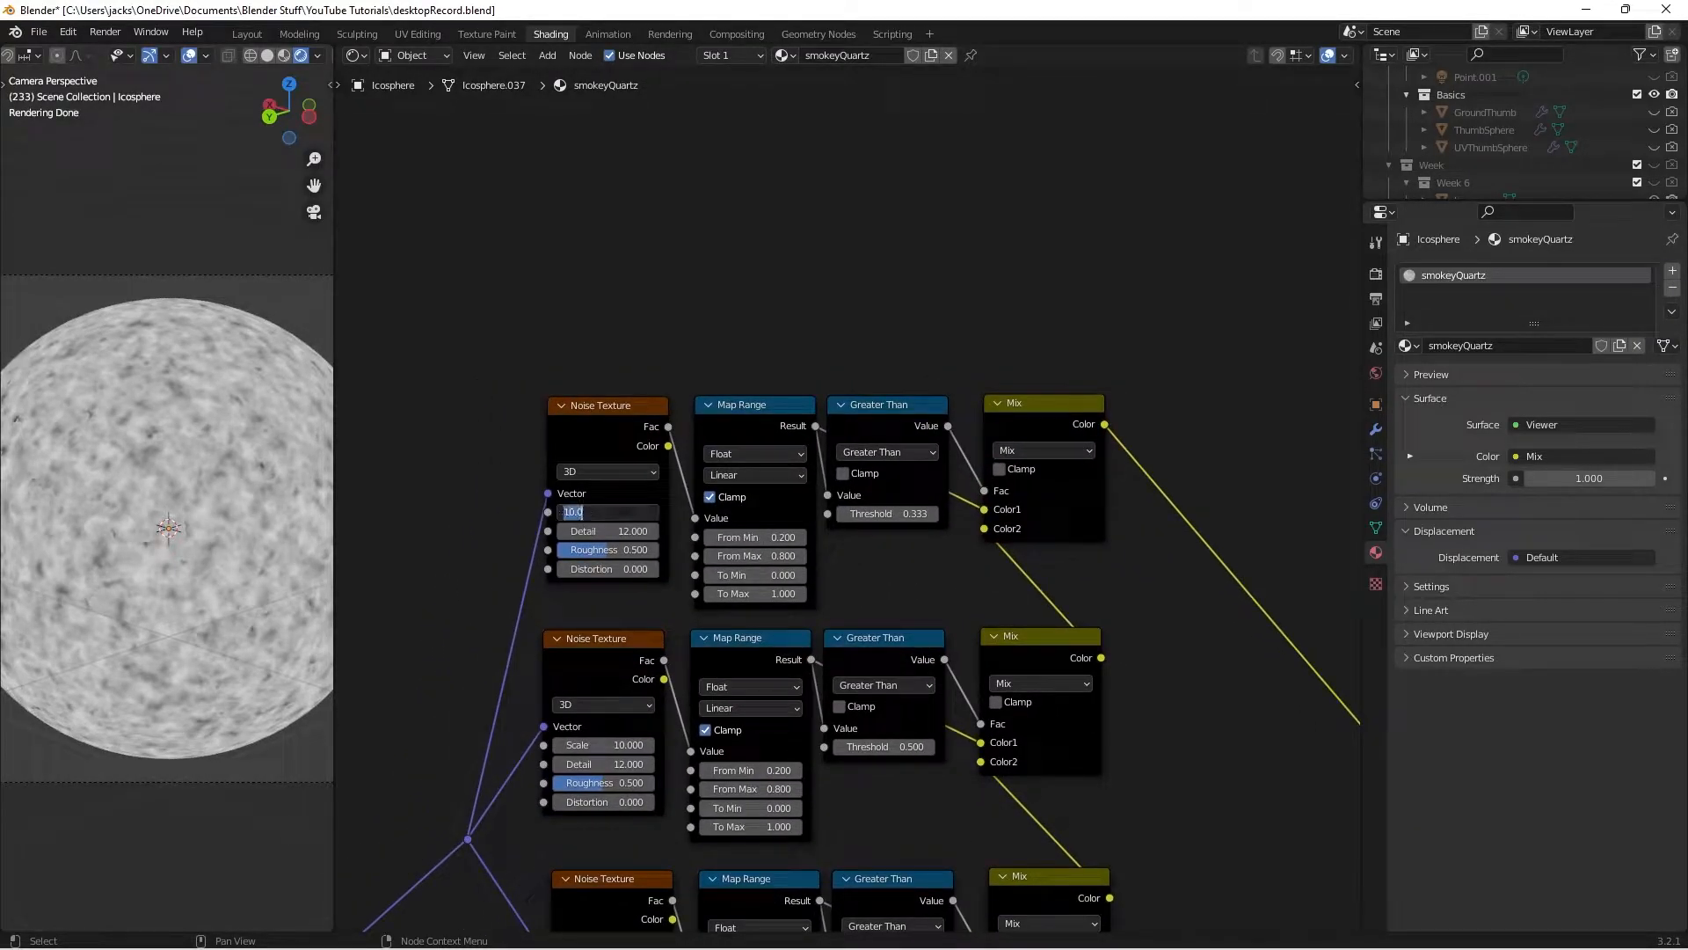
type("5")
key("Return")
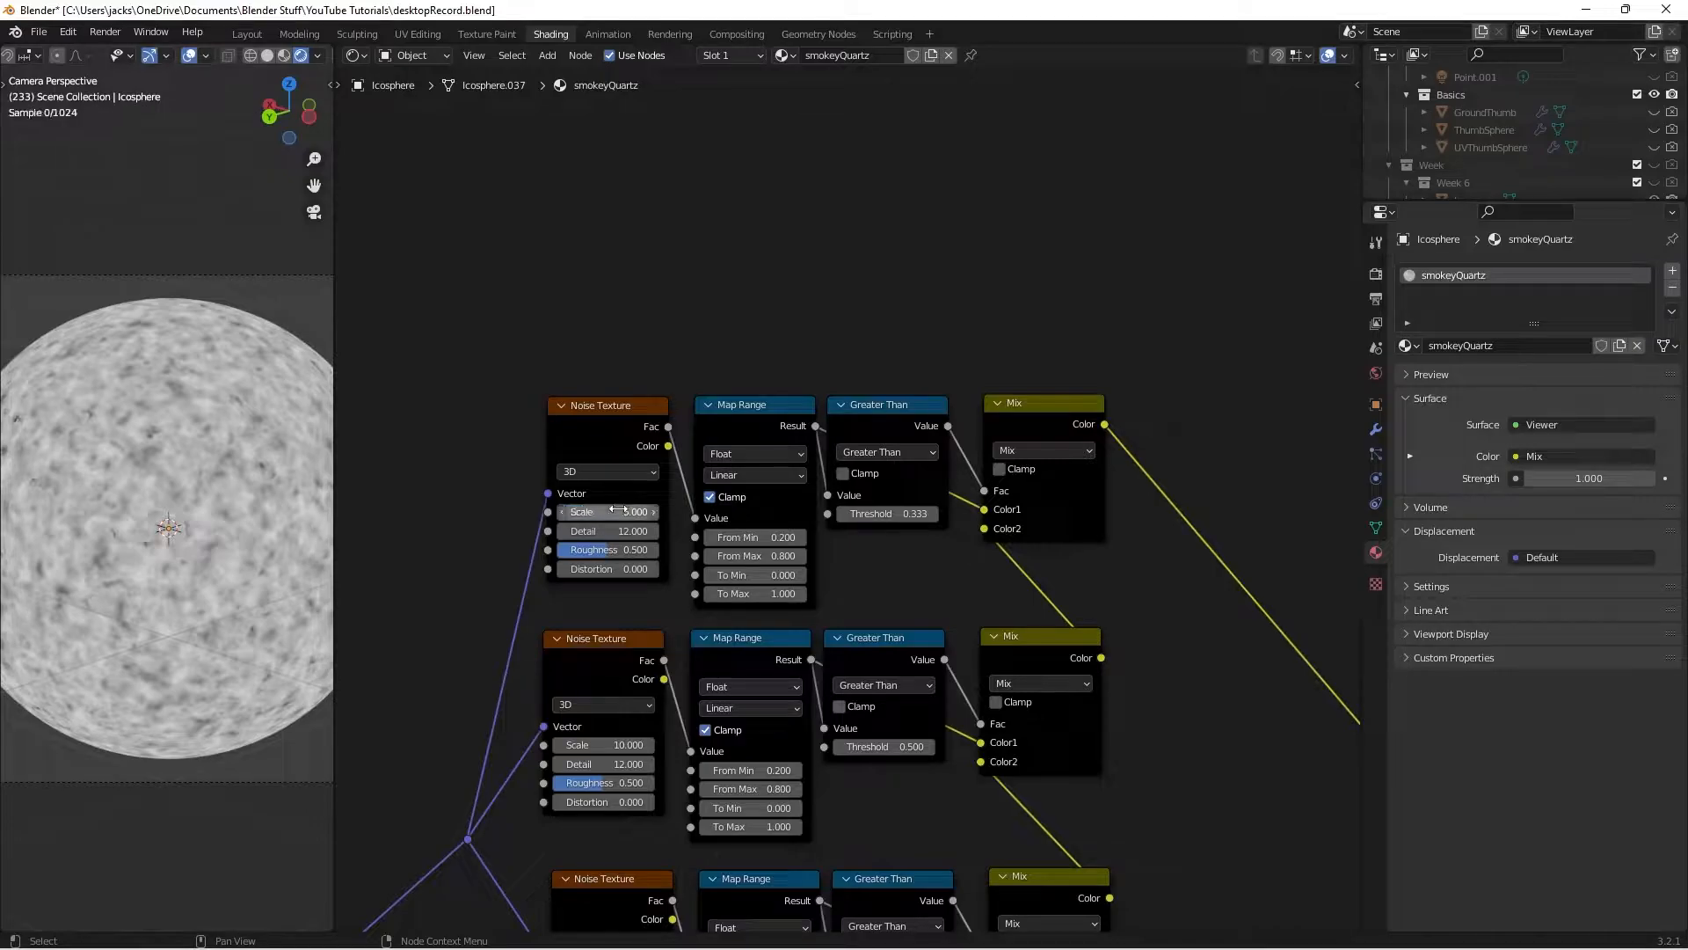
left_click(180, 482)
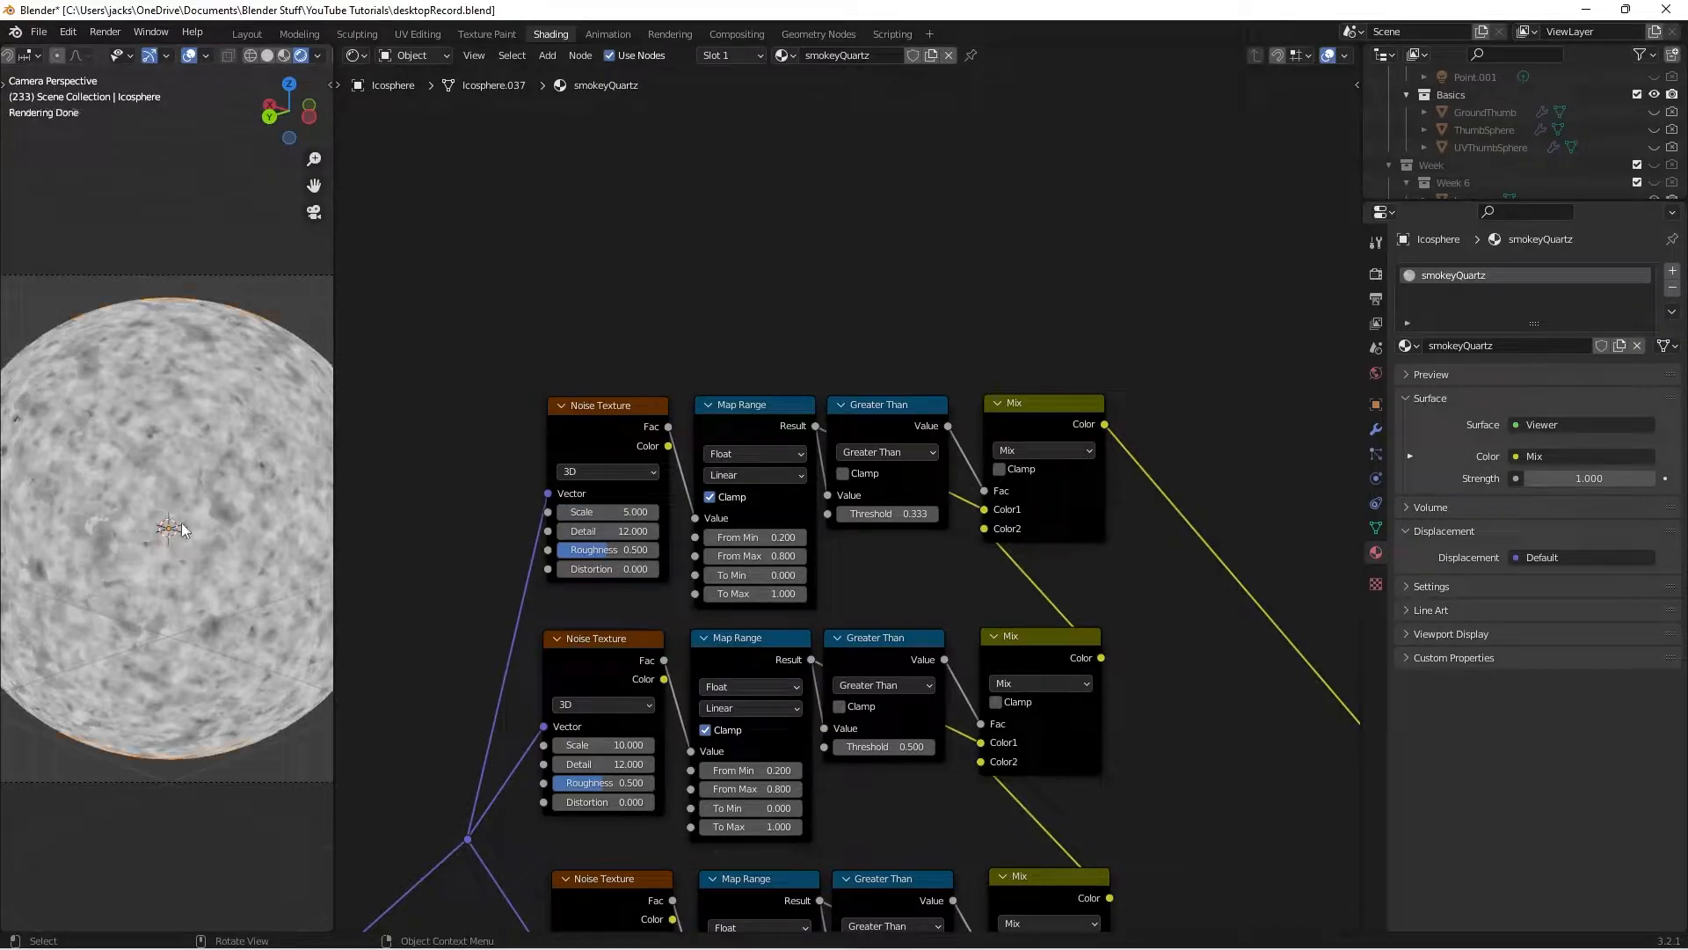
key("ctrl+s")
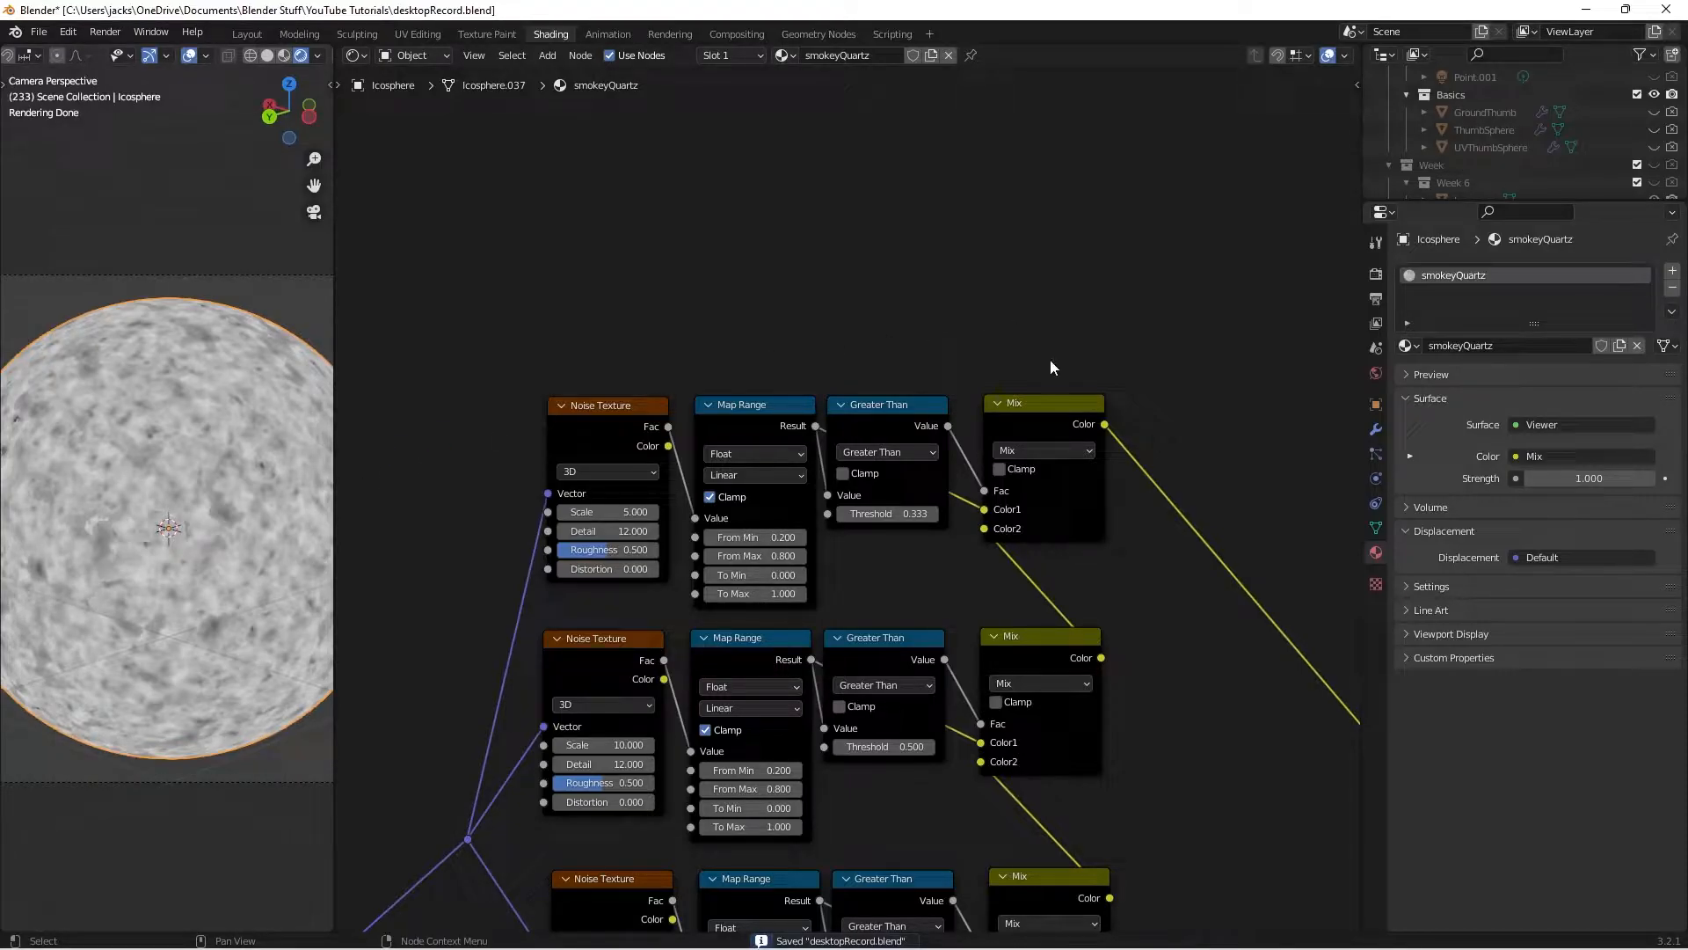
Add a MixRGB node beyond the top row's Mix node, slightly above it
middle_click_drag(1091, 415, 983, 433)
left_click(961, 428)
left_click(1132, 325)
middle_click_drag(1190, 387, 1069, 419)
key("shift+a")
left_click(1069, 419)
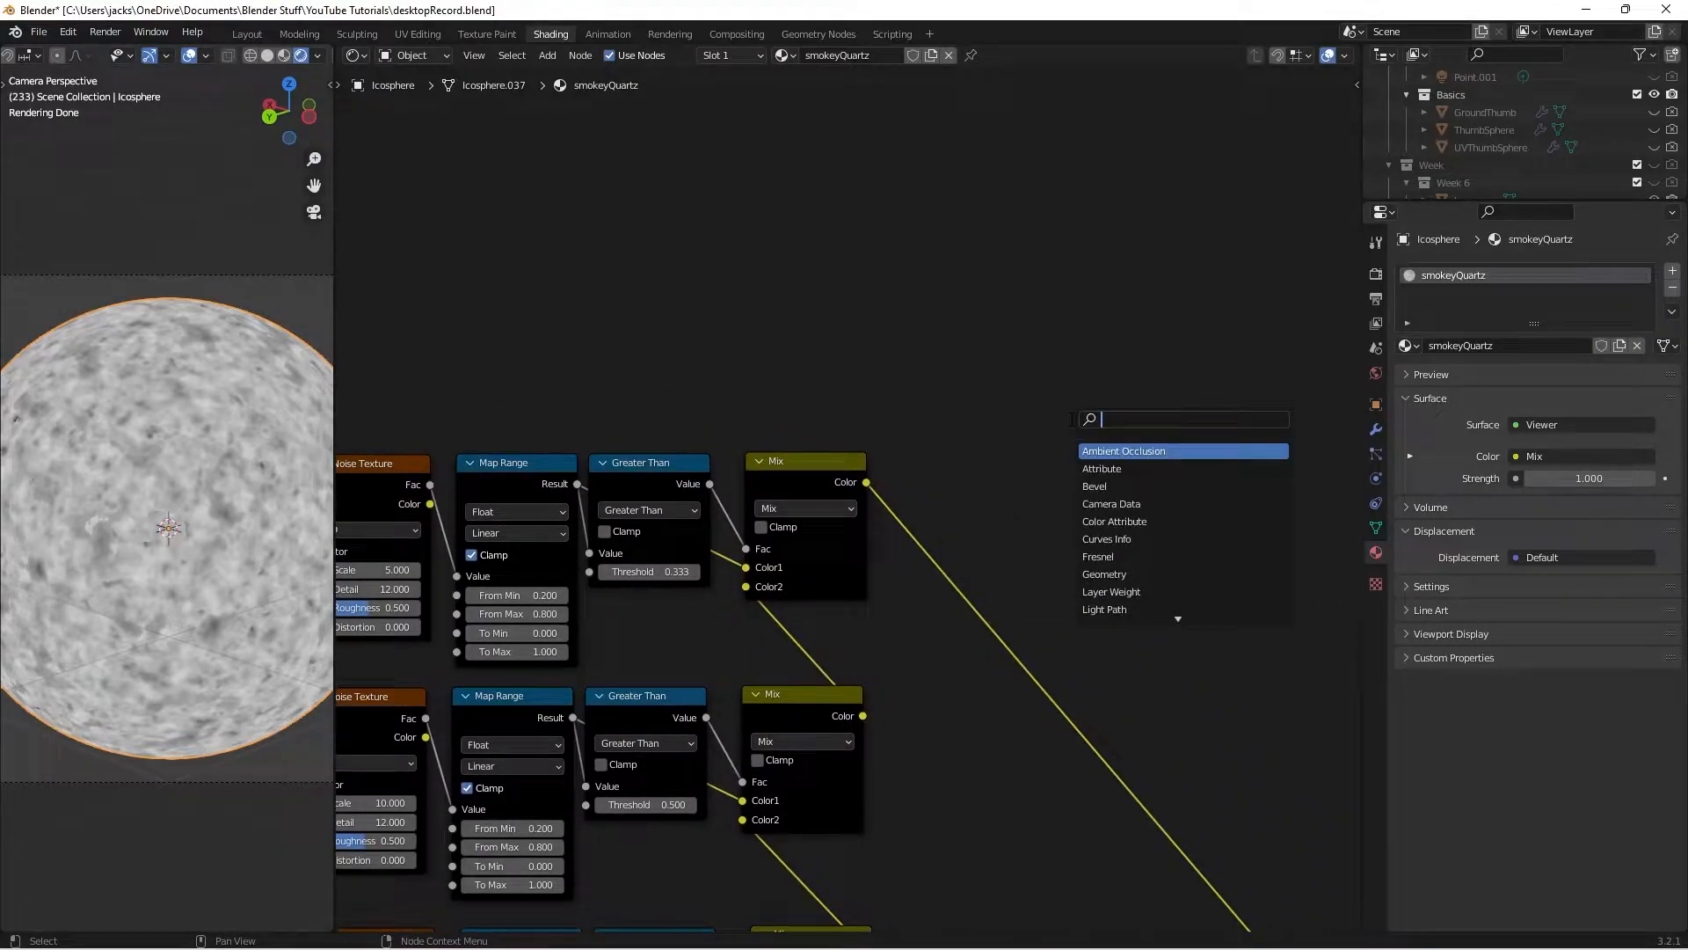
type("mix")
key("Return")
left_click(1044, 388)
Link the top row Mix node's Color output to the new Mix node's Fac and reposition the new node higher up
middle_click_drag(1025, 409, 856, 393)
left_click_drag(761, 465, 950, 468)
left_click(1011, 580)
middle_click_drag(1080, 651, 1099, 565)
left_click_drag(1010, 312, 962, 234)
left_click(1241, 592)
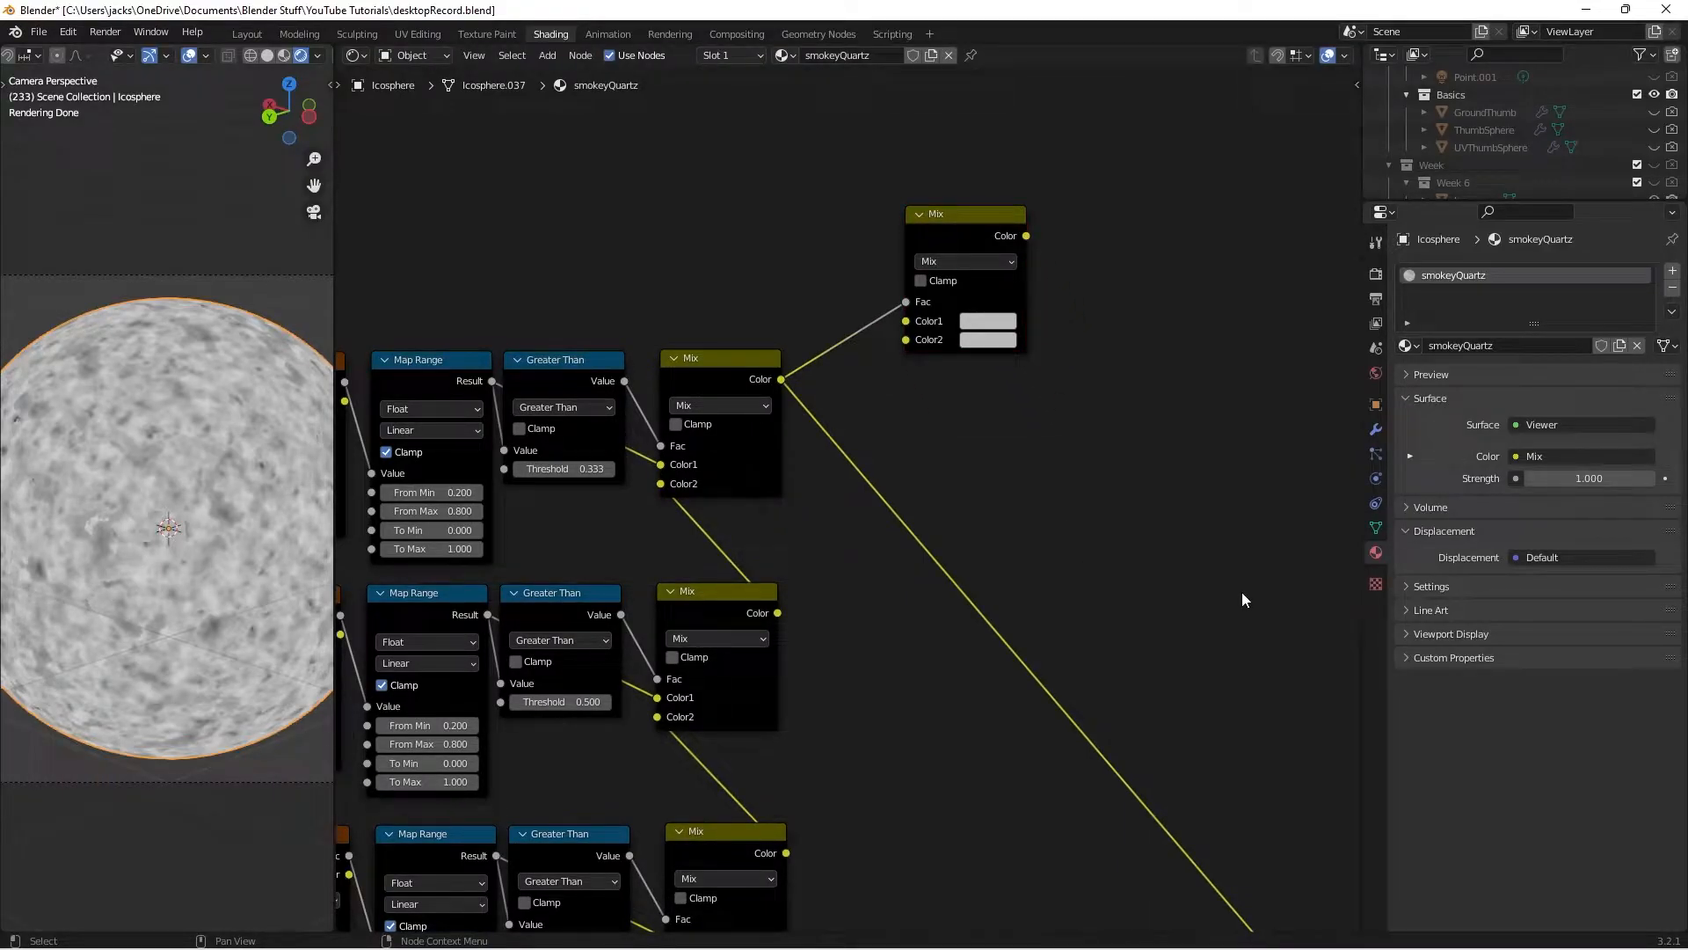
left_click_drag(946, 230, 927, 224)
Add a Map Range node below the new Mix, feed its Value from the top row Mix's Color, and preview it
left_click(1049, 485)
middle_click_drag(1096, 468, 1018, 476)
scroll(1018, 476, "down", 2)
middle_click_drag(890, 732, 890, 631)
left_click(672, 714)
left_click(923, 506)
middle_click_drag(988, 453, 934, 603)
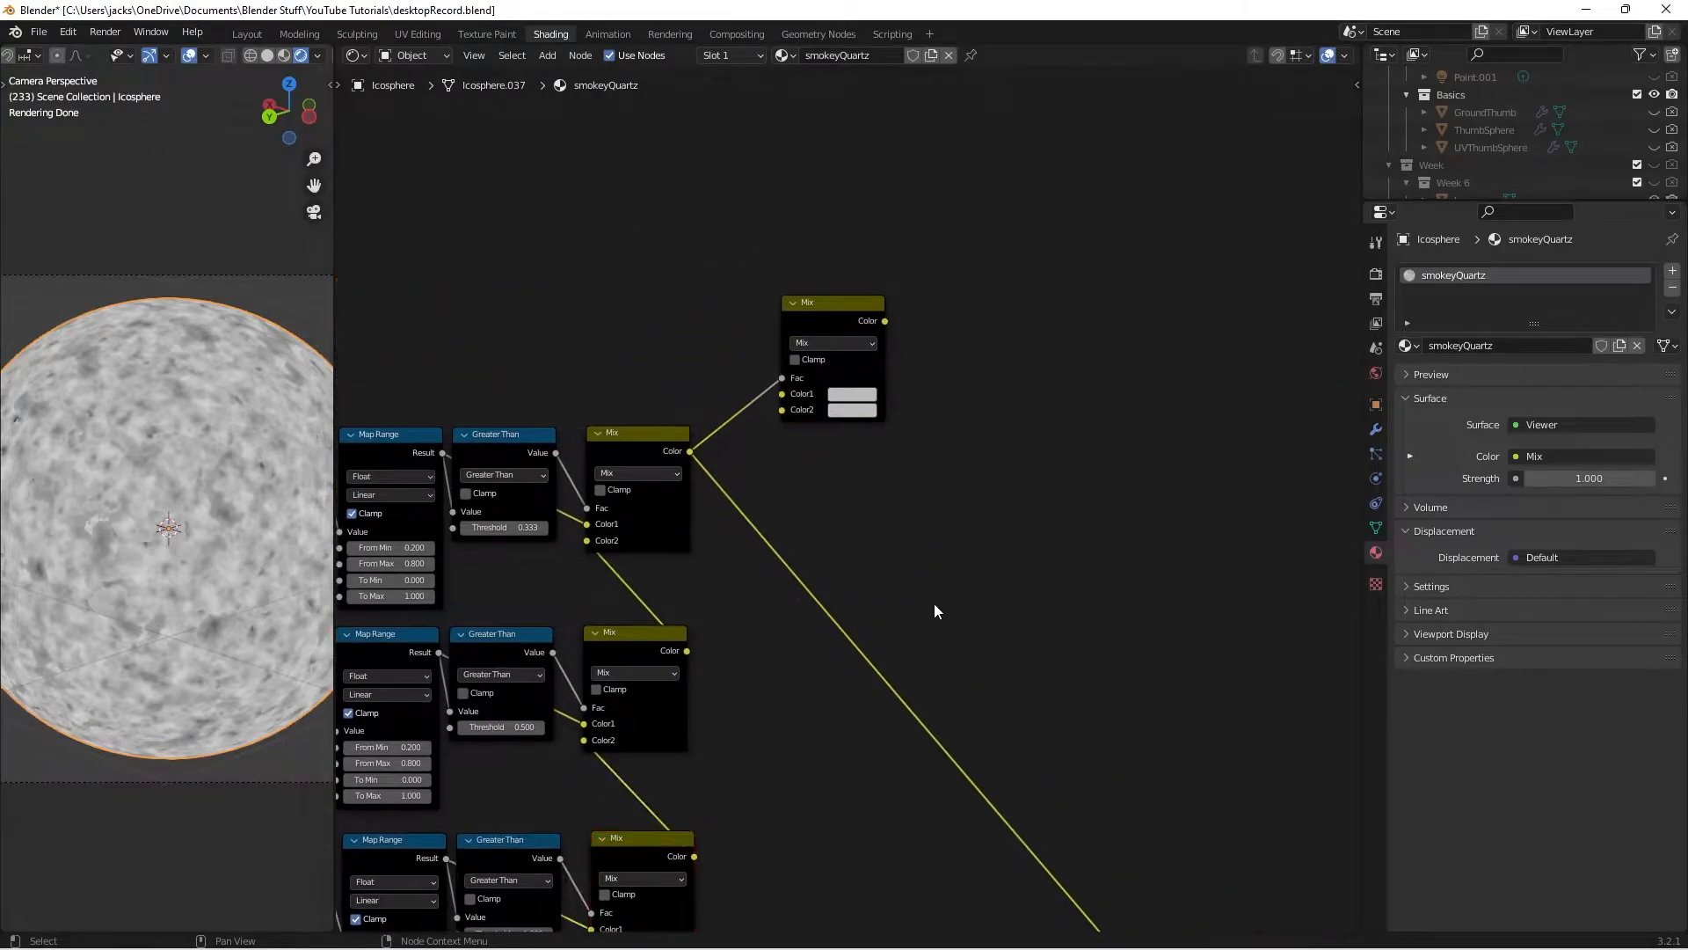
middle_click_drag(902, 526, 911, 594)
key("shift+a")
left_click(911, 593)
type("map")
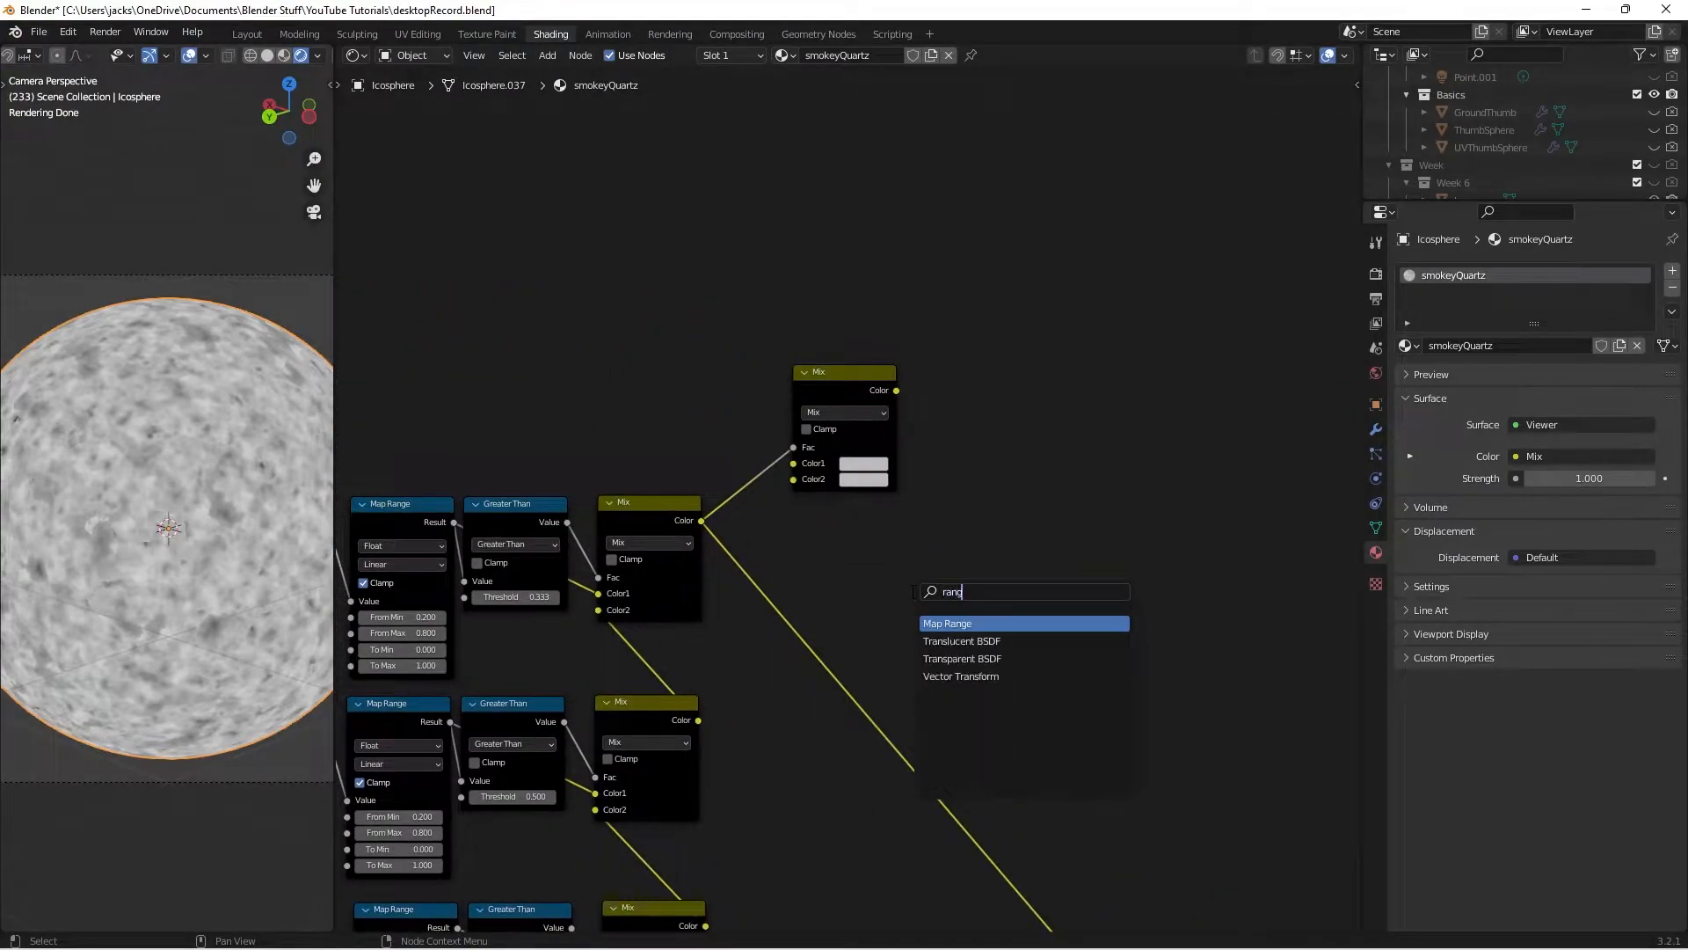
key("Return")
left_click(801, 567)
left_click_drag(846, 588, 791, 559)
scroll(971, 552, "up", 3)
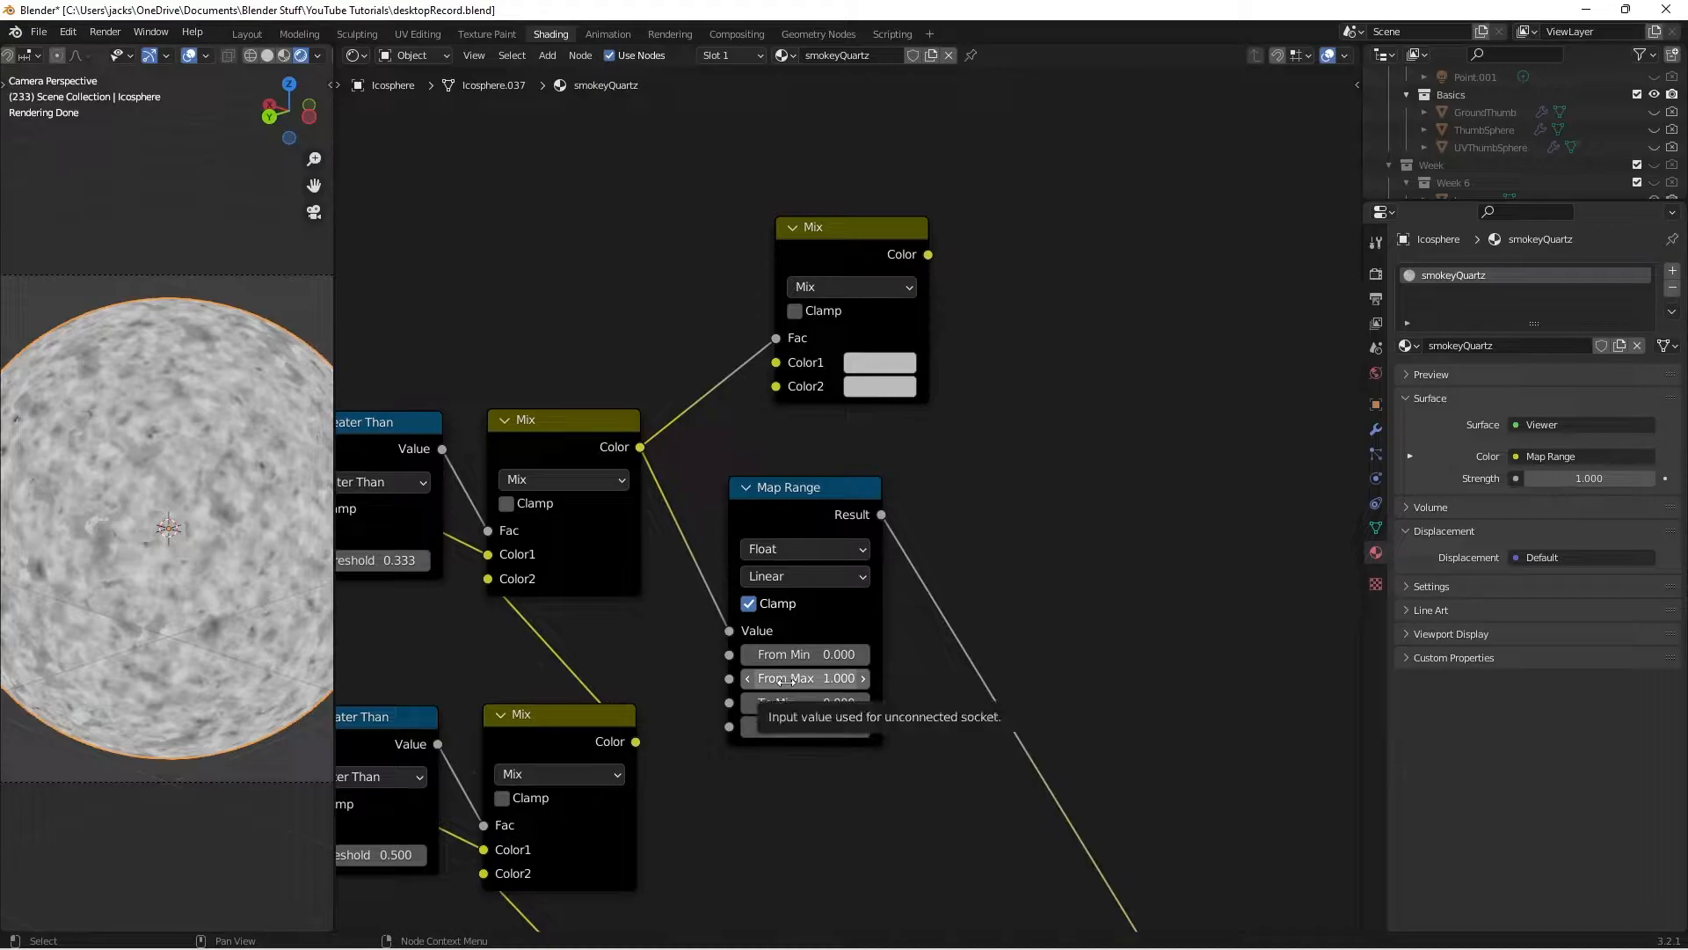
Set the new Map Range node's From Max to 0.45 and To Min to 0.4
left_click(786, 678)
type("0.45")
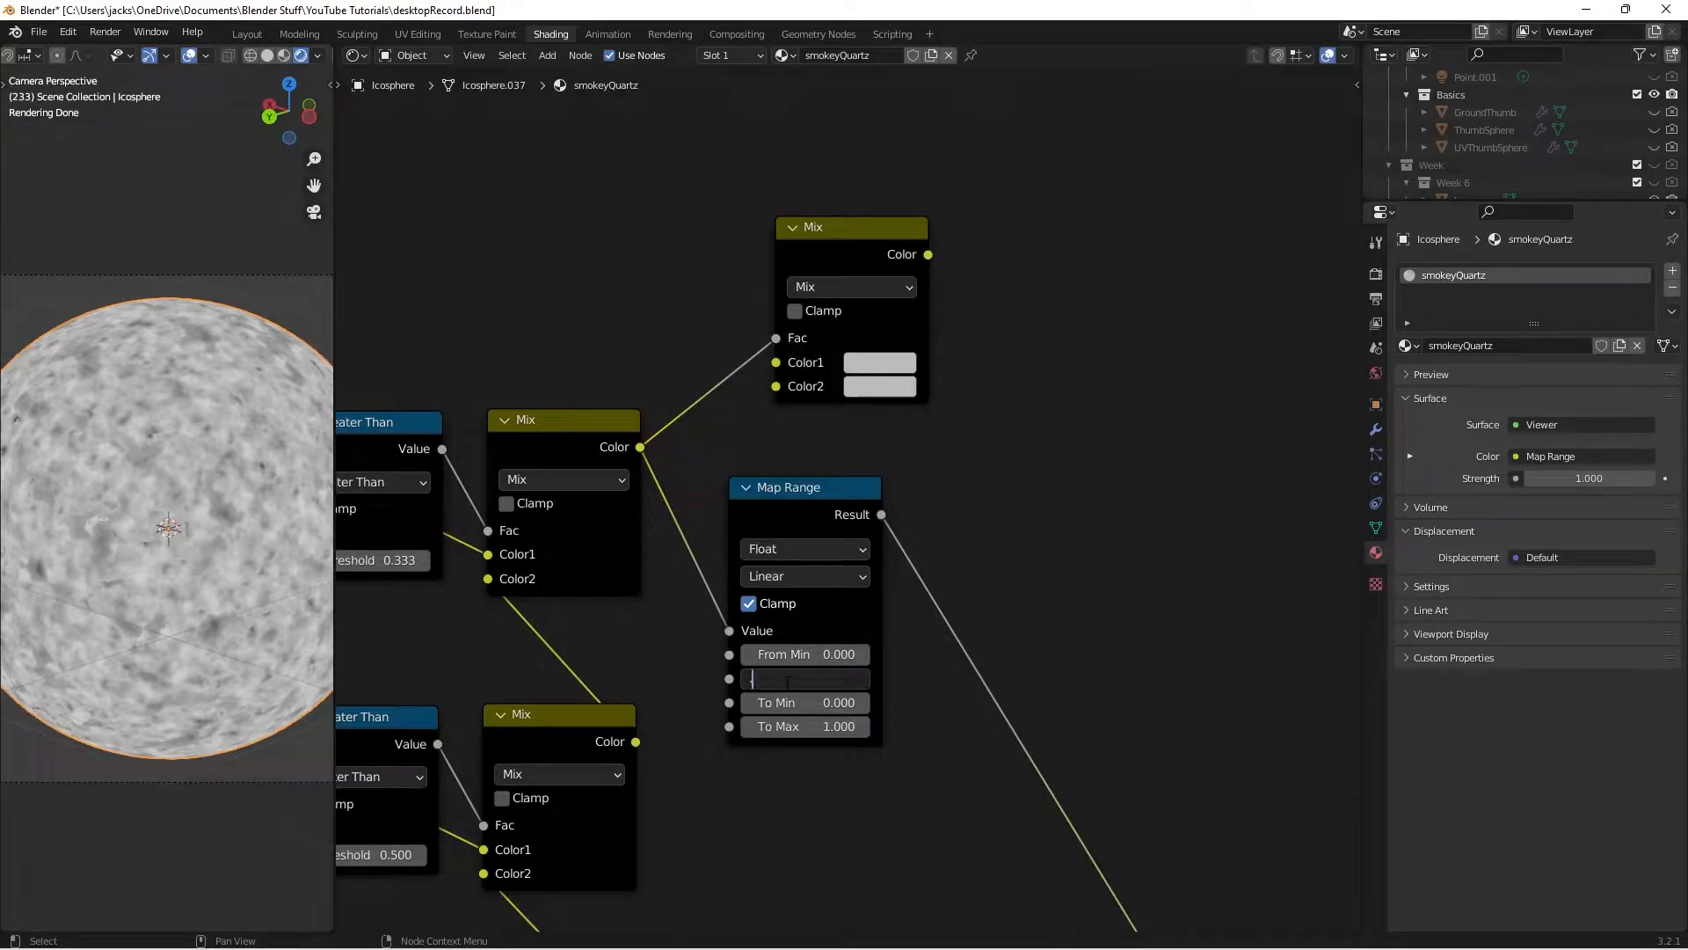
key("Return")
left_click(799, 701)
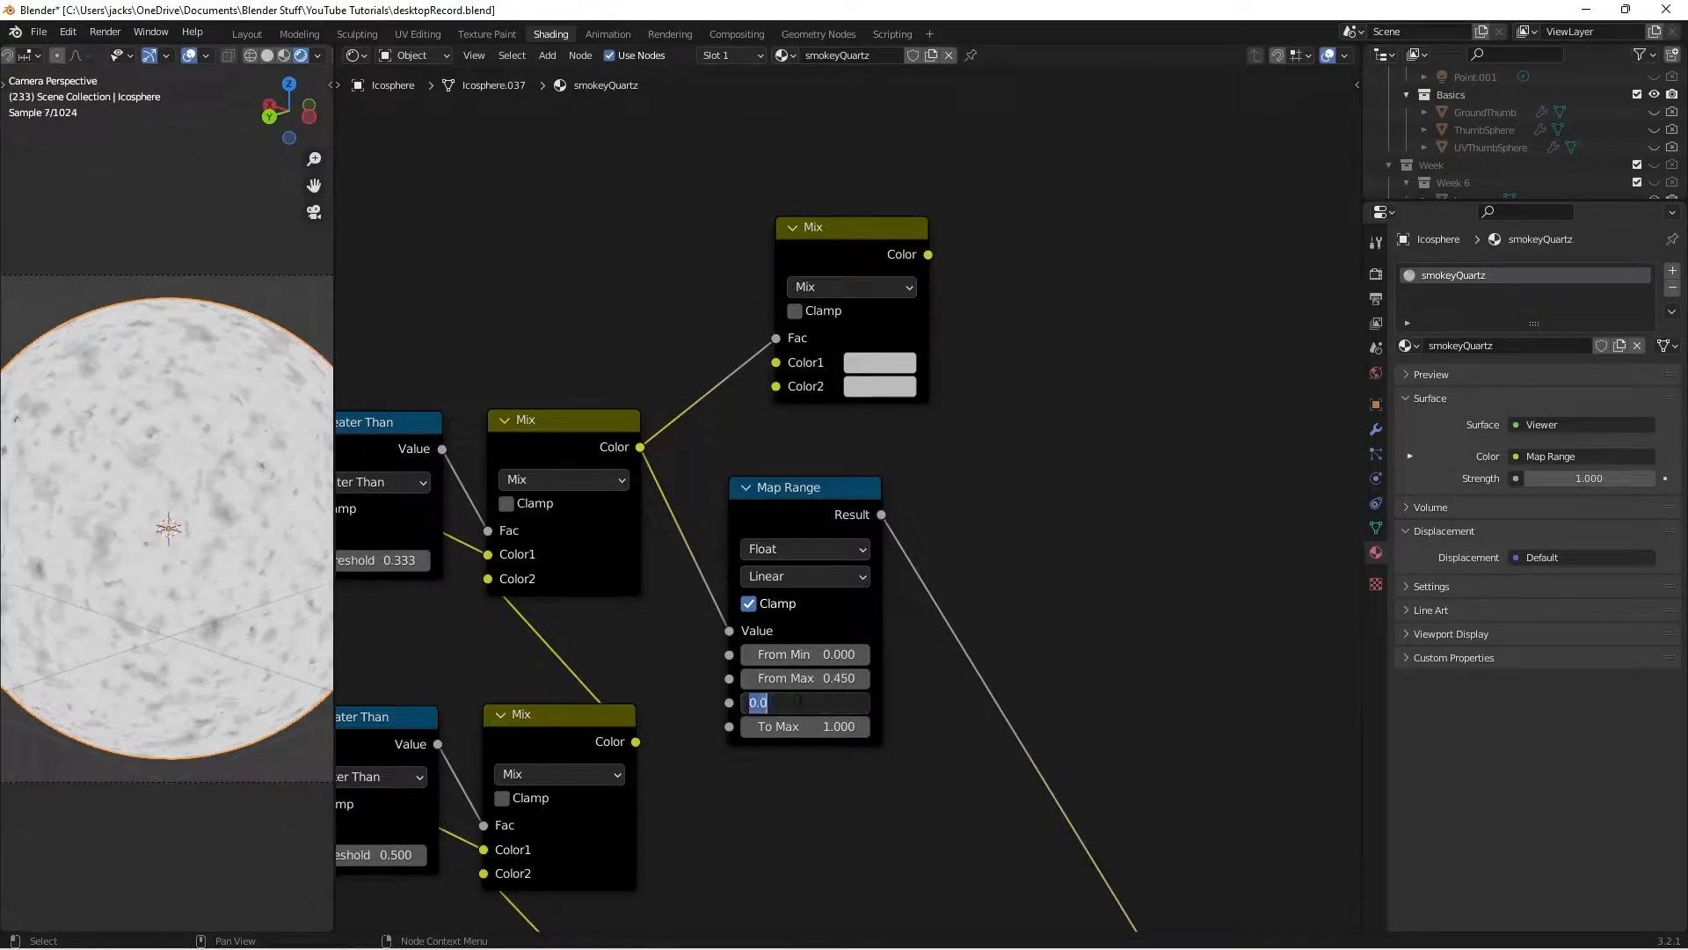
type("0.4")
key("Return")
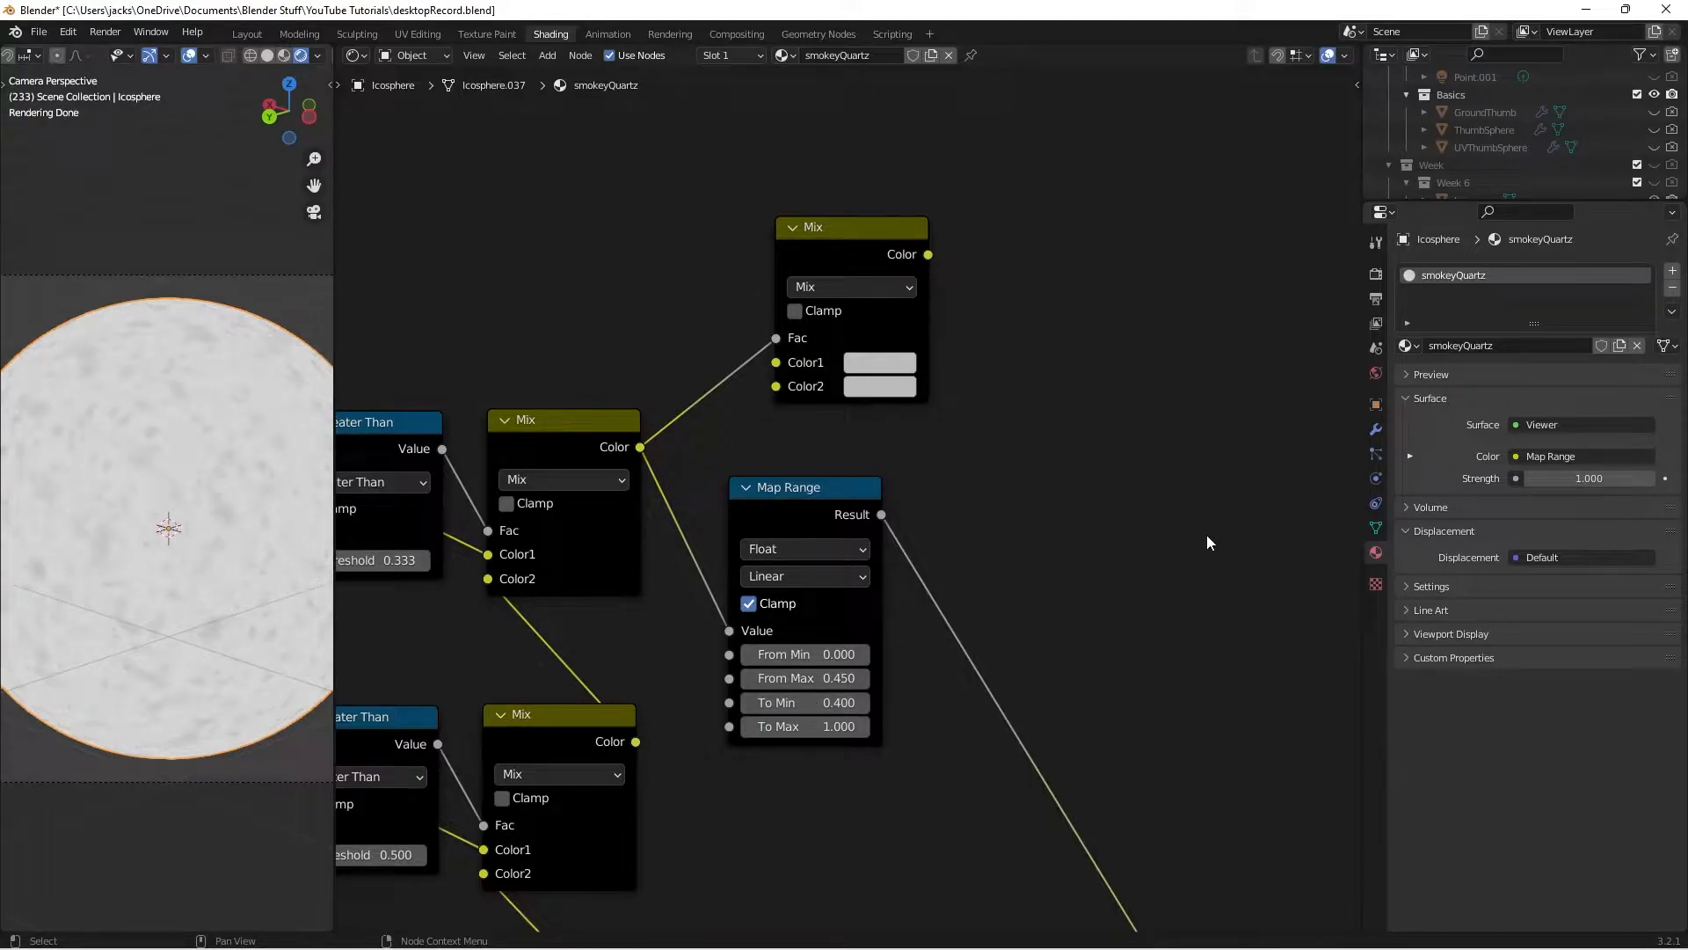
Save the file and shift the new Map Range and Mix nodes closer to the top row's Mix node
key("ctrl+s")
left_click_drag(782, 525, 768, 517)
left_click_drag(856, 240, 802, 240)
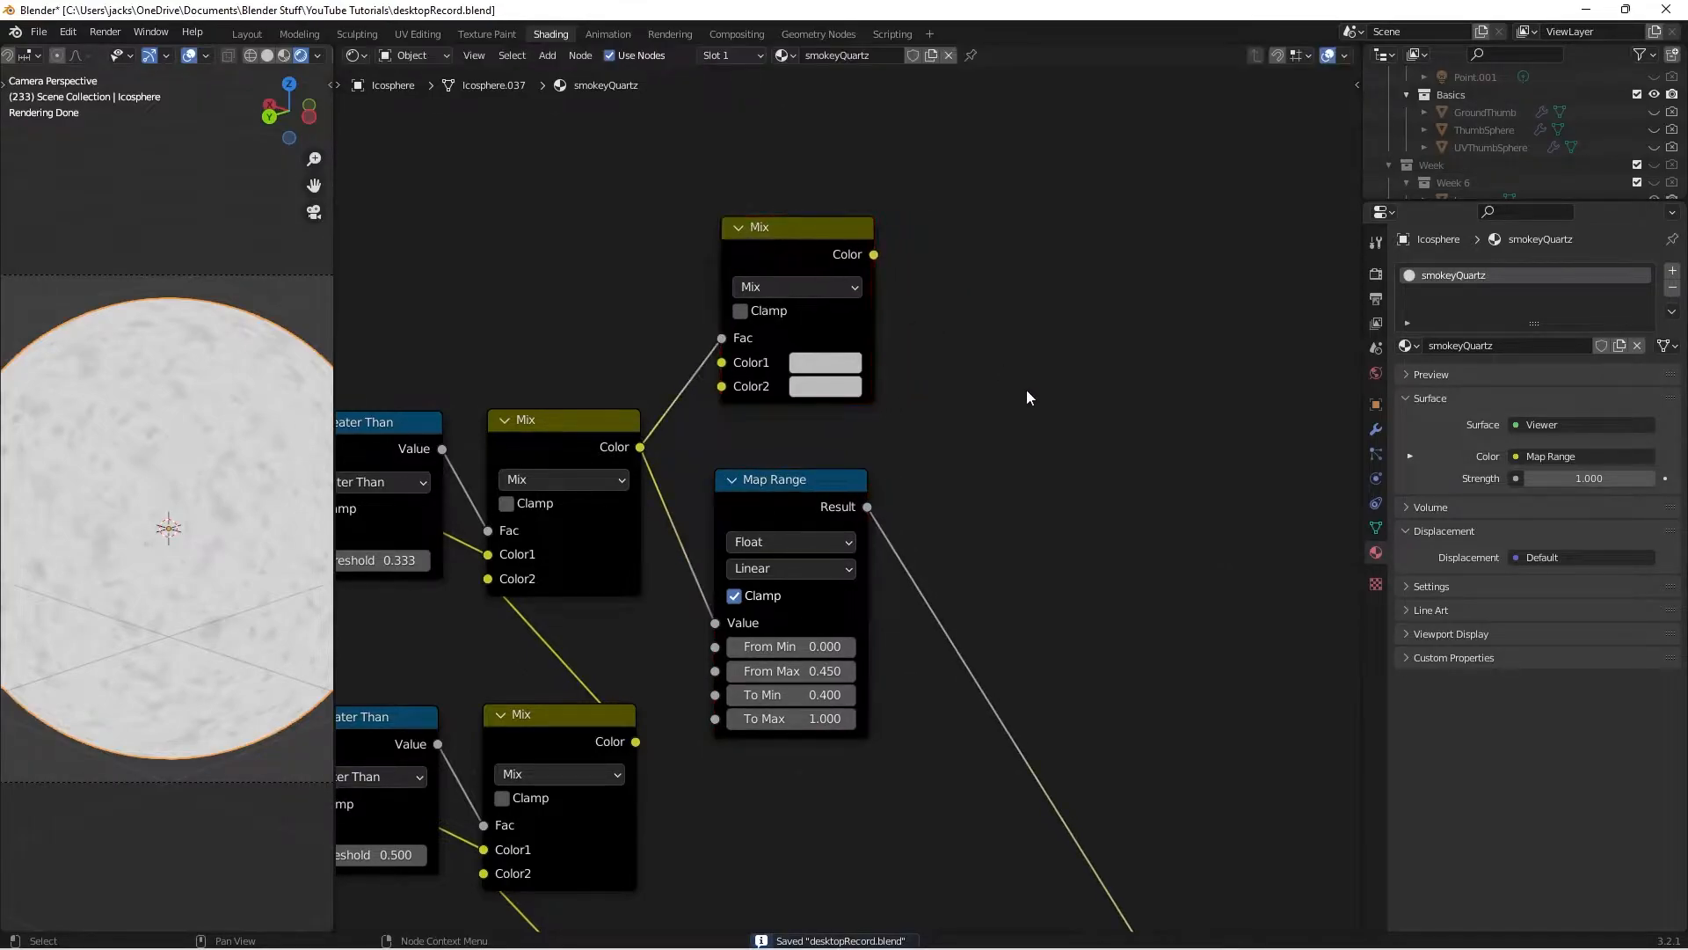
Preview the new Mix node and set its Color1 to hex 35230B
middle_click_drag(818, 287, 757, 429)
left_click(711, 397, "ctrl+shift")
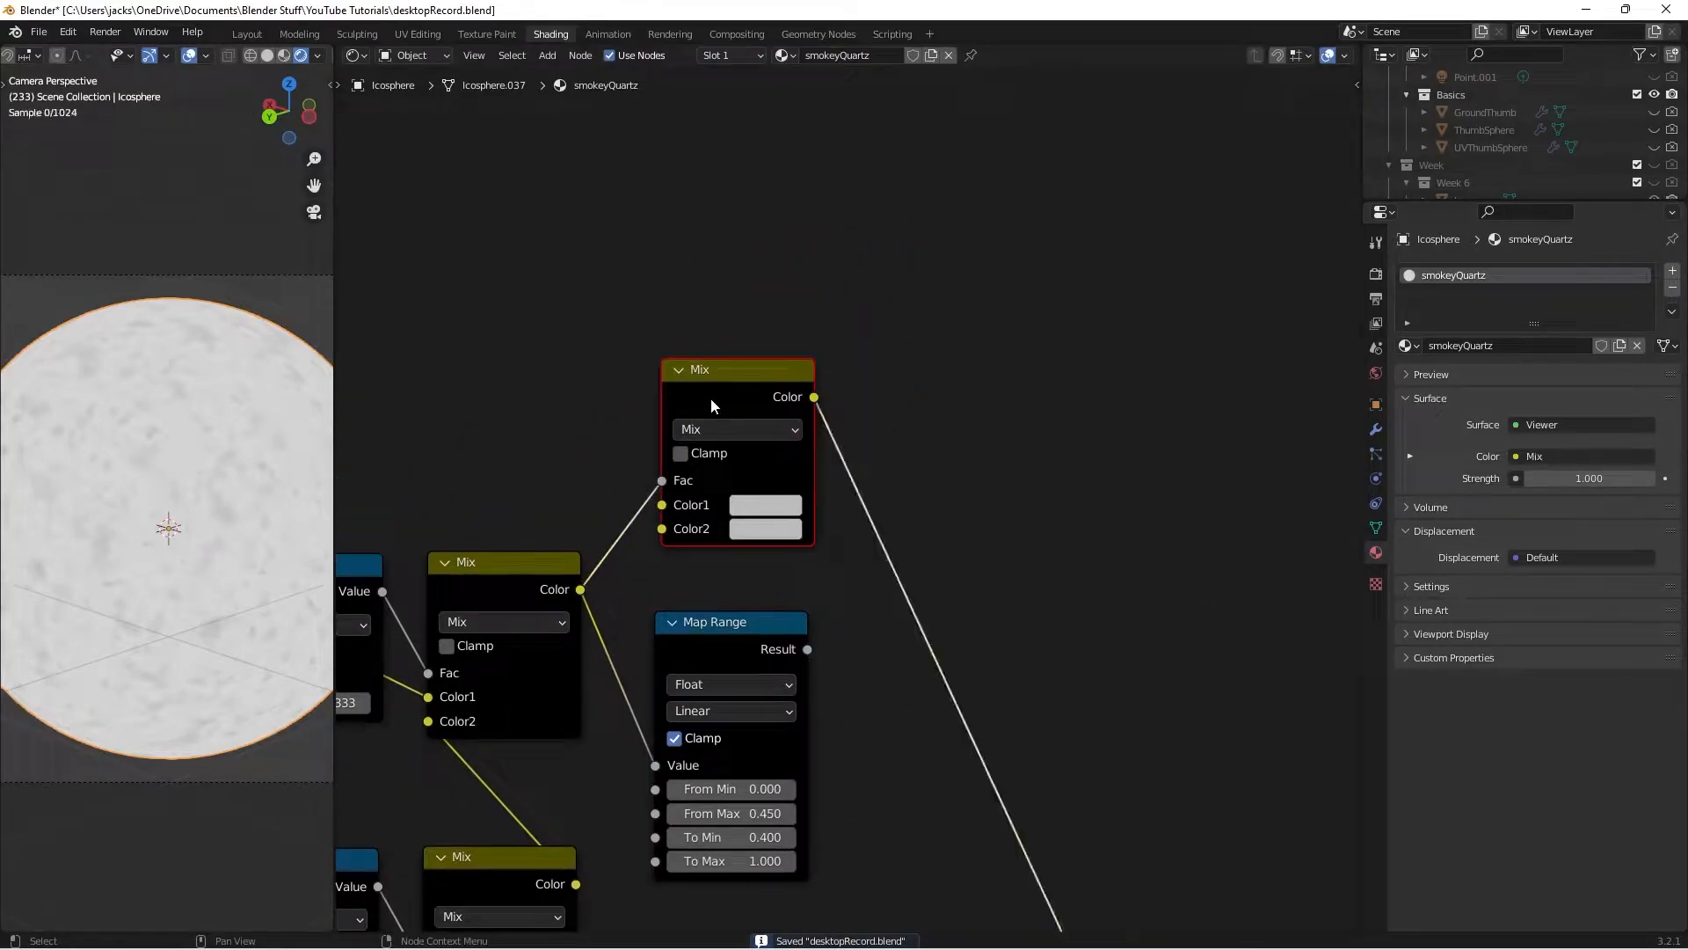
scroll(802, 565, "up", 1)
left_click(816, 528)
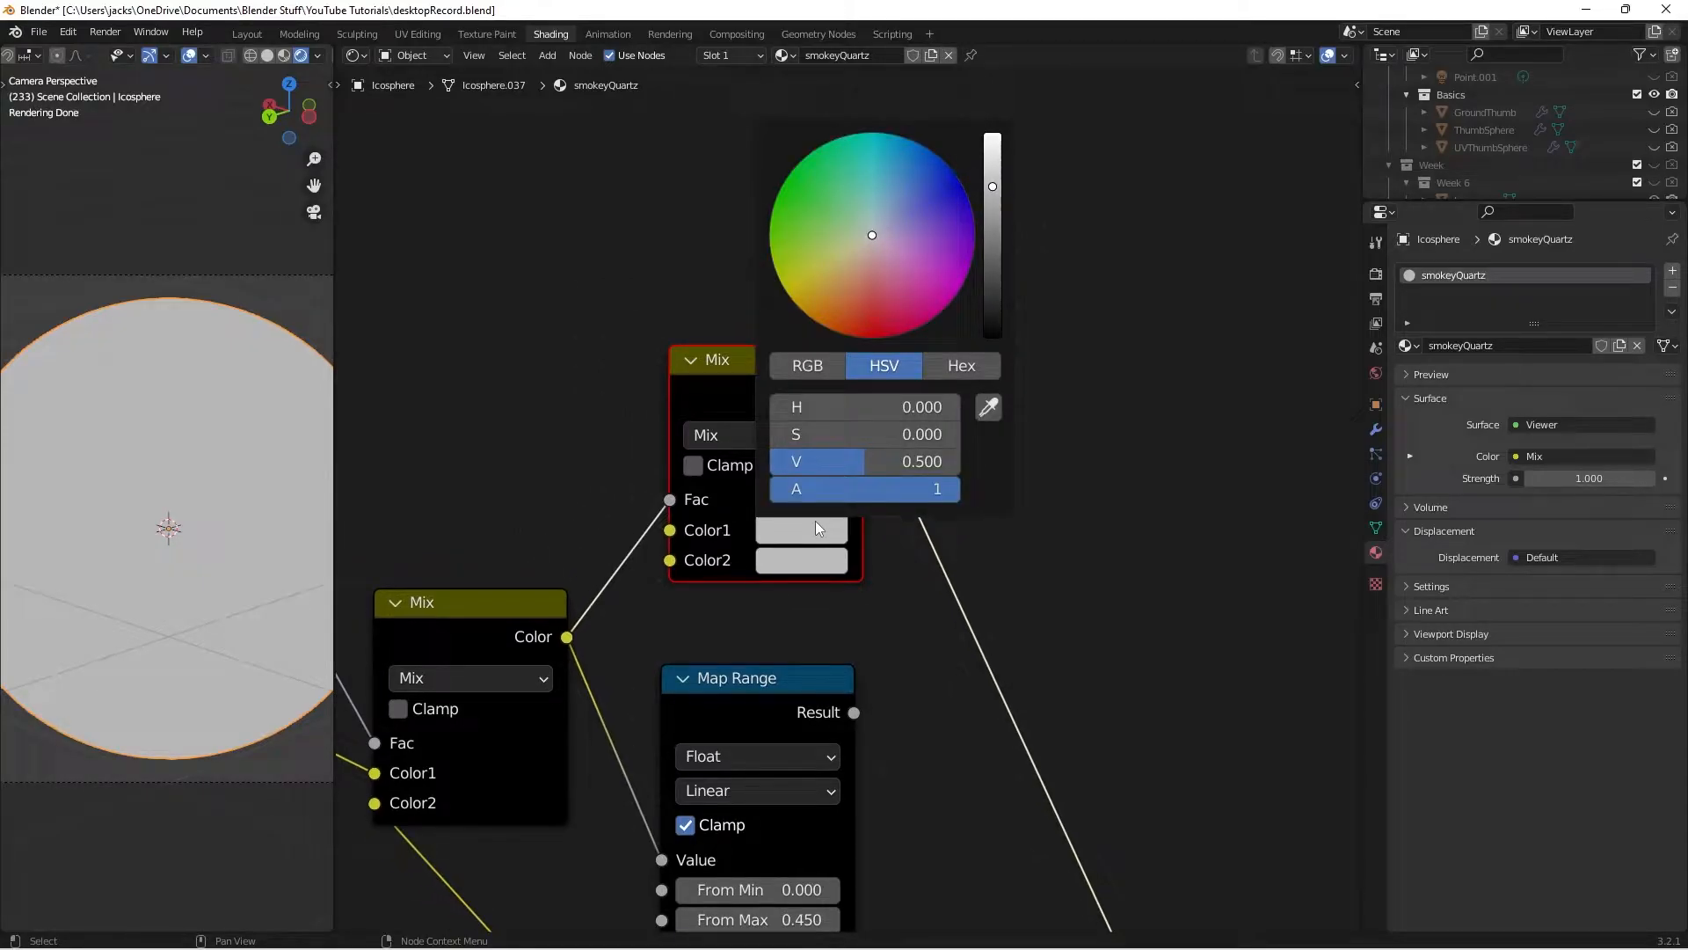
left_click(961, 365)
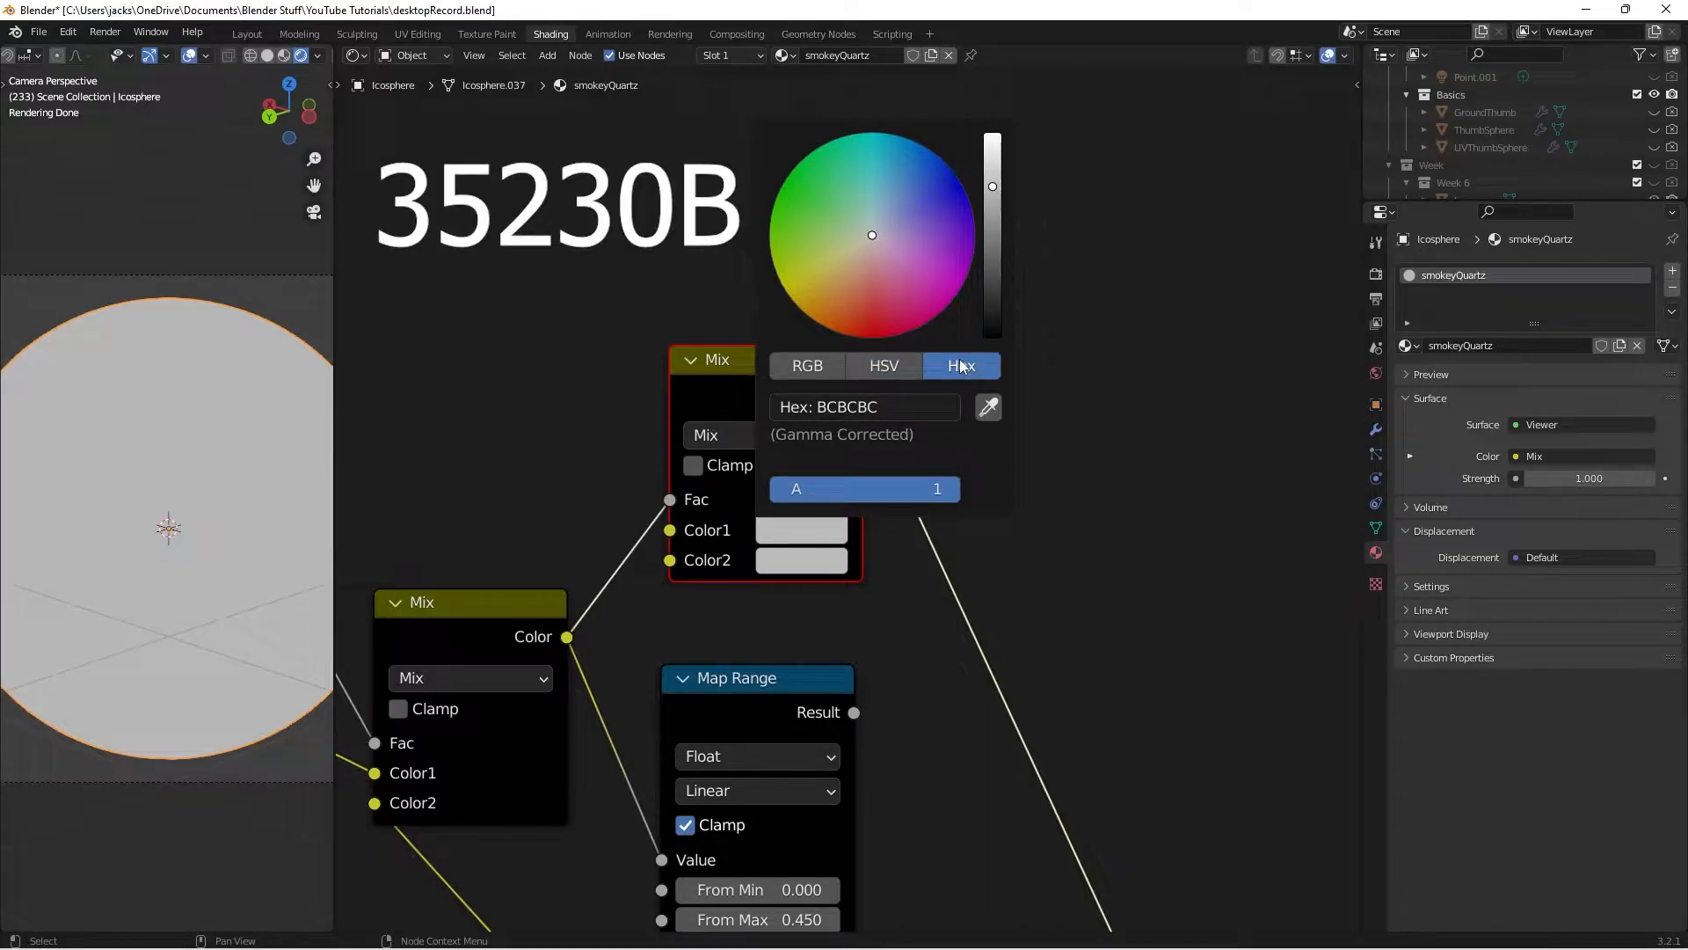
left_click(907, 408)
type("35230")
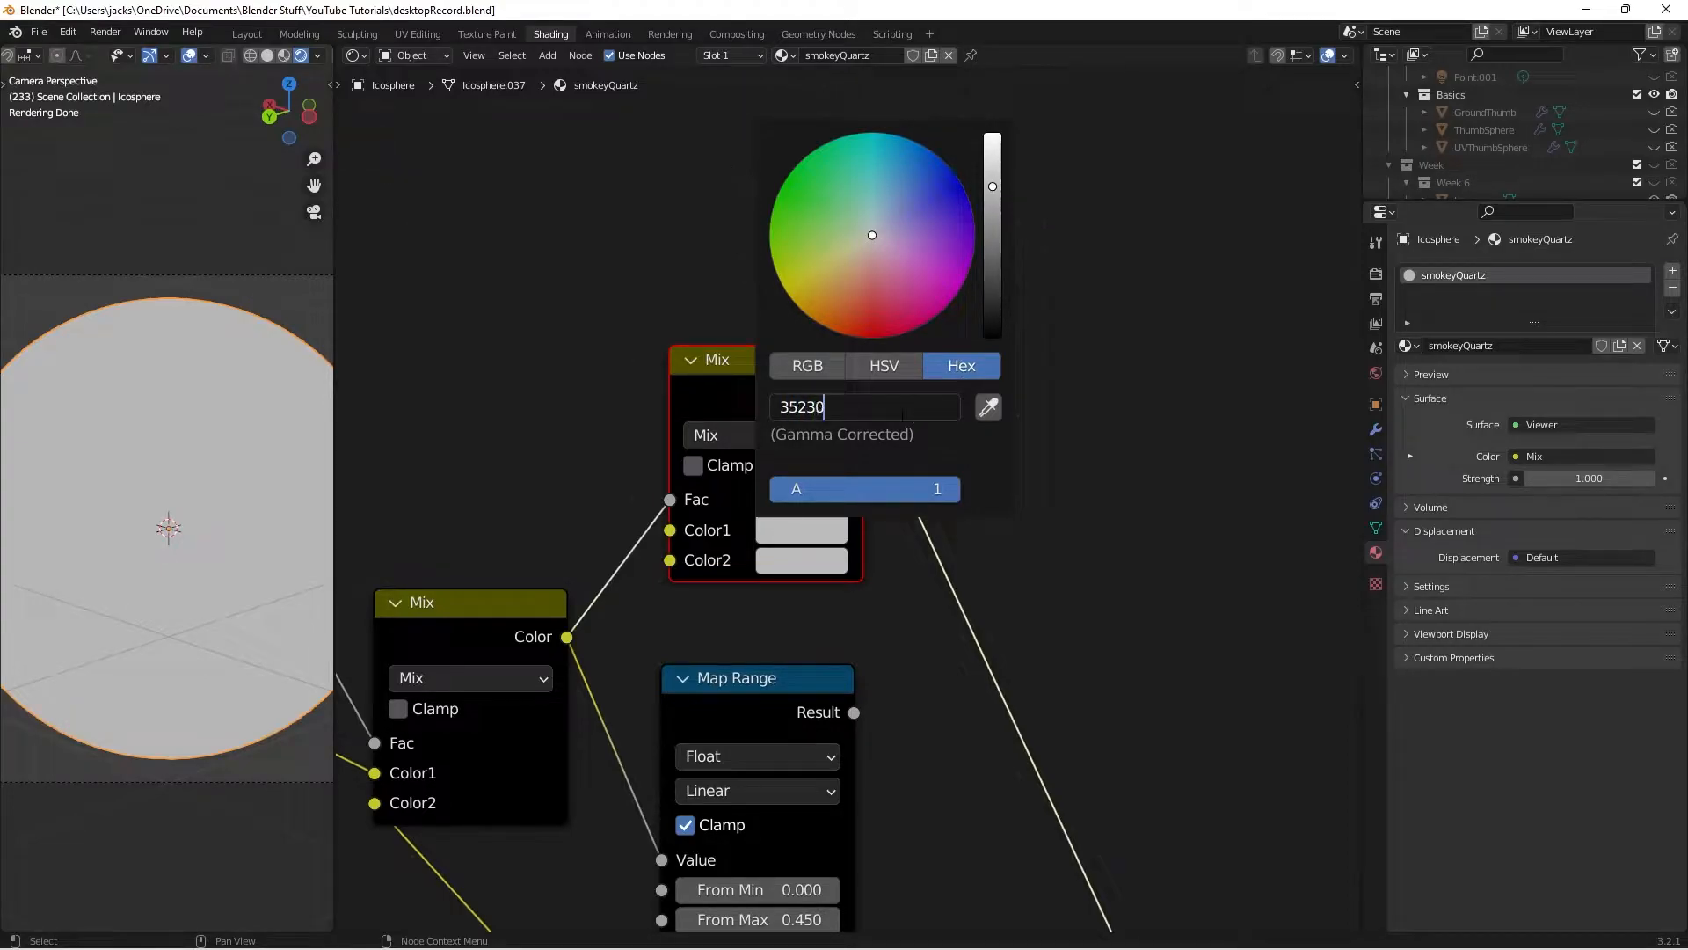
type("B")
key("Return")
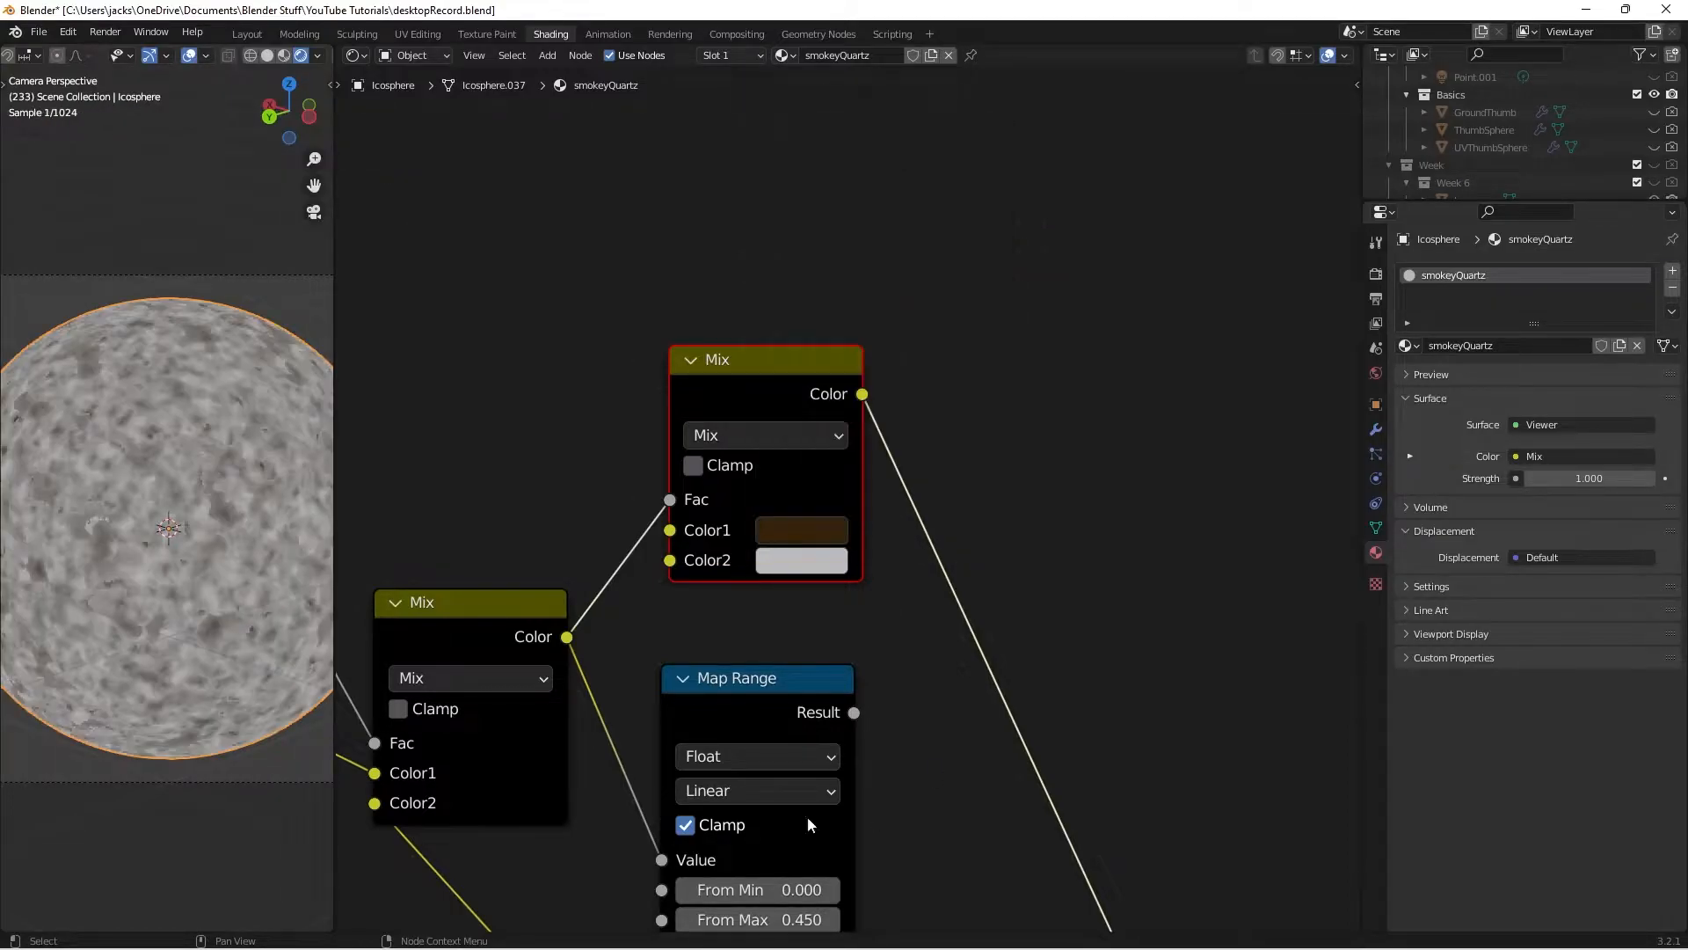
Set the new Mix node's Color2 to hex 190F0B and save the file
left_click(800, 555)
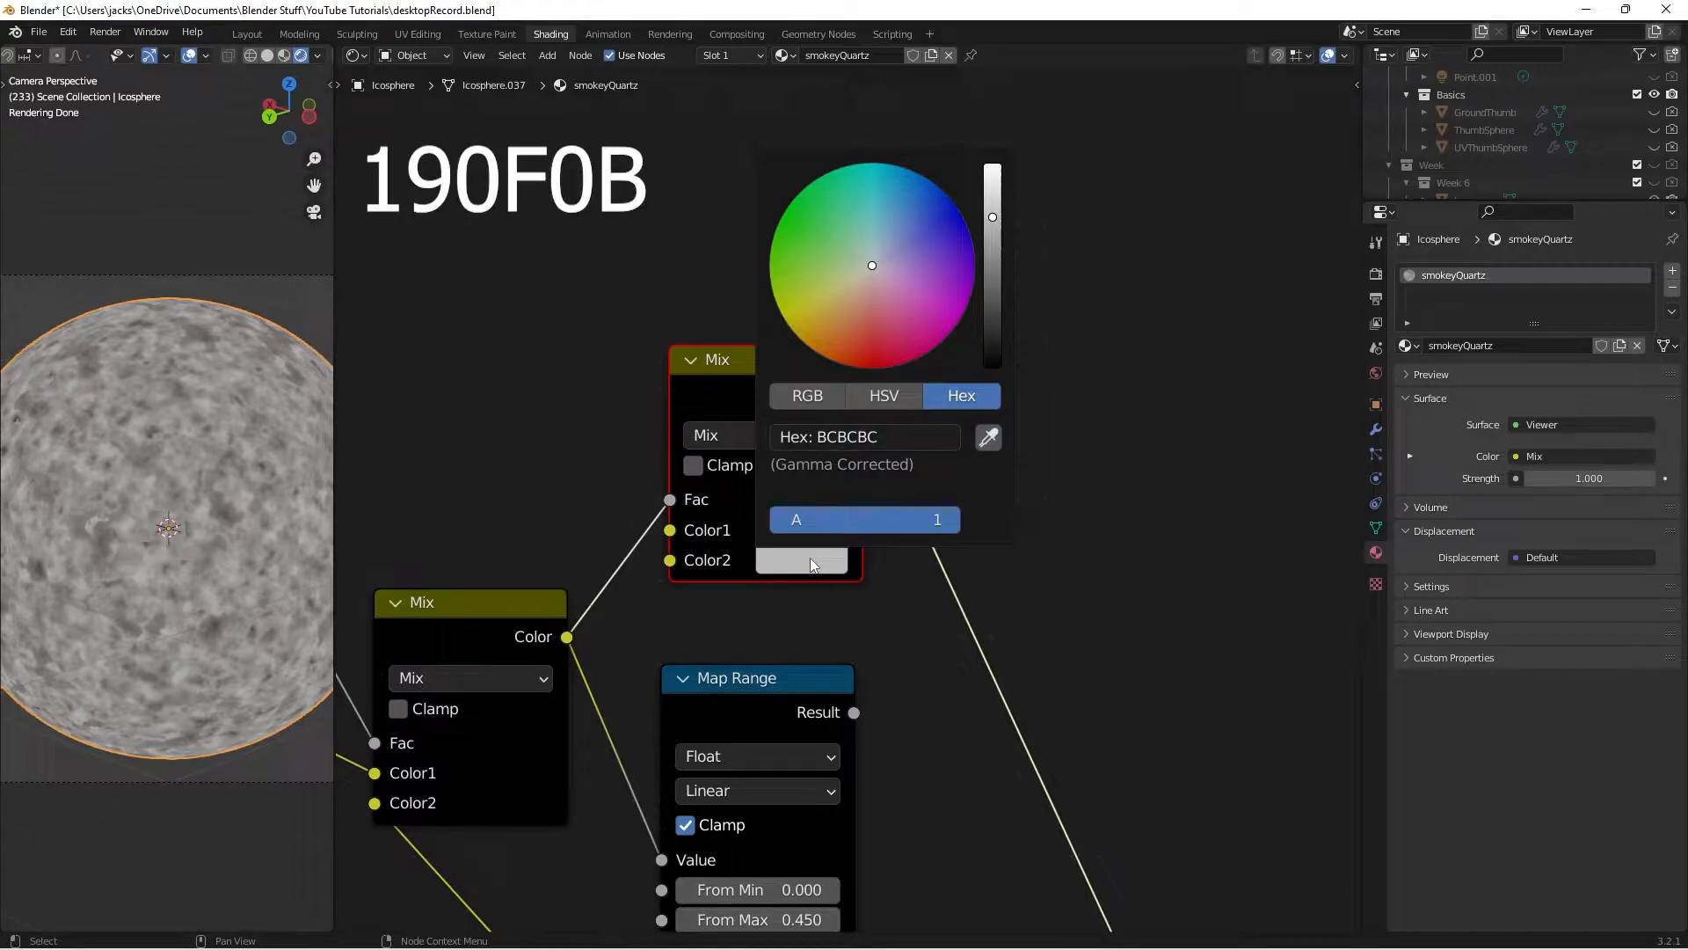
left_click(836, 435)
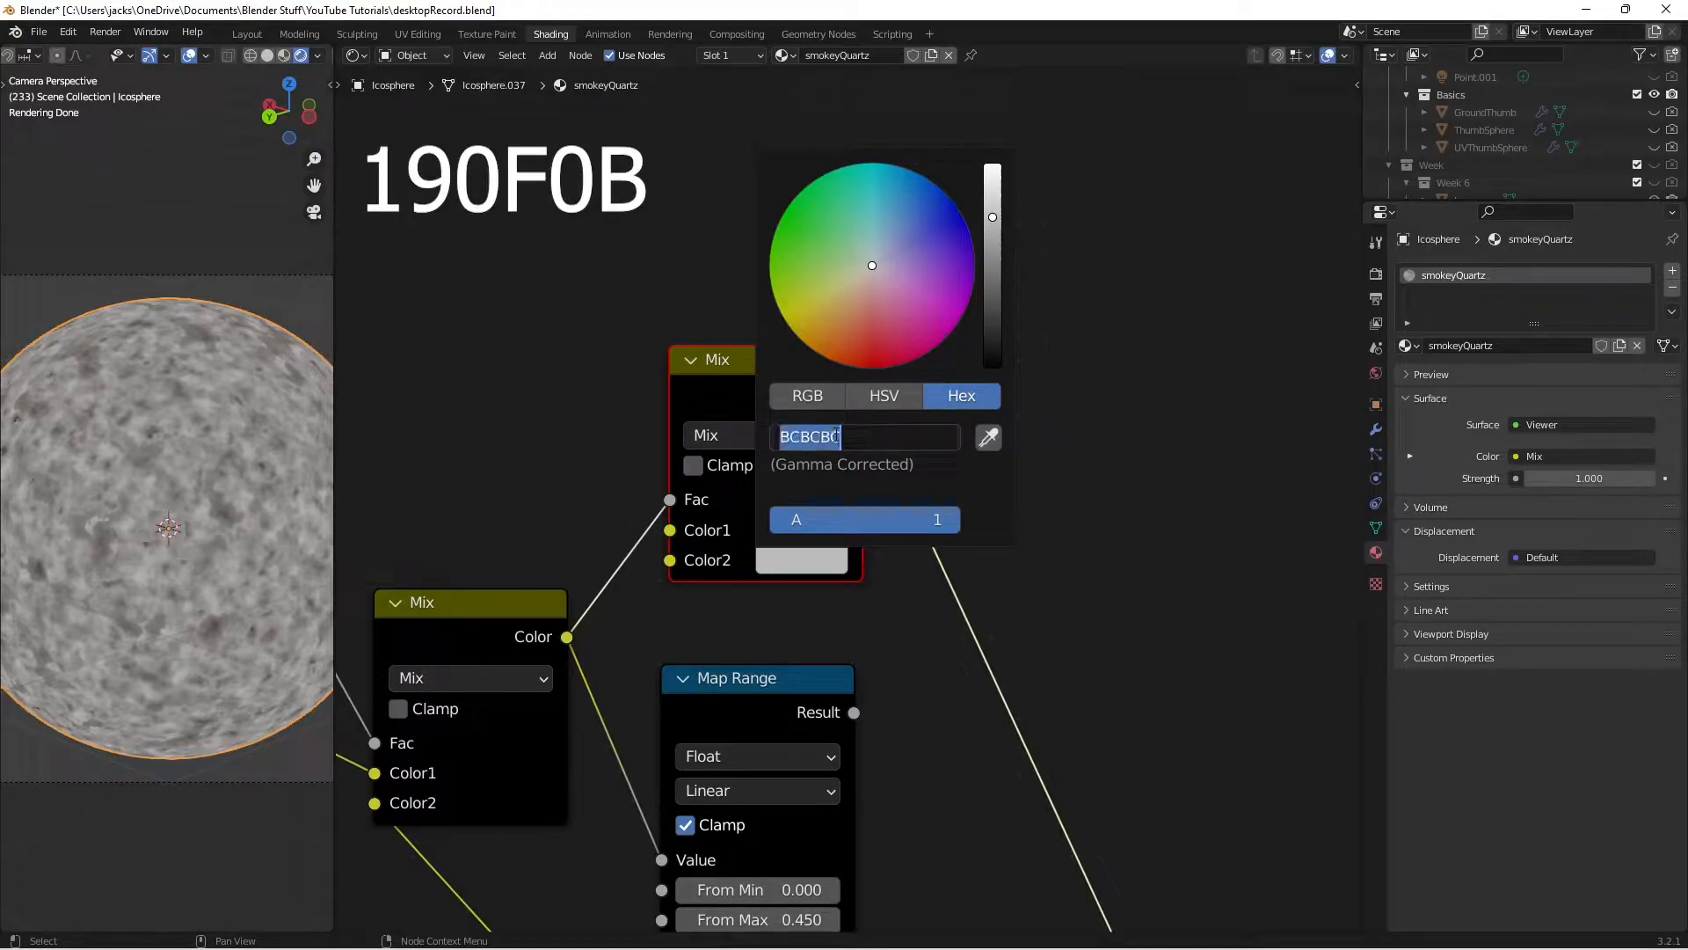
type("190F")
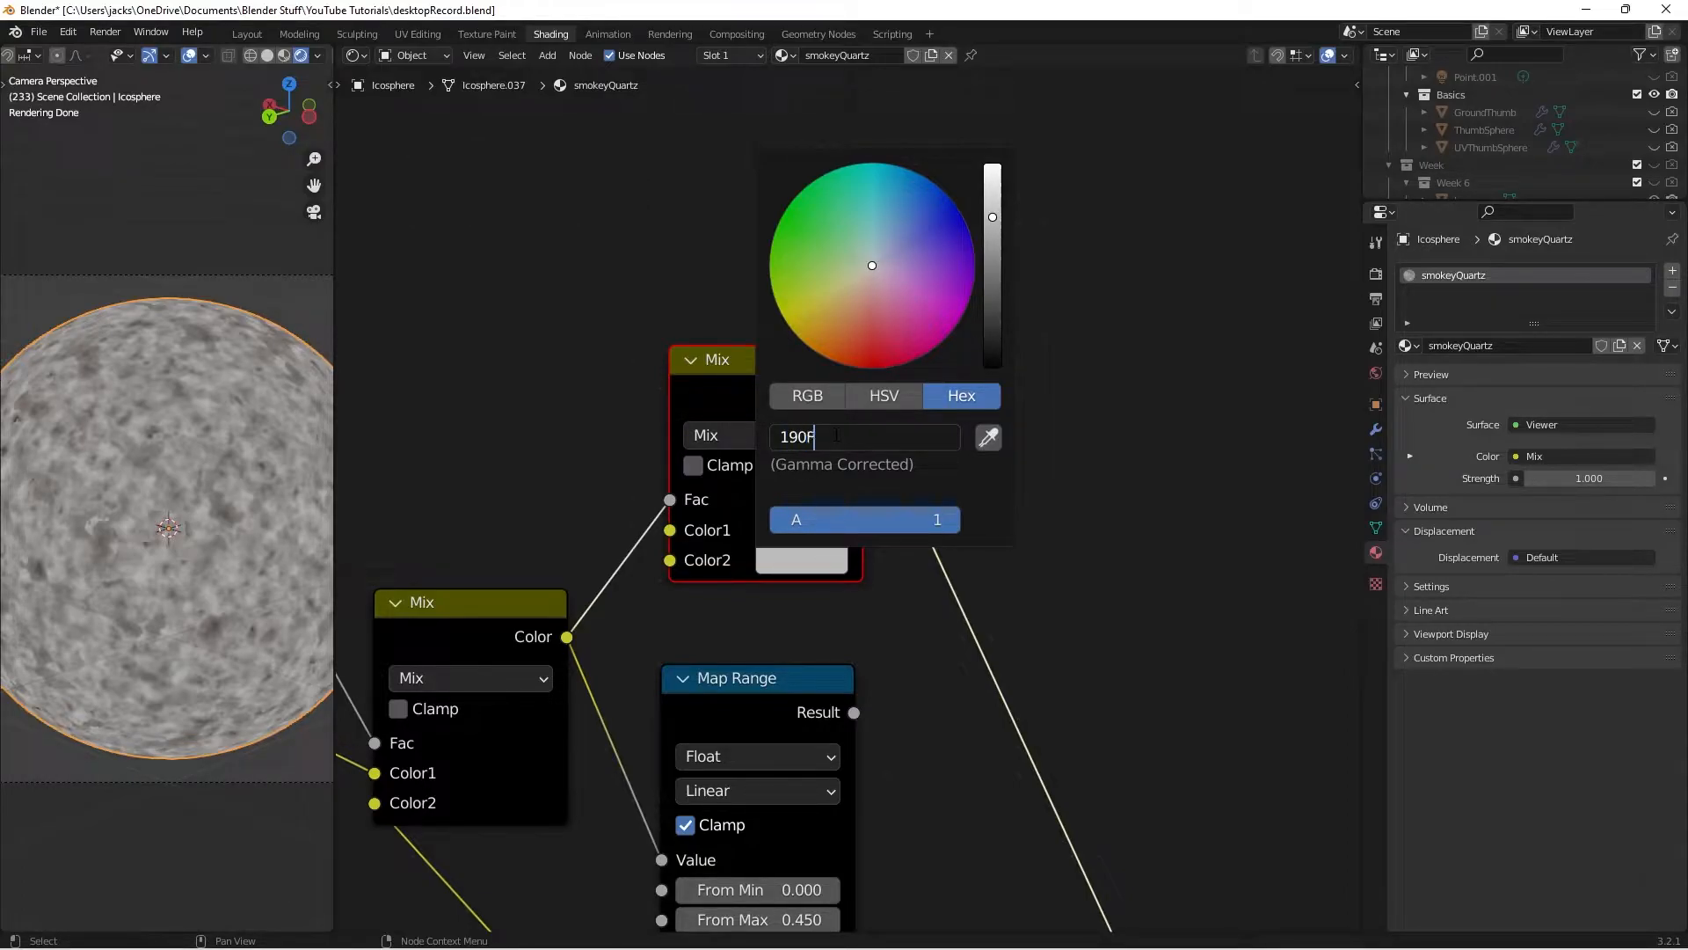
type("0B")
key("Return")
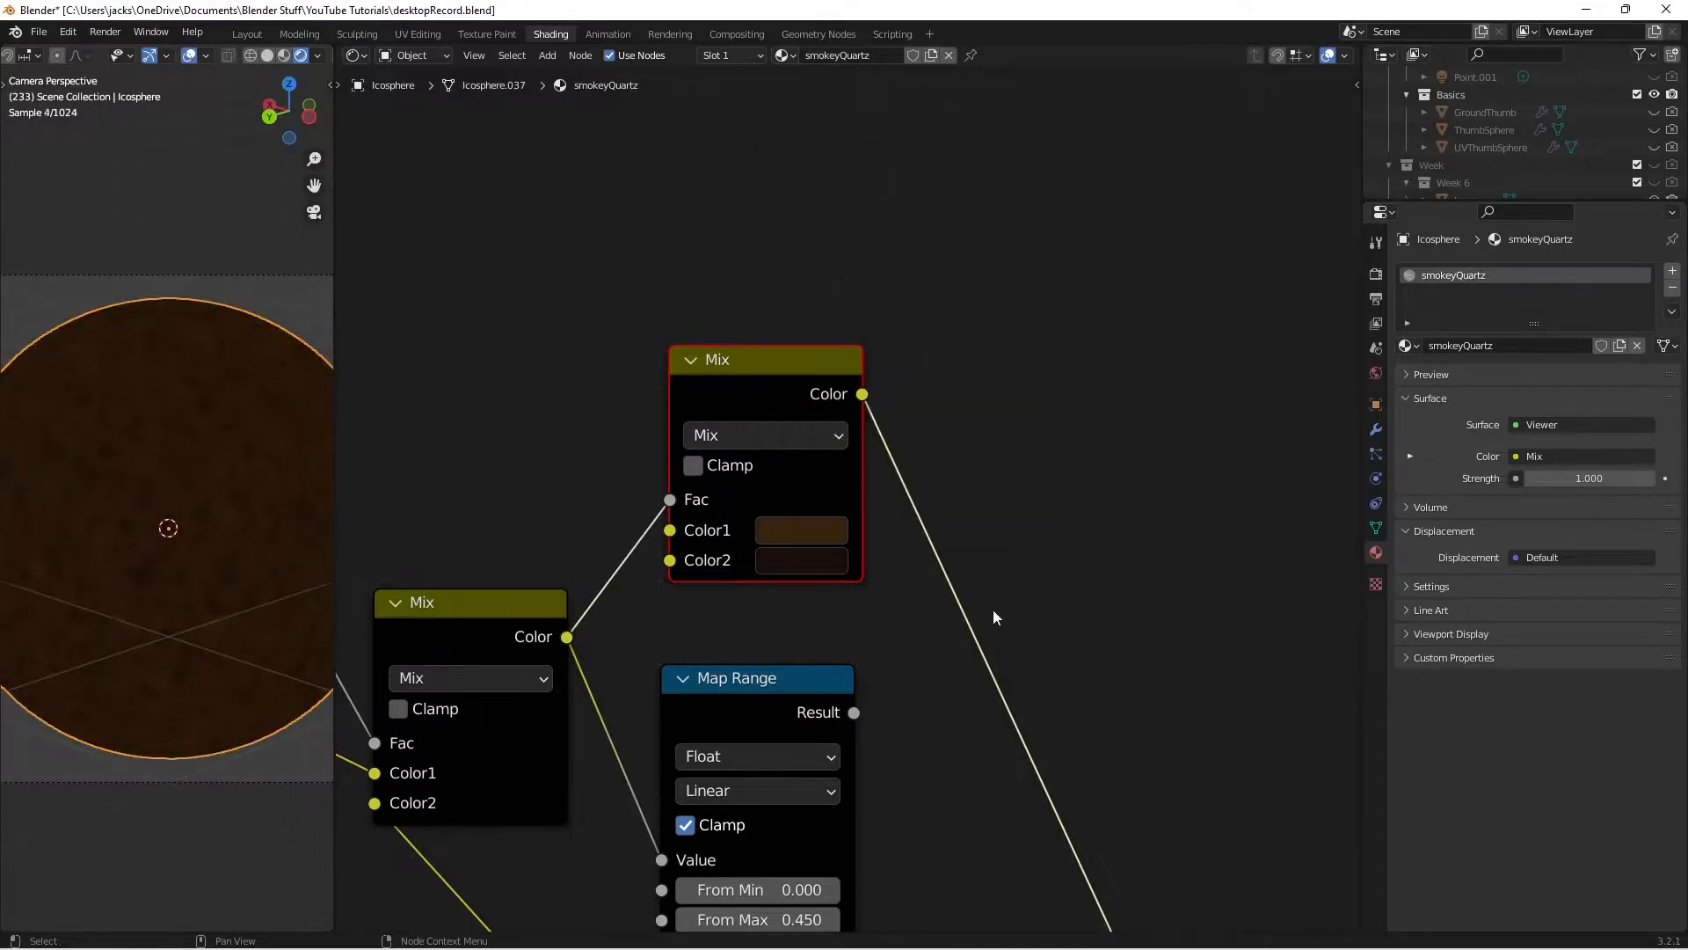
left_click_drag(756, 386, 764, 395)
left_click(1032, 437)
key("ctrl+s")
Add another MixRGB node up beyond the brown-coloured Mix node
middle_click_drag(1031, 436, 949, 477)
key("shift+a")
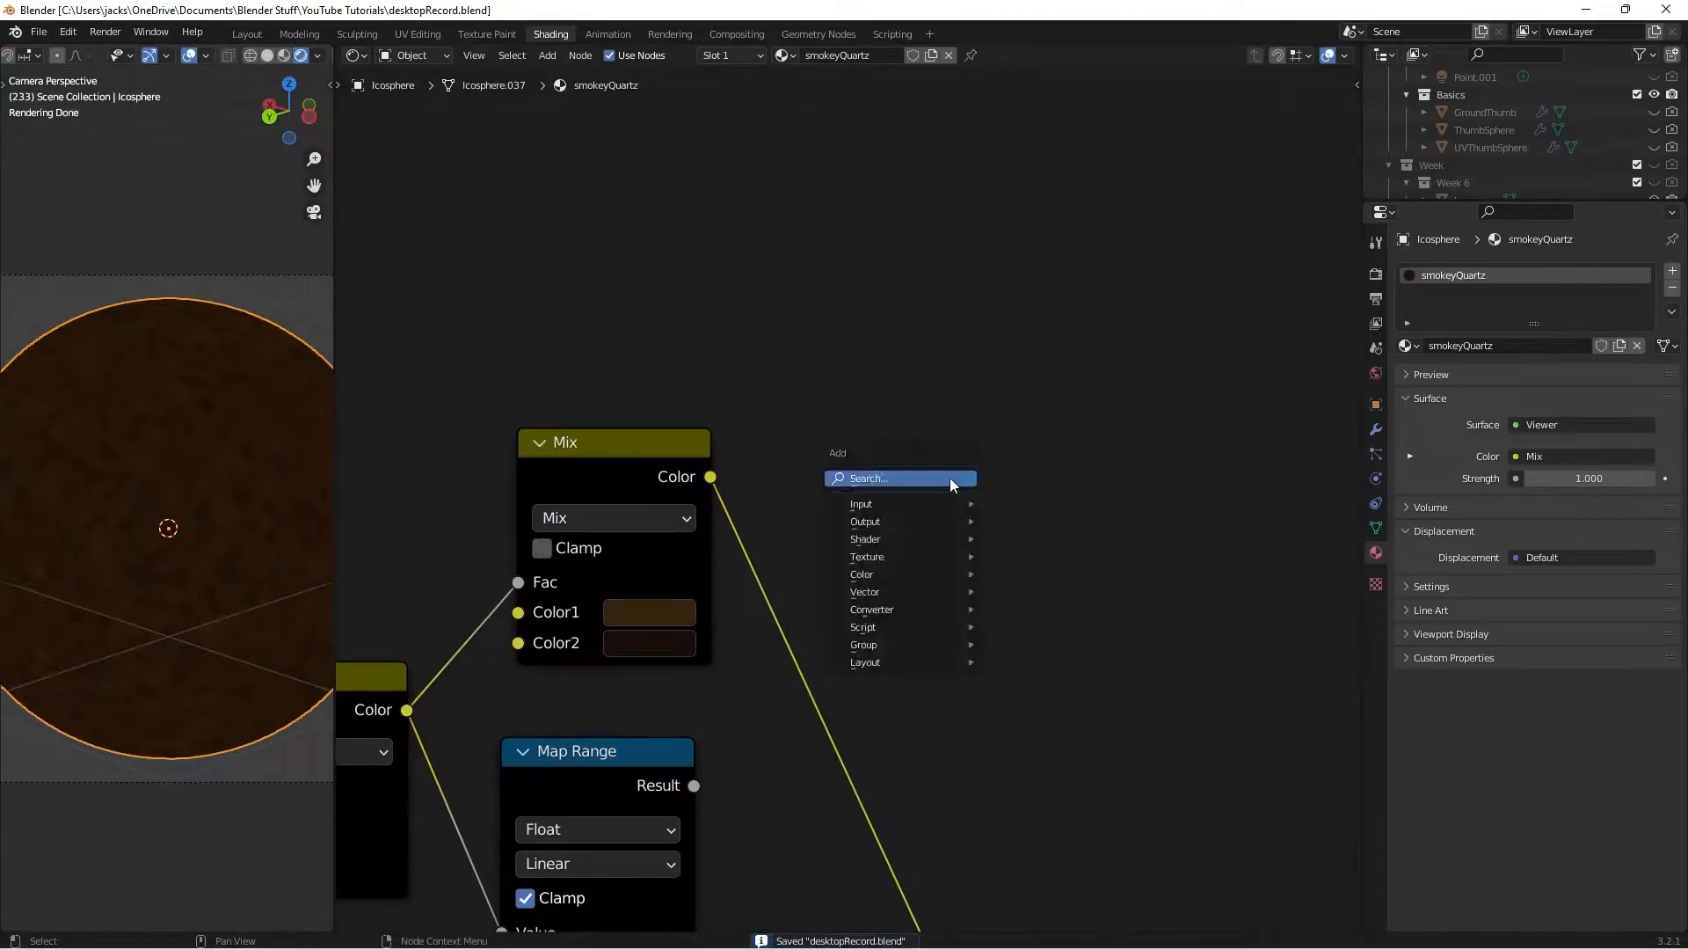
left_click(950, 478)
type("mix")
key("Return")
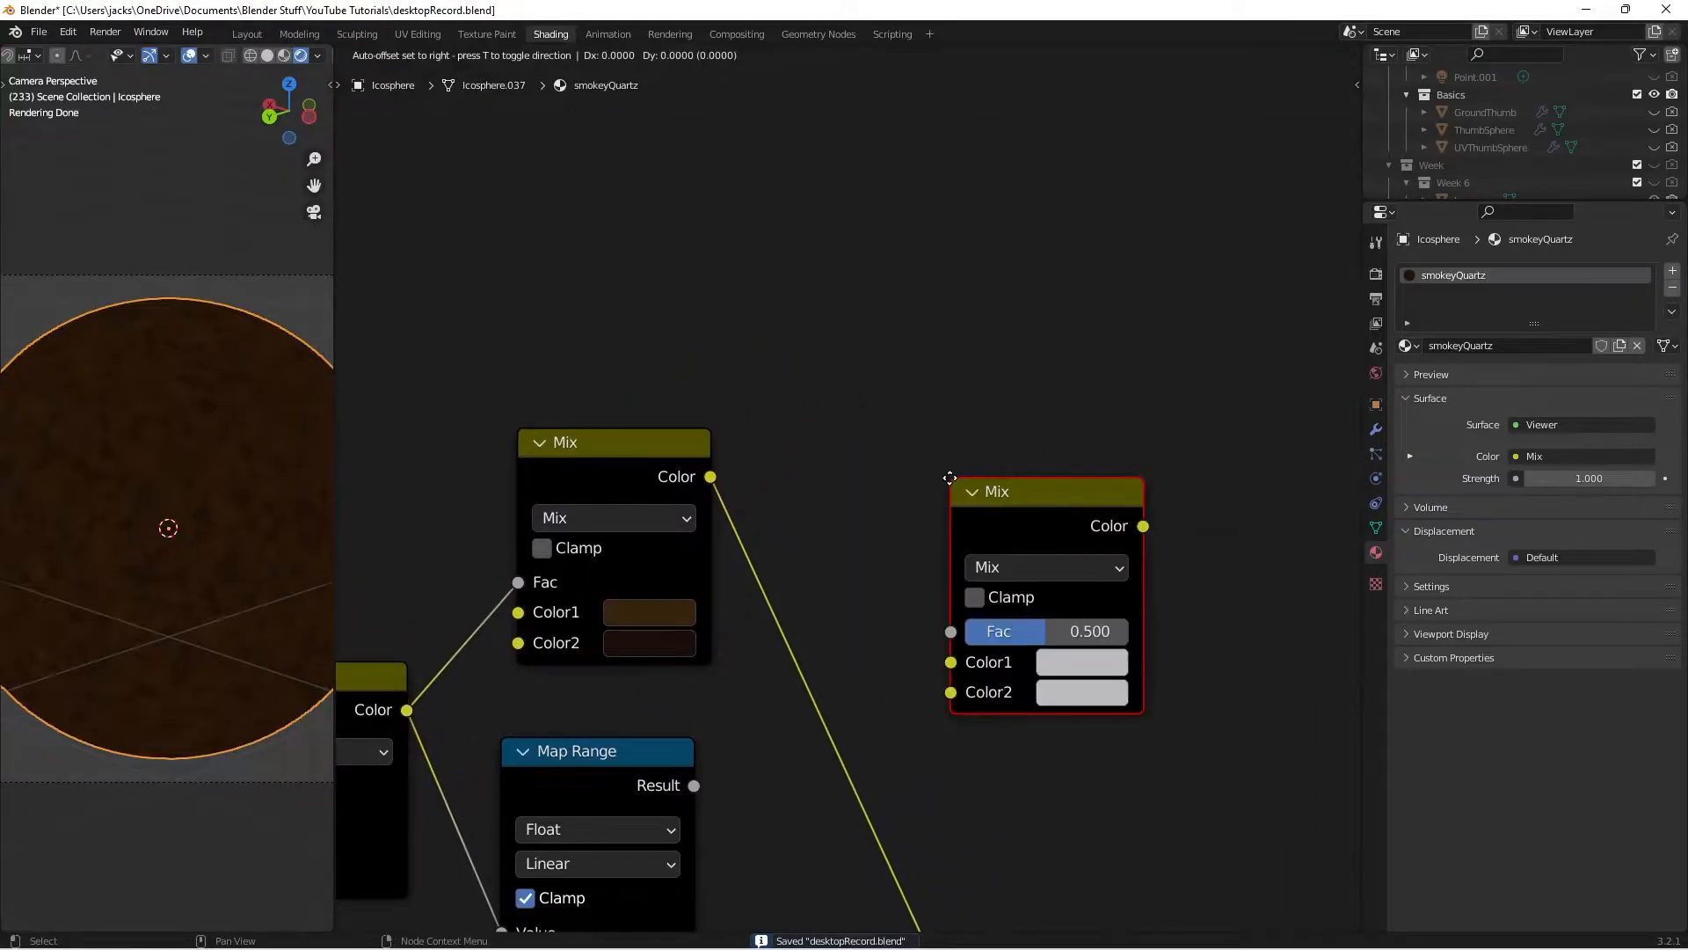
left_click(909, 251)
left_click(803, 316)
Link the brown Mix node's Color to the newest Mix node's Color2, preview the newest Mix and save the file
scroll(805, 318, "down", 2)
middle_click_drag(843, 352, 813, 484)
left_click(692, 586)
left_click_drag(694, 587, 862, 574)
left_click(744, 340)
middle_click_drag(893, 437, 904, 456)
left_click(931, 442, "ctrl+shift")
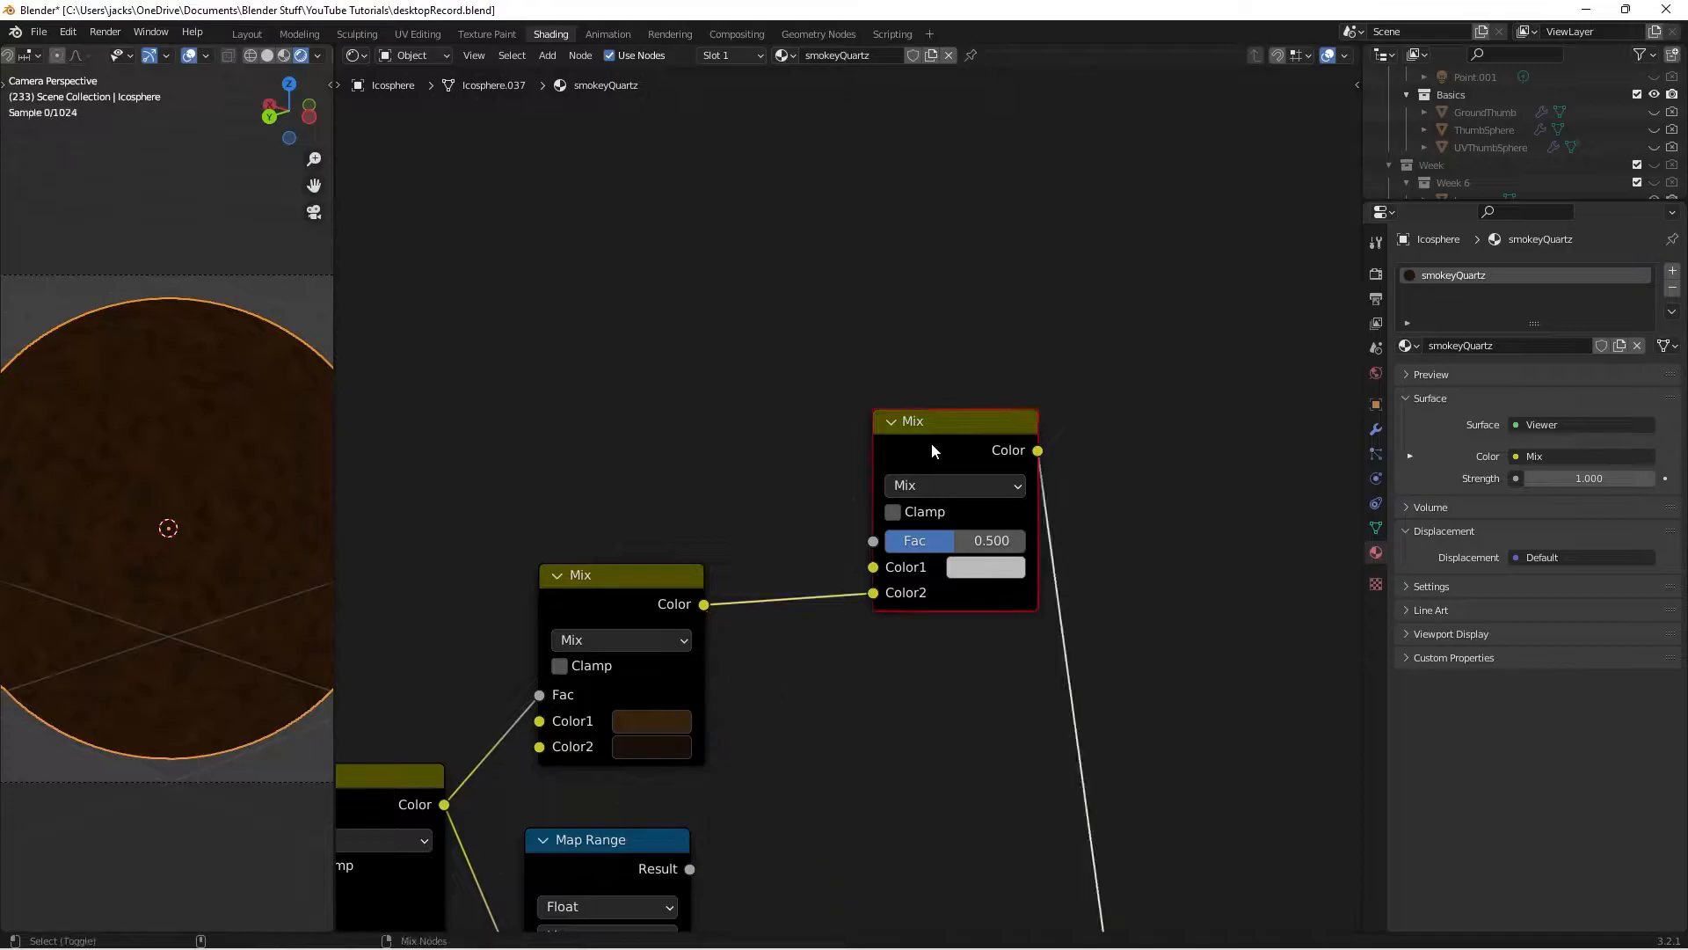
left_click(707, 449)
key("ctrl+s")
Duplicate the top row's Noise Texture and Map Range with their incoming link and place the copies above the brown Mix node
middle_click_drag(707, 444, 1014, 444, "ctrl")
scroll(844, 496, "down", 1)
middle_click_drag(783, 522, 819, 438)
left_click_drag(516, 521, 668, 624)
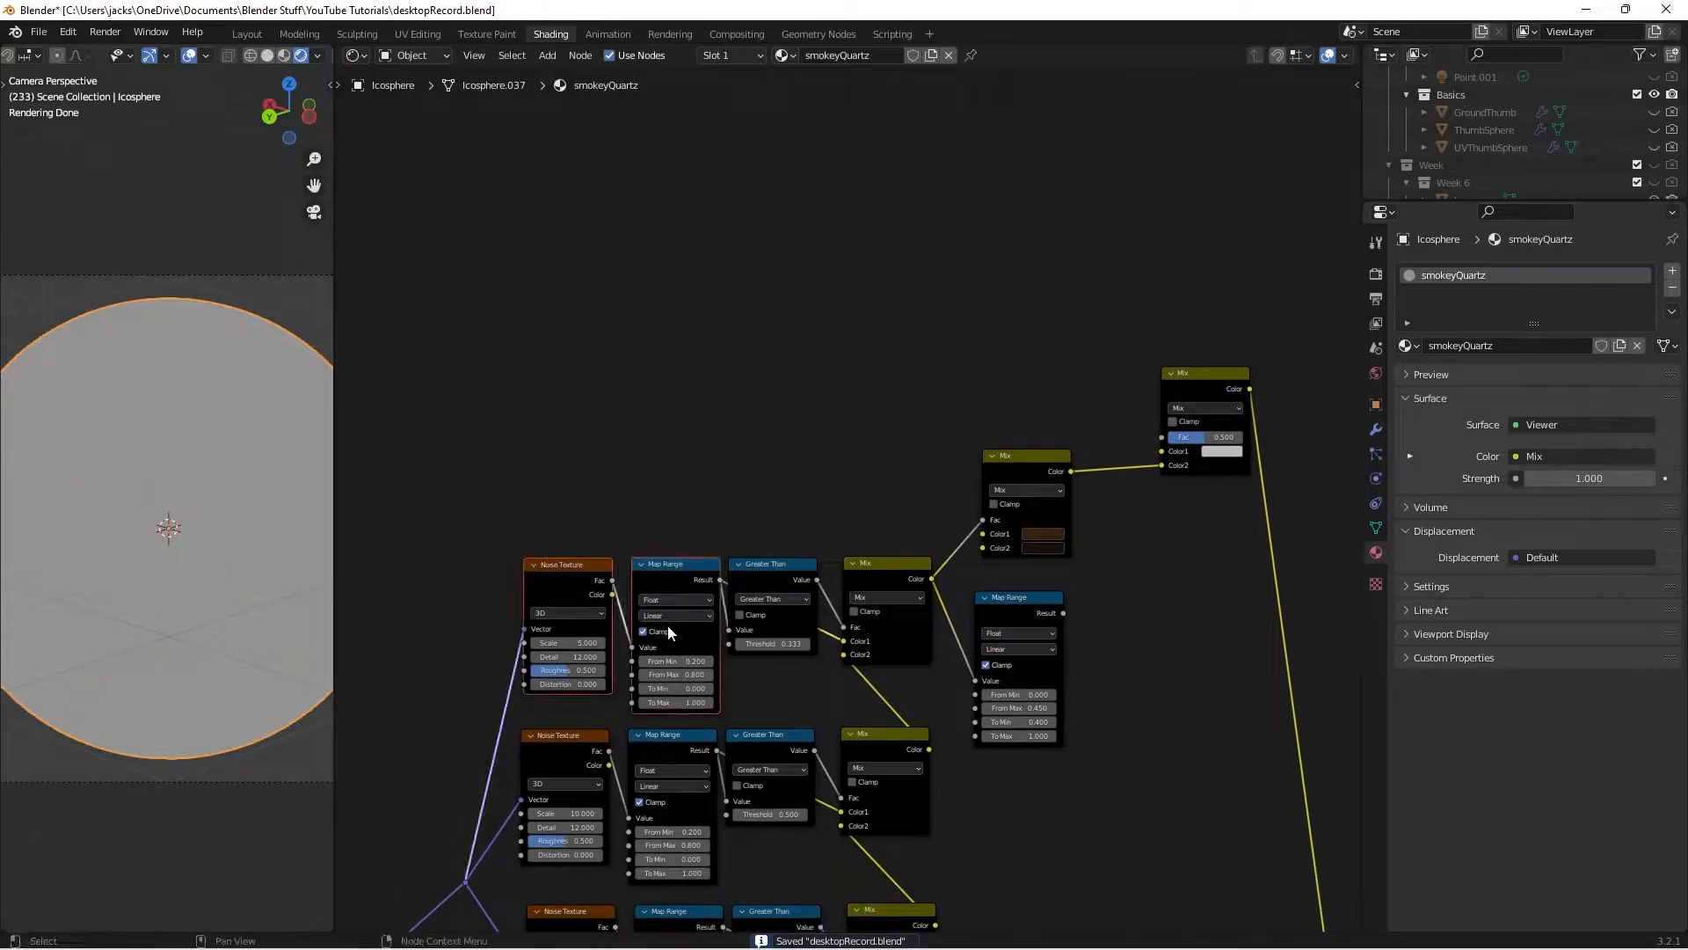
key("shift+d")
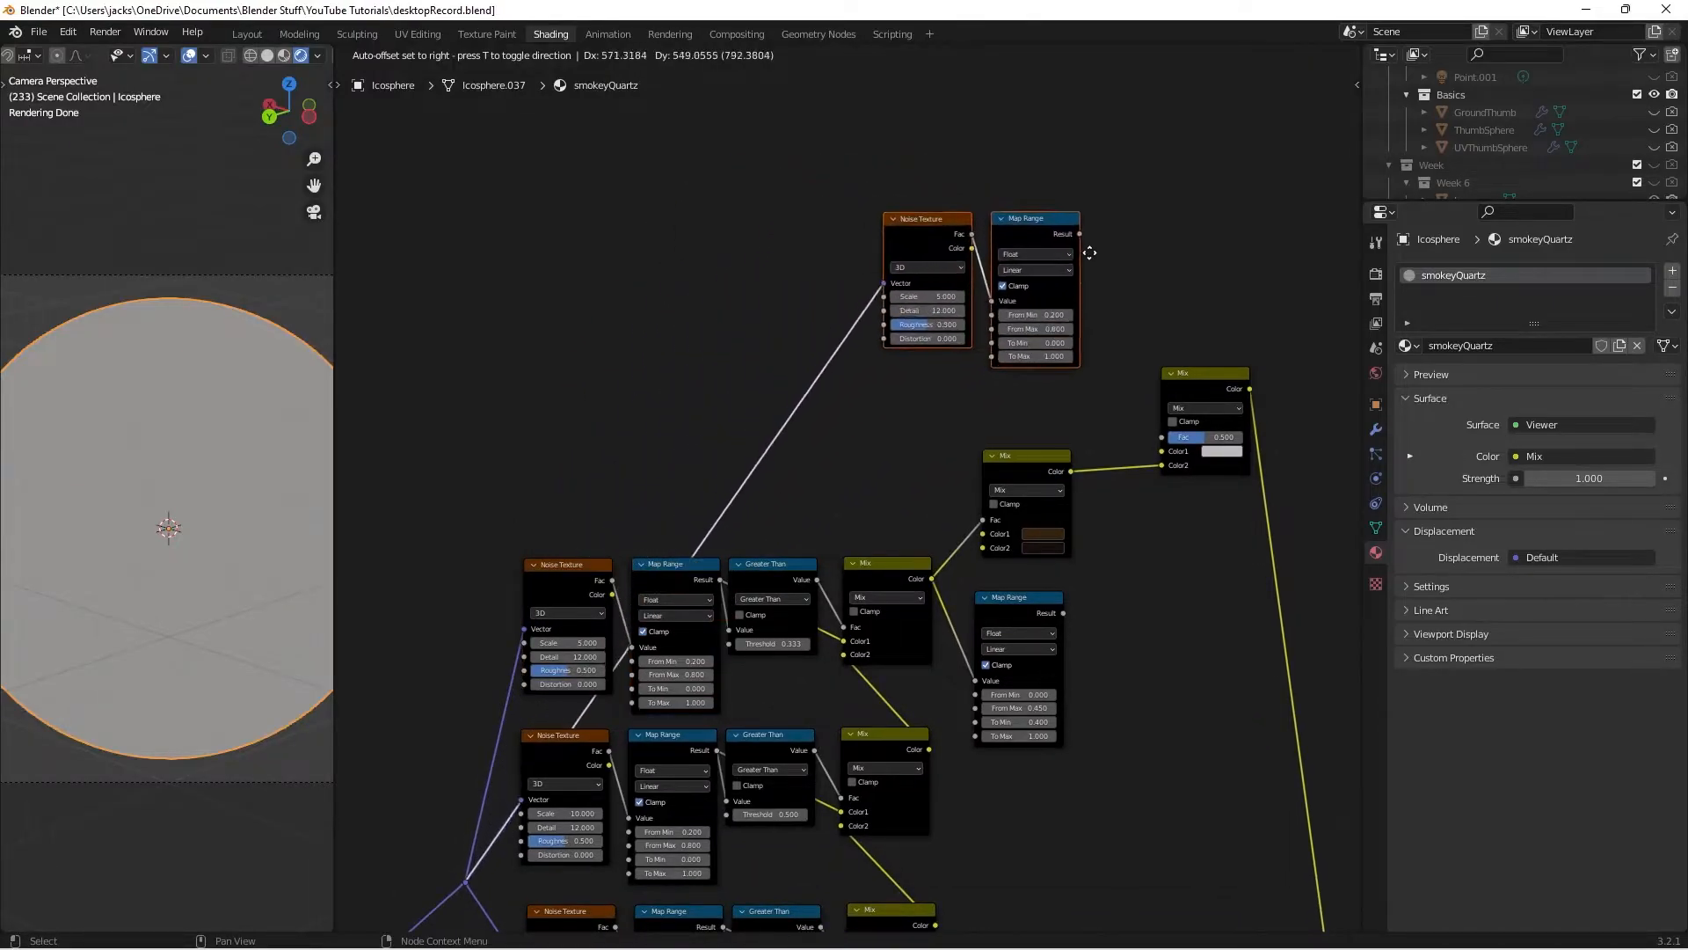
left_click(1062, 255)
left_click(800, 440)
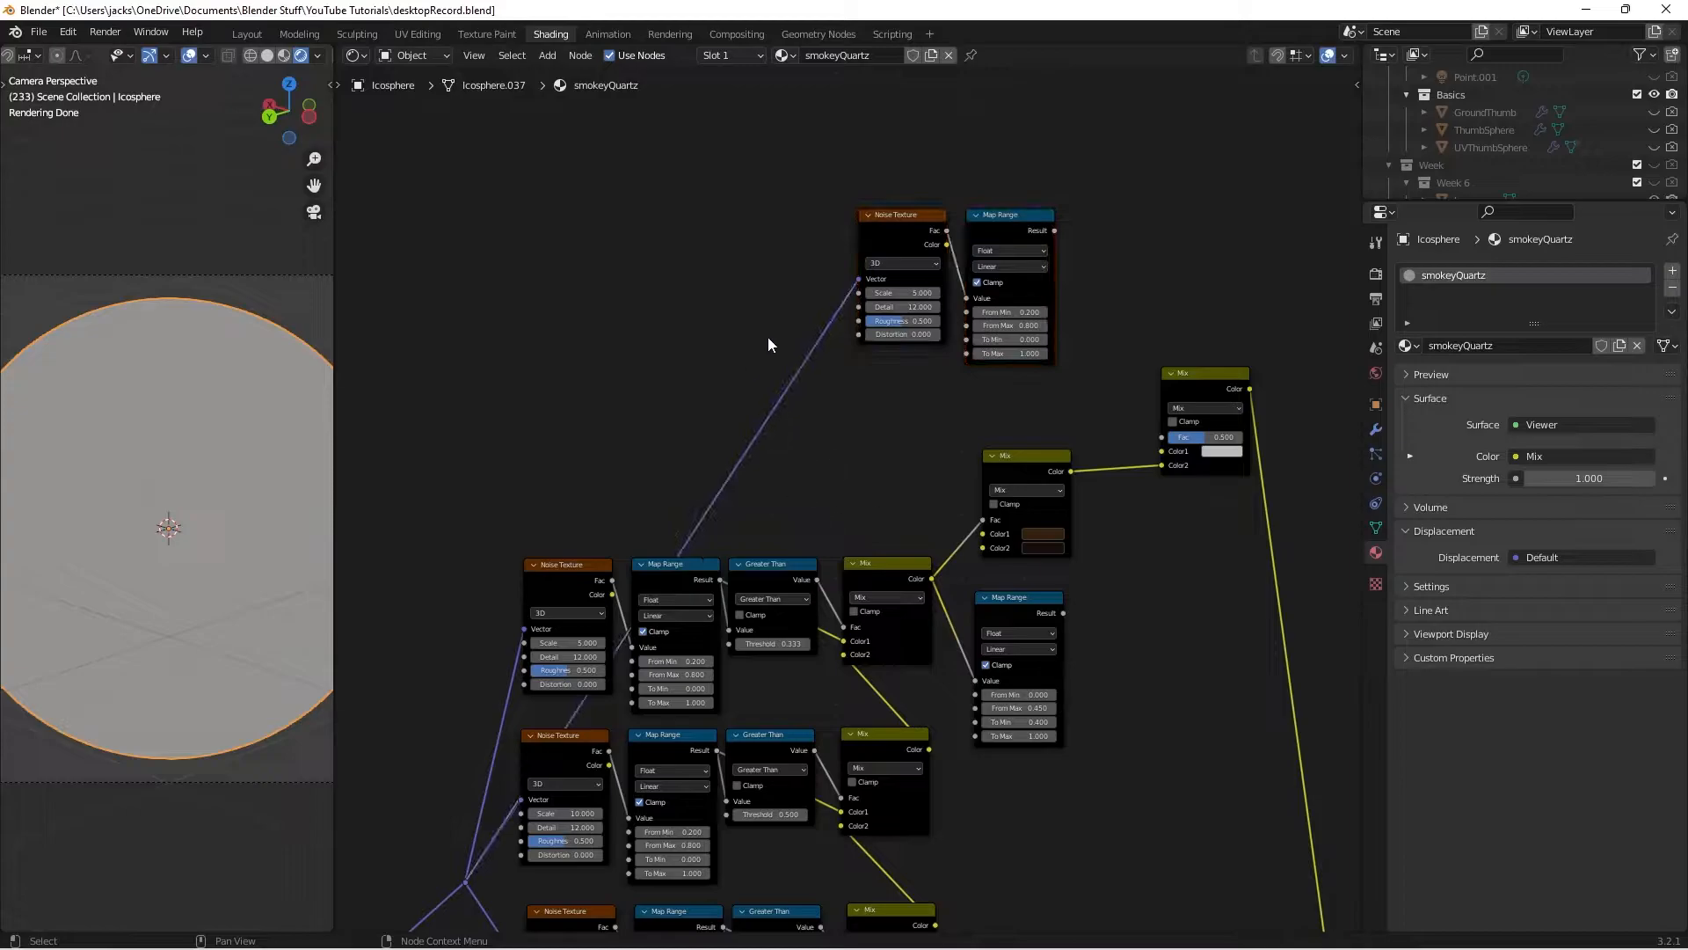
Insert a reroute on the duplicated Noise Texture's Vector link, move it clear above the noise rows and save the file
right_click_drag(807, 420, 694, 373, "shift")
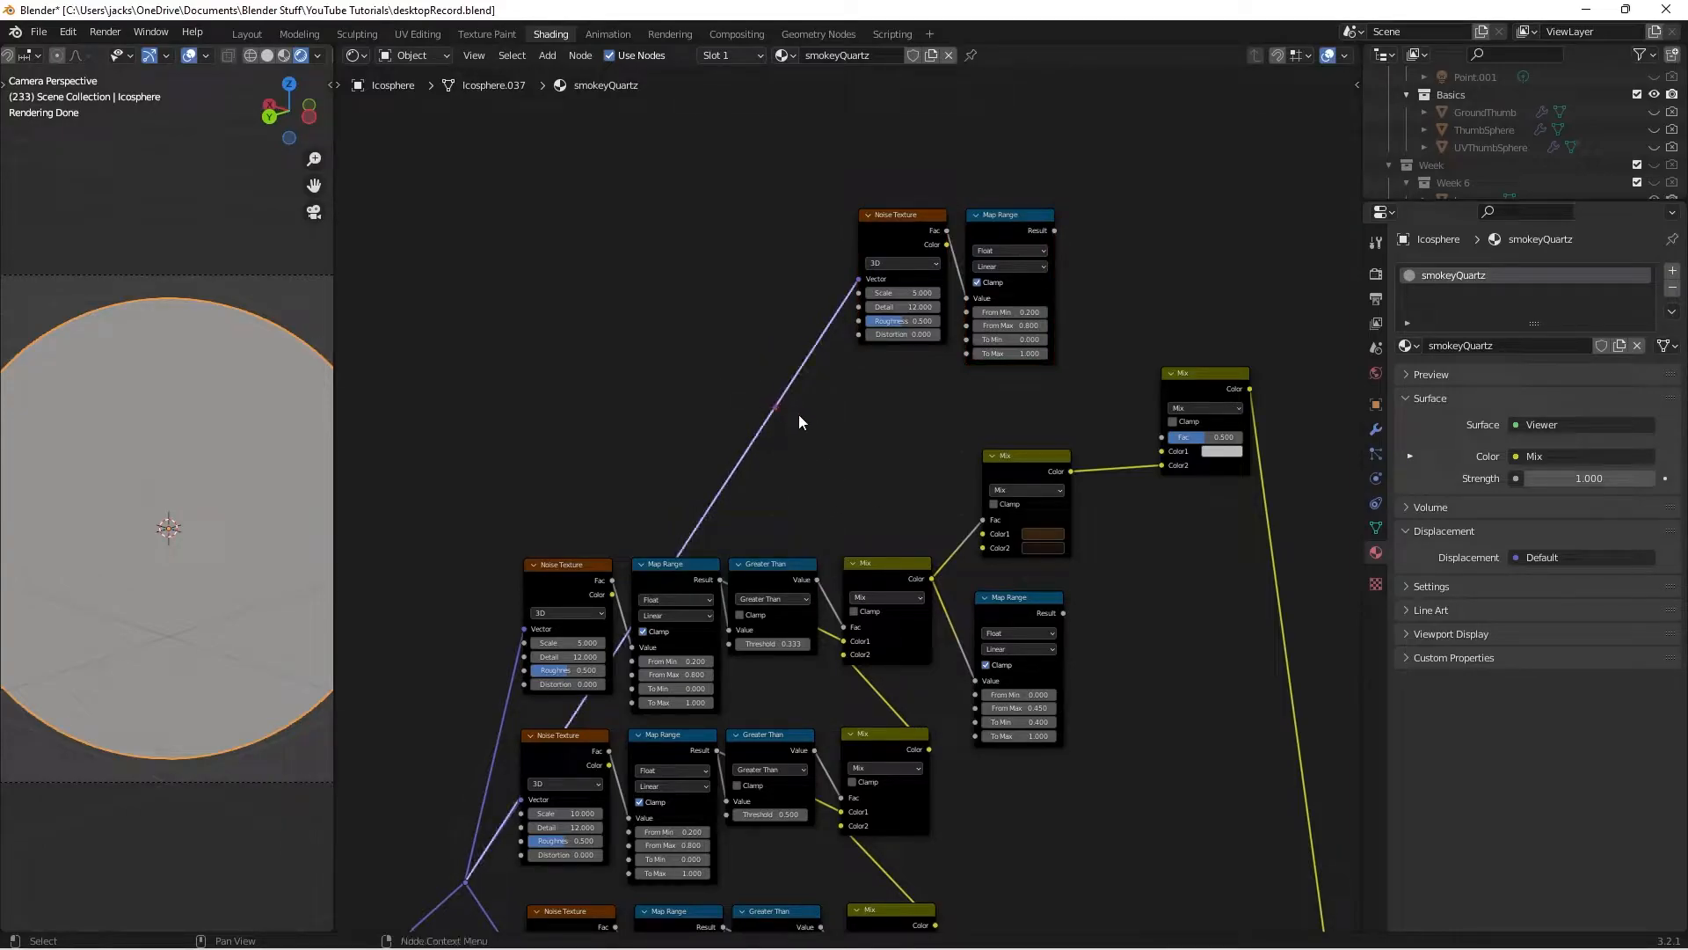
key("g")
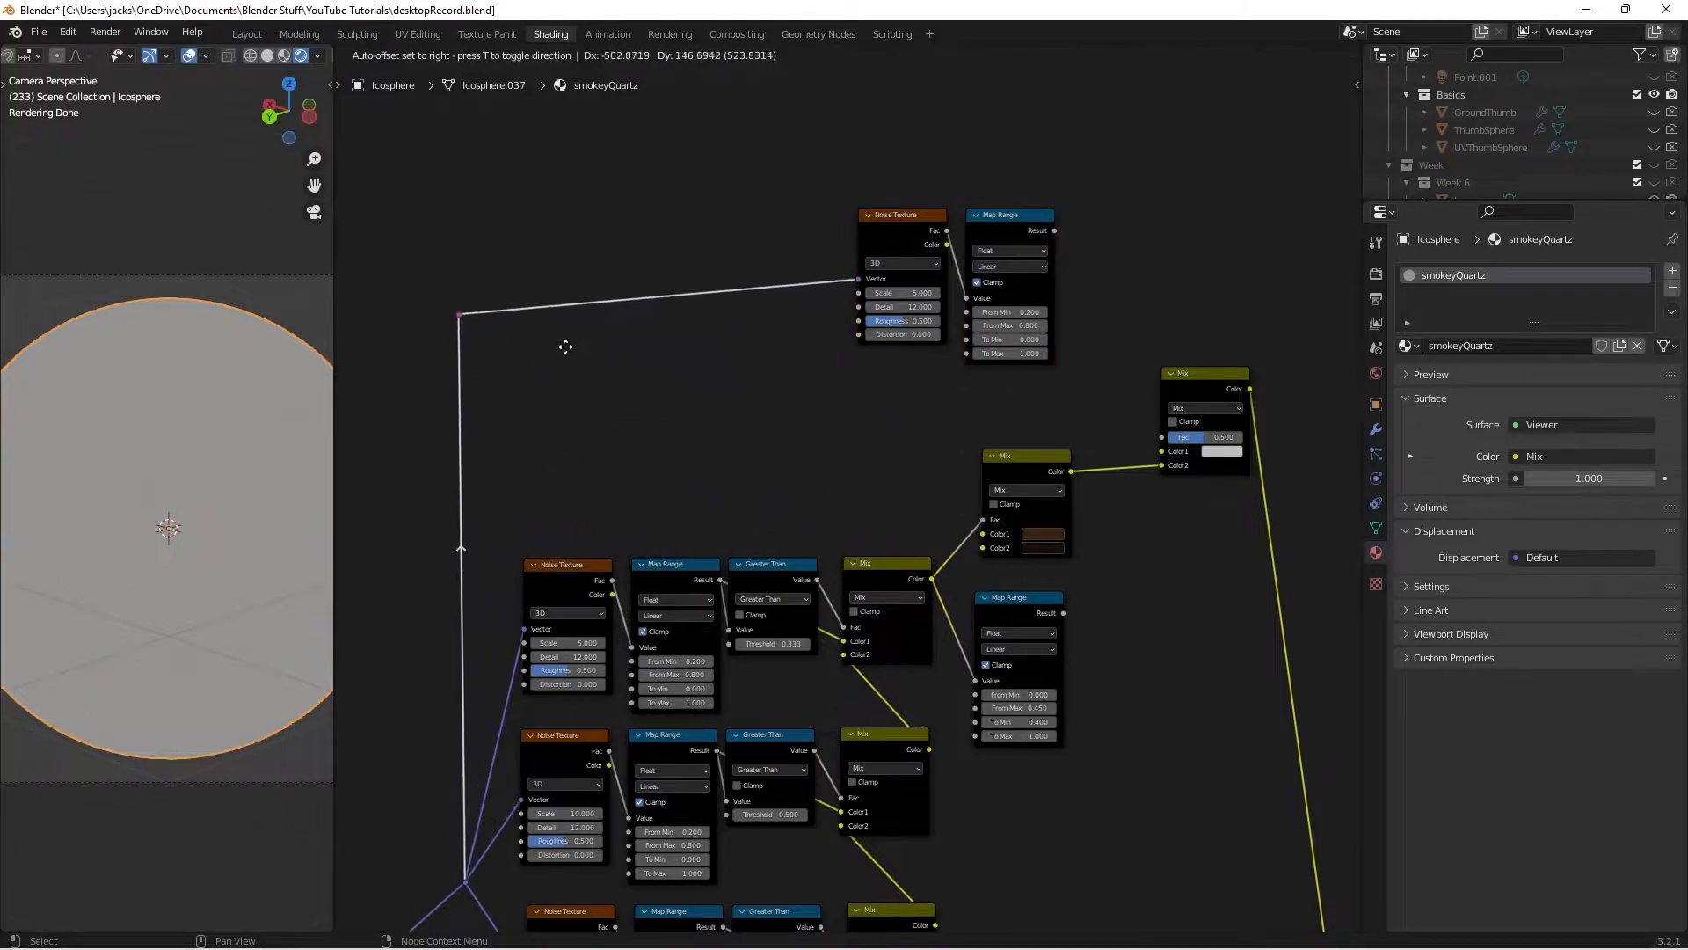
left_click(569, 348)
left_click(646, 550)
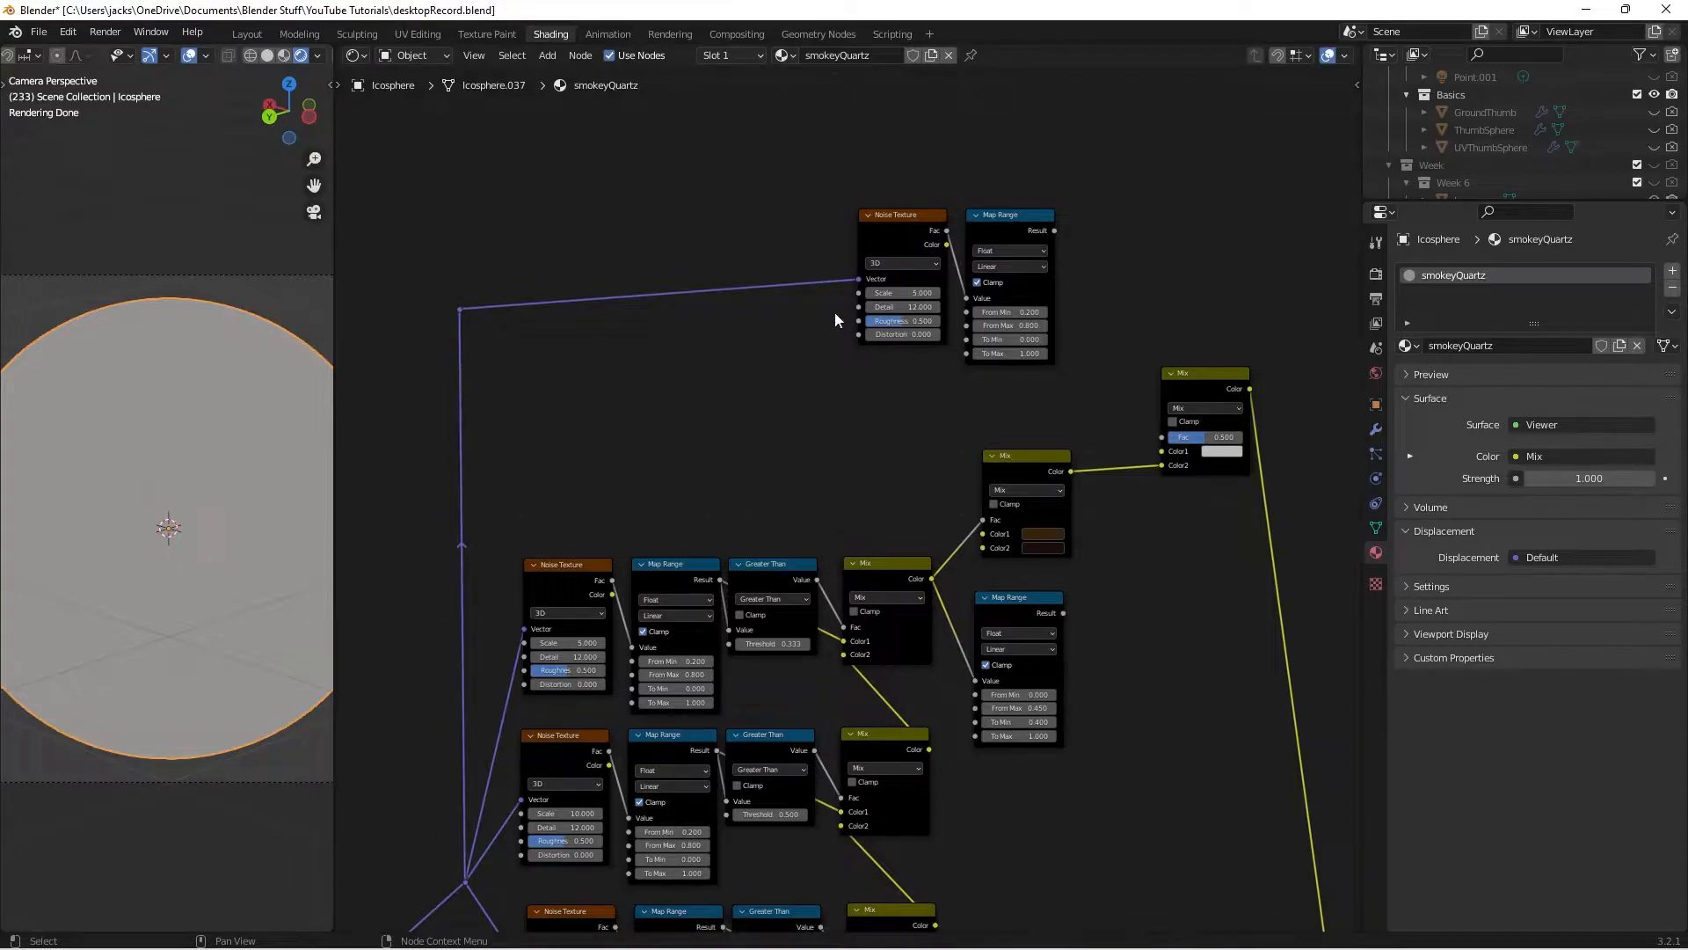
middle_click_drag(890, 471, 721, 490)
key("ctrl+s")
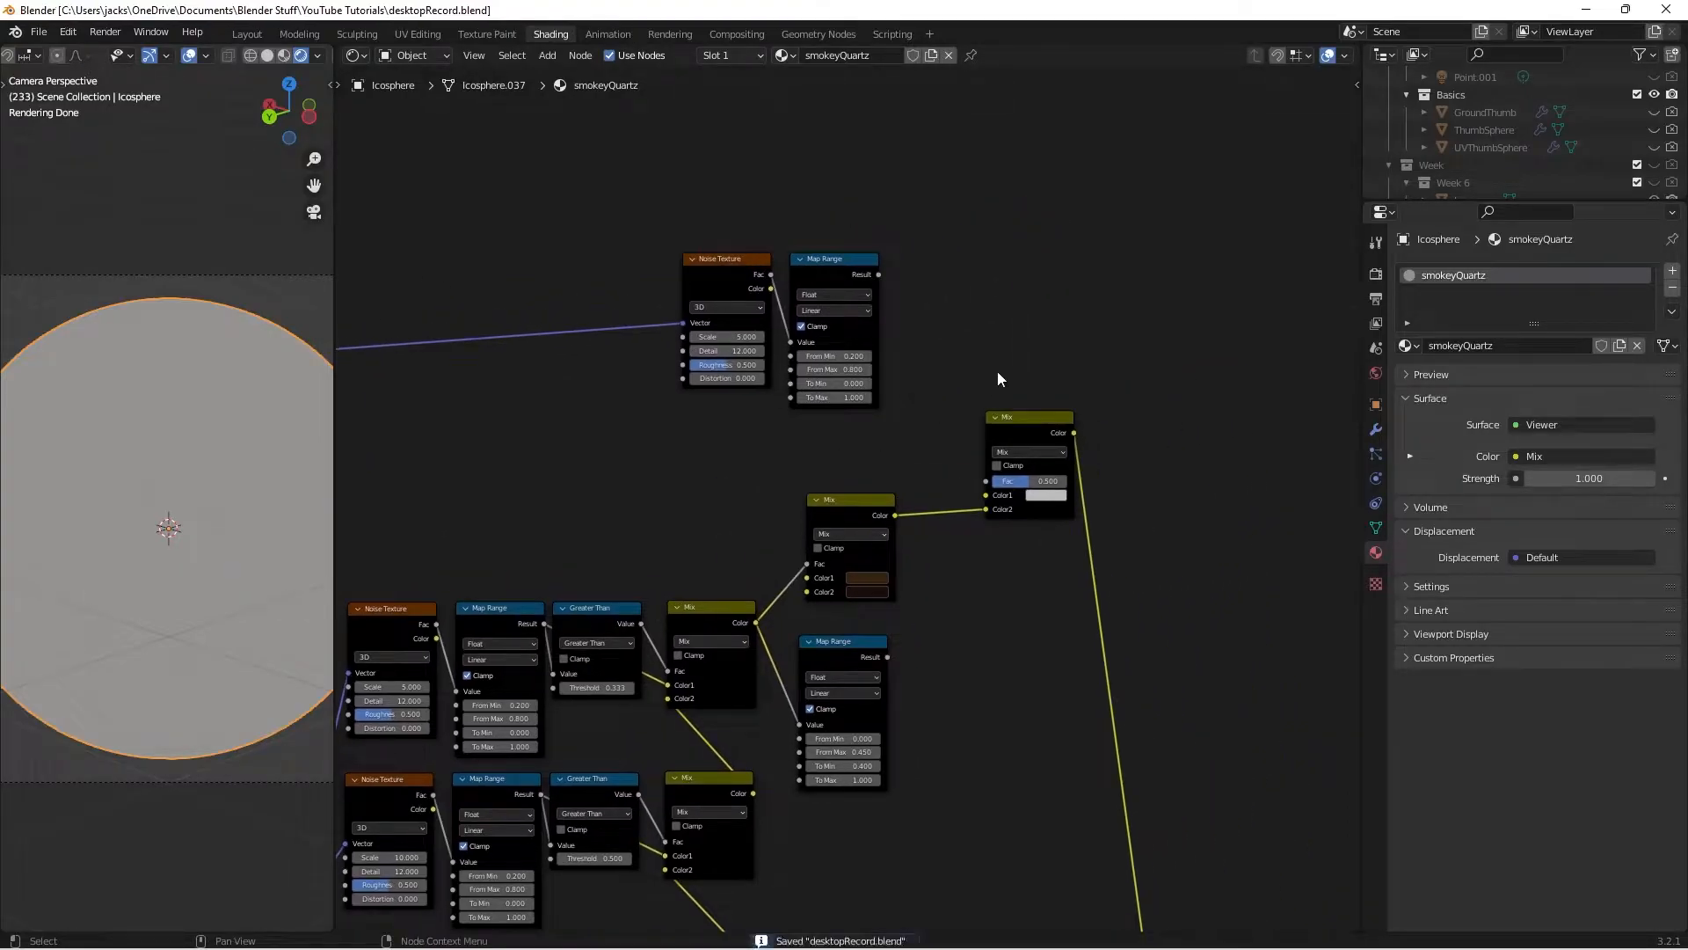
Set the duplicated Noise Texture's Scale to 20 and preview the duplicated Map Range
scroll(997, 371, "up", 2)
scroll(911, 485, "up", 3)
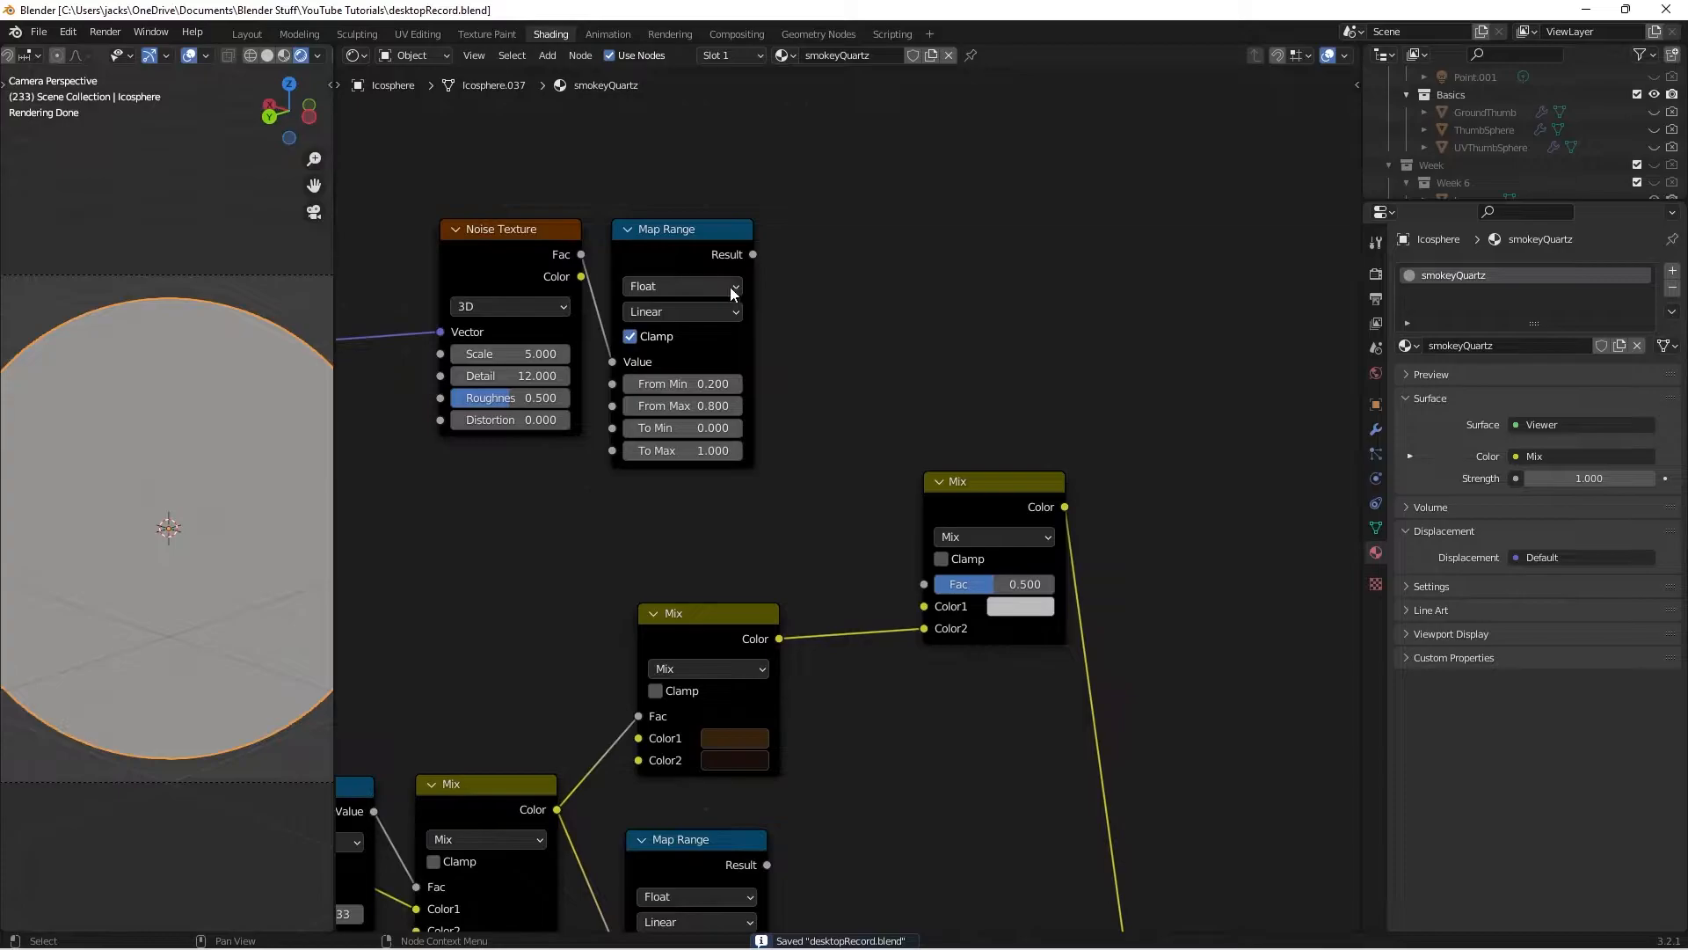
key("ctrl+z")
left_click(684, 256, "ctrl+shift")
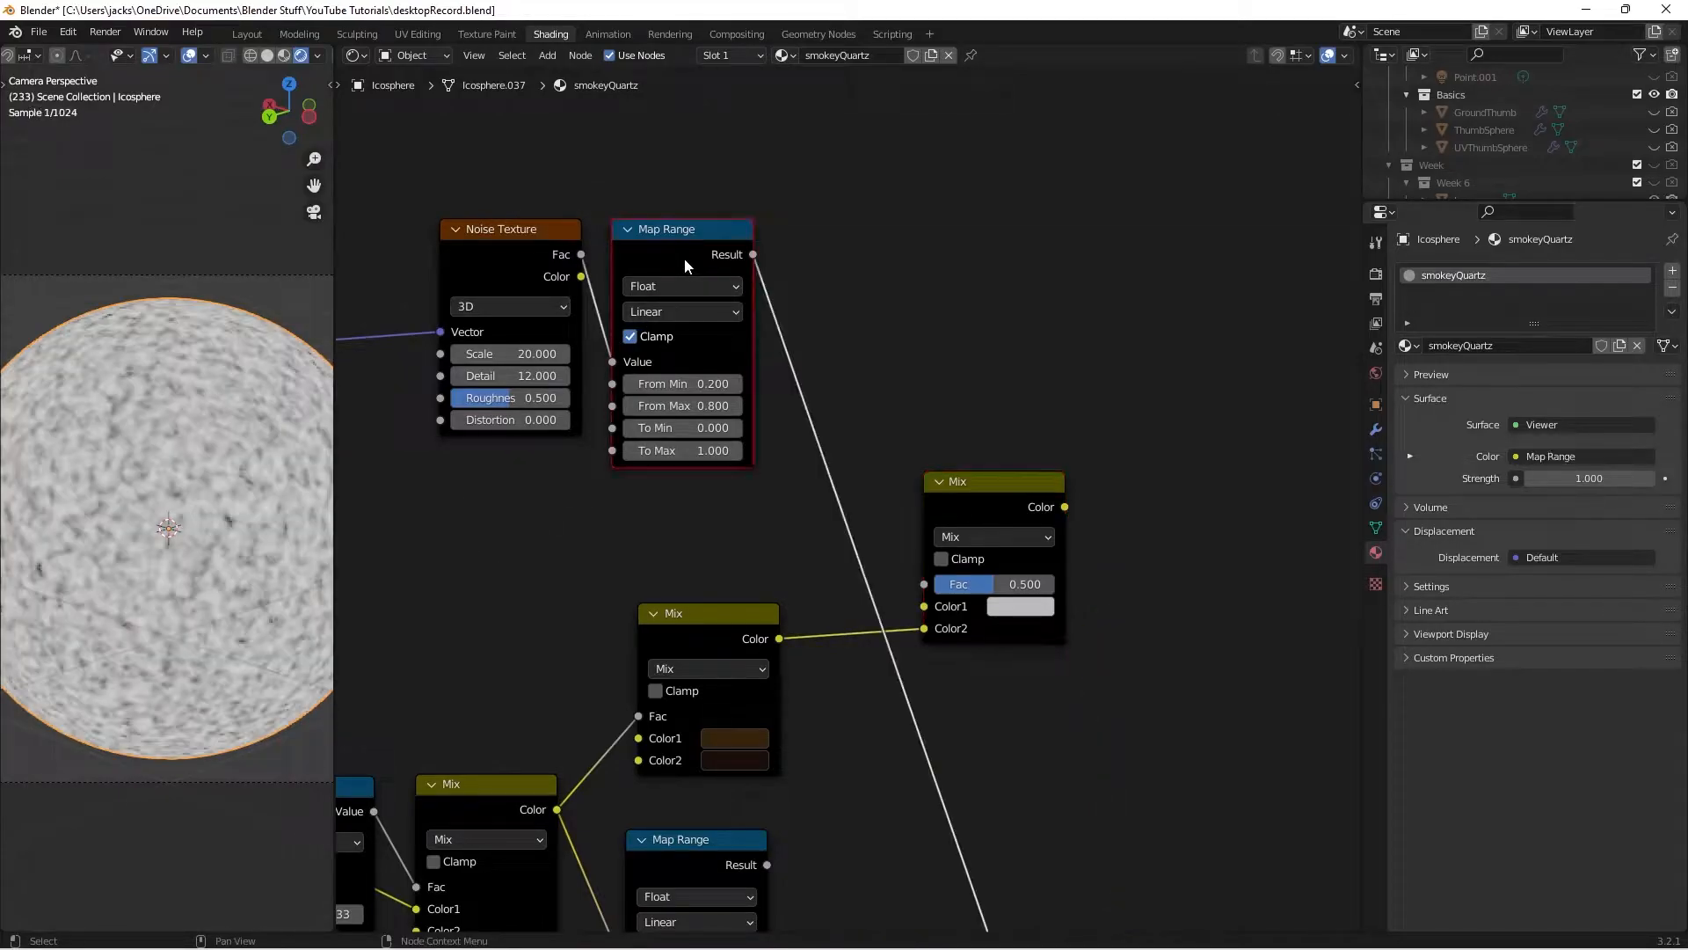
middle_click_drag(572, 510, 690, 593)
scroll(691, 593, "up", 2)
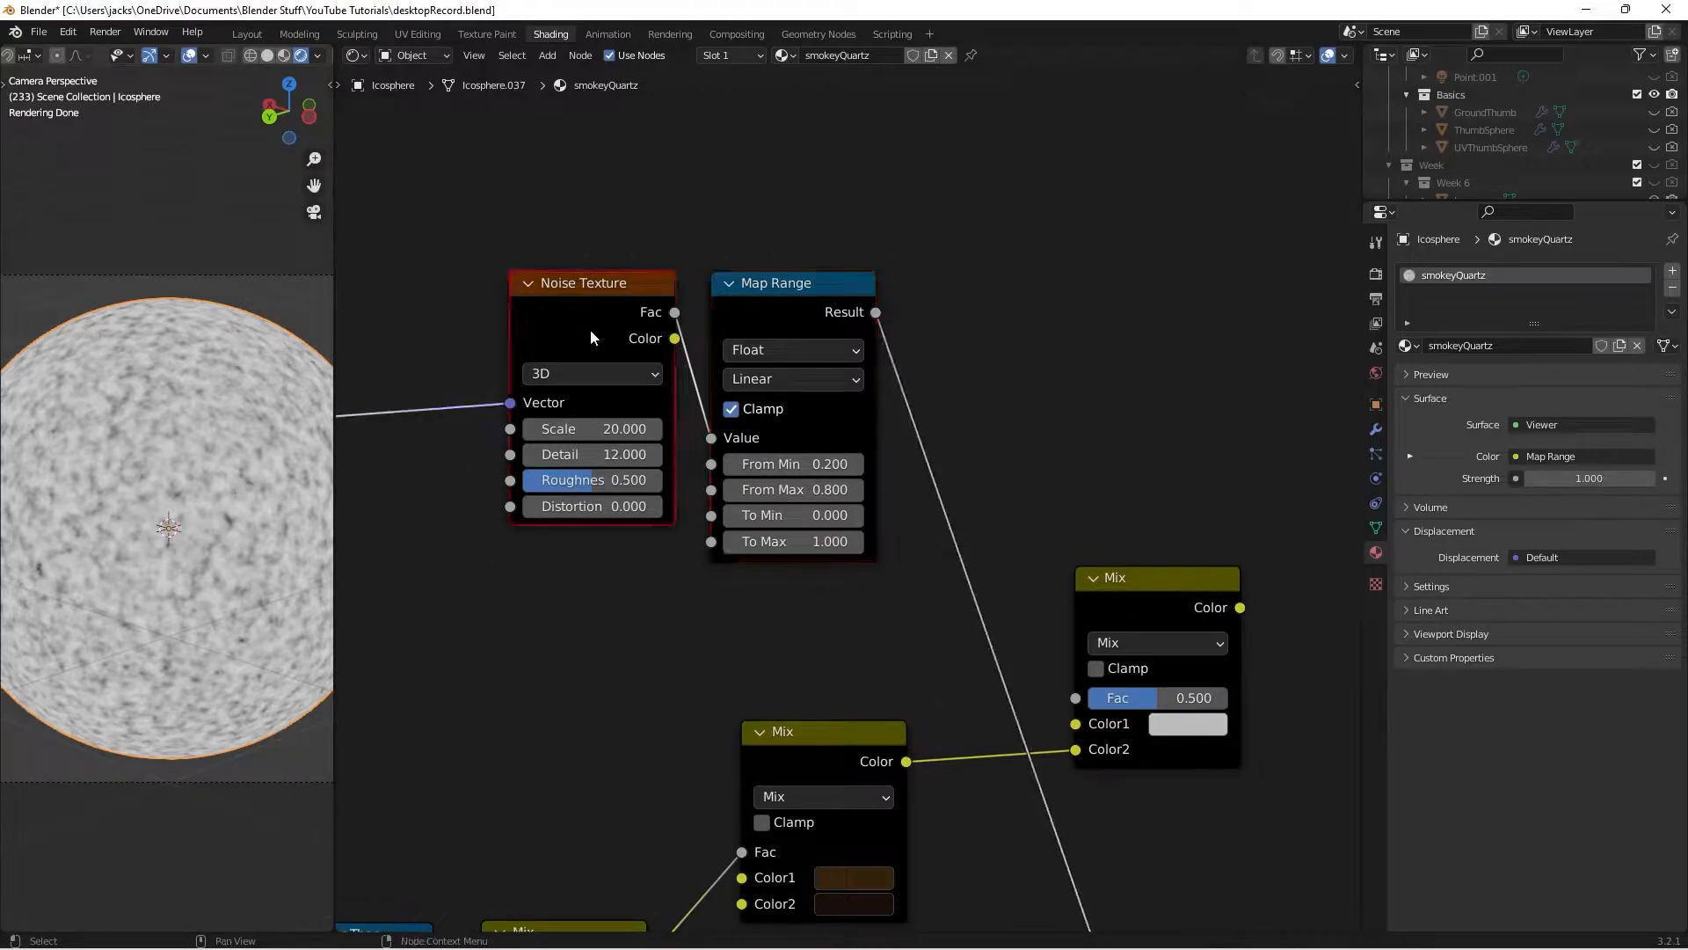
Reposition the Noise Texture with Scale 20 slightly above and away from its Map Range node
left_click_drag(589, 330, 566, 307)
middle_click_drag(565, 646, 815, 629)
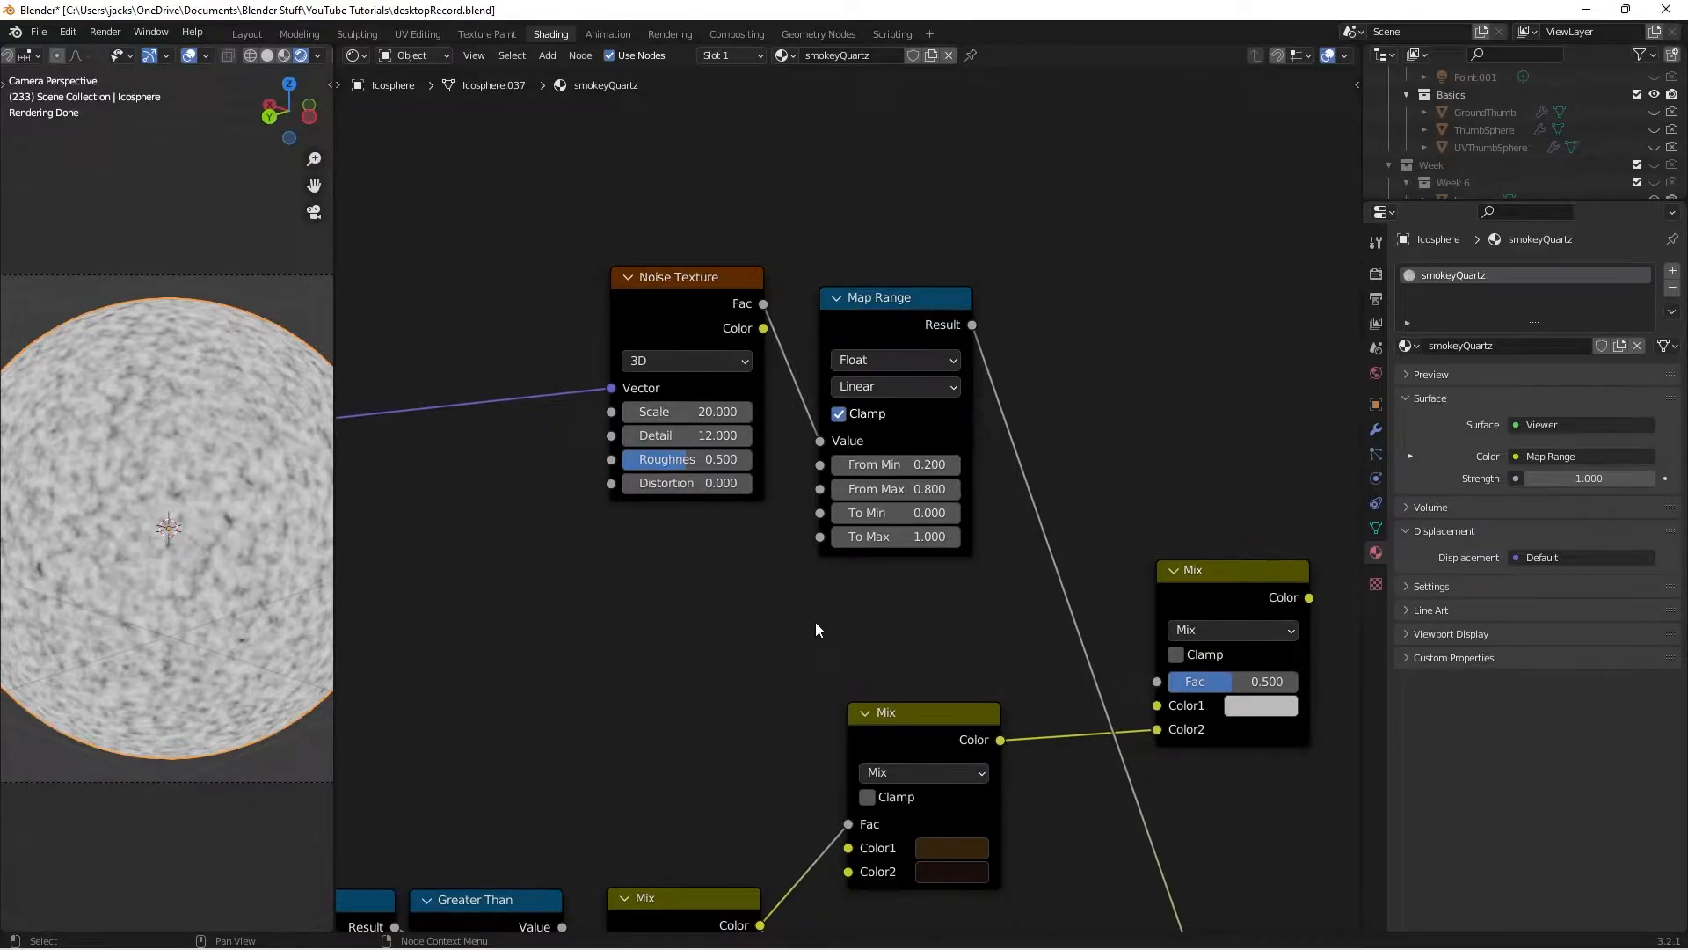
scroll(816, 705, "down", 1)
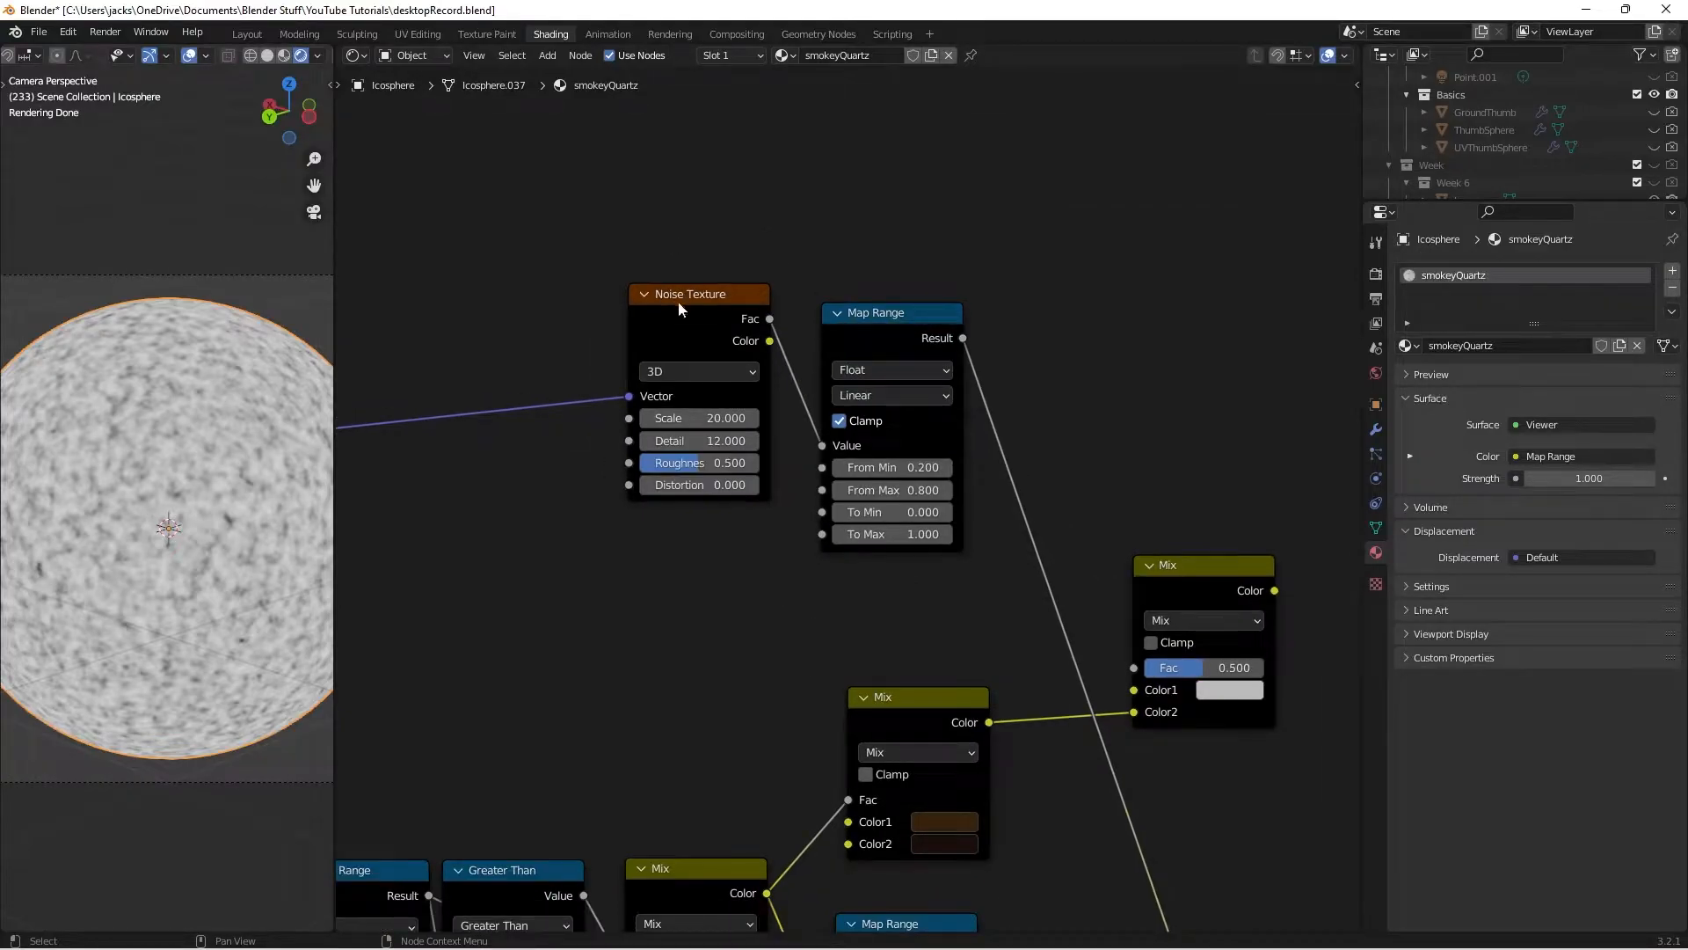
left_click_drag(699, 308, 714, 292)
left_click(714, 512)
Add a Musgrave Texture node below the Noise Texture with Scale 20 and feed its Vector from the upper reroute
middle_click_drag(714, 510, 770, 523)
key("shift+a")
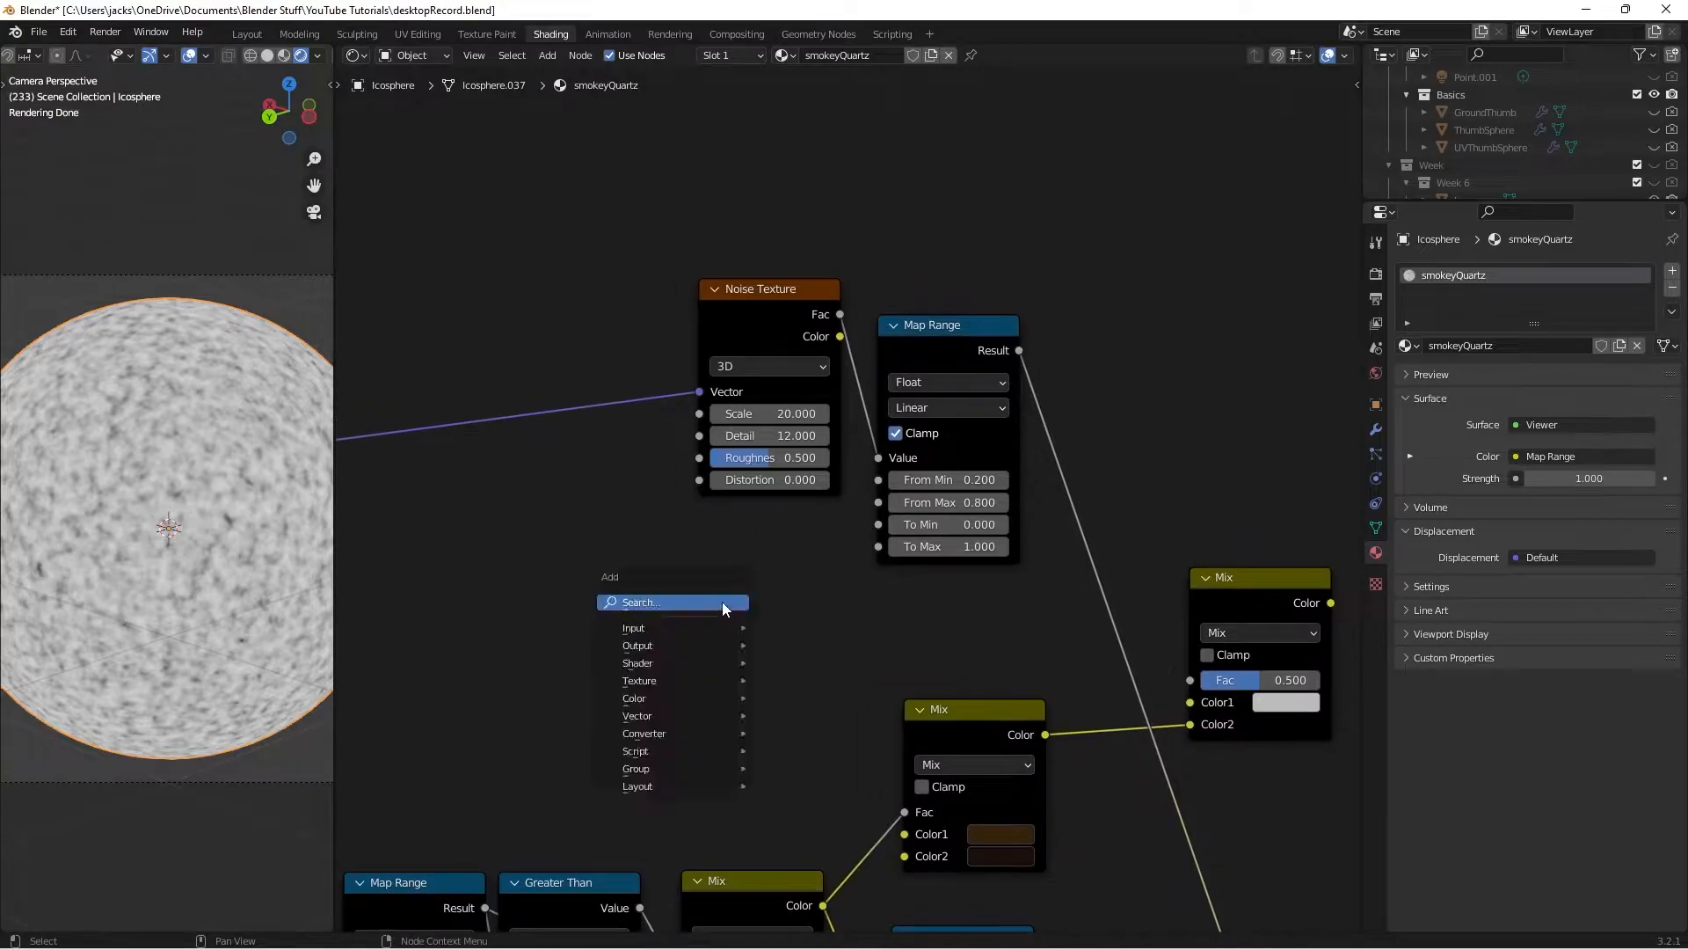
left_click(723, 602)
type("MUX")
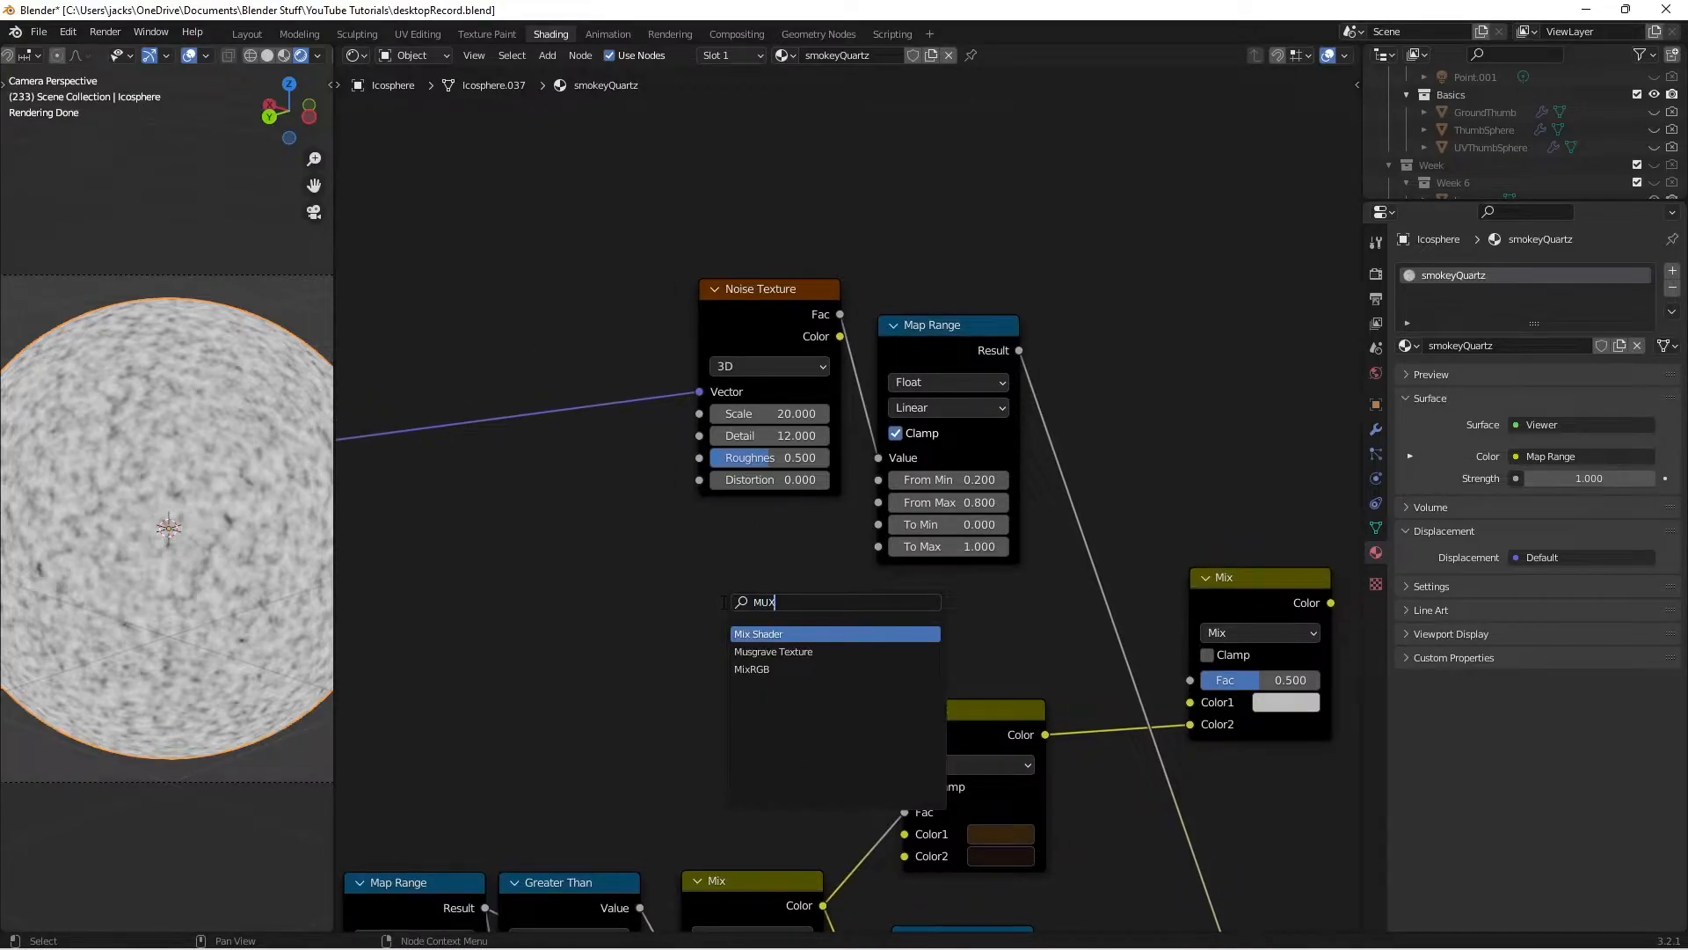
left_click(763, 651)
left_click(724, 580)
middle_click_drag(658, 466, 783, 422)
scroll(784, 422, "down", 2)
left_click_drag(383, 440, 824, 561)
Delete the Noise Texture with Scale 20 and put the Musgrave Texture in its place, linking its Height to the Map Range's Value
left_click_drag(930, 297, 873, 282)
key("Delete")
left_click_drag(883, 550, 825, 423)
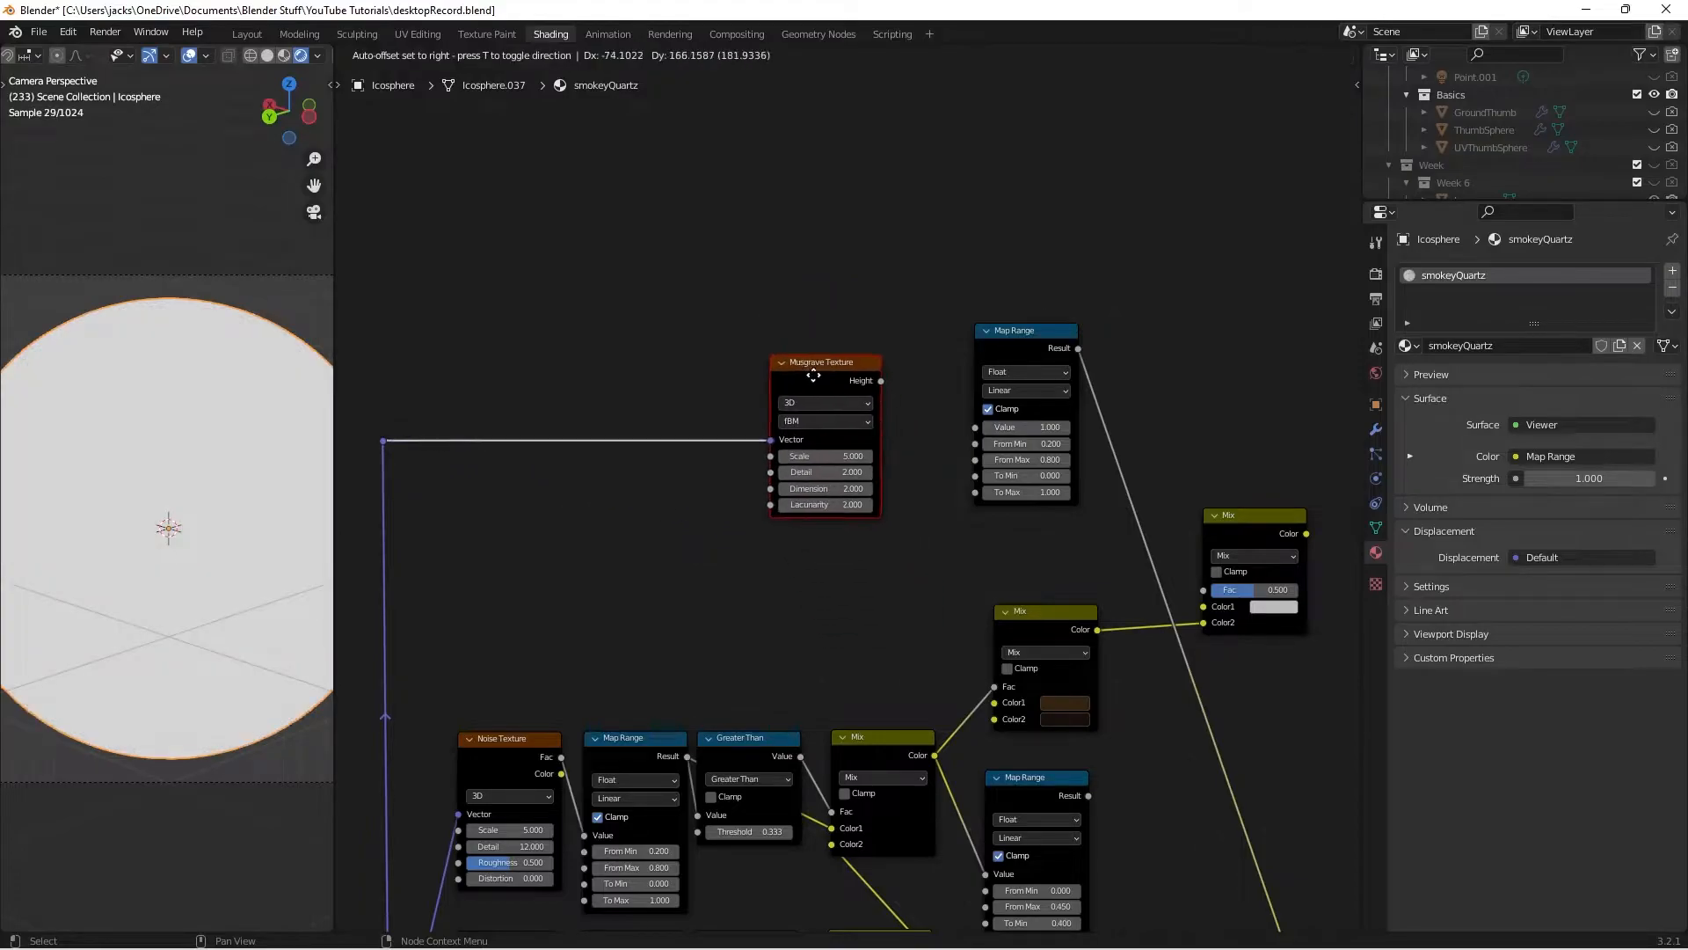
middle_click_drag(916, 279, 799, 410)
left_click_drag(761, 507, 858, 557)
scroll(1125, 526, "up", 2)
middle_click_drag(1128, 524, 1118, 519)
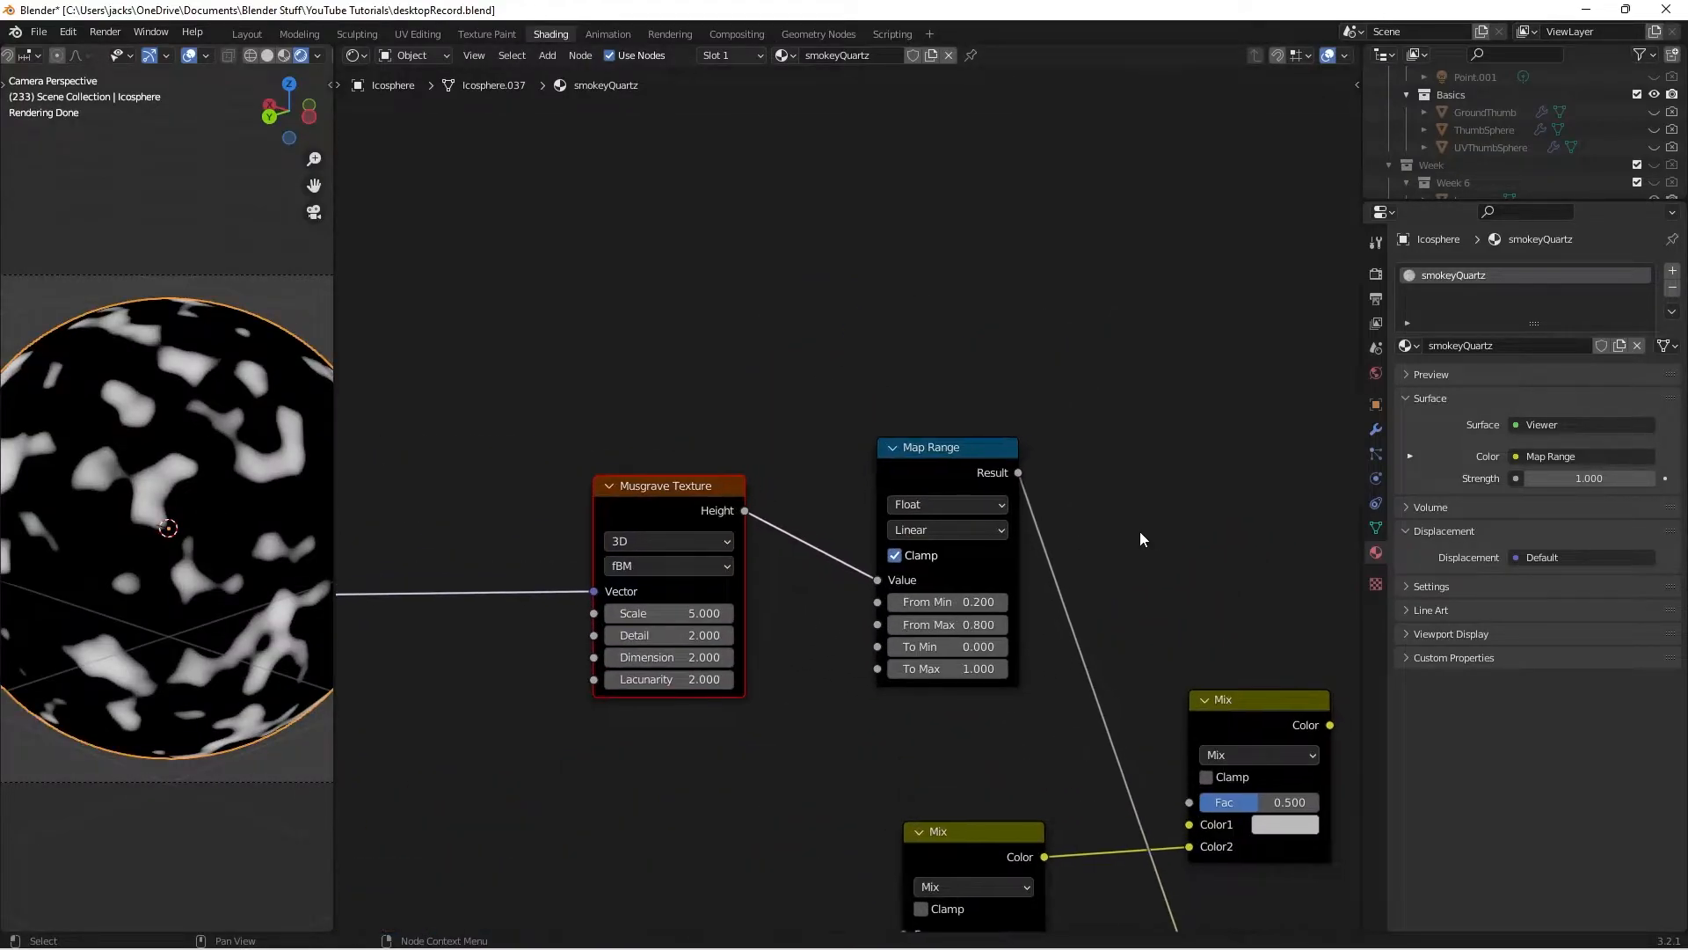
left_click_drag(616, 525, 695, 490)
Set the Musgrave Texture to Multifractal with Scale 20, Detail 10 and Dimension 0.1
scroll(811, 542, "up", 2)
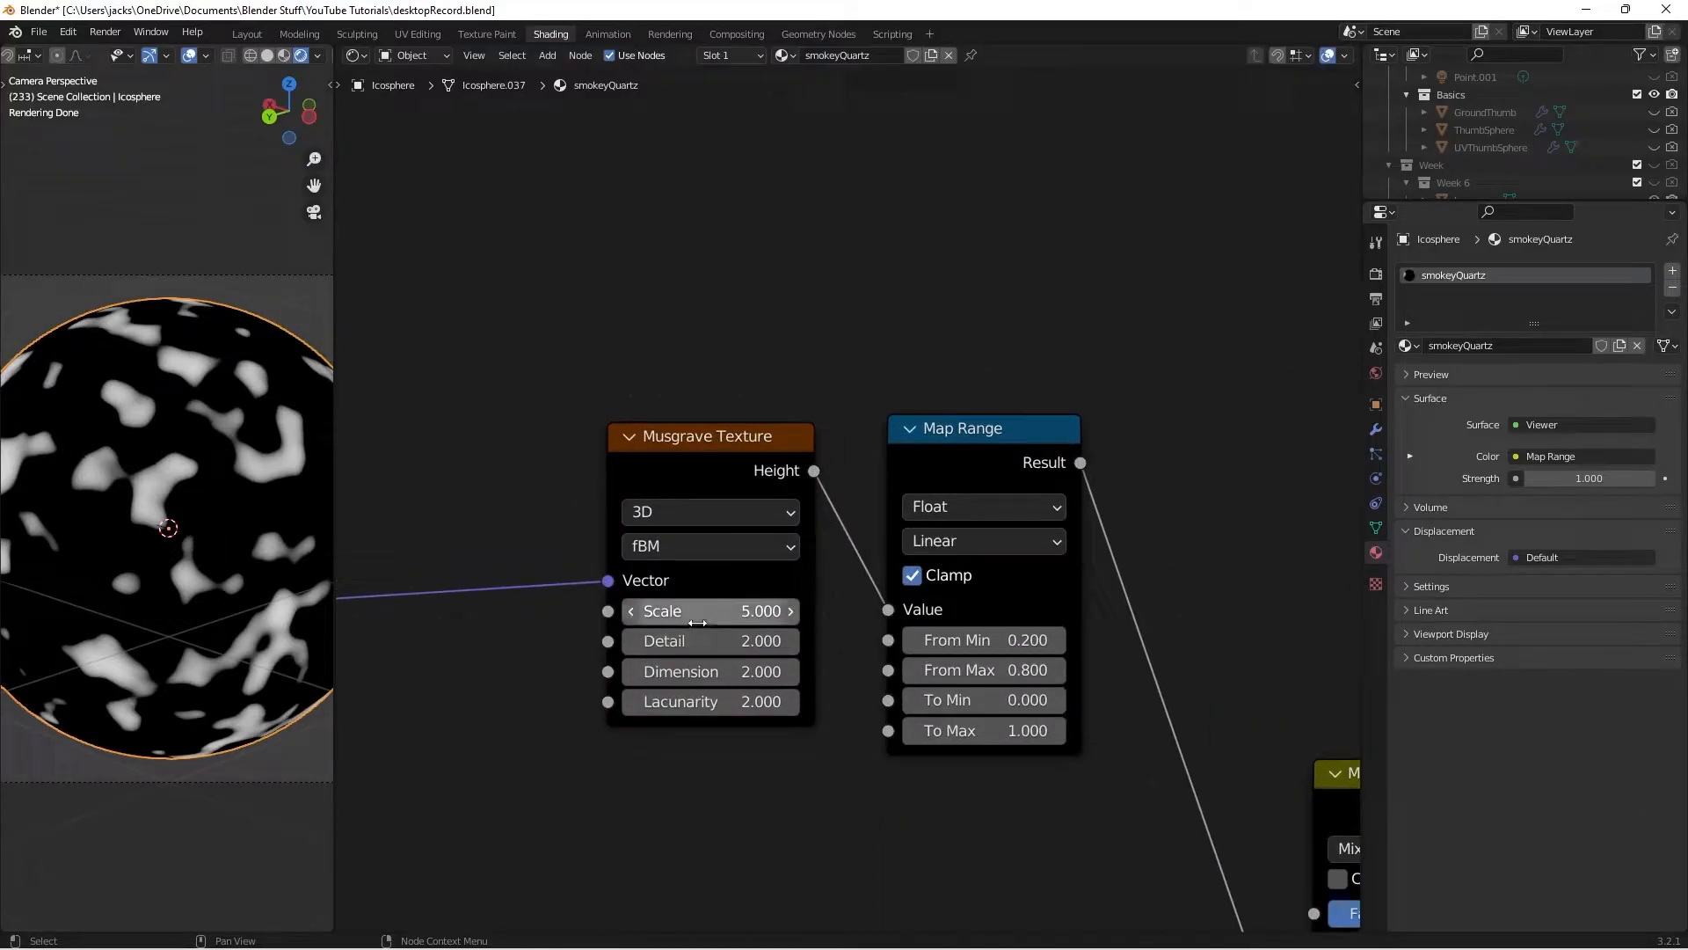
left_click(688, 546)
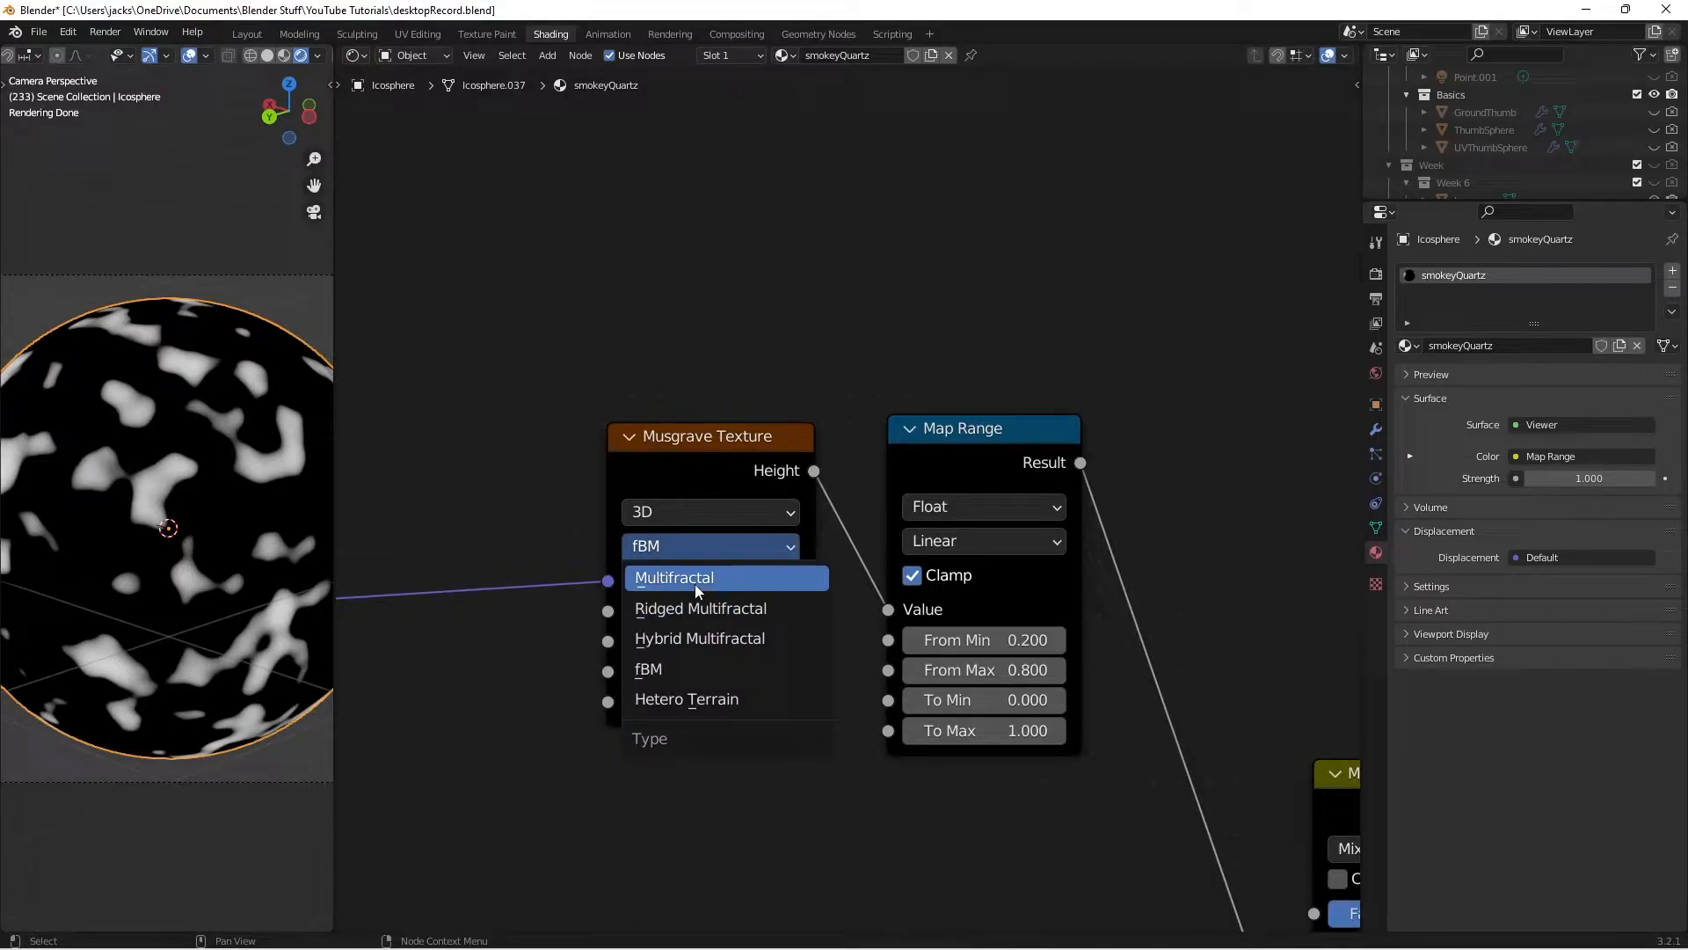
left_click(694, 578)
left_click(711, 611)
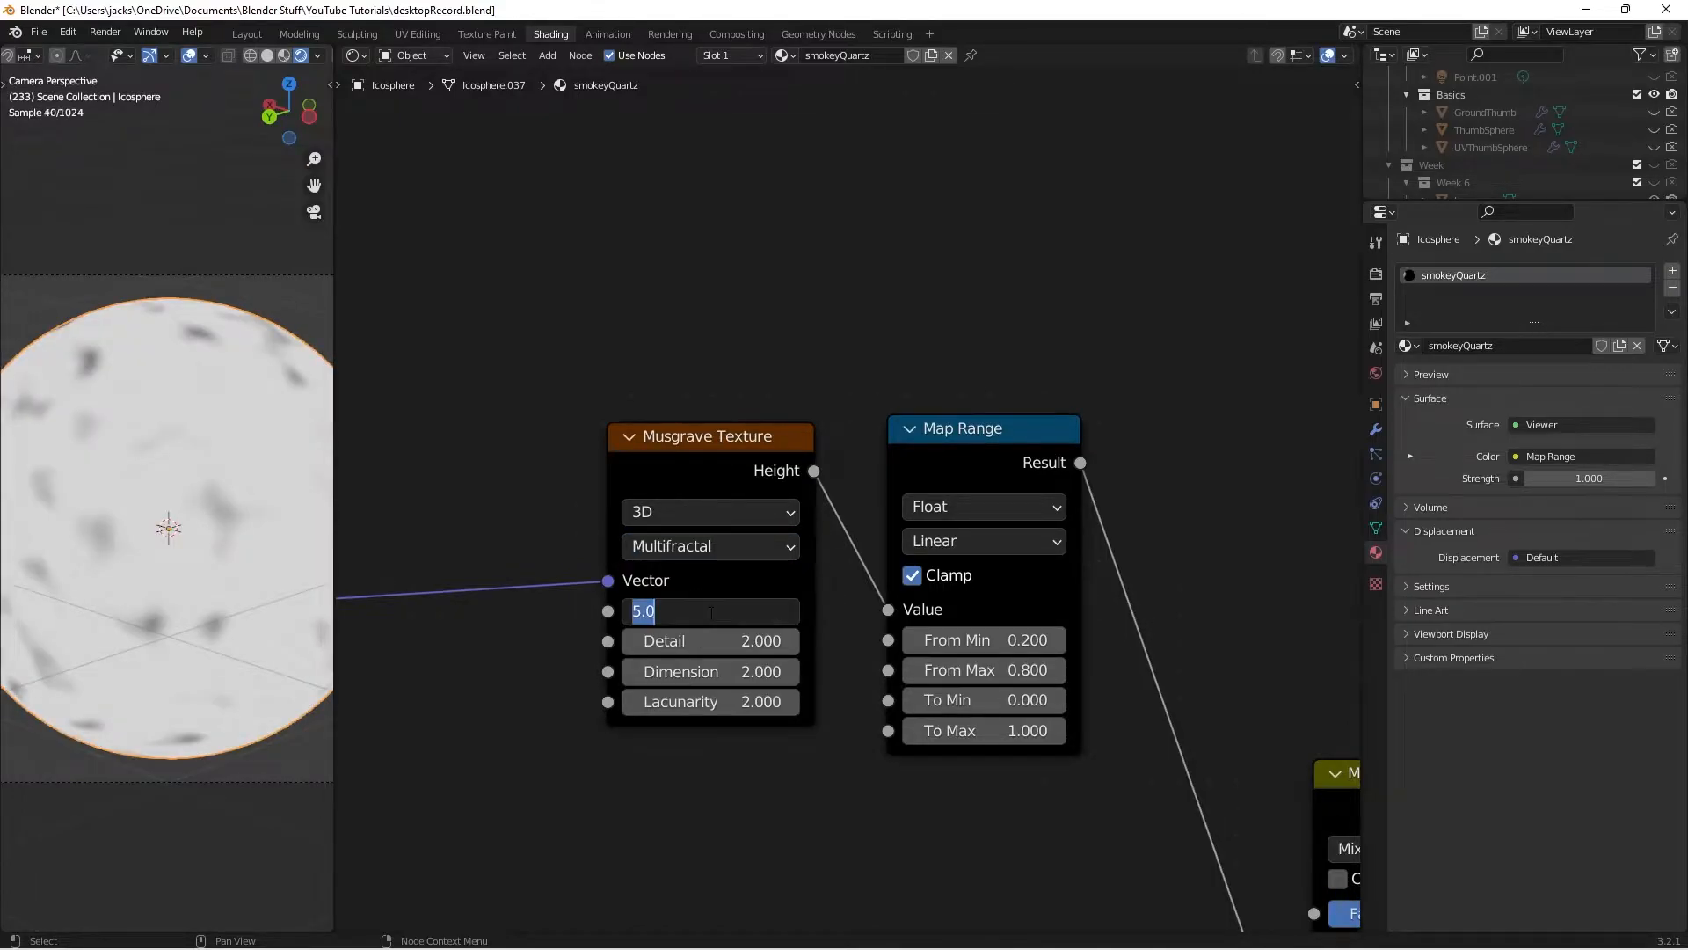
type("20")
key("Return")
left_click(722, 640)
type("10")
key("Return")
left_click(738, 671)
type("0.1")
key("Return")
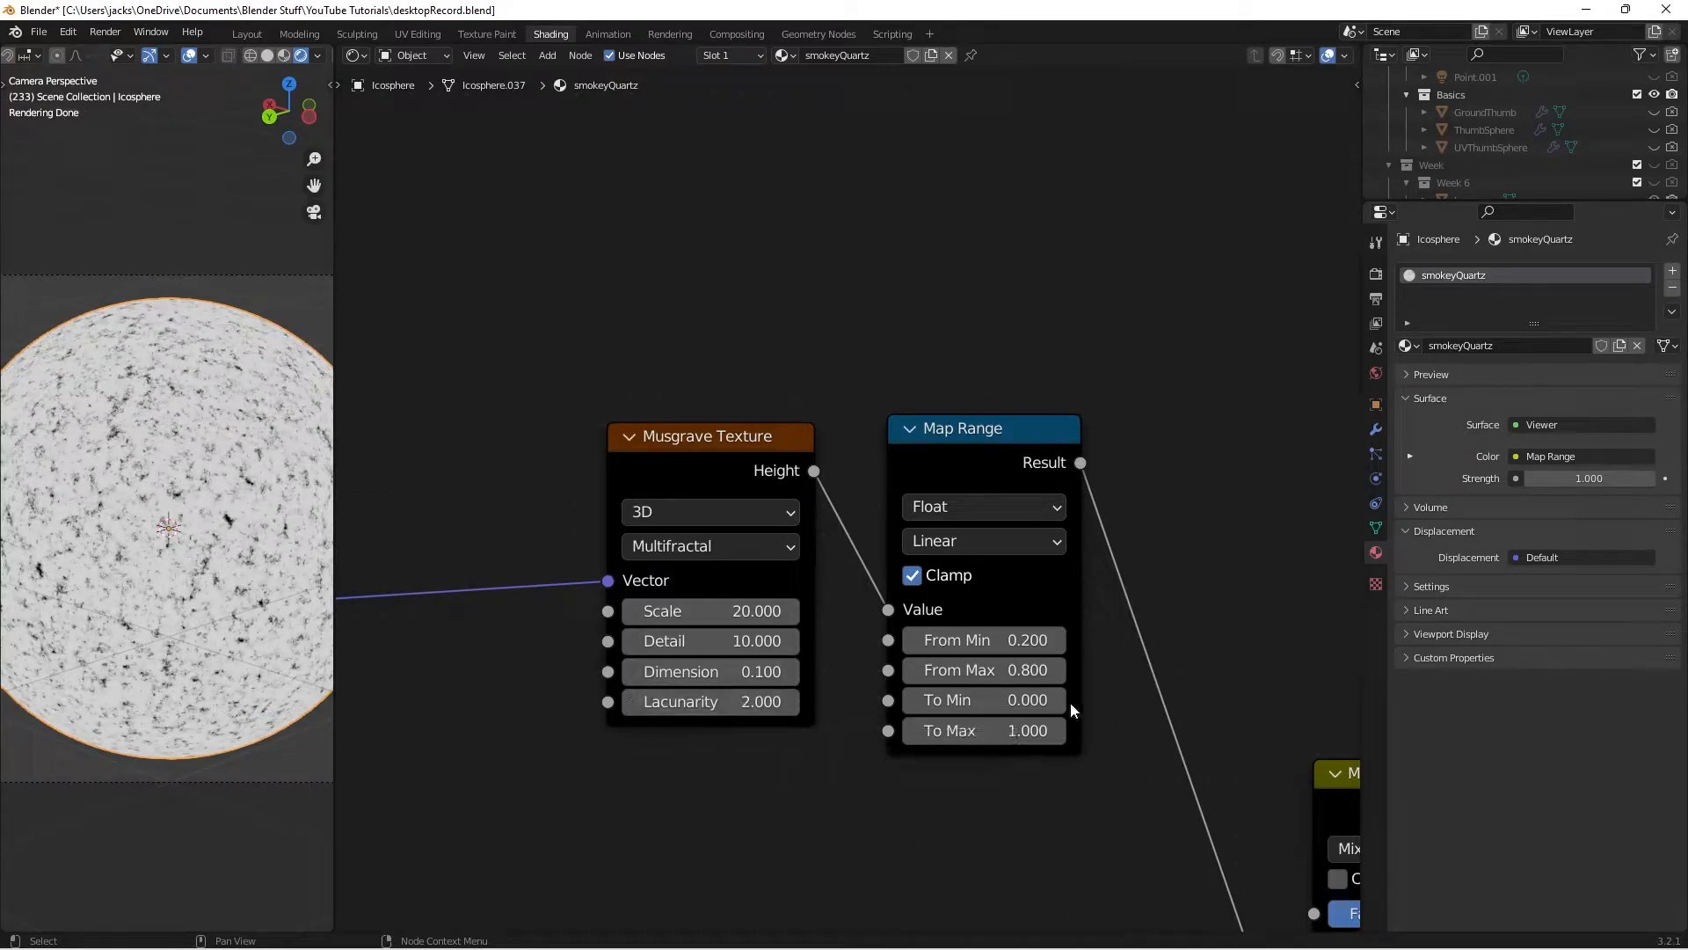
Move the Map Range closer to the Musgrave Texture and set its From Min to 0.8 and From Max to 0.9
left_click_drag(896, 560, 867, 545)
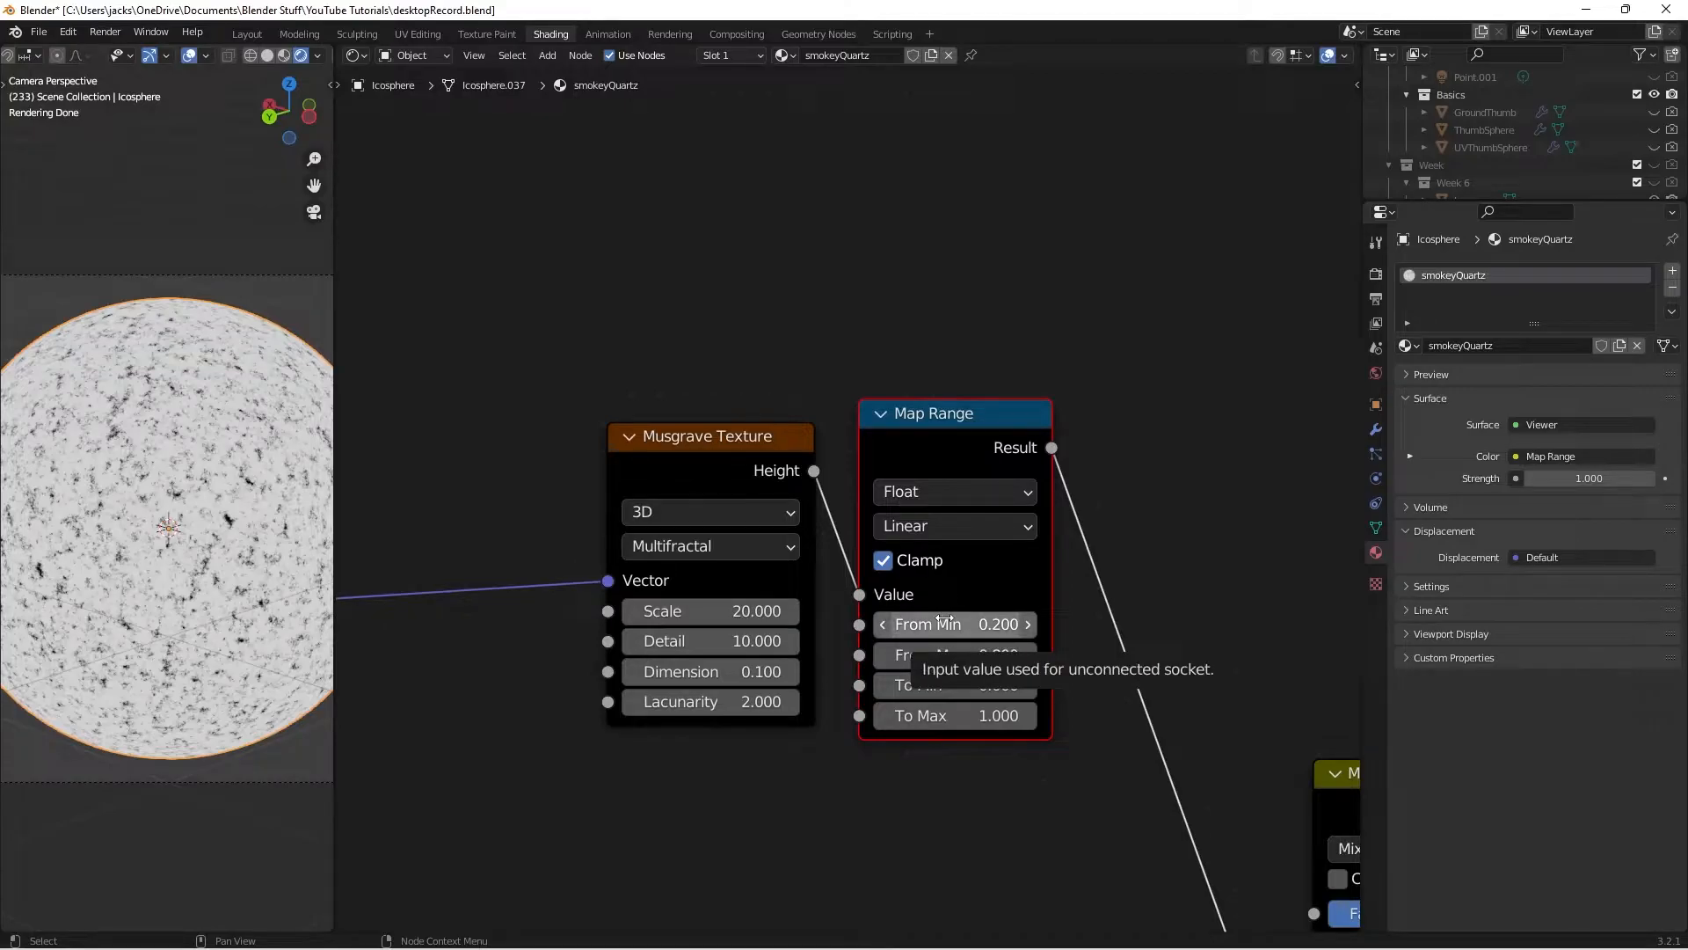
left_click(972, 623)
type(".8")
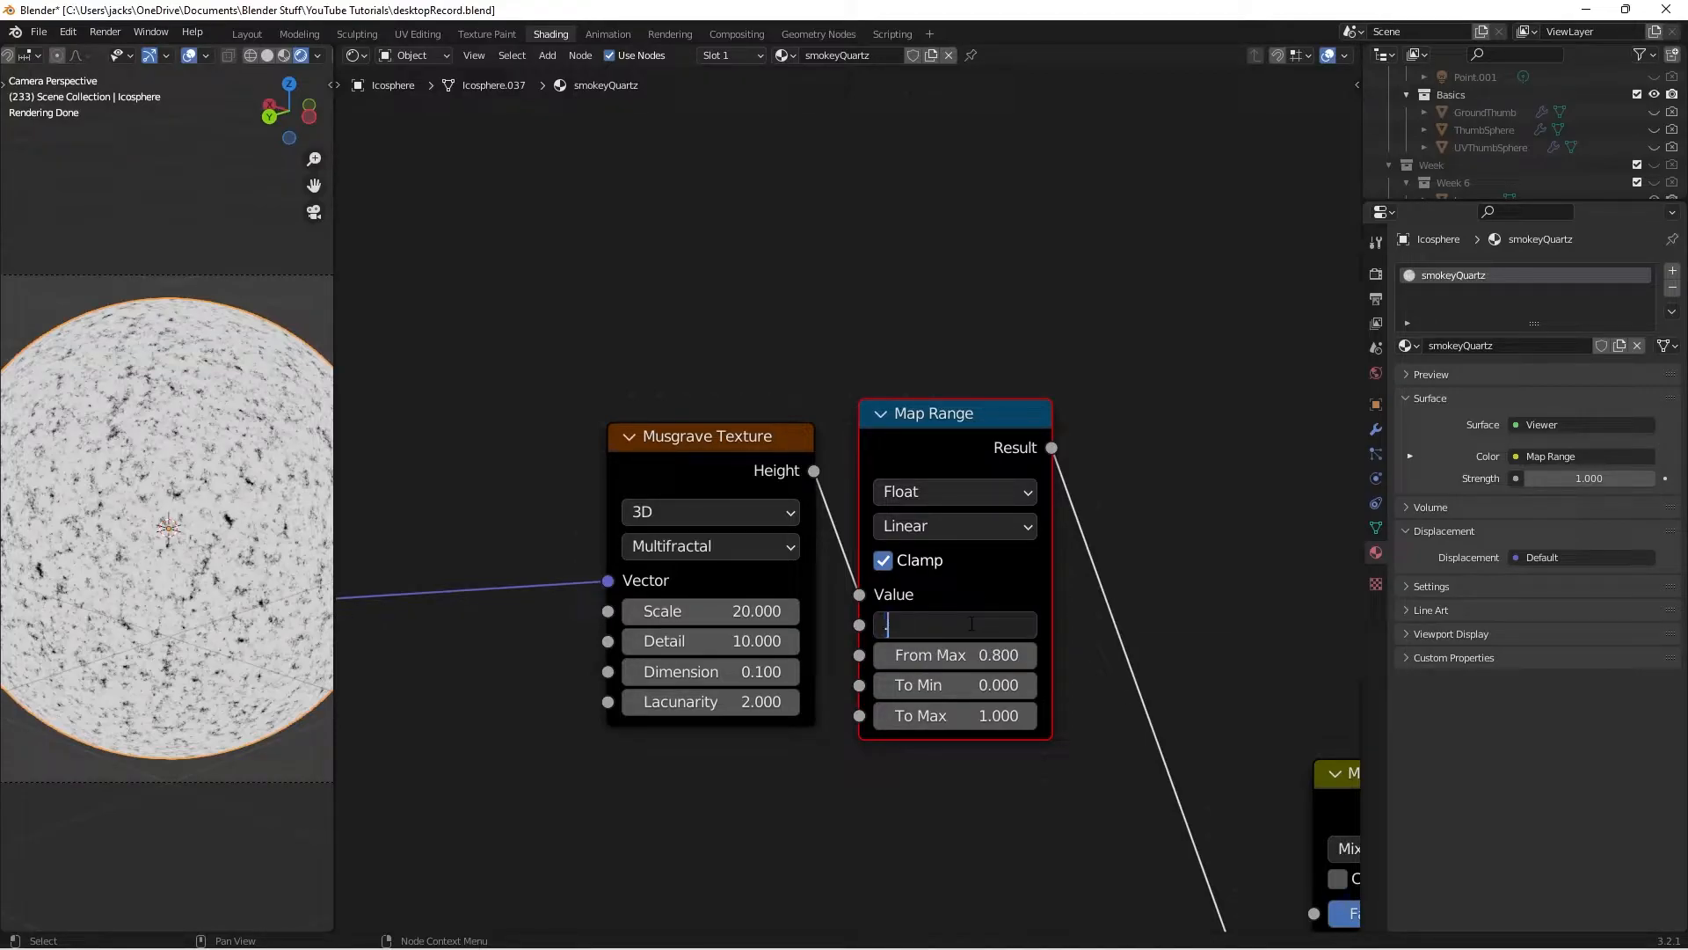
key("Return")
left_click(959, 658)
type(".9")
key("Return")
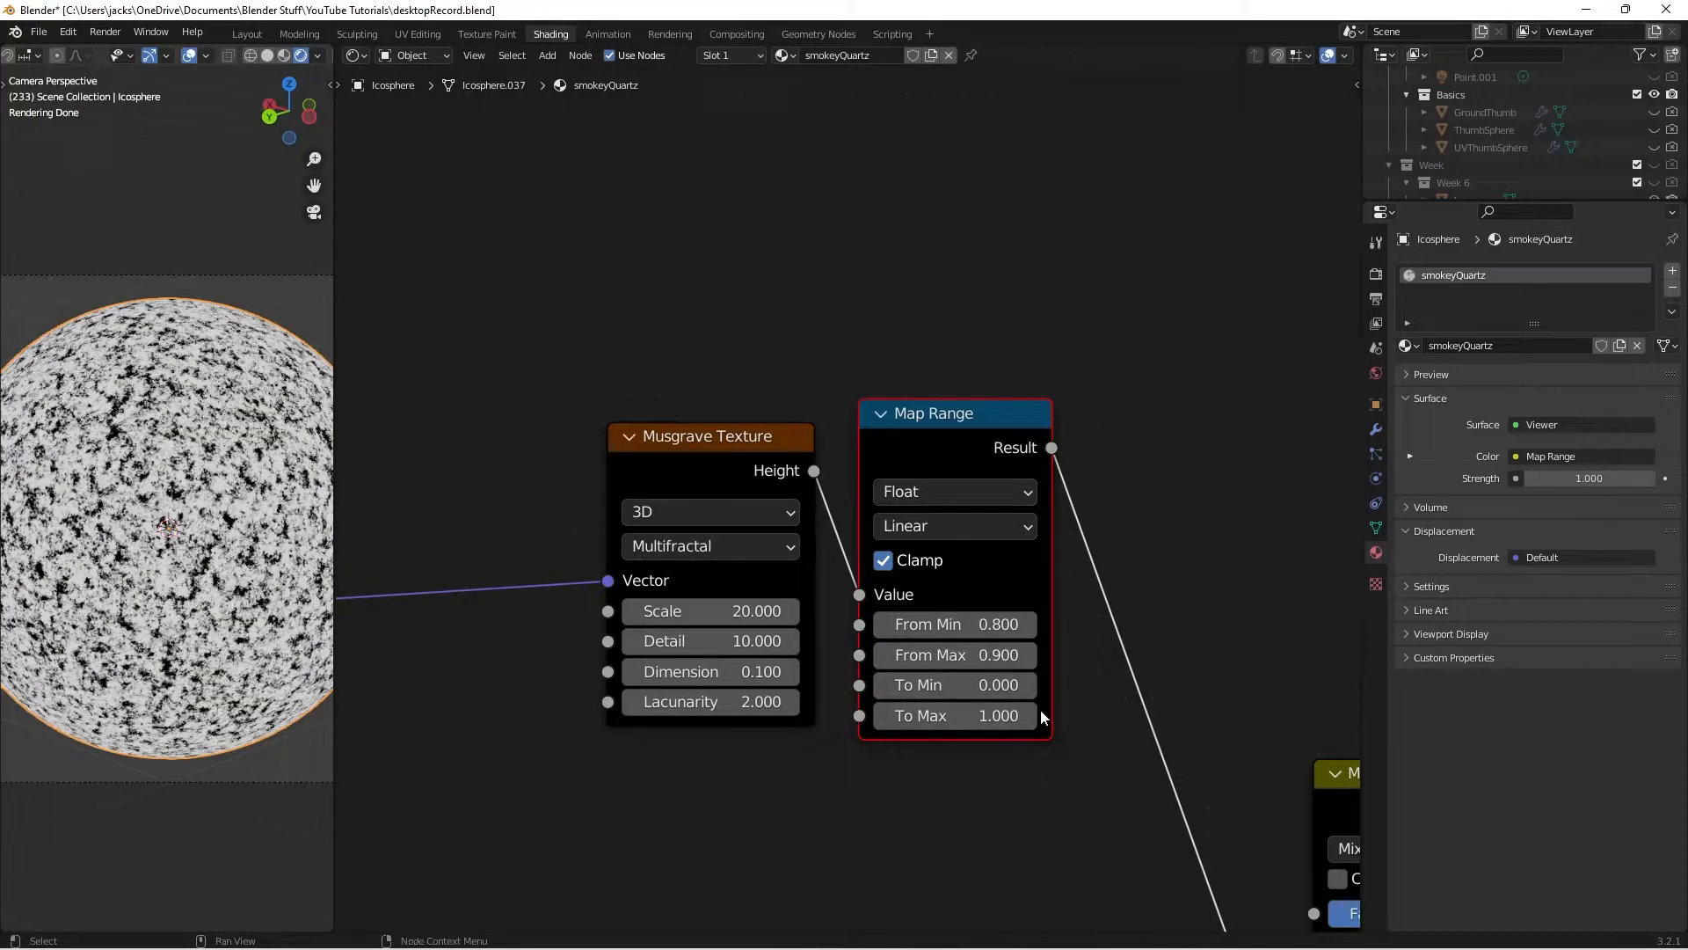
Connect the Musgrave row's Map Range Result to the upper Mix node's Color1 and preview that Mix
middle_click_drag(1064, 859, 862, 574)
scroll(863, 574, "down", 3)
middle_click_drag(1008, 329, 943, 304)
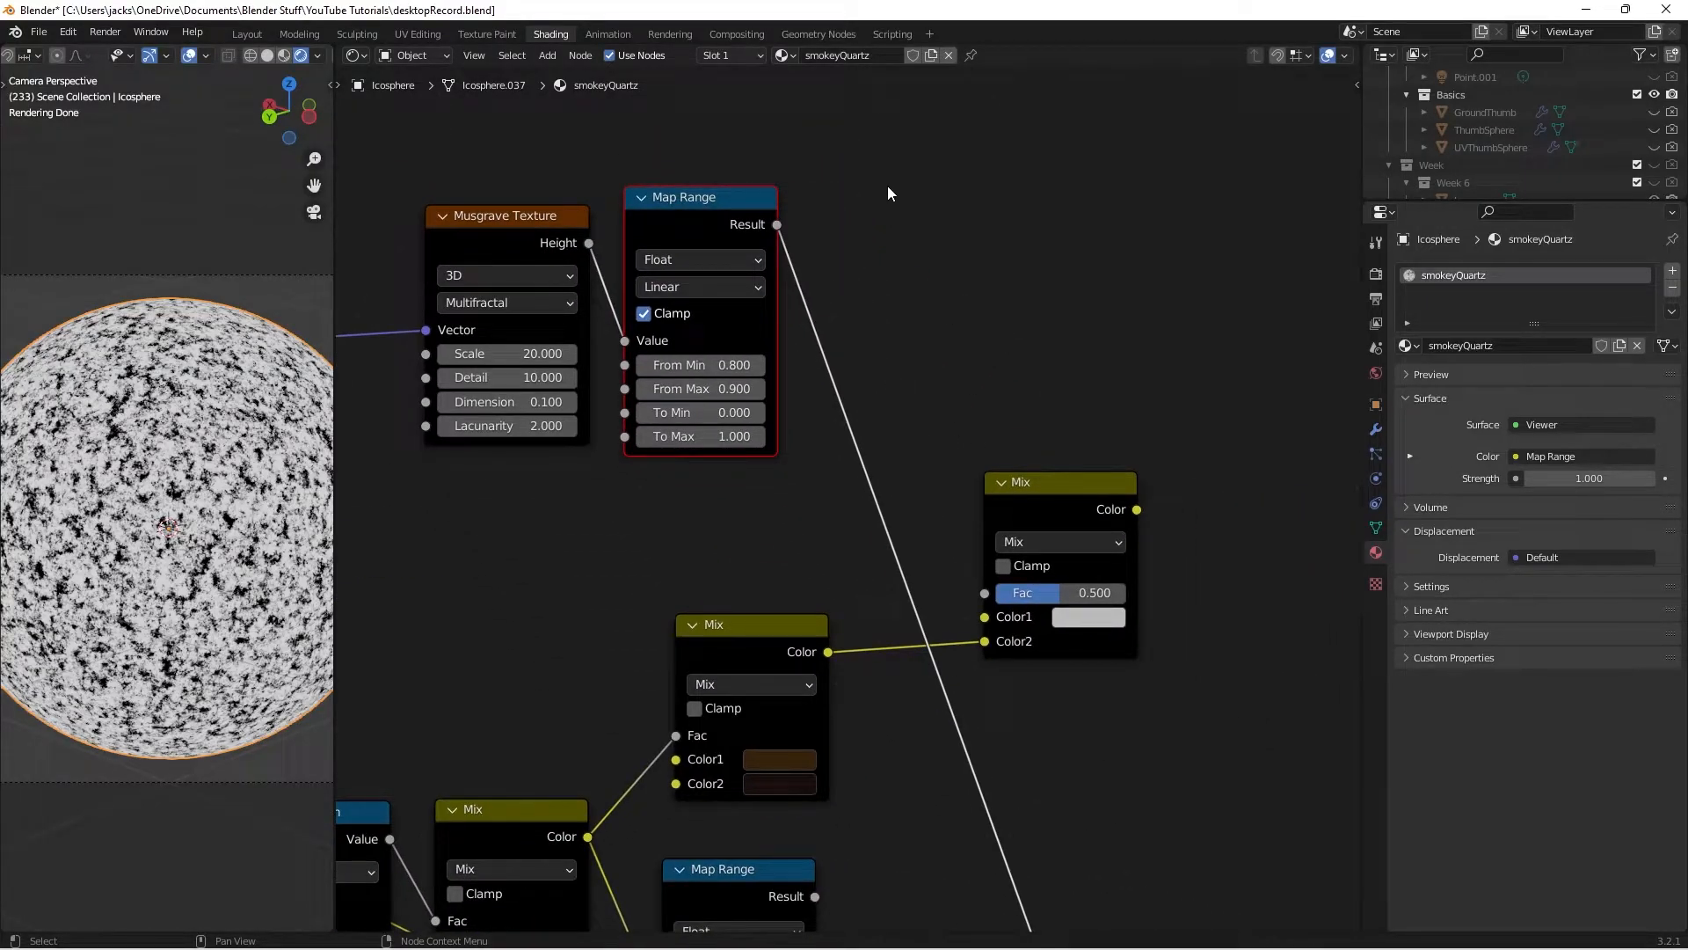
left_click_drag(785, 244, 985, 617)
left_click(1041, 493, "ctrl+shift")
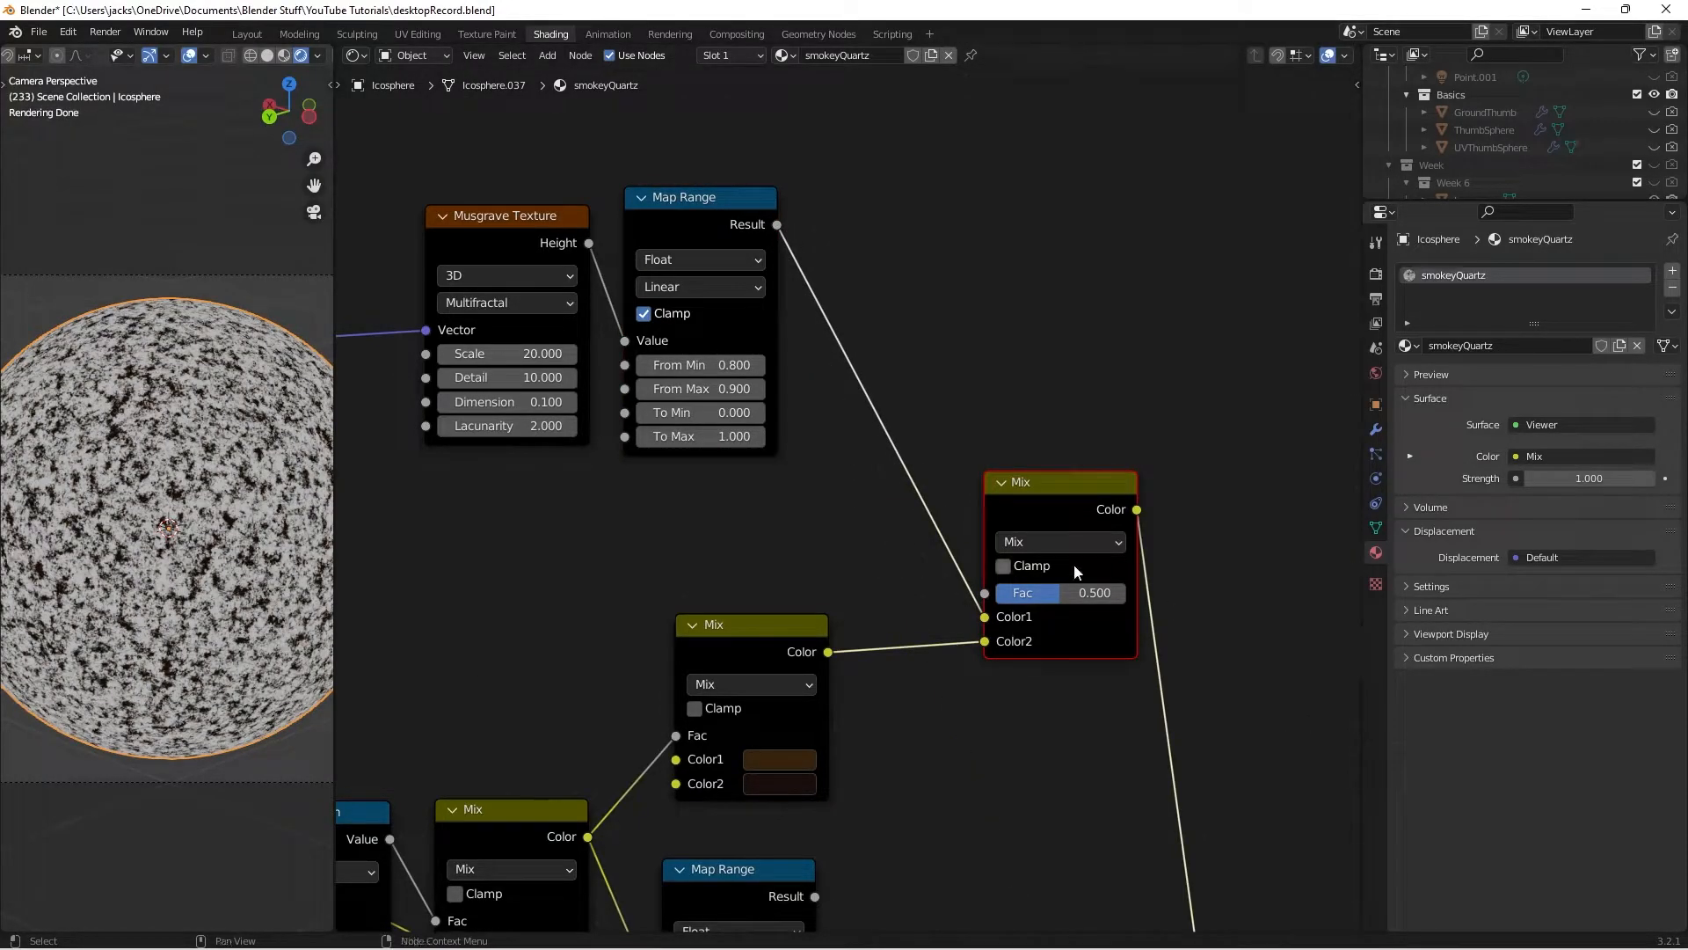
Set the previewed Mix node's Fac to 0.75 and save the file
left_click(1062, 595)
type(".75")
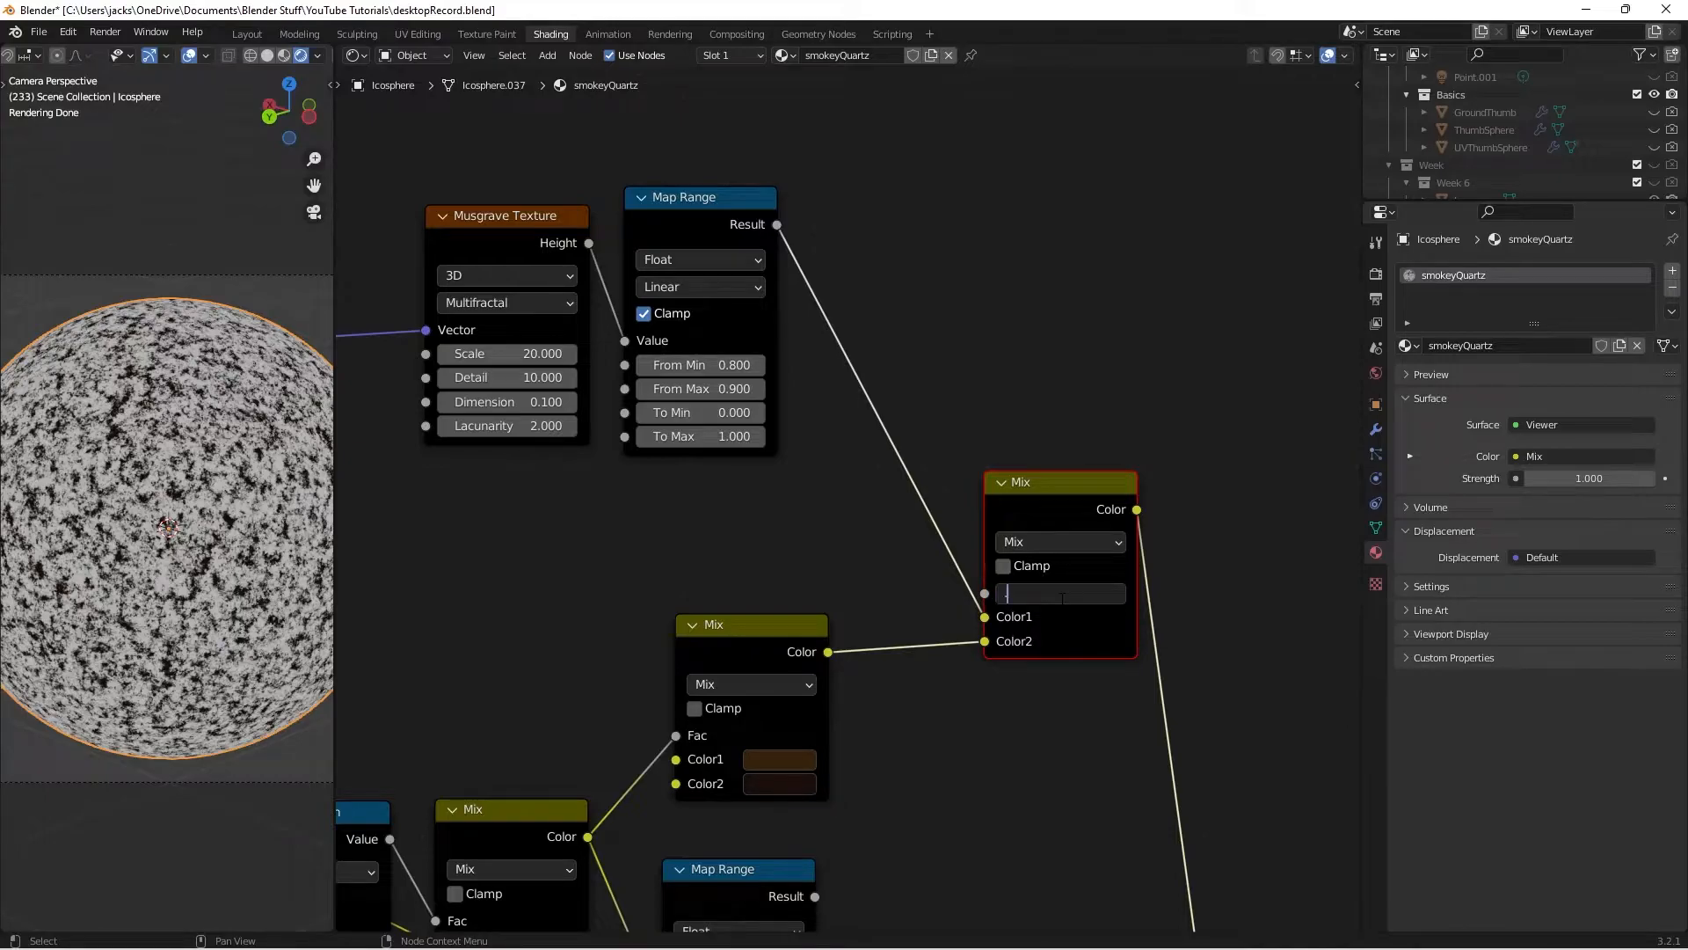
key("Return")
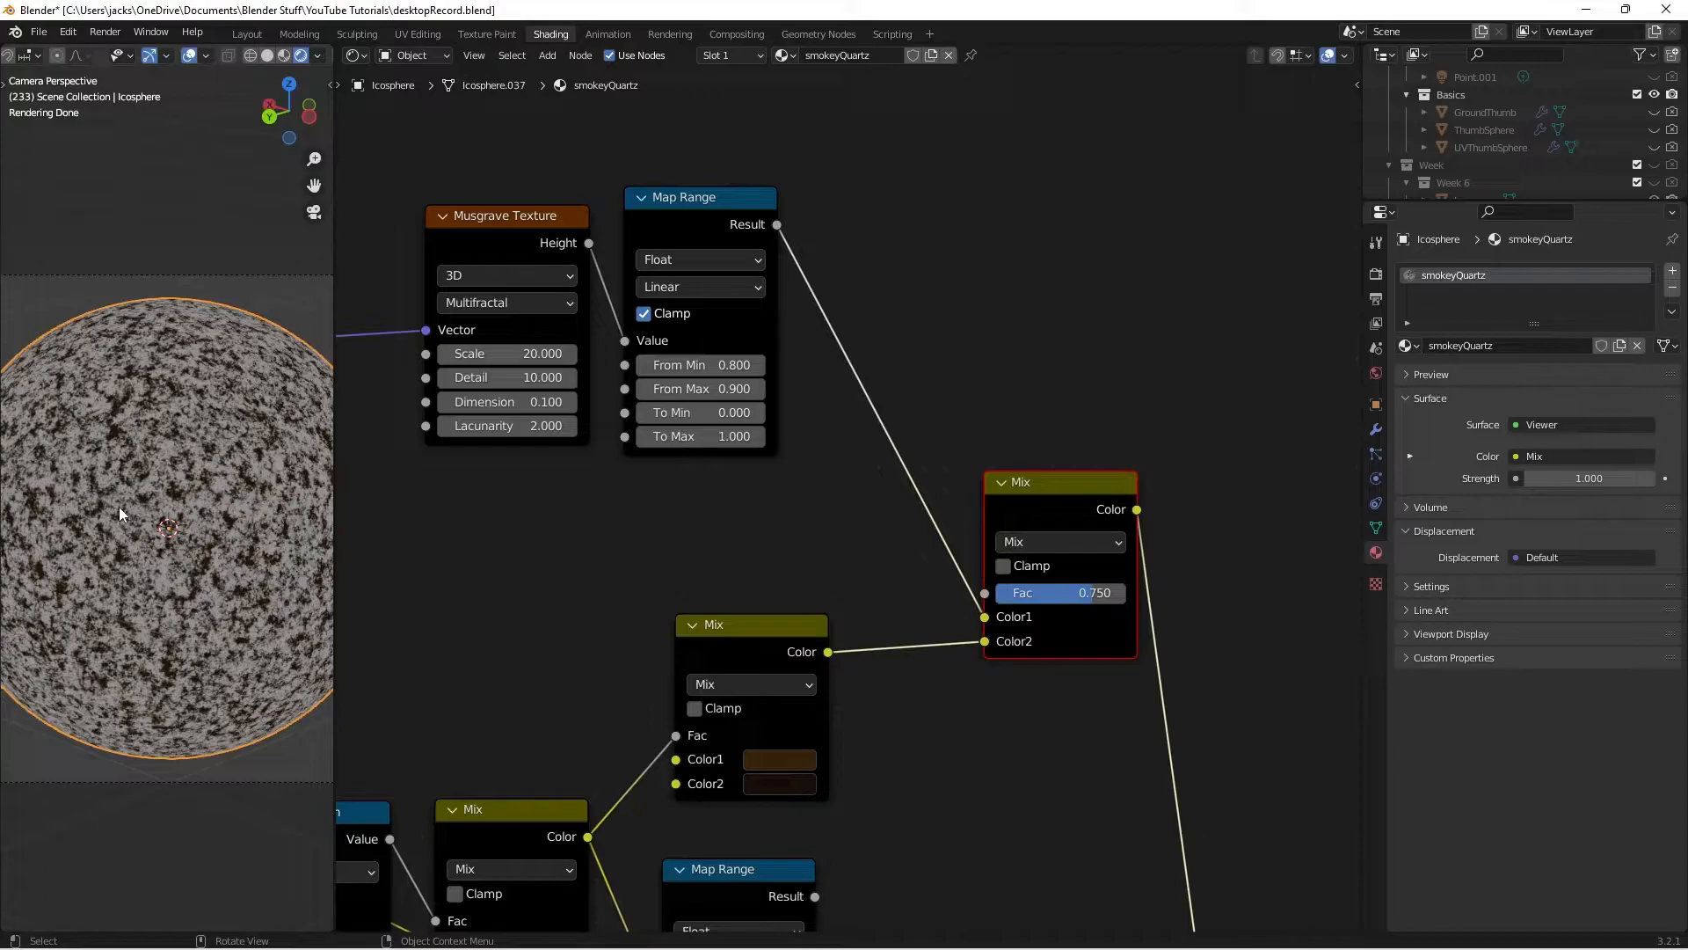
key("ctrl+s")
left_click(817, 574)
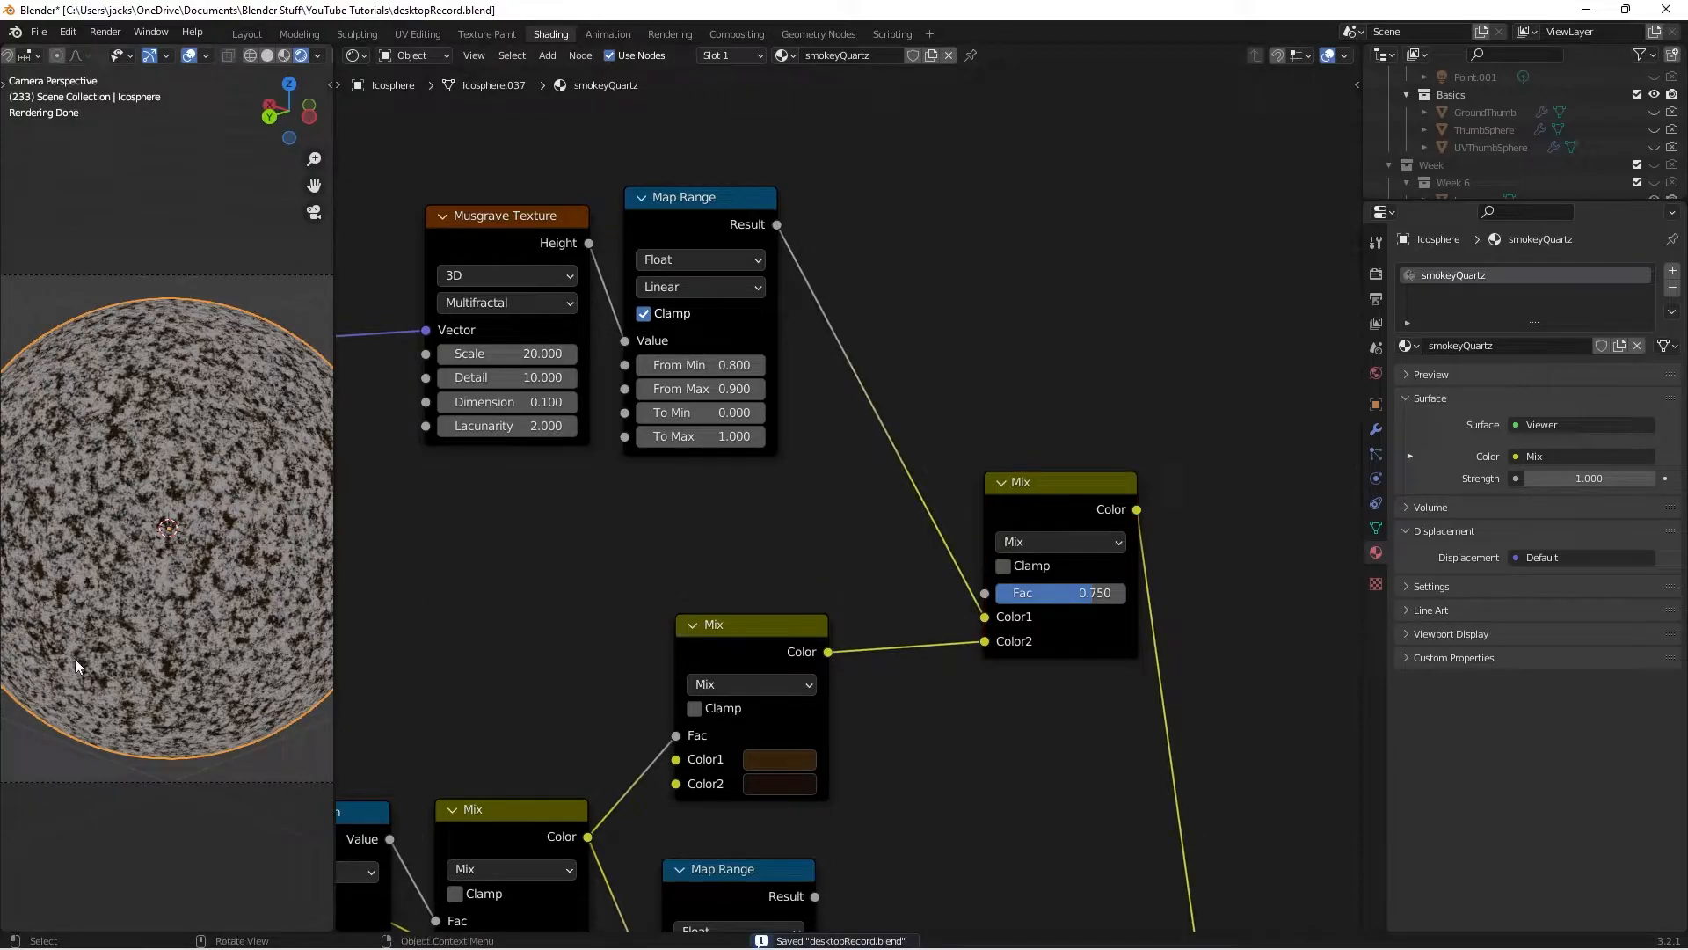
Duplicate the Mix node with Fac 0.75 and place the copy below and beyond it, past the brown Mix
middle_click_drag(927, 666, 795, 223)
scroll(783, 255, "down", 2)
middle_click_drag(763, 289, 759, 408)
left_click_drag(627, 519, 629, 515)
left_click(893, 452)
middle_click_drag(893, 451, 880, 449)
left_click(878, 204)
key("shift+d")
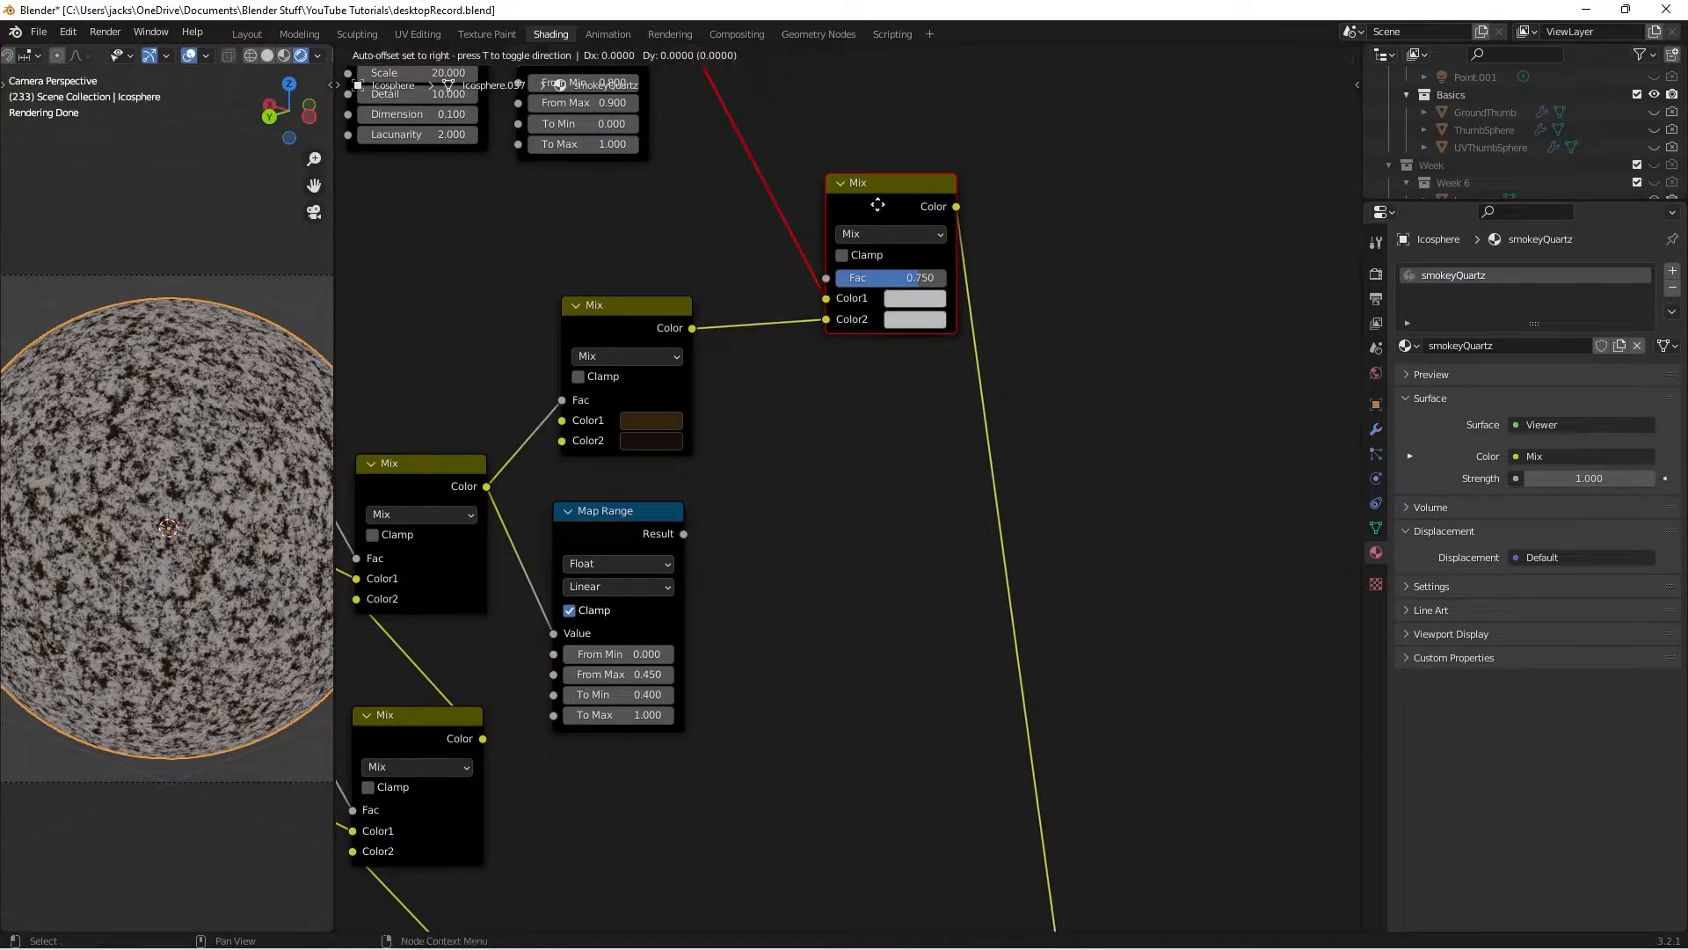
left_click(1103, 446)
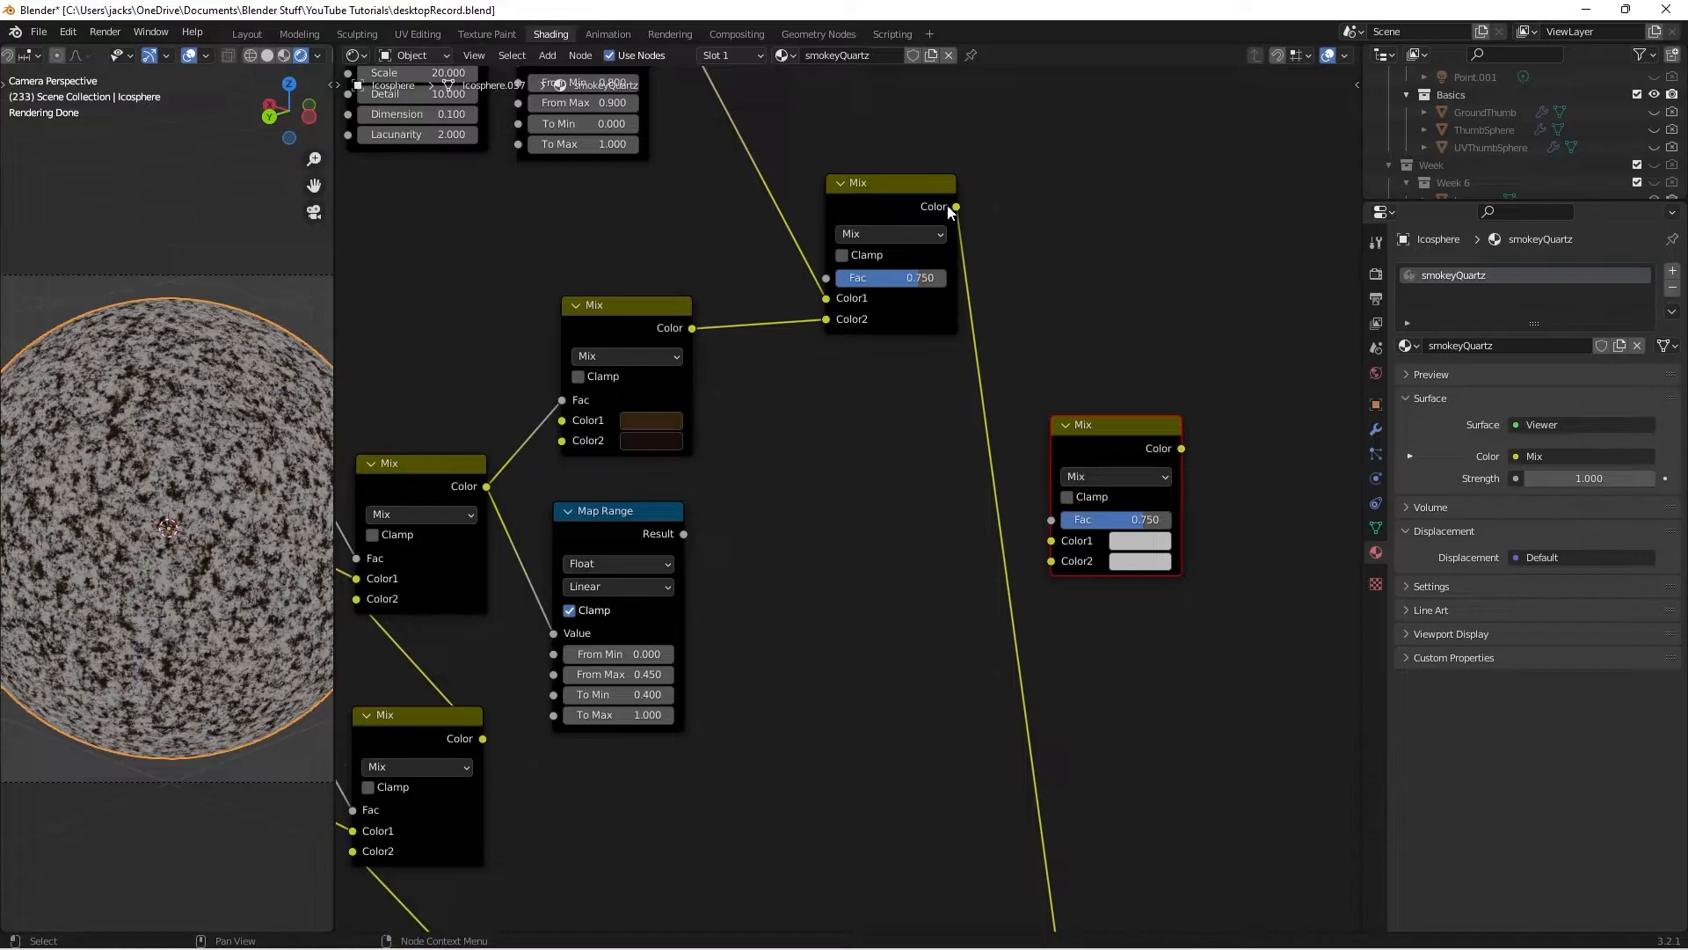
Feed the duplicated Mix from the 0.75 Mix (Color1), brown Mix (Color2) and mask's Map Range (Fac), preview it and save the file
left_click_drag(956, 209, 1053, 543)
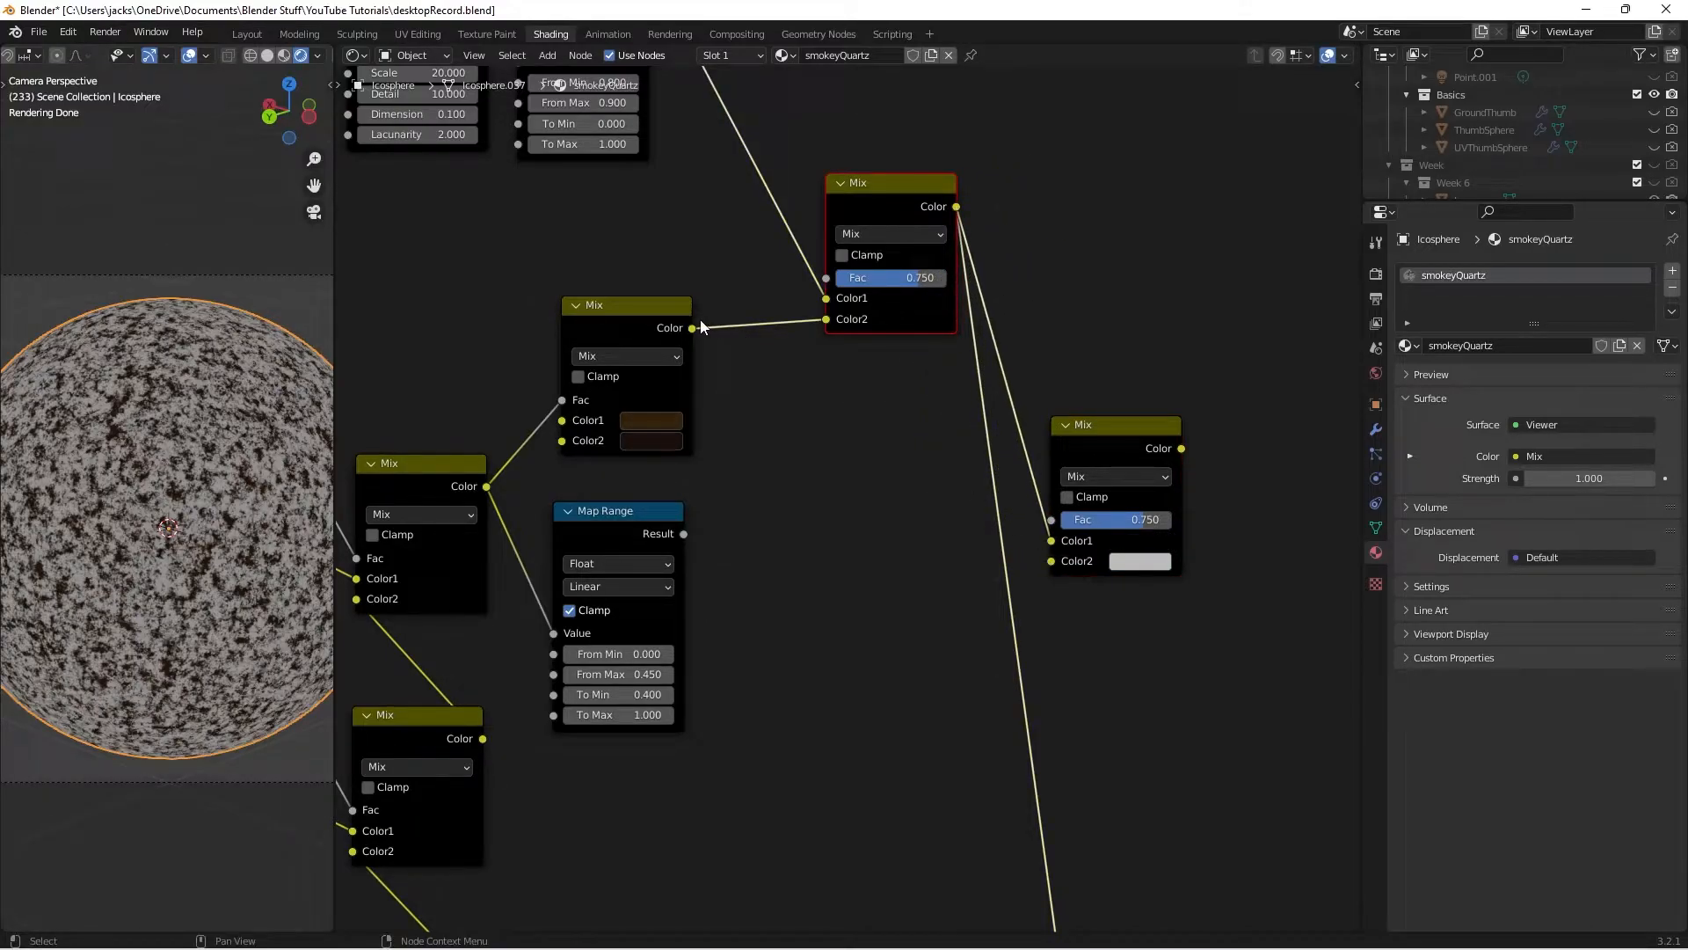
left_click_drag(692, 329, 1054, 560)
left_click(1102, 444)
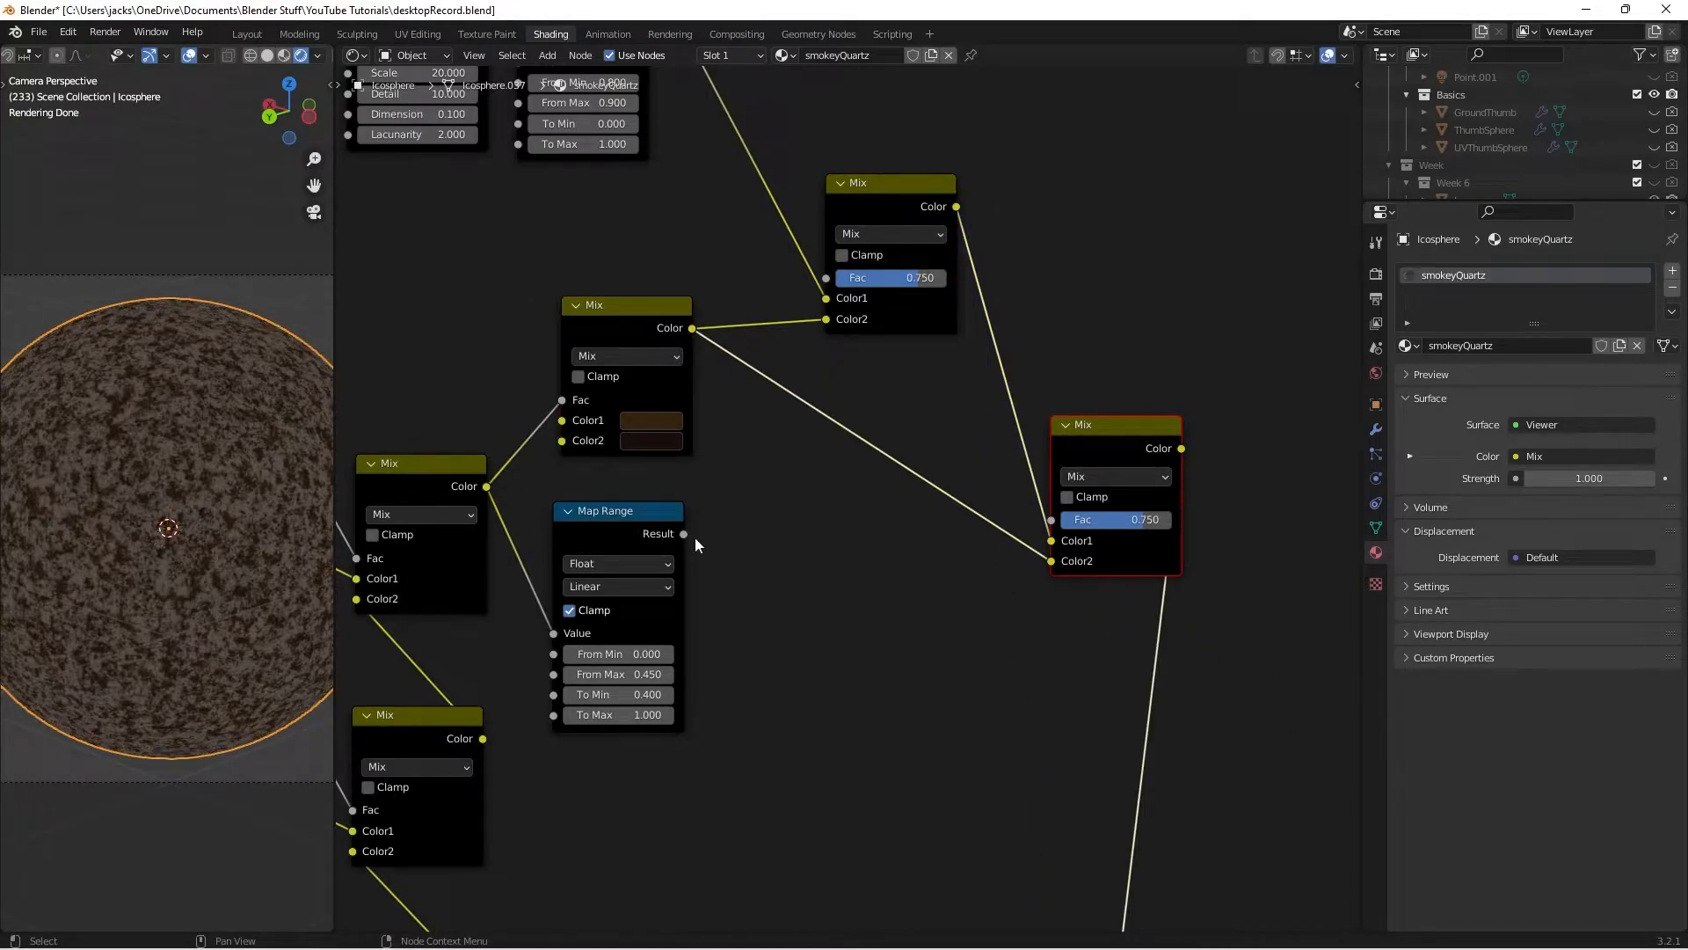
left_click_drag(684, 533, 1048, 530)
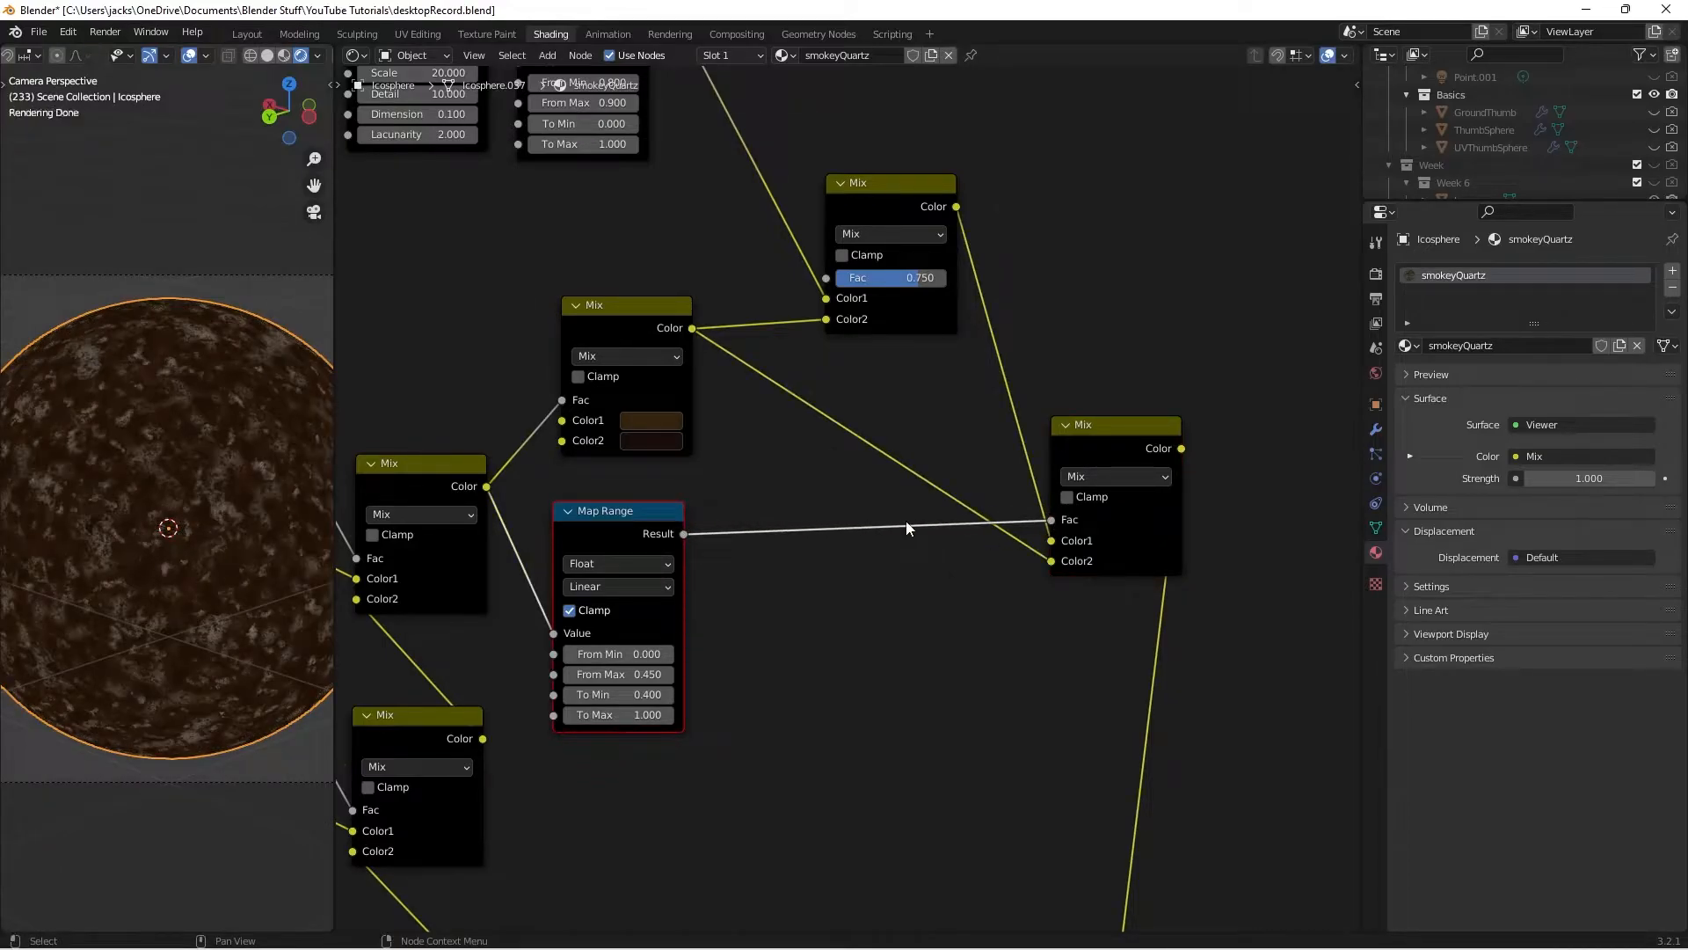
key("ctrl+s")
Move the Principled BSDF, Material Output and Viewer nodes together farther away from the texture node network
scroll(906, 525, "down", 3)
left_click_drag(1043, 460, 1016, 461)
left_click_drag(1029, 380, 1036, 380)
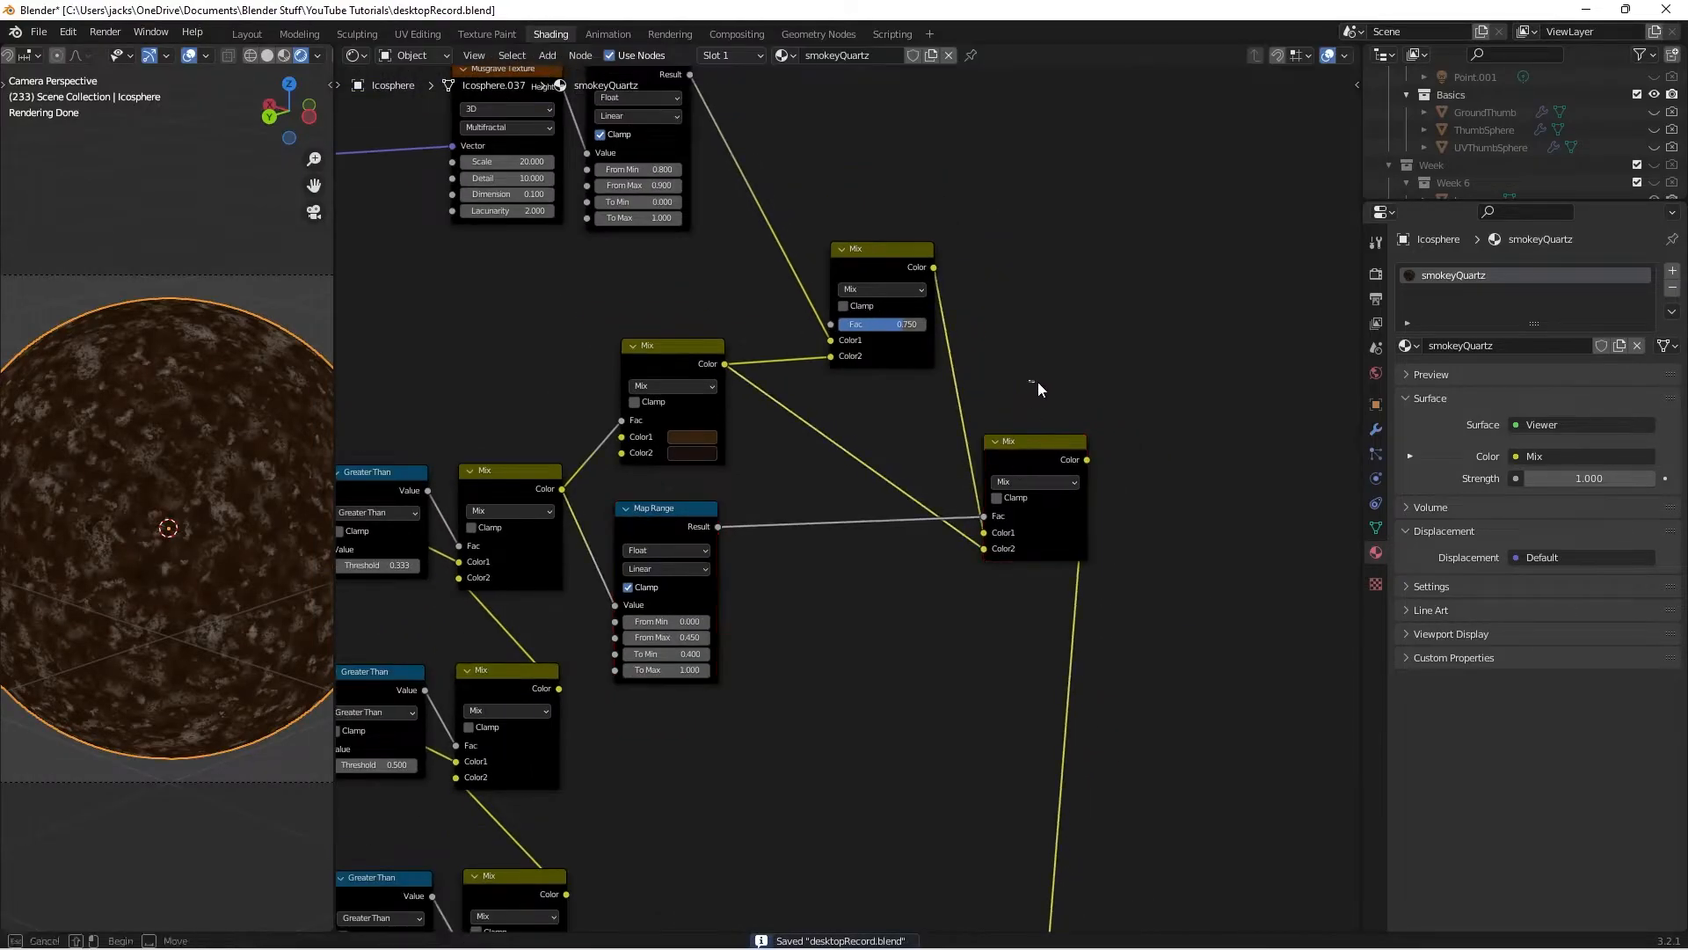
scroll(899, 626, "down", 5)
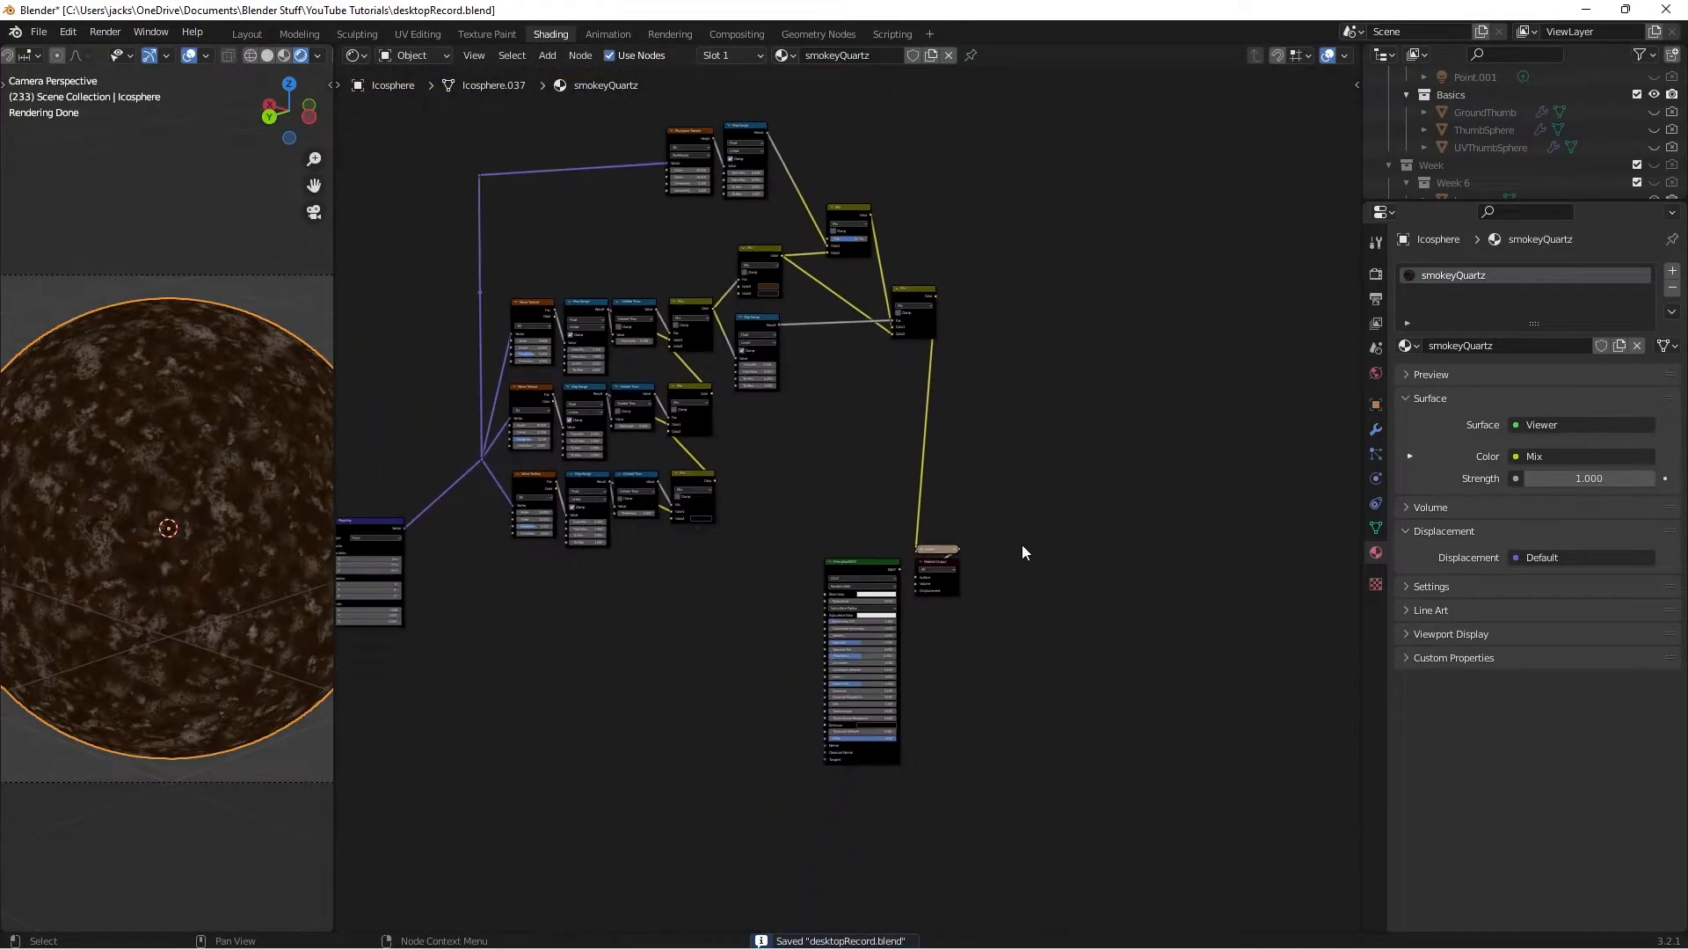
left_click_drag(835, 538, 990, 759)
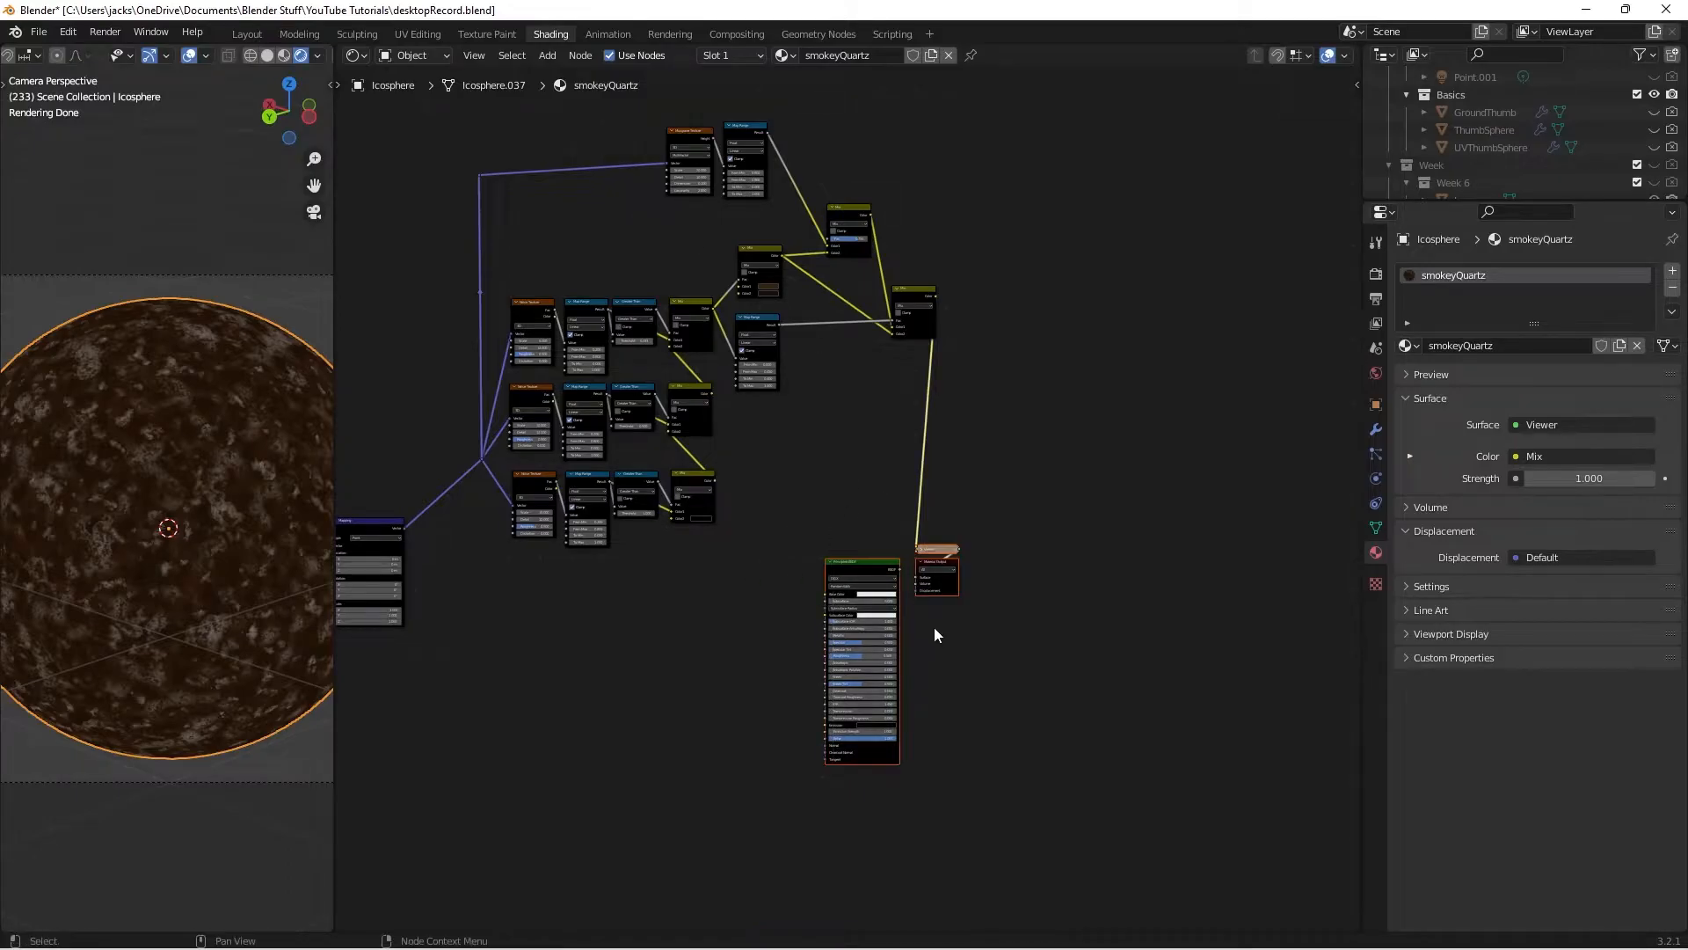
key("g")
left_click(1235, 601)
left_click(1233, 594)
Connect the last Mix node's Color to the Principled BSDF's Base Color and send the shader to the Material Output
scroll(1247, 346, "up", 5)
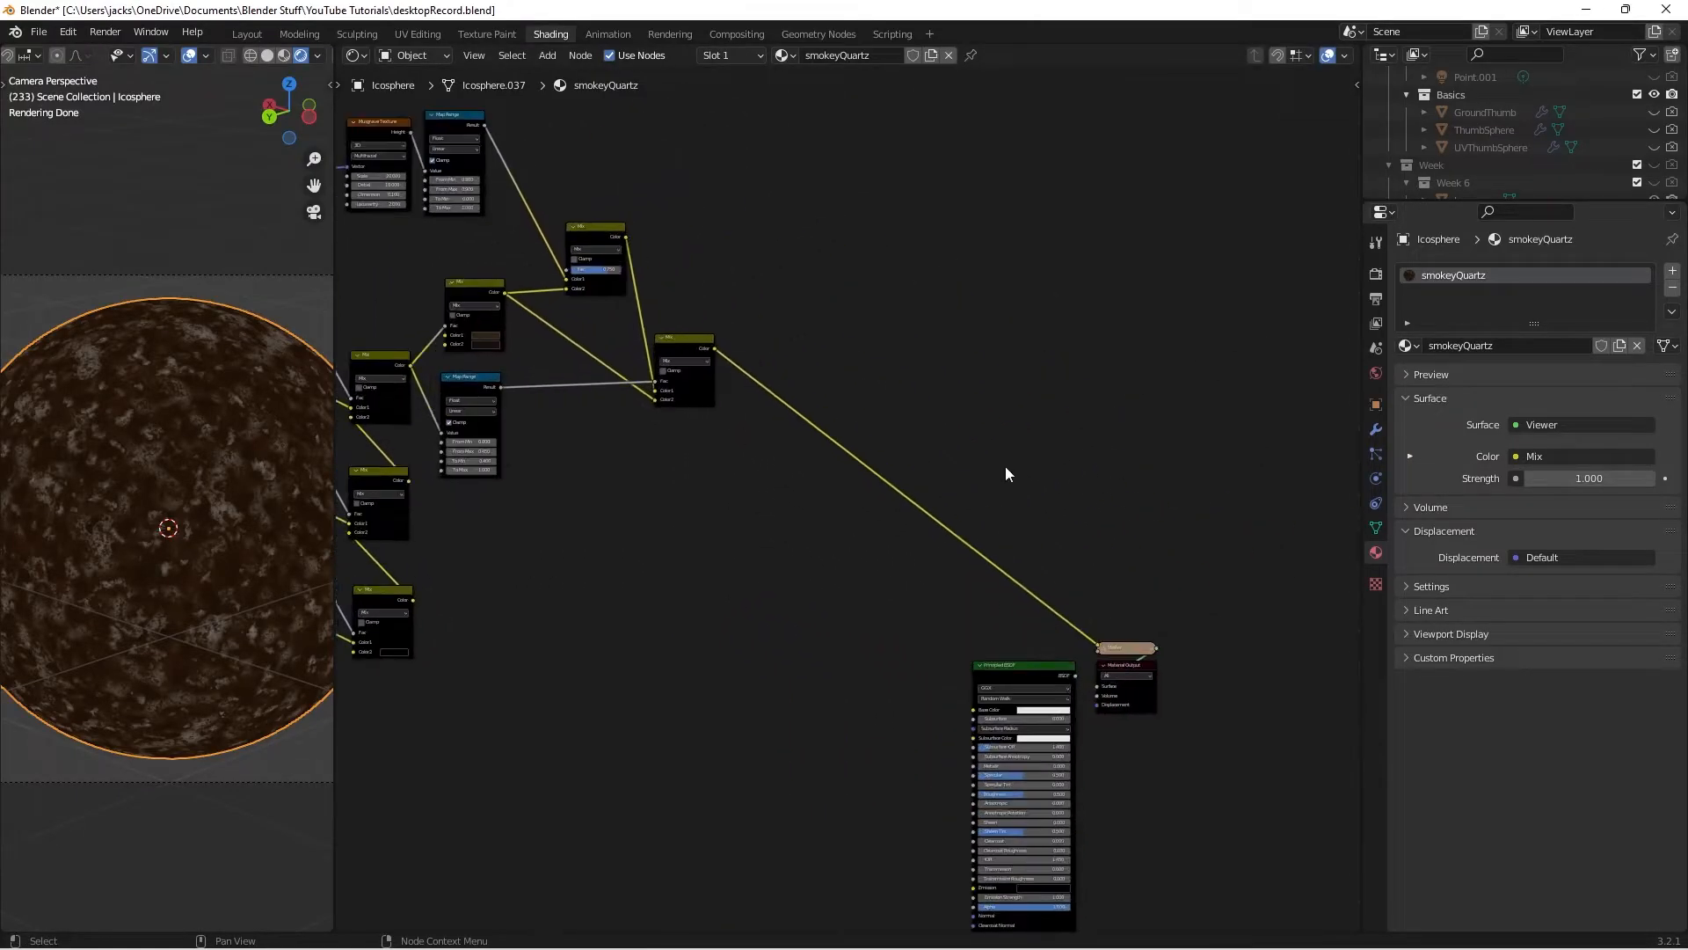
left_click_drag(703, 275, 1033, 726)
left_click_drag(699, 276, 1030, 730)
left_click(1063, 702)
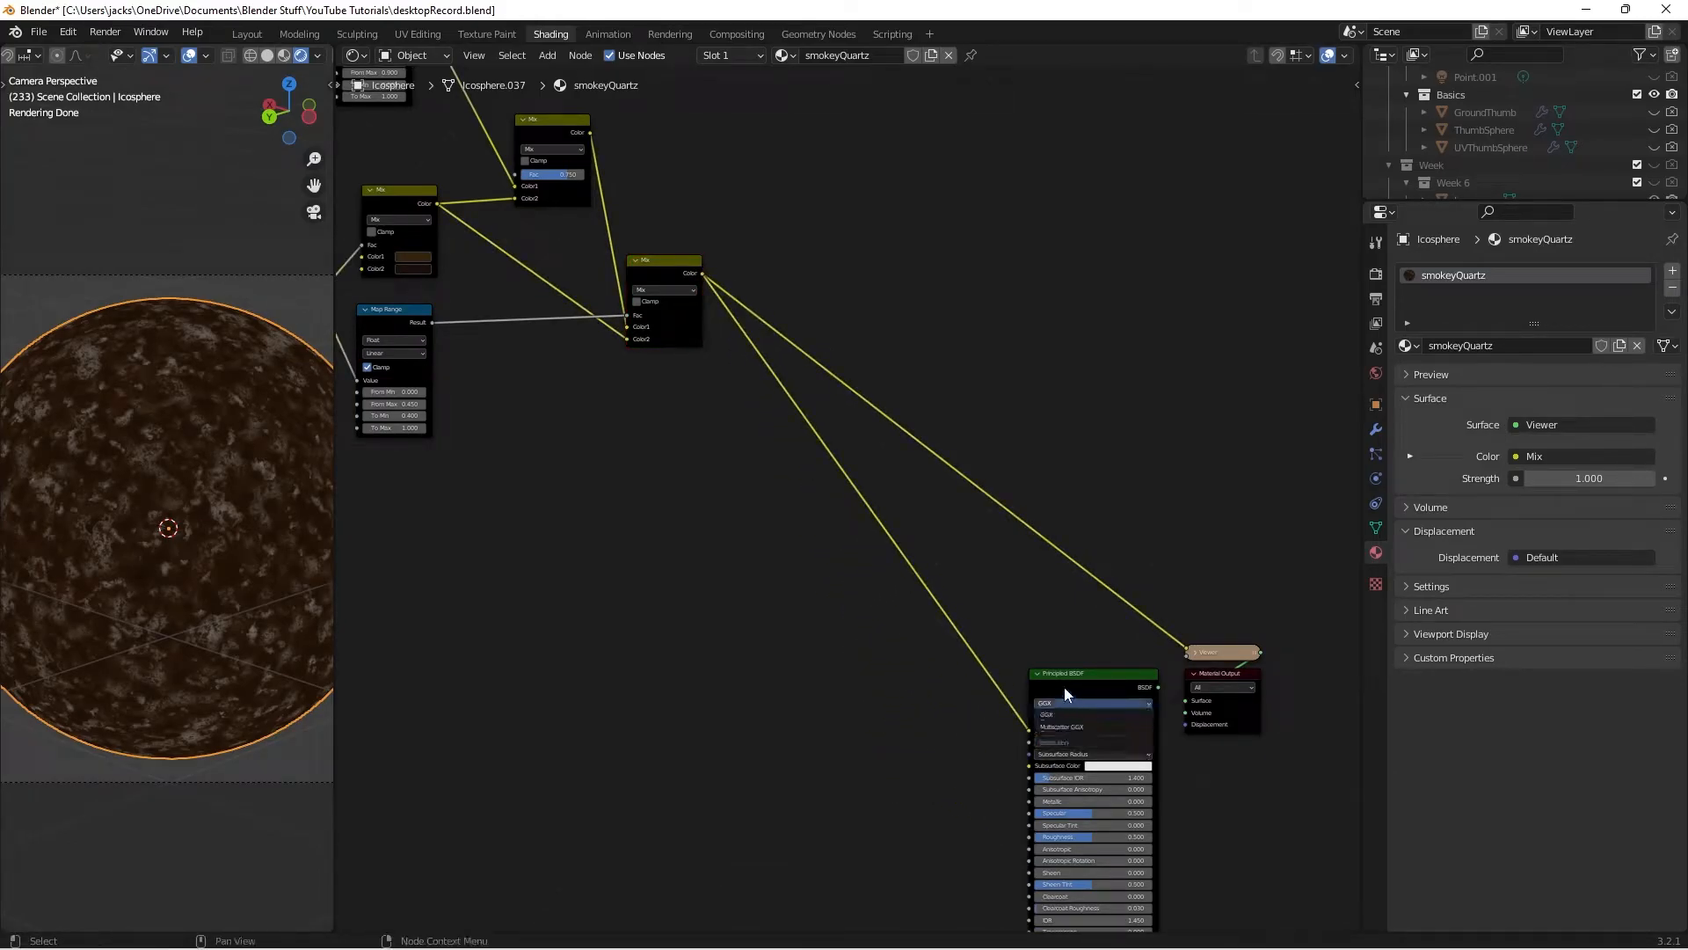
left_click(1064, 686, "ctrl+shift")
Frame the shaded icosphere from a new angle in the viewport, deselect it and save the file
middle_click_drag(297, 554, 216, 551)
key("KP_Decimal")
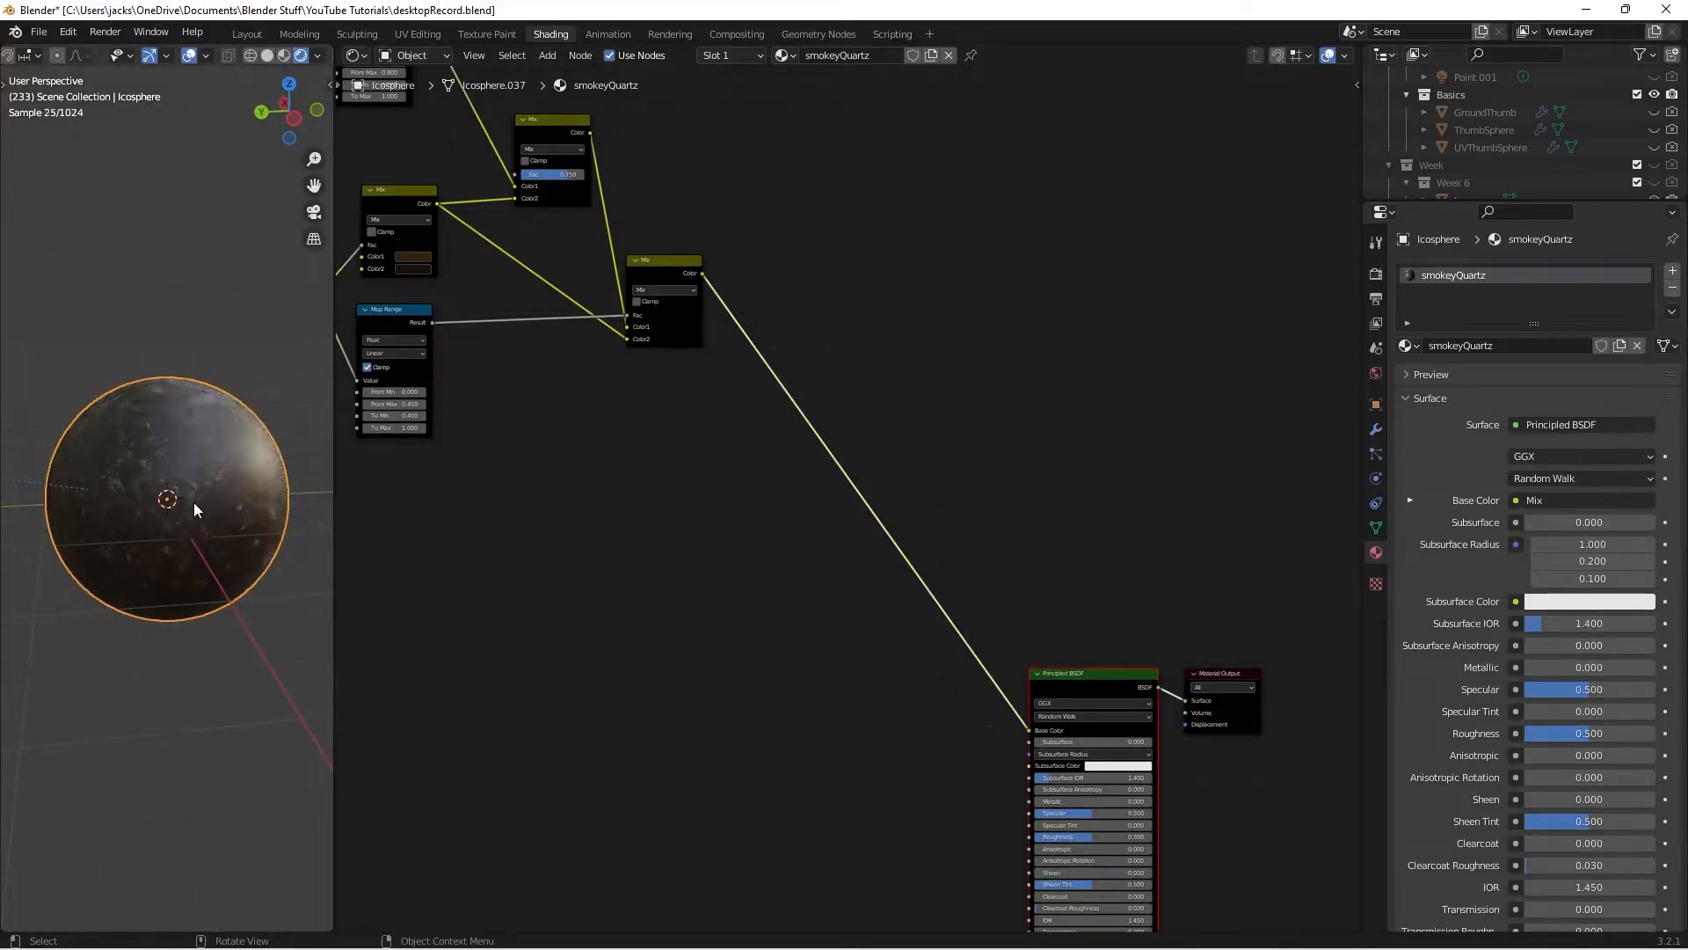
scroll(194, 503, "up", 1)
left_click(294, 735)
key("ctrl+s")
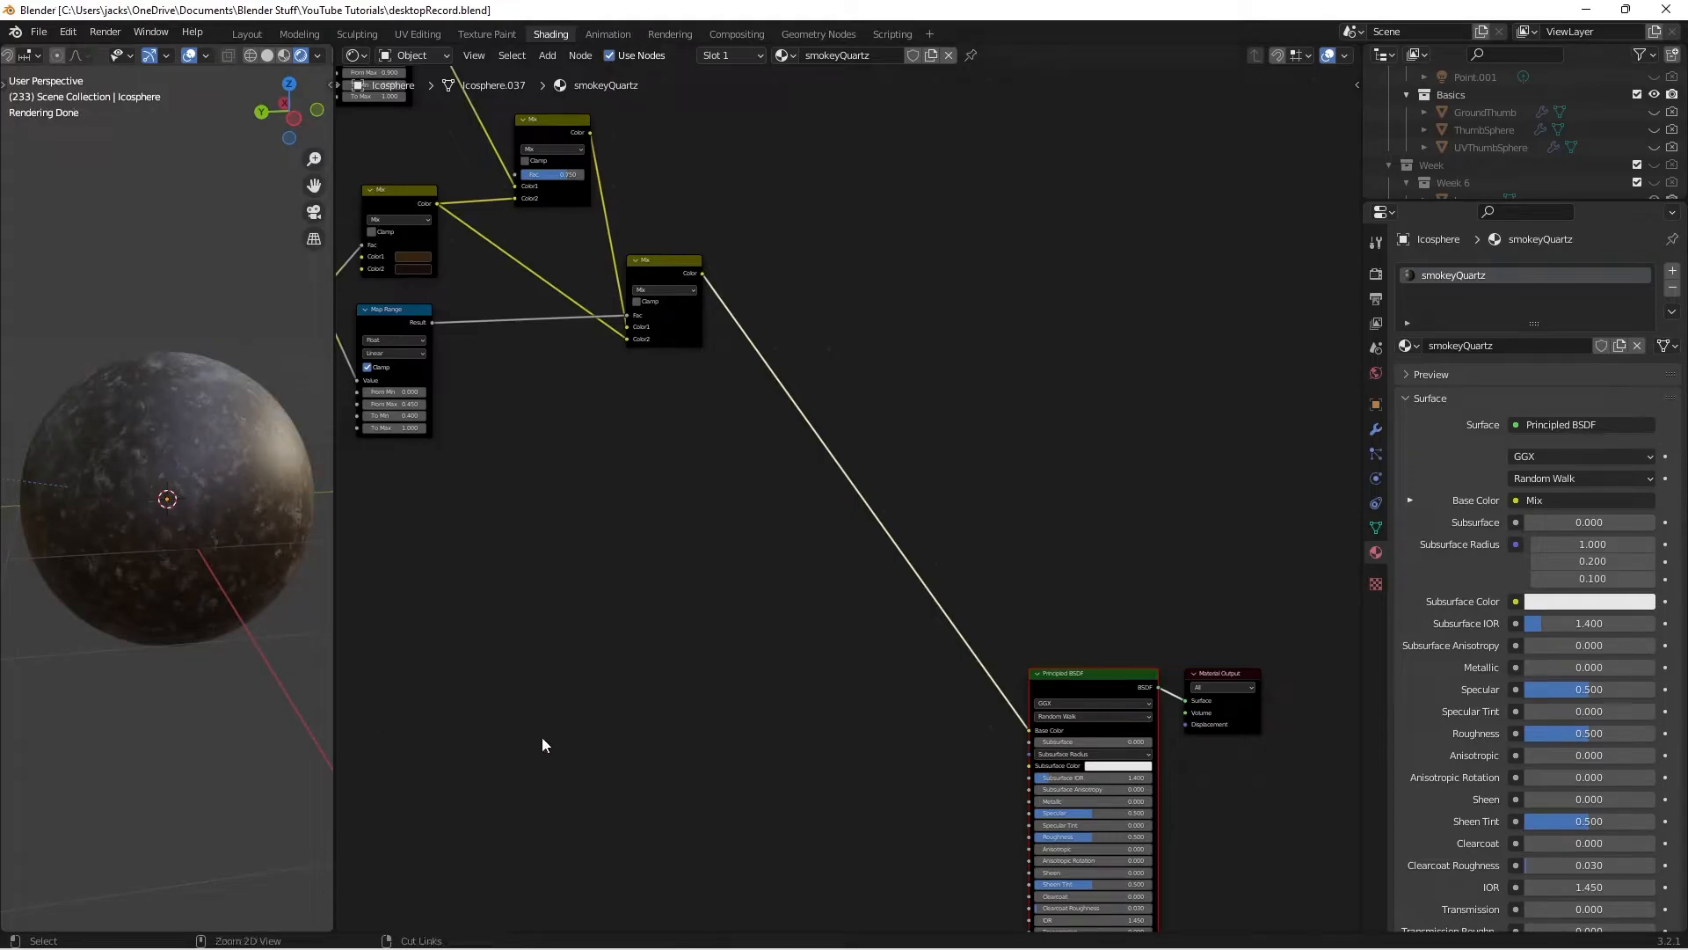
Add a Voronoi Texture node in the empty space below the lowest noise row
middle_click_drag(599, 705, 886, 583)
scroll(887, 584, "up", 1)
scroll(879, 580, "down", 4)
middle_click_drag(545, 439, 729, 493)
scroll(729, 493, "down", 2)
scroll(799, 604, "down", 1)
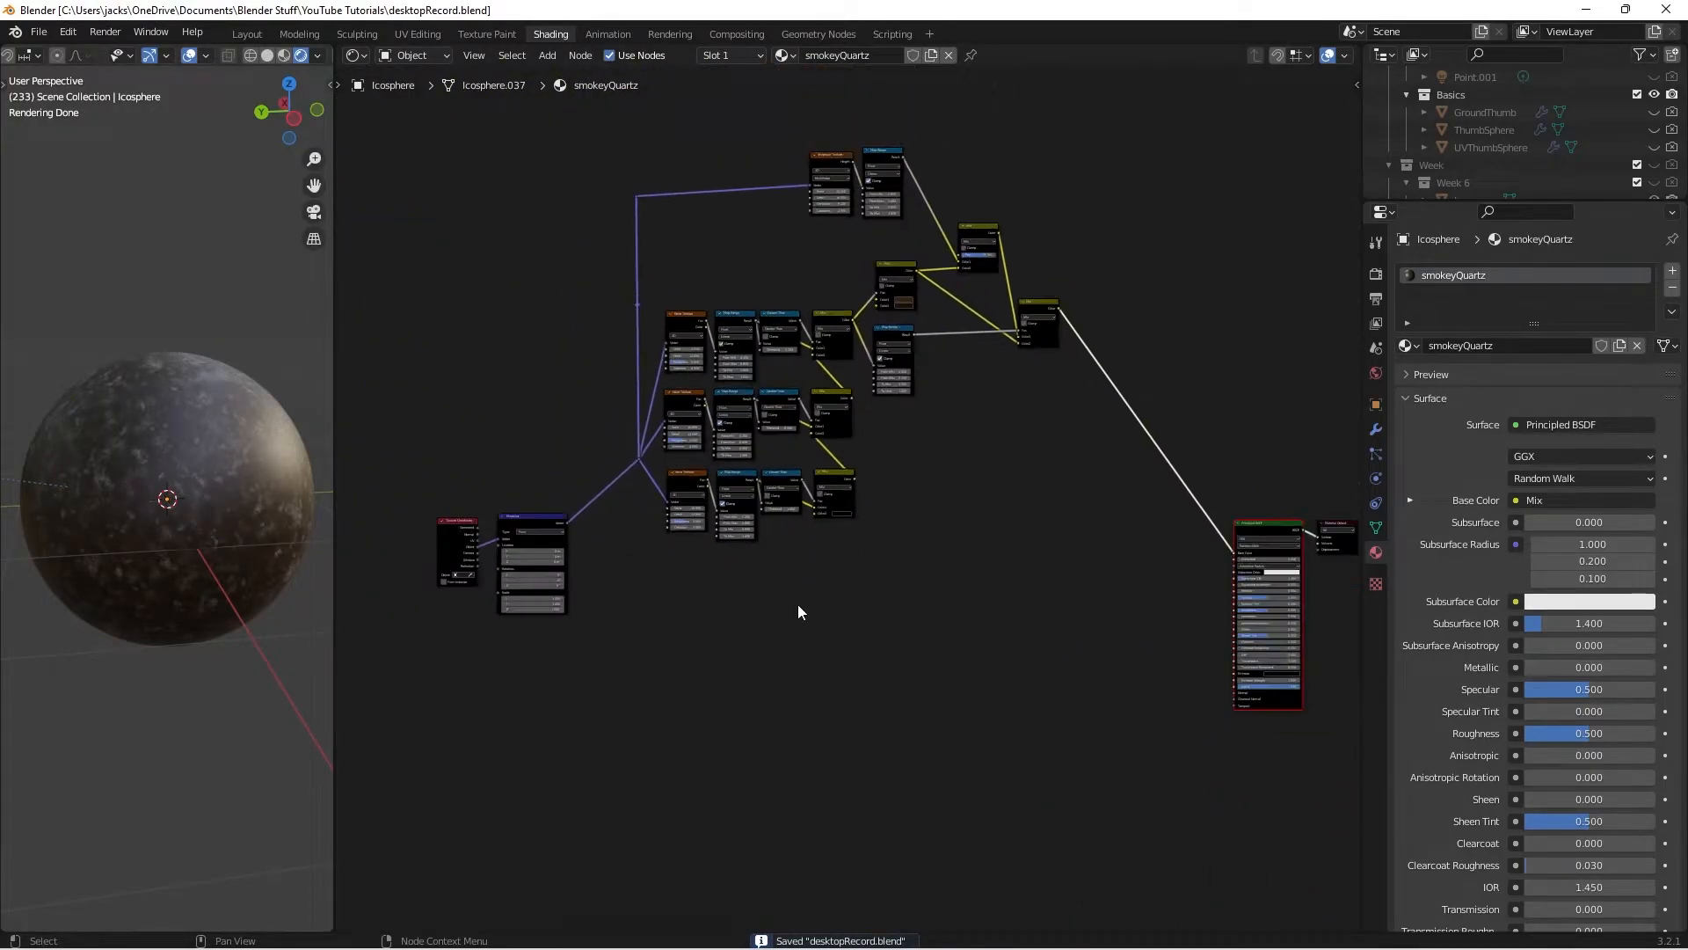
middle_click_drag(751, 801, 816, 565)
scroll(826, 550, "up", 4)
scroll(823, 492, "up", 3)
middle_click_drag(767, 400, 830, 470)
key("shift+a")
left_click(803, 529)
type("voronoi")
key("Return")
left_click(666, 551)
scroll(825, 404, "up", 2)
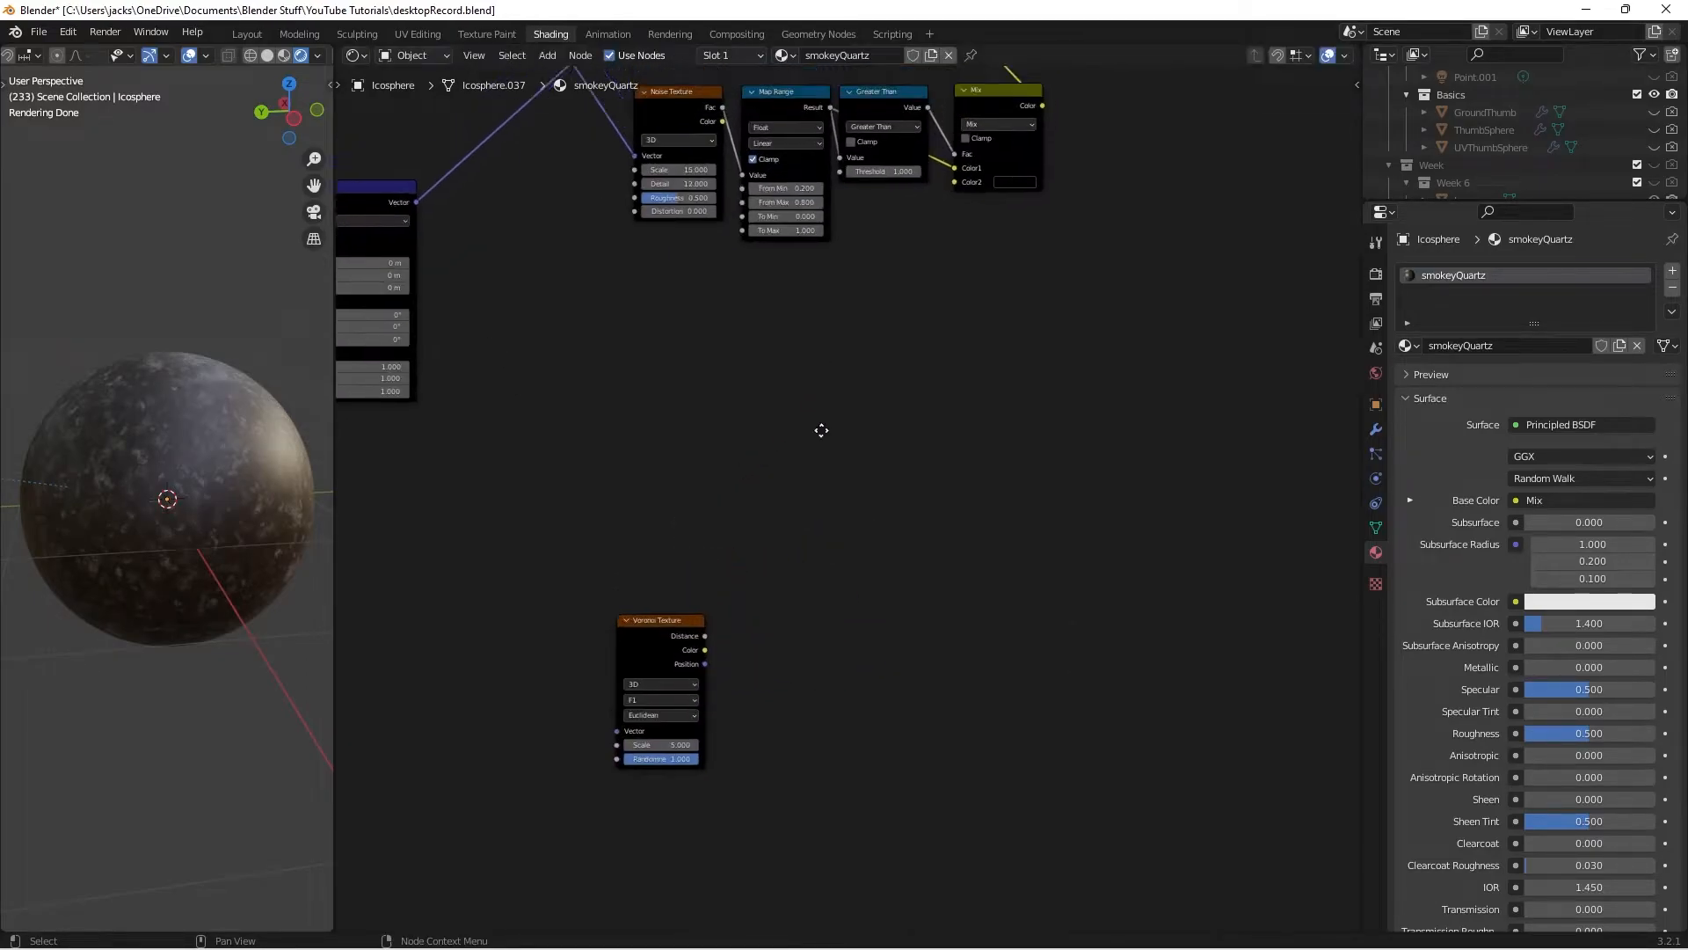
Connect the Mapping node's Vector output to the Voronoi Texture's Vector and save the file
left_click_drag(565, 197, 1105, 300)
left_click_drag(626, 730, 633, 757)
key("ctrl+s")
left_click_drag(397, 294, 606, 851)
left_click_drag(627, 774, 613, 778)
left_click(556, 615)
middle_click_drag(546, 591, 659, 606)
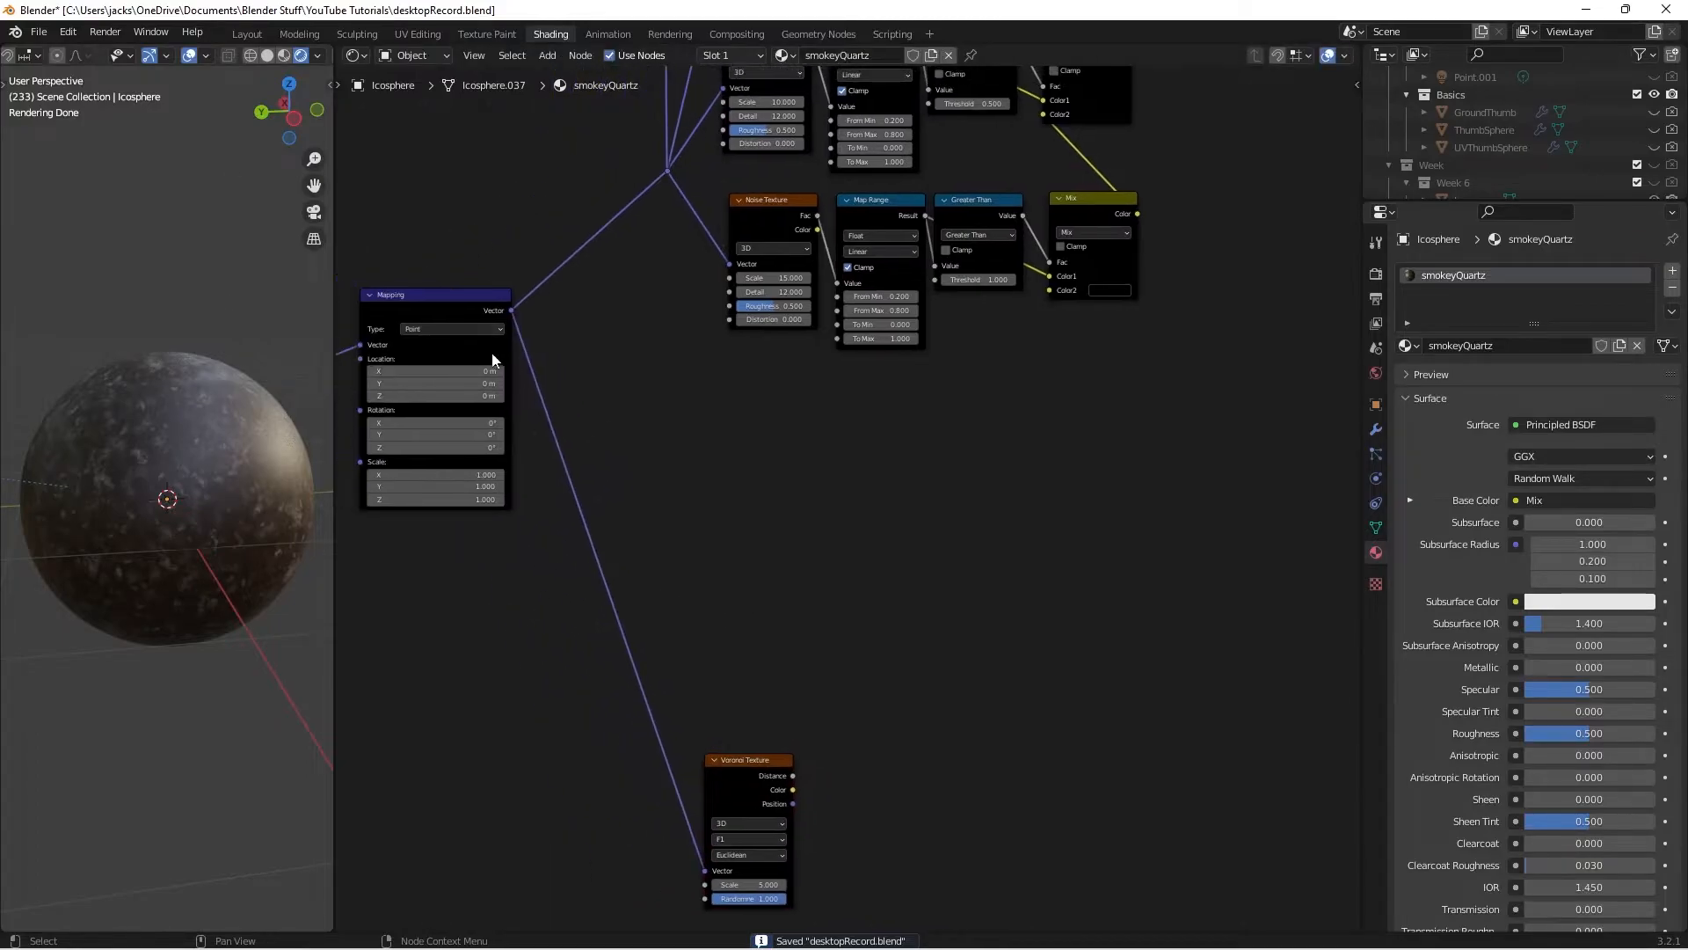
Insert a reroute on the Voronoi Texture's Vector link, move it down clear of the Mapping node and save the file
right_click_drag(638, 651, 635, 659, "shift")
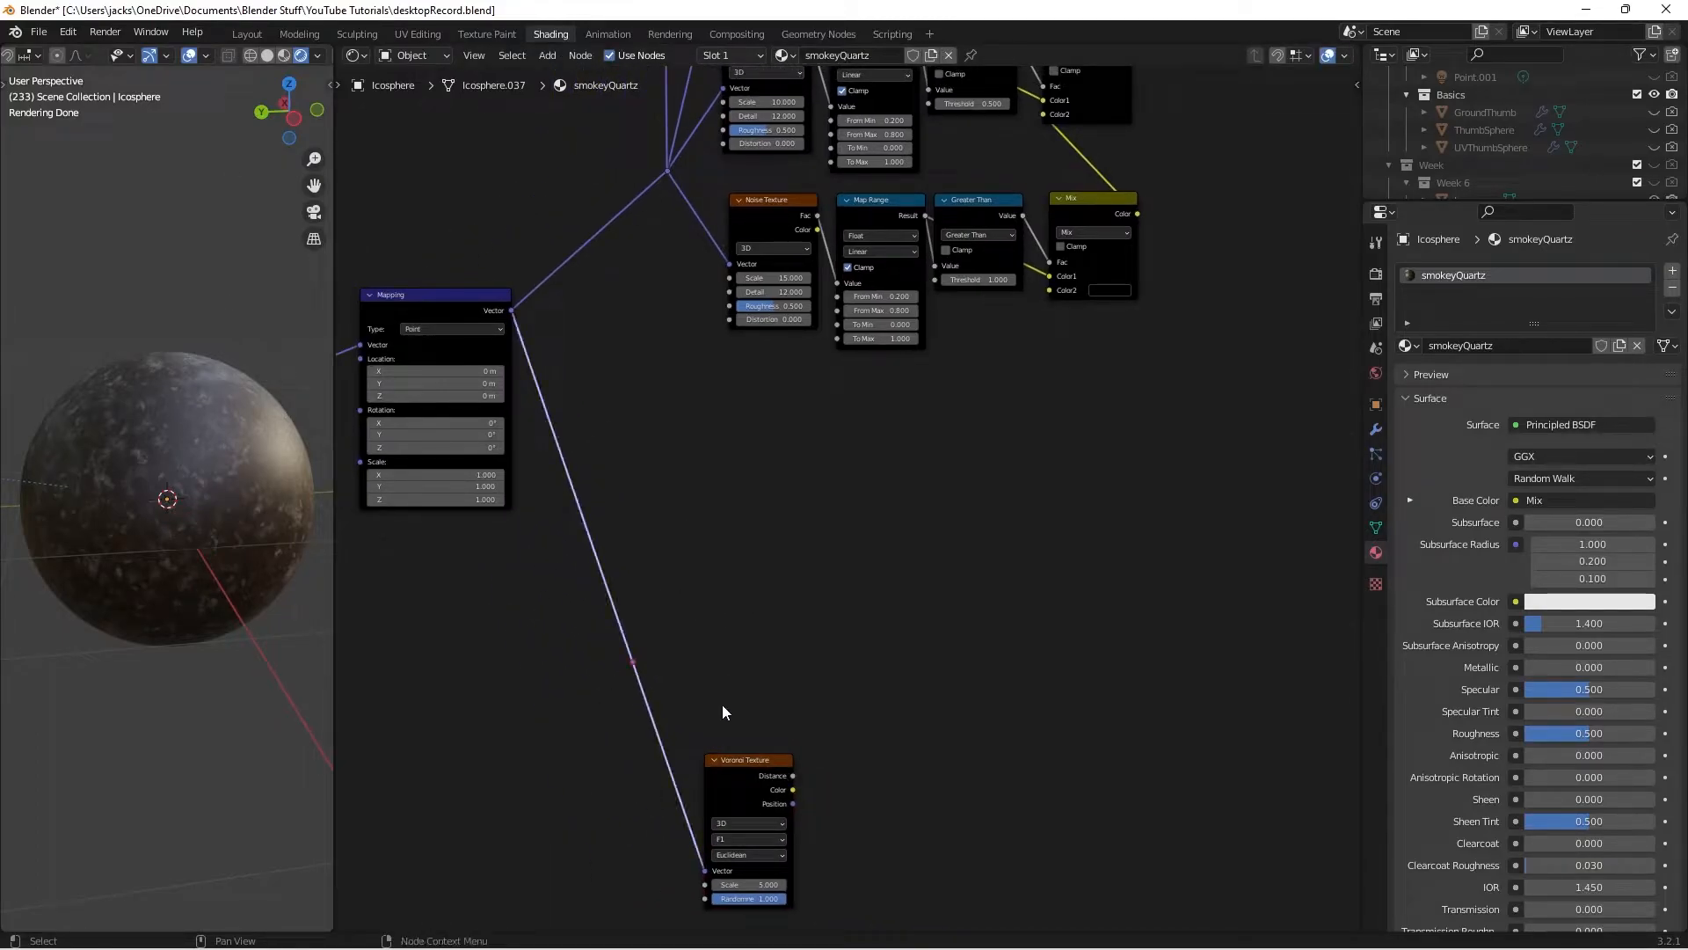
key("g")
left_click(618, 784)
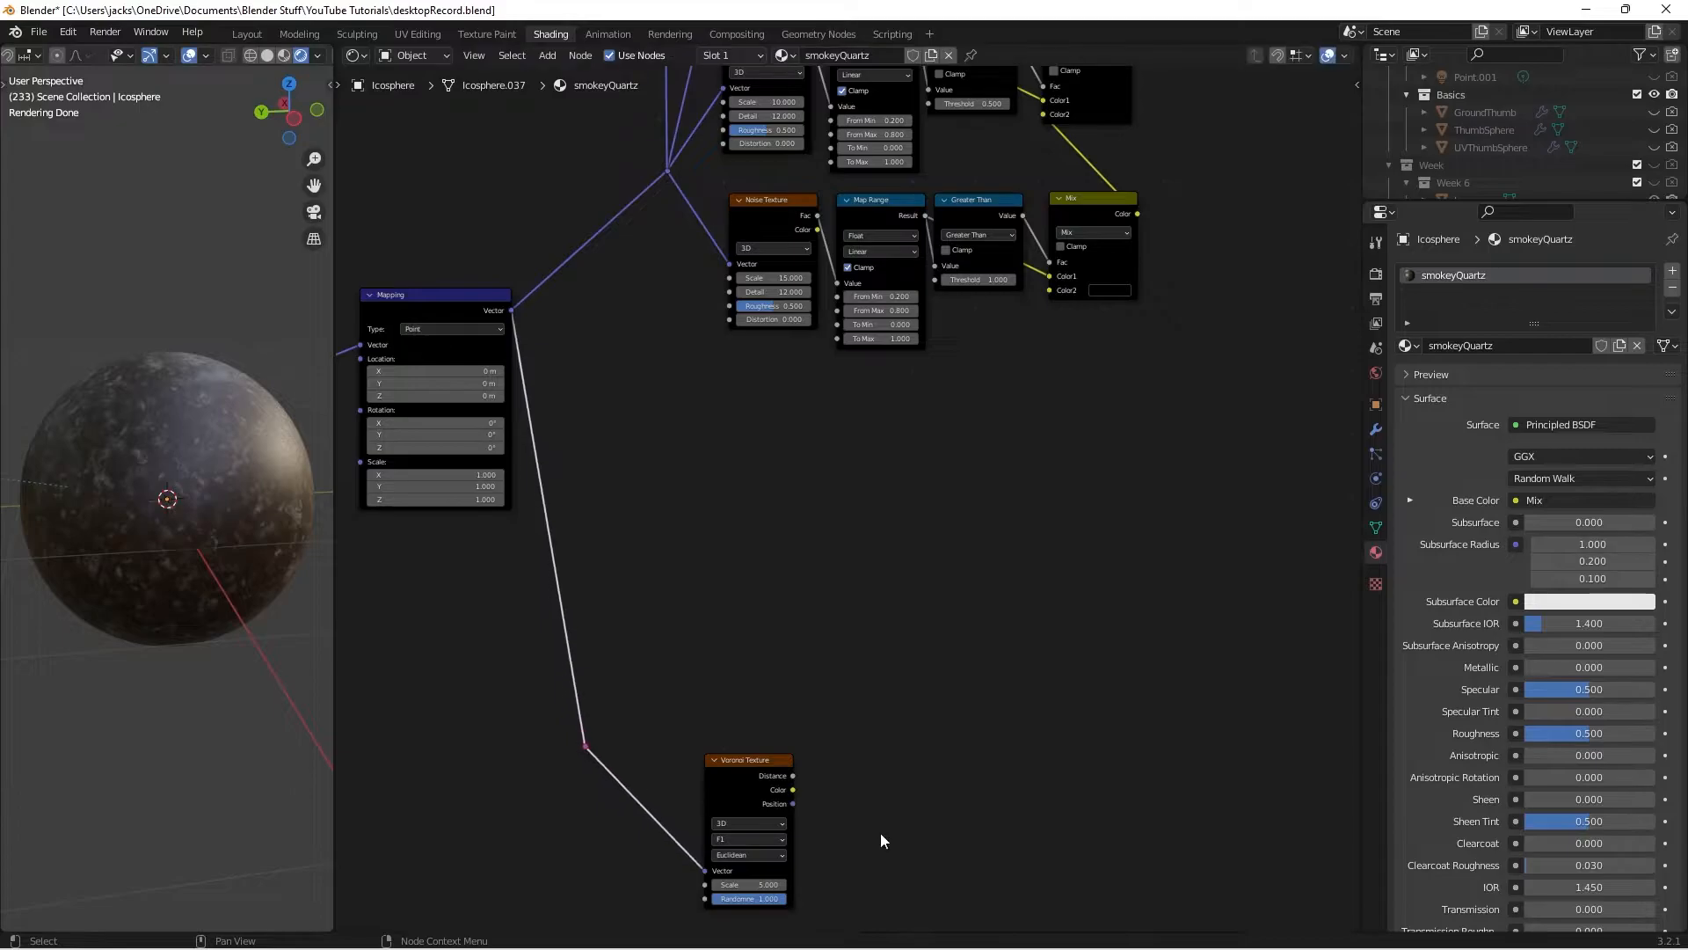
middle_click_drag(997, 824, 968, 630)
left_click(957, 628)
left_click_drag(694, 587, 663, 659)
left_click(893, 646)
left_click(782, 514)
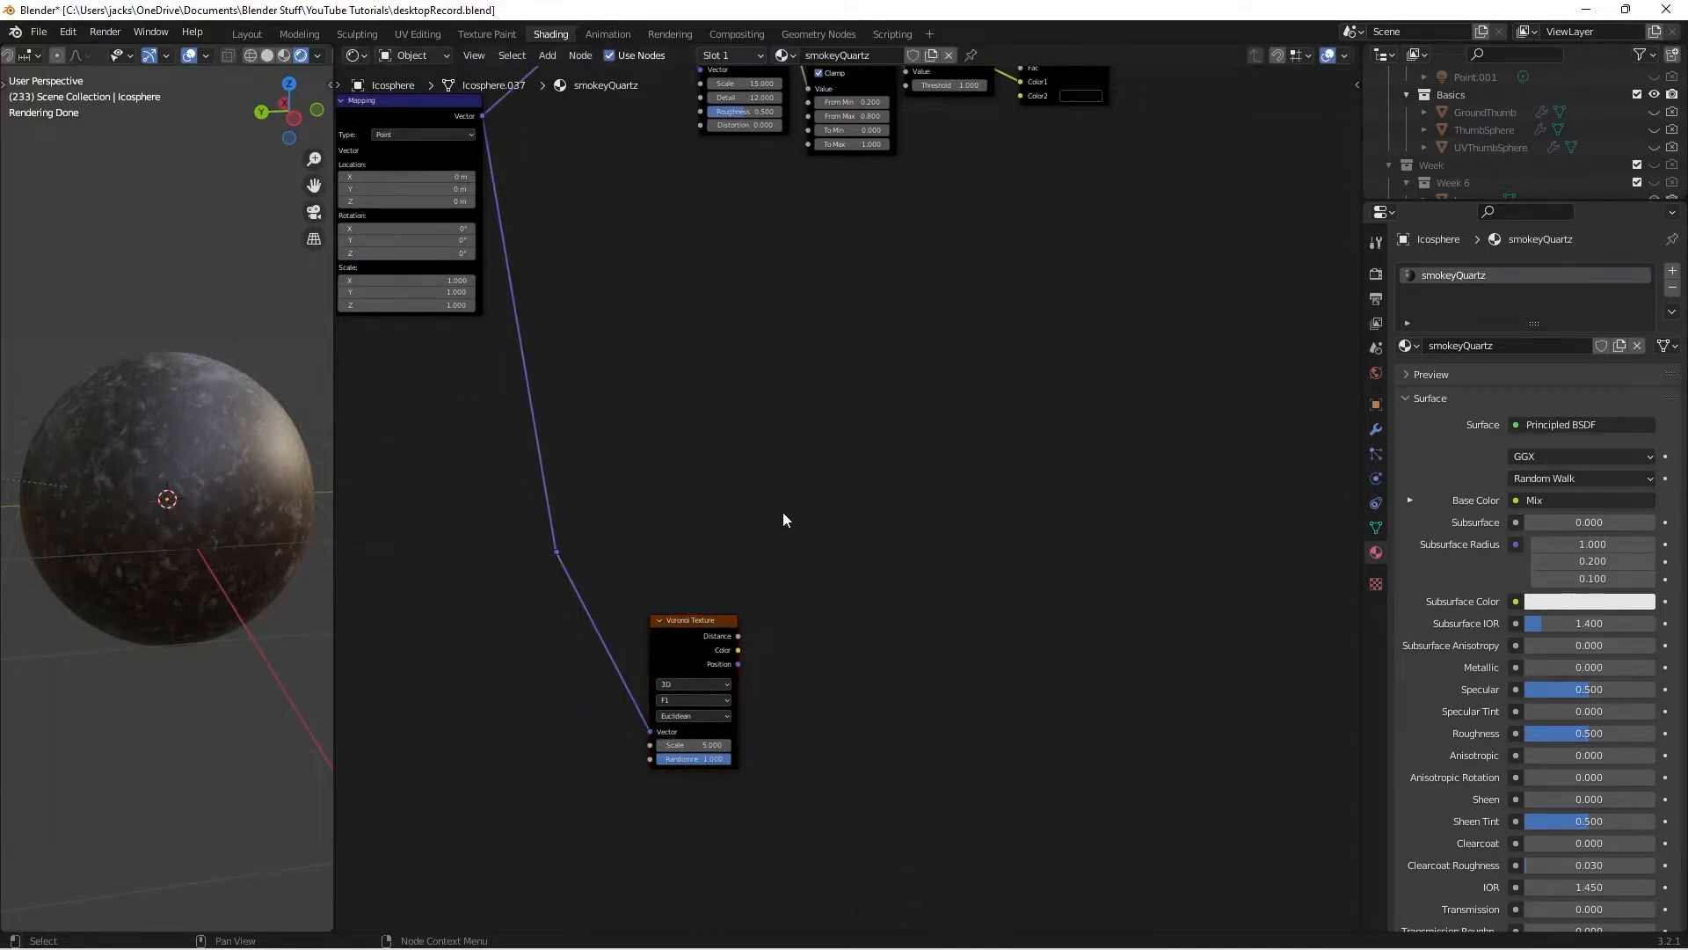
key("ctrl+s")
Add a Map Range node in the empty space before the Principled BSDF and feed the lowest Mix node's Color into its Value
middle_click_drag(1198, 333, 852, 543)
middle_click_drag(975, 271, 802, 476)
scroll(916, 627, "down", 2)
middle_click_drag(917, 627, 863, 509)
key("shift+a")
left_click(862, 503)
type("ra")
key("Return")
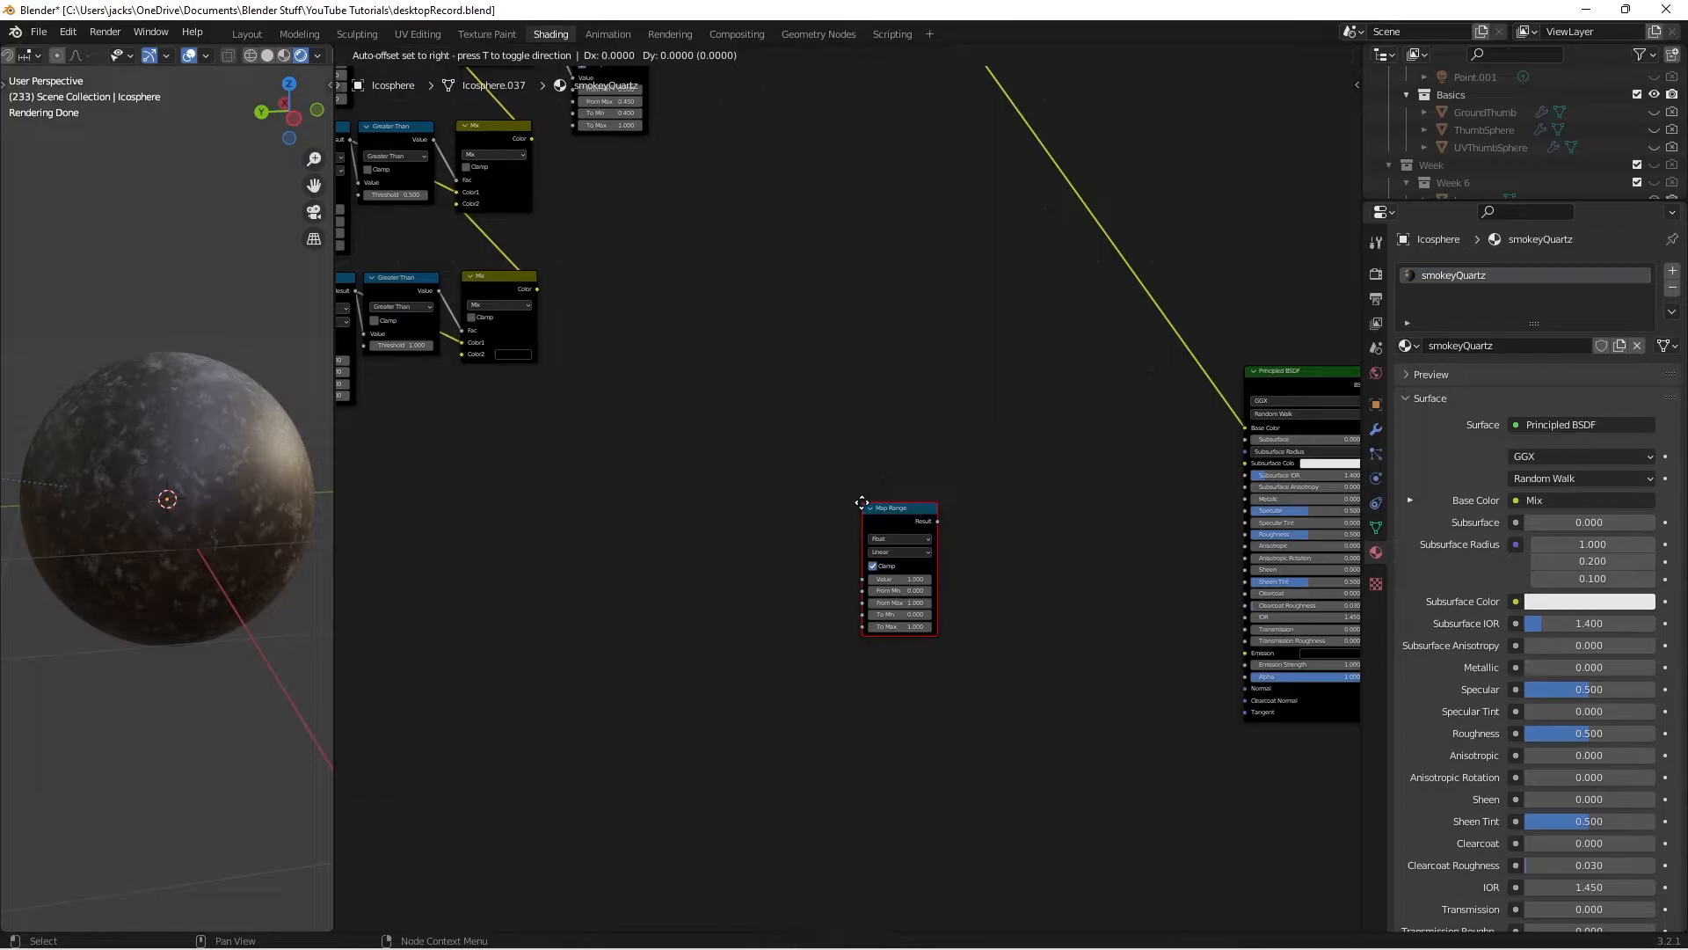
left_click(885, 478)
middle_click_drag(539, 292, 871, 464)
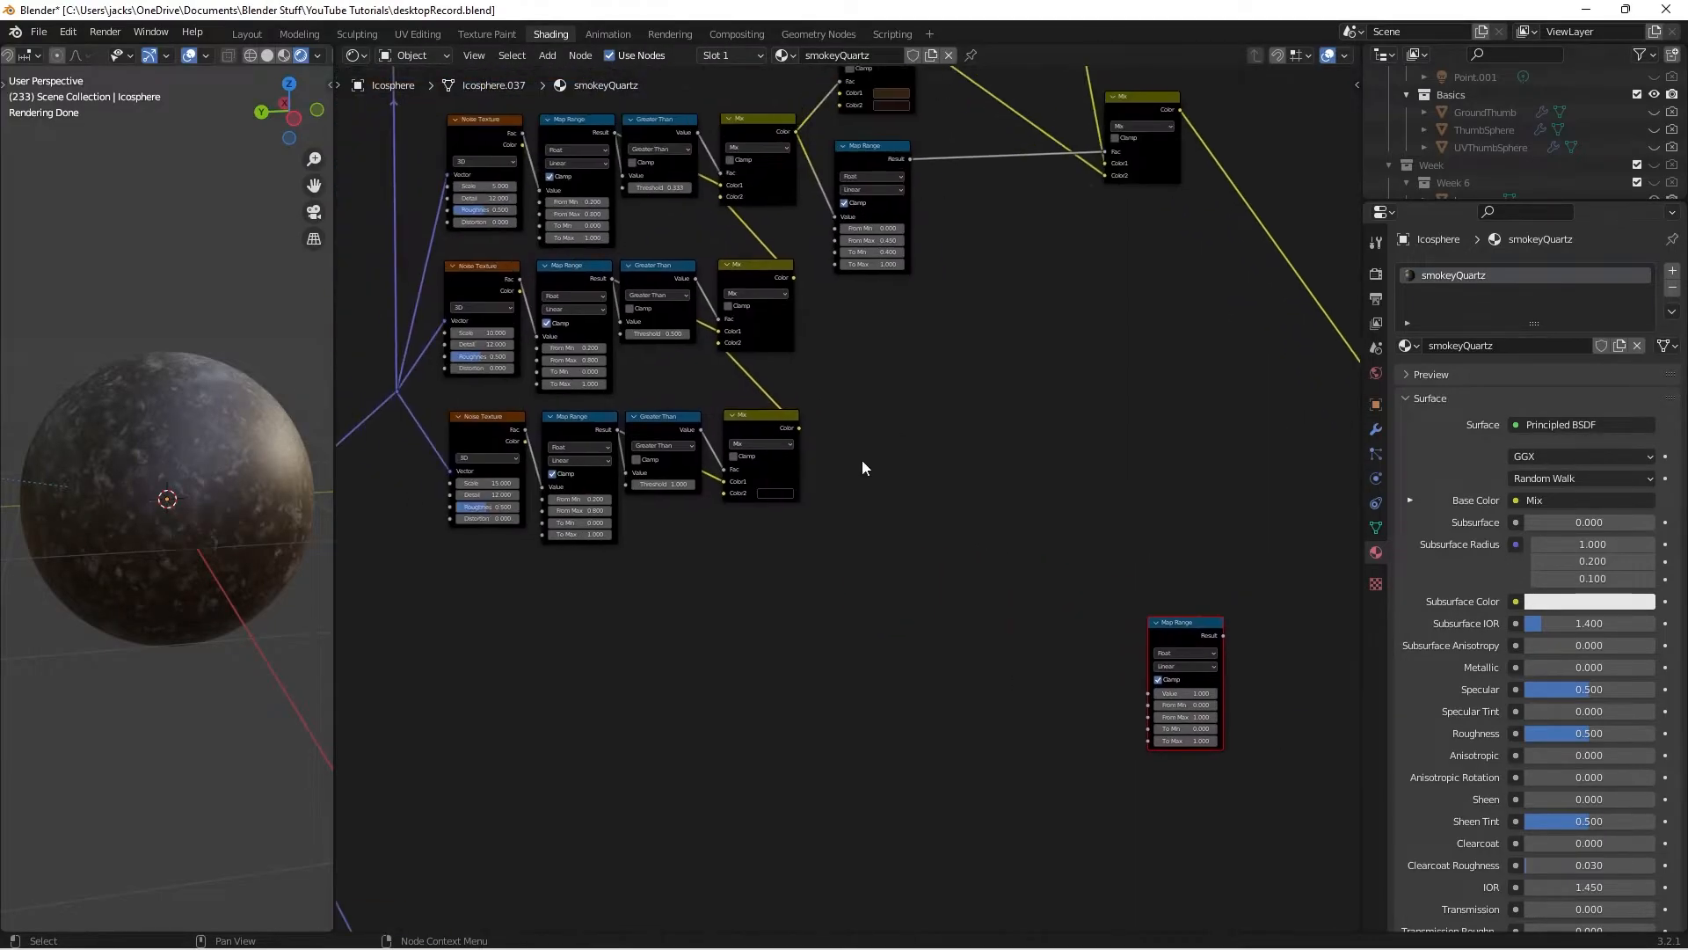
left_click_drag(799, 429, 1150, 694)
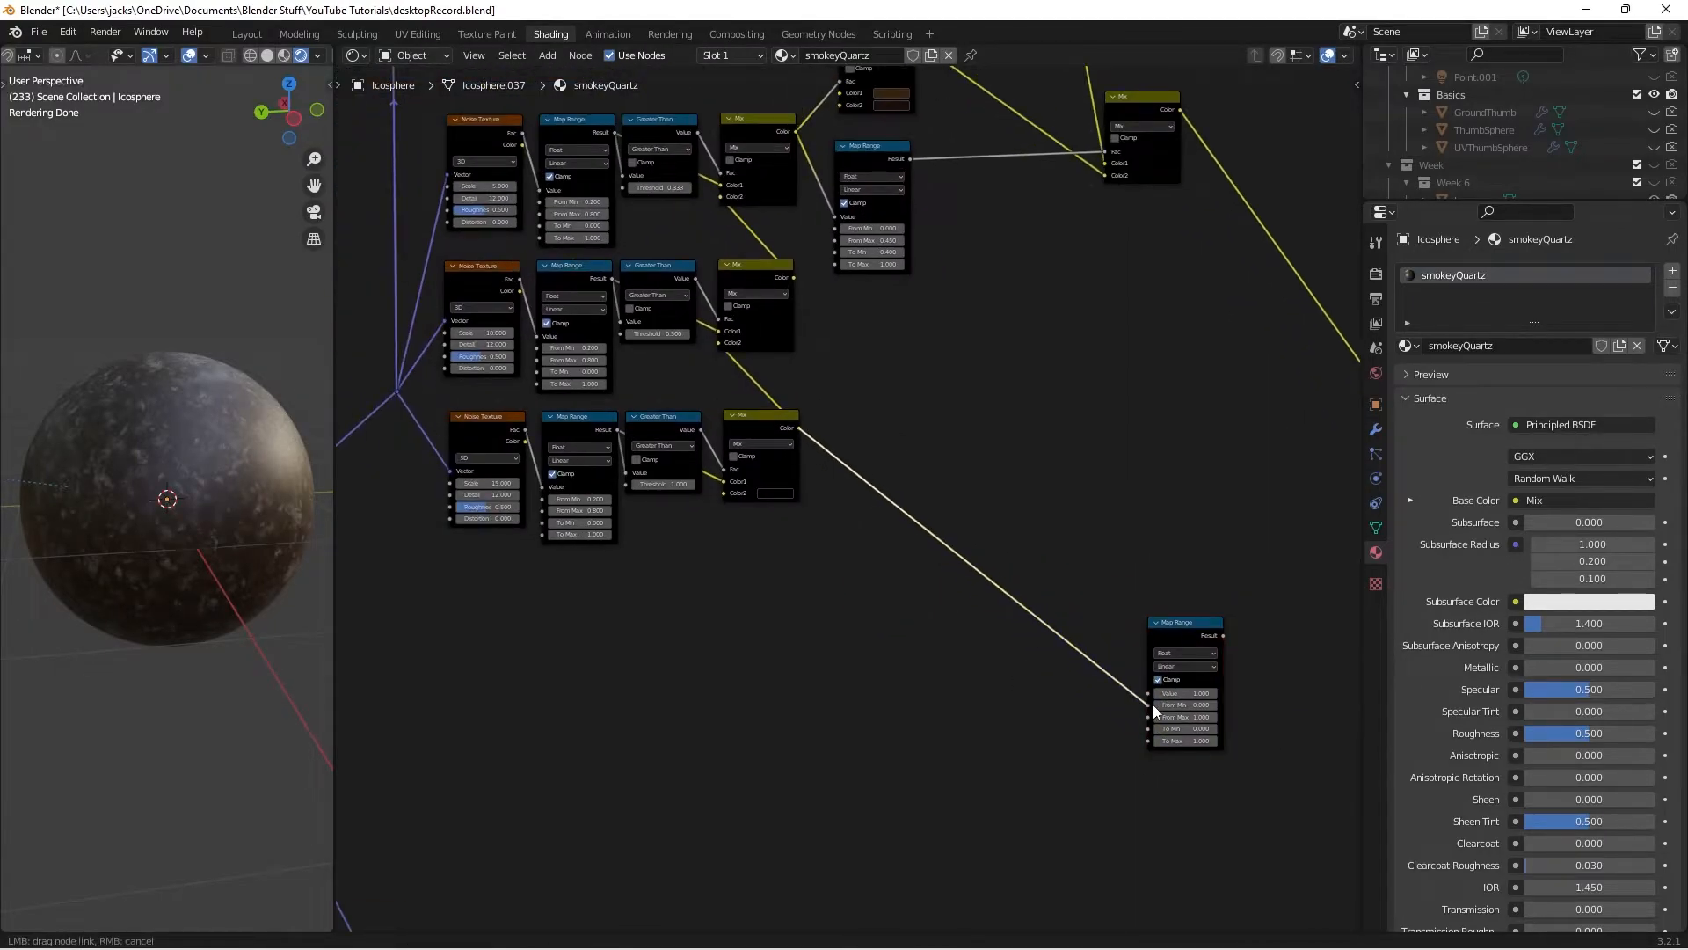
Set the new Map Range node's From Max to 0.6, To Min to 0.2 and To Max to 0.8
middle_click_drag(1258, 592, 1046, 387)
scroll(1053, 399, "up", 2)
middle_click_drag(1192, 455, 1066, 505)
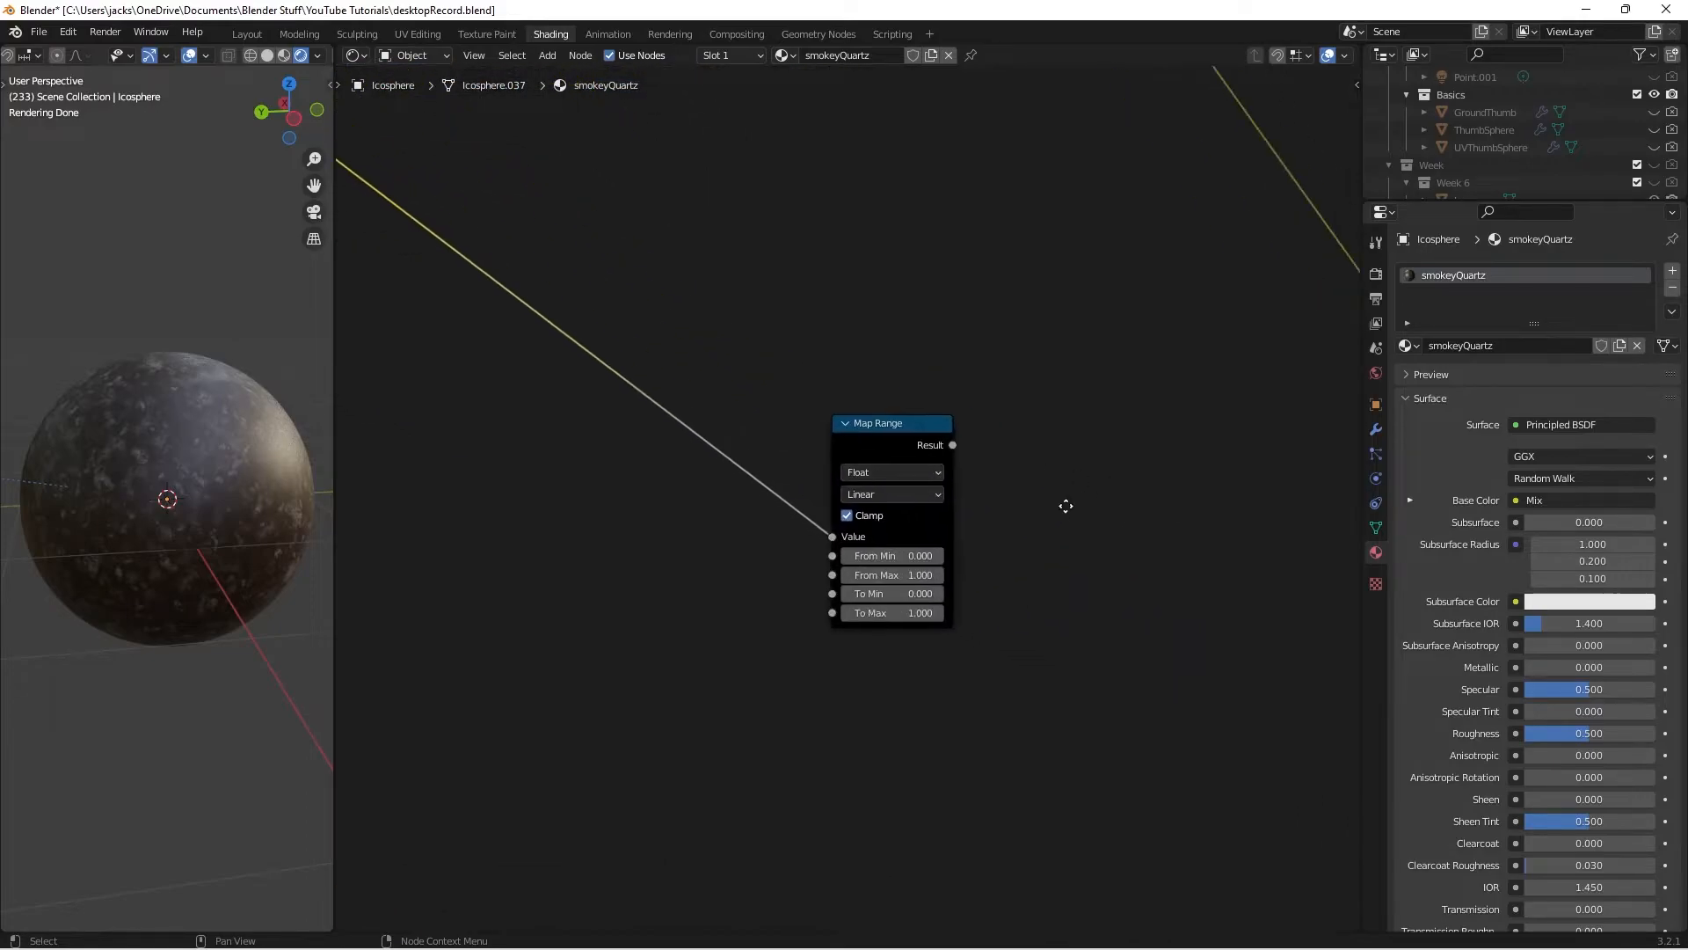
scroll(1066, 504, "up", 1)
left_click(897, 588)
type("6")
key("Return")
left_click(908, 592)
type(".6")
key("Return")
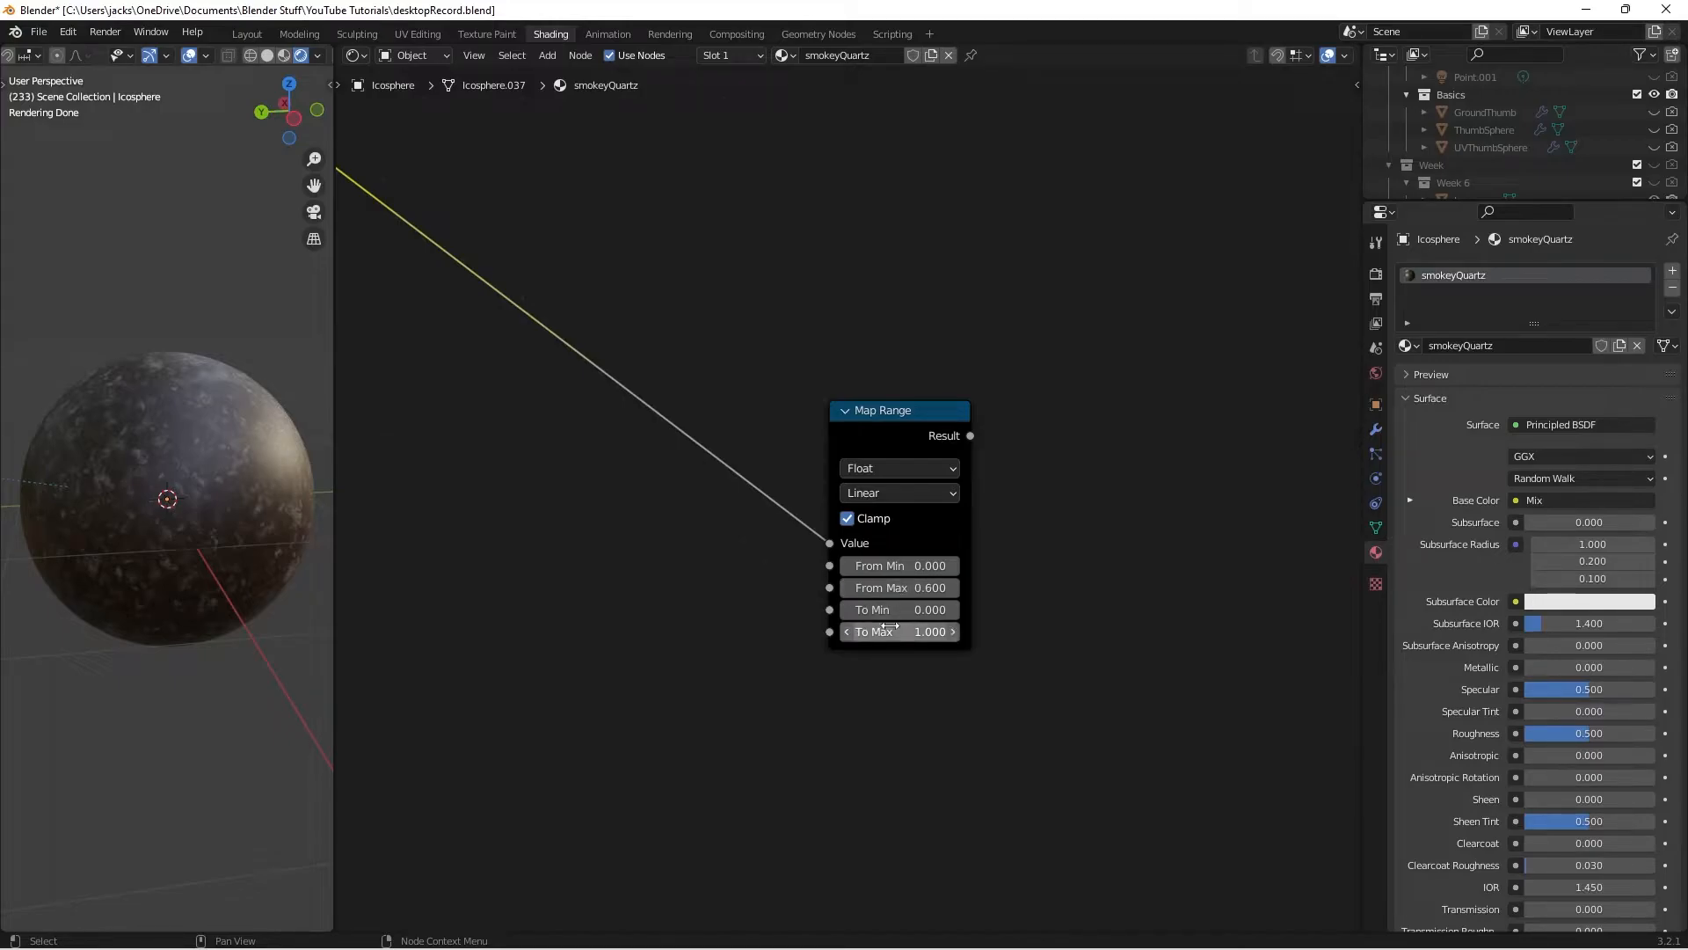
left_click(936, 630)
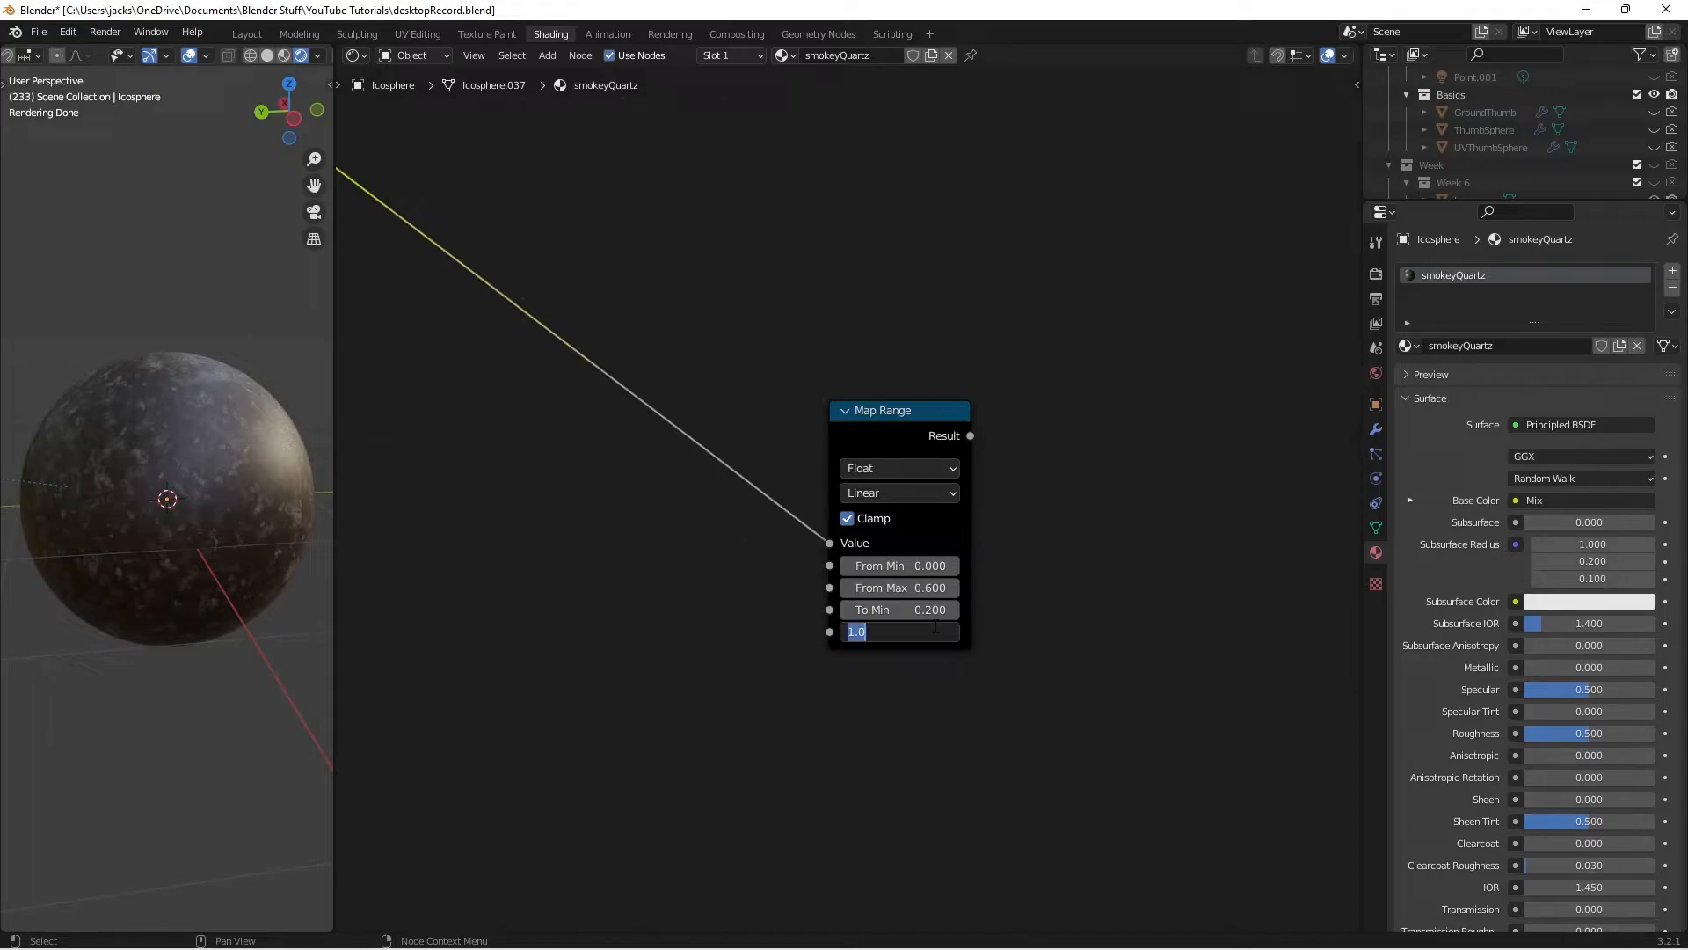
type(".8")
key("Return")
Connect the new Map Range's Result to the Principled BSDF's Roughness and save the file
middle_click_drag(1082, 577, 818, 540)
scroll(818, 540, "down", 3)
left_click_drag(733, 423, 1154, 478)
key("ctrl+s")
Preview the Voronoi Texture's Color output on the icosphere through the Viewer
middle_click_drag(547, 640, 958, 603)
middle_click_drag(527, 732, 747, 664)
scroll(746, 664, "down", 3)
mouse_move(422, 758)
middle_mouse_down()
mouse_move(748, 732)
mouse_move(884, 597)
middle_mouse_up()
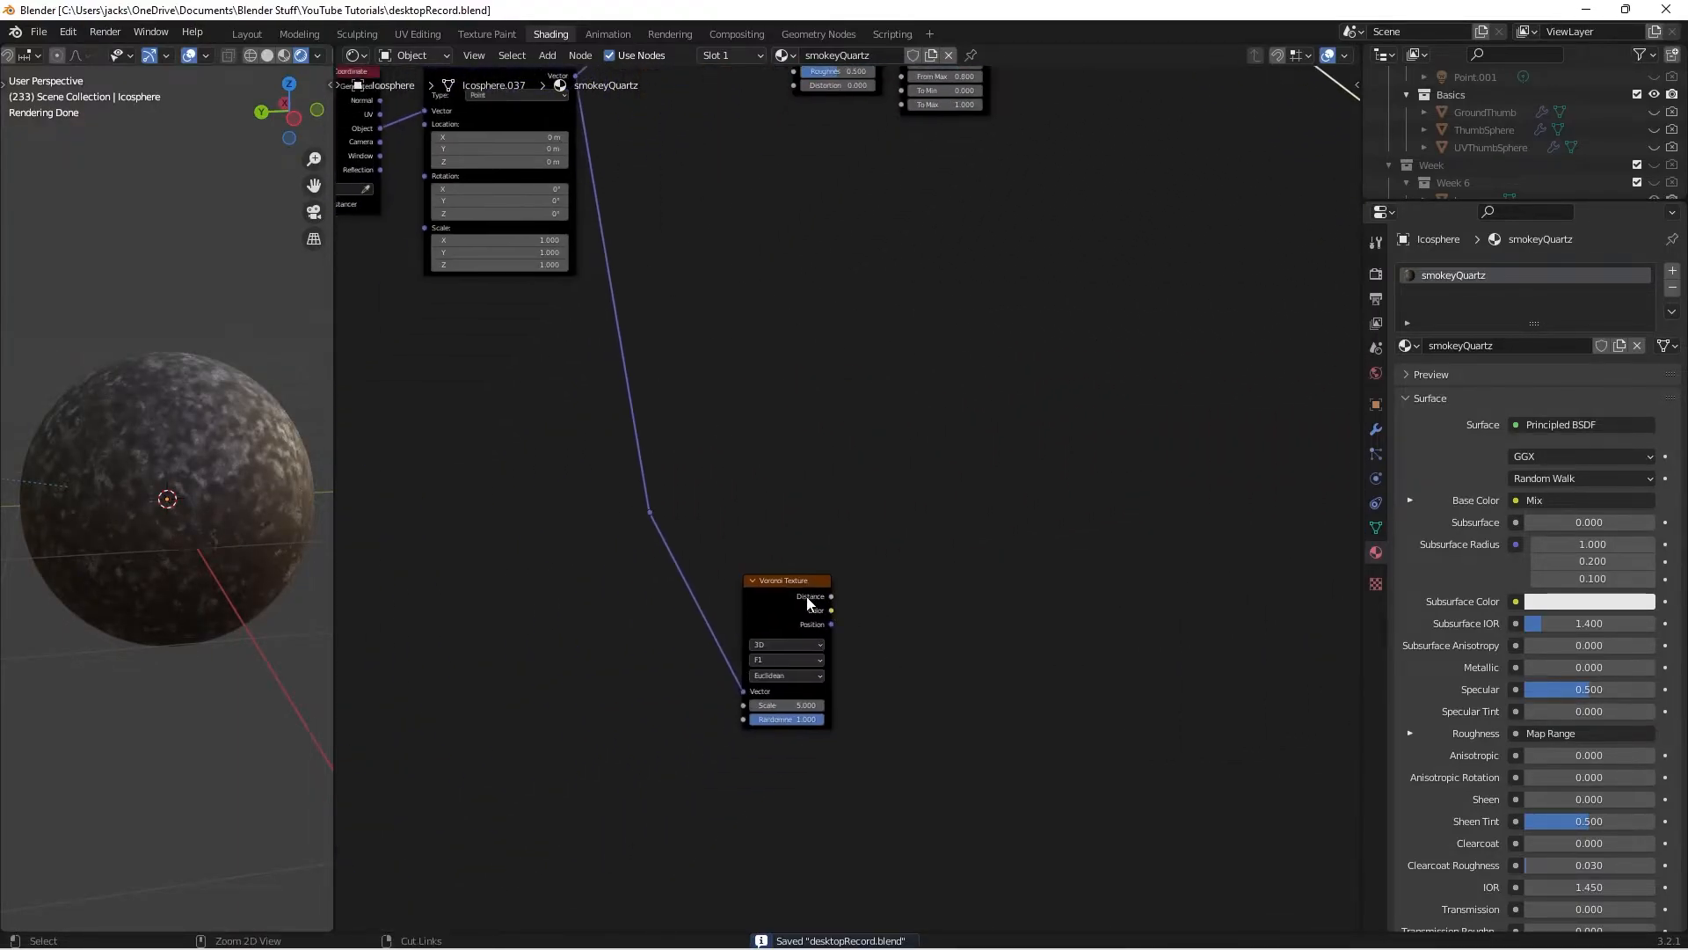
left_click(782, 589, "ctrl+shift")
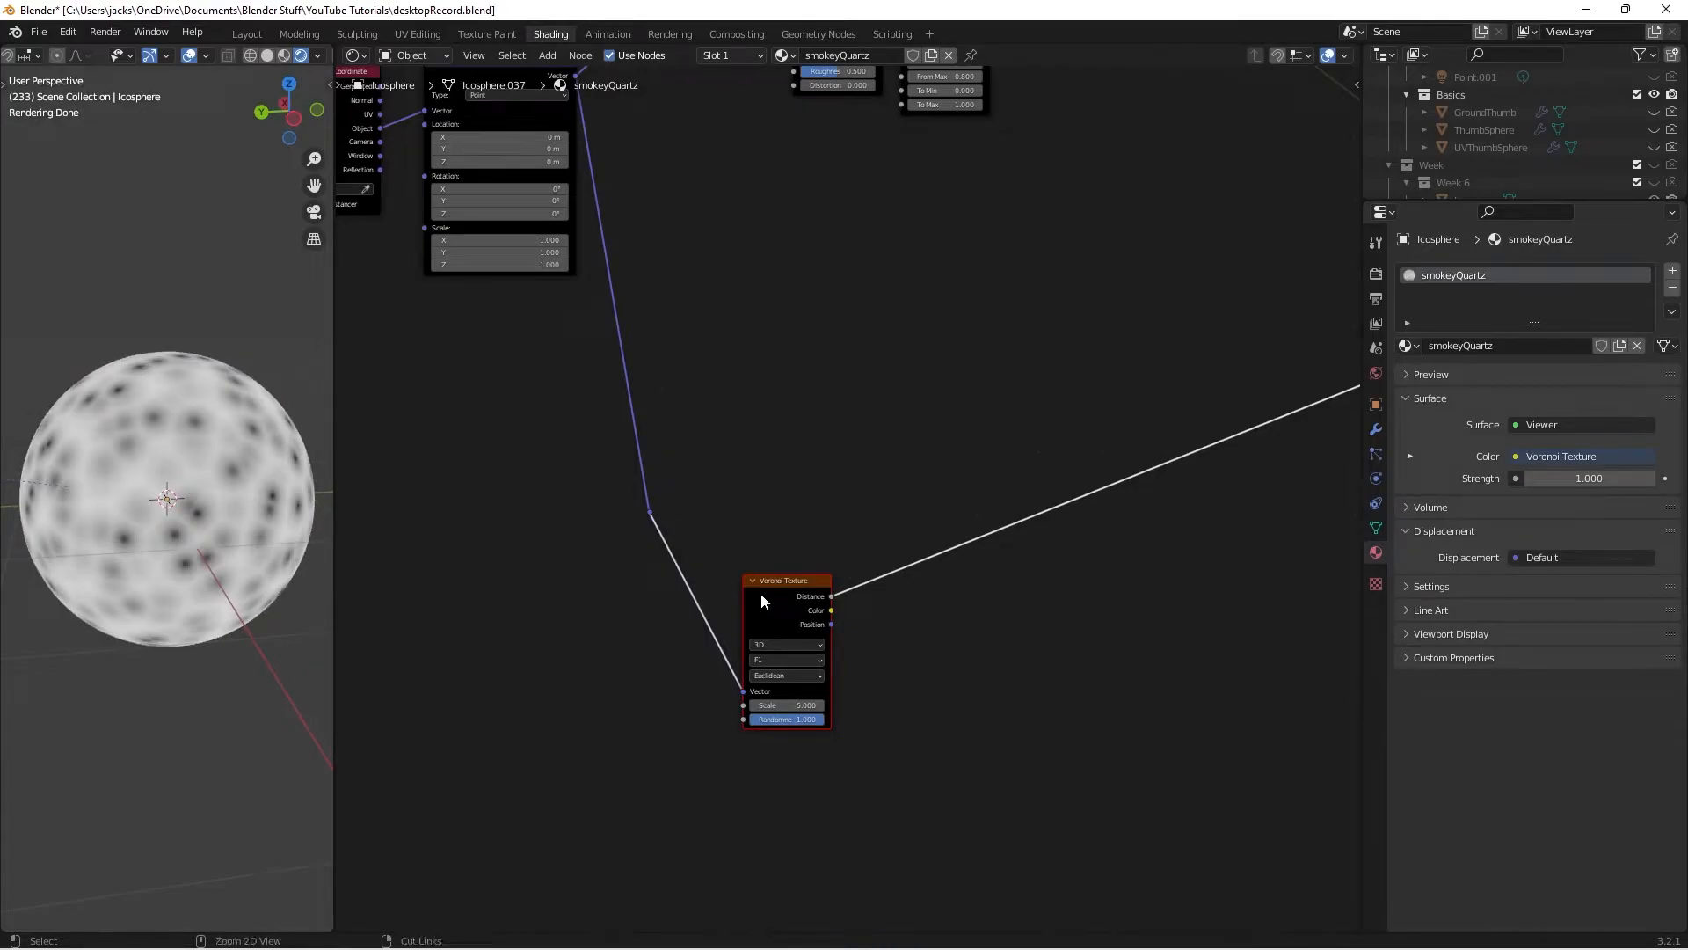
left_click(763, 593, "ctrl+shift")
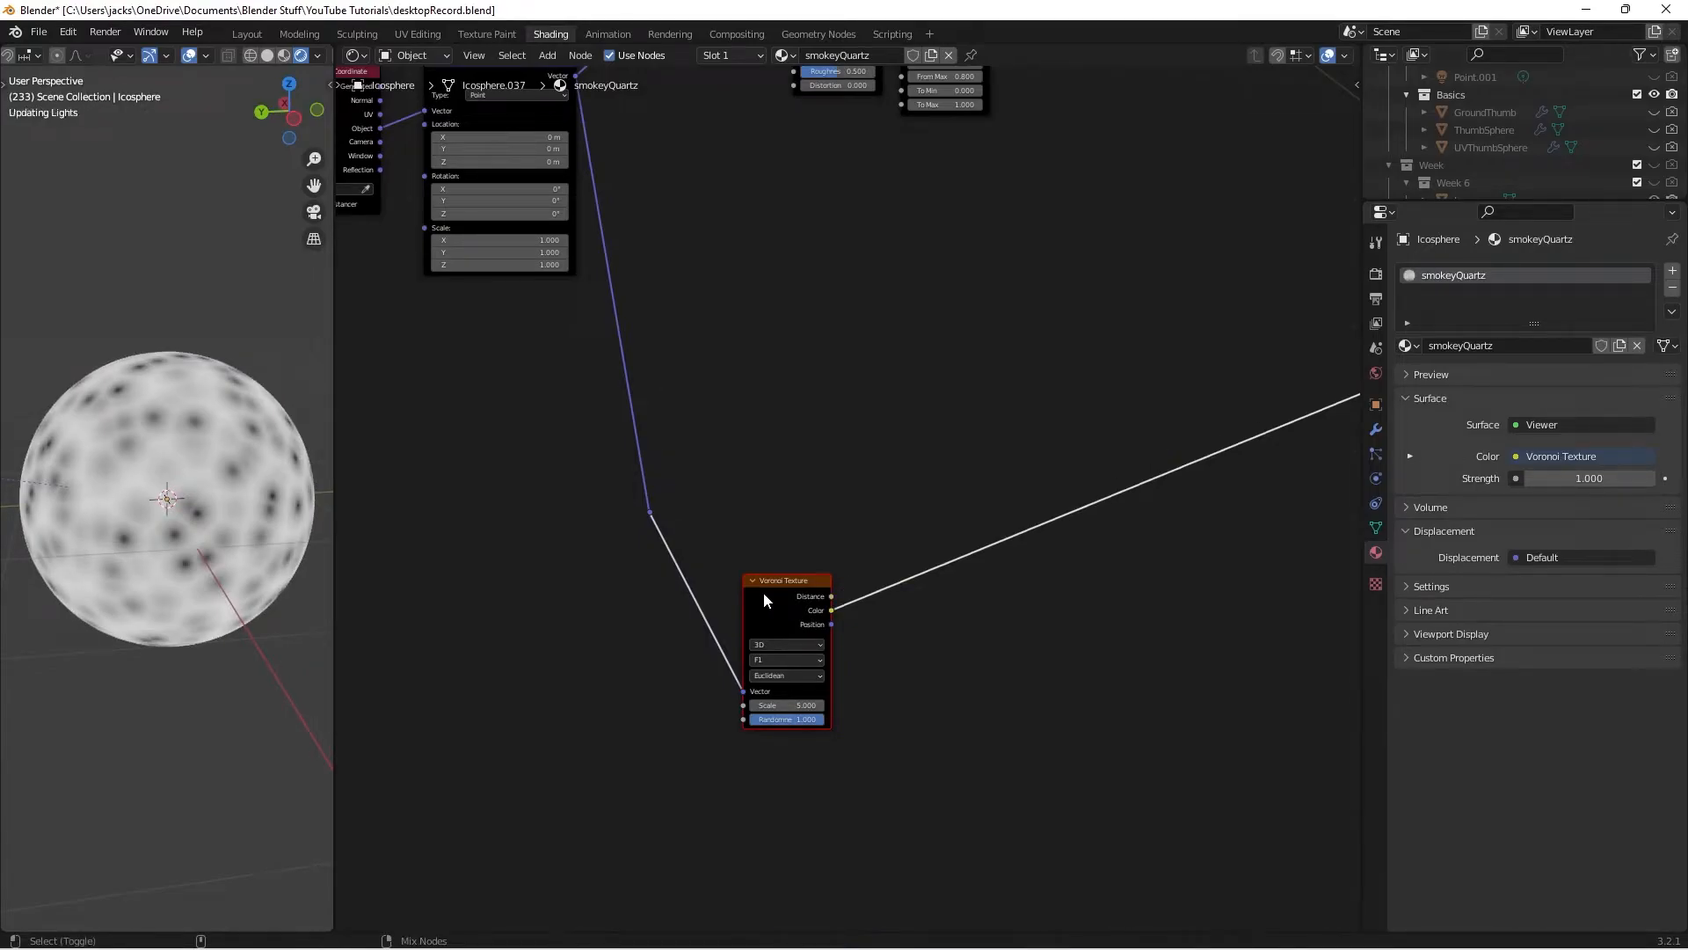
Set the Voronoi Texture's Scale to 200
middle_click_drag(1026, 735, 904, 641)
scroll(948, 605, "up", 3)
scroll(950, 613, "up", 1)
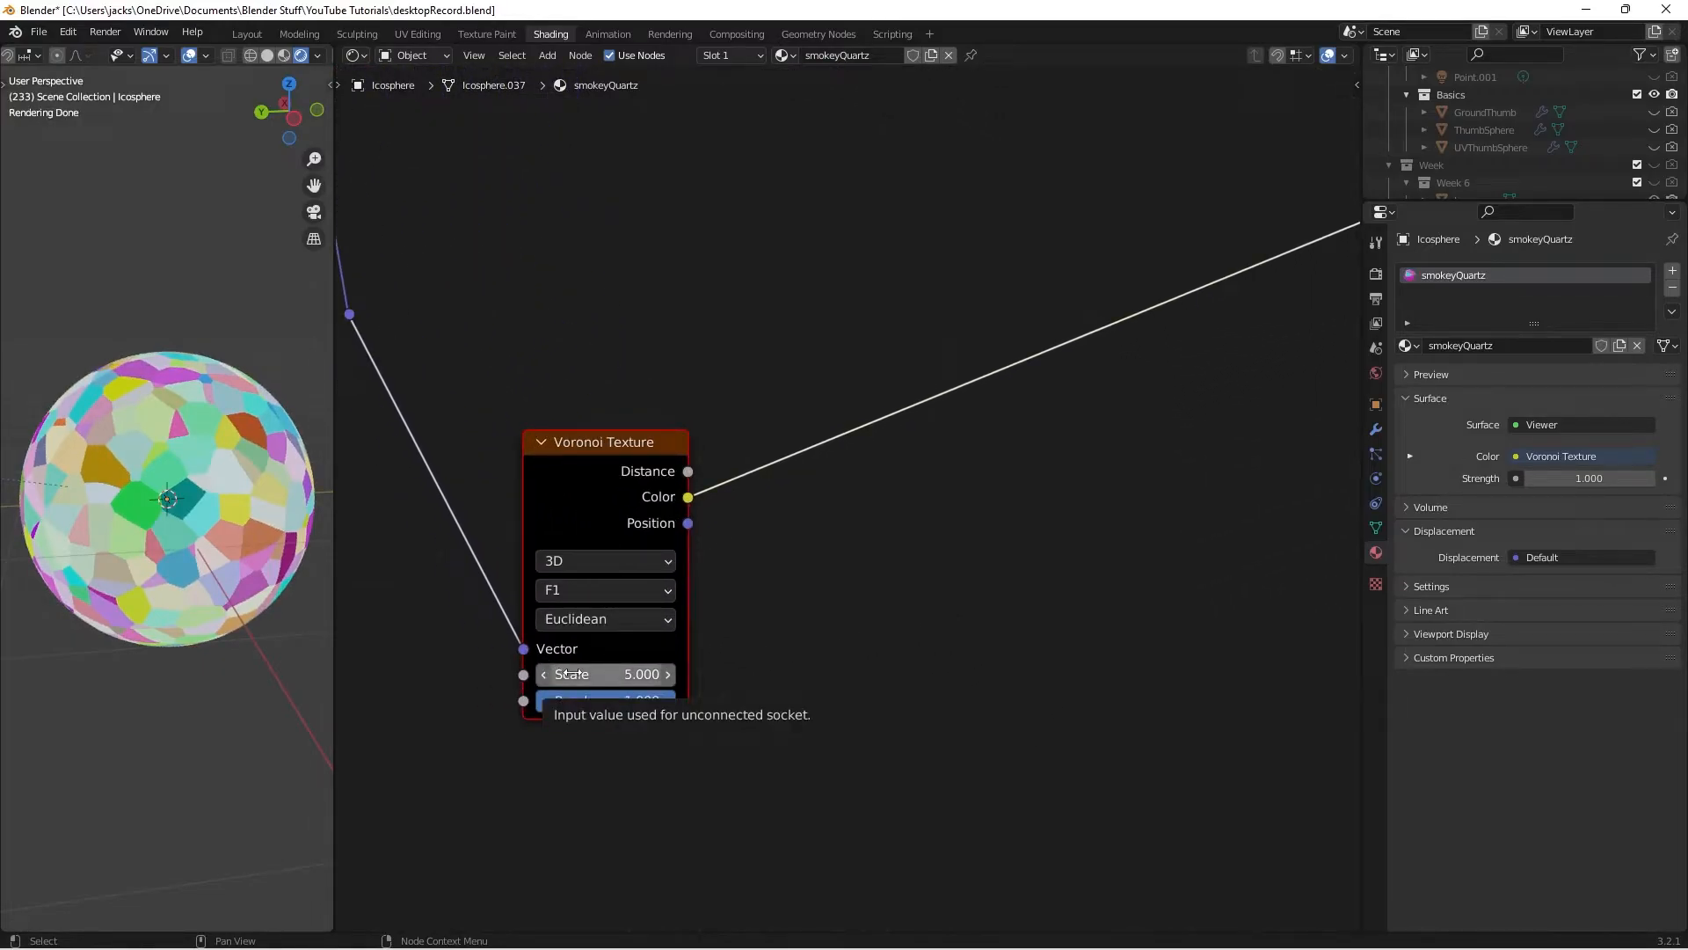
left_click(570, 674)
type("200")
key("Return")
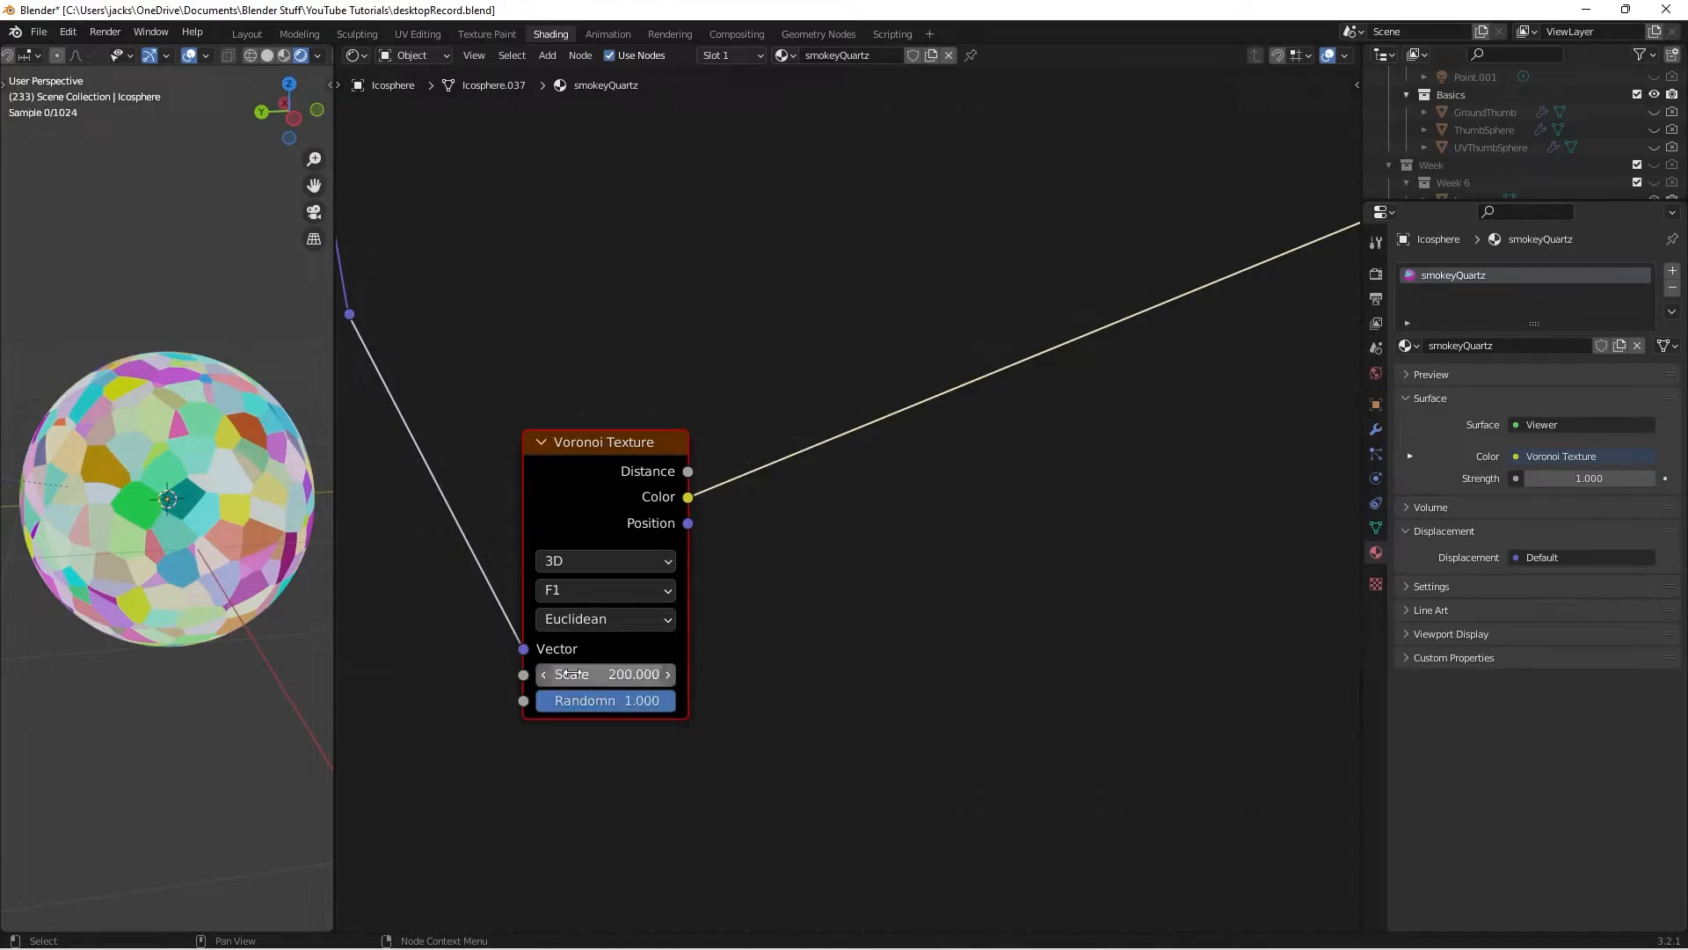
Insert a Math node on the Voronoi Texture's Color link and set its operation to Greater Than
key("shift+a")
left_click(904, 639)
type("add")
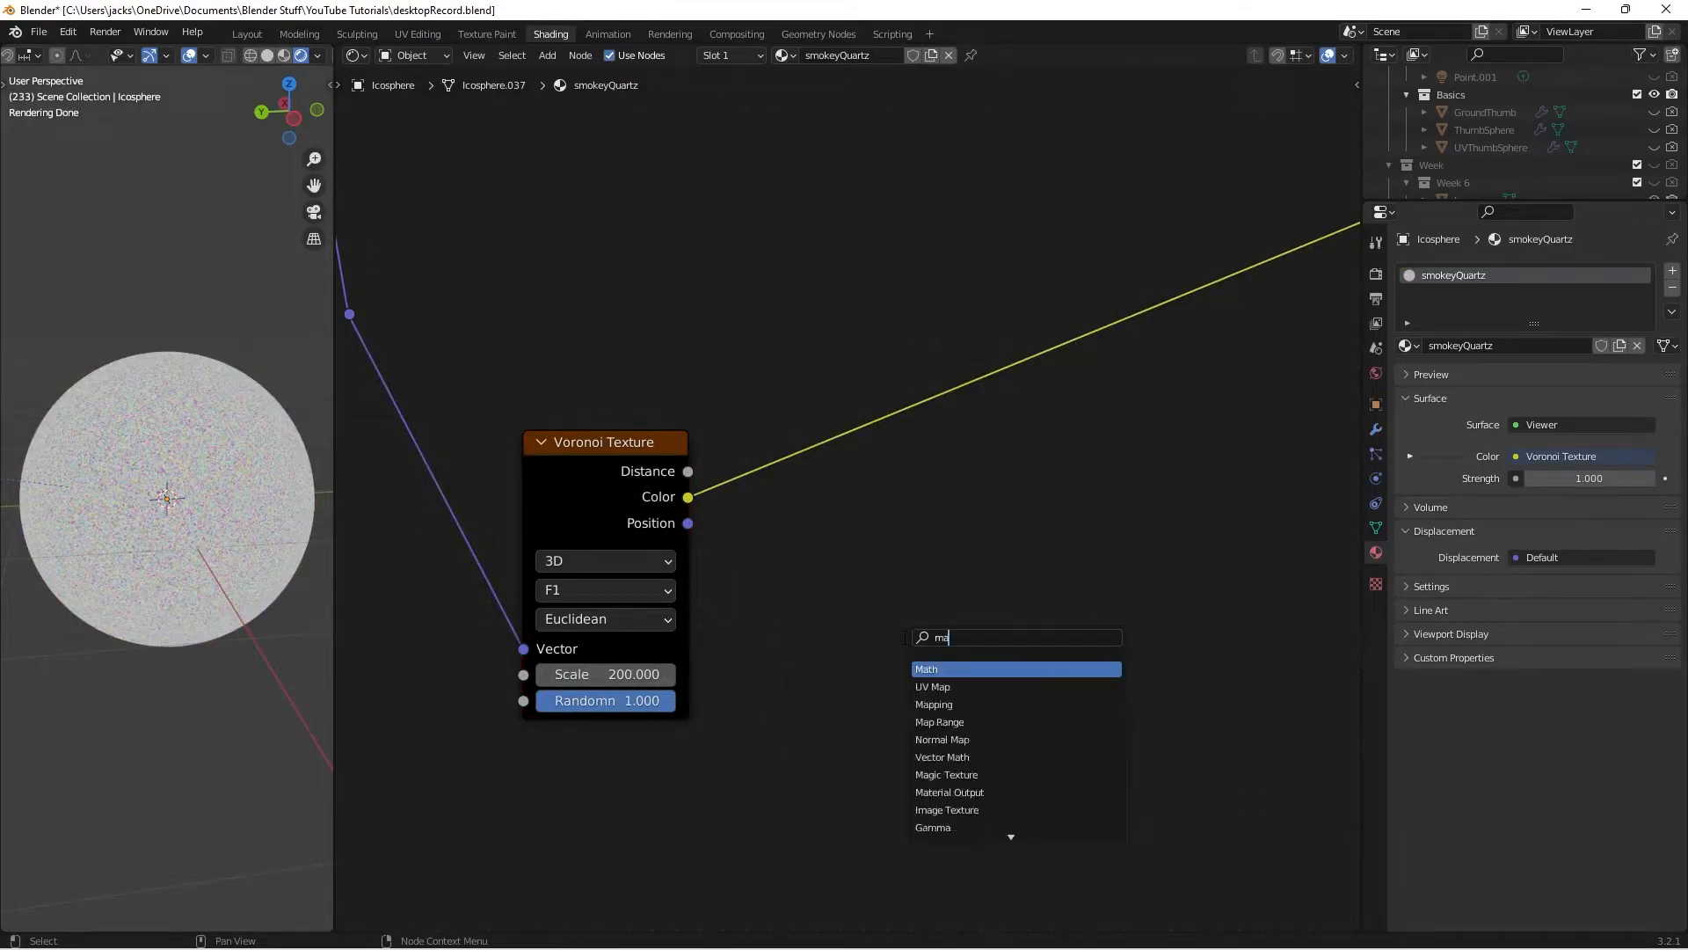
key("Return")
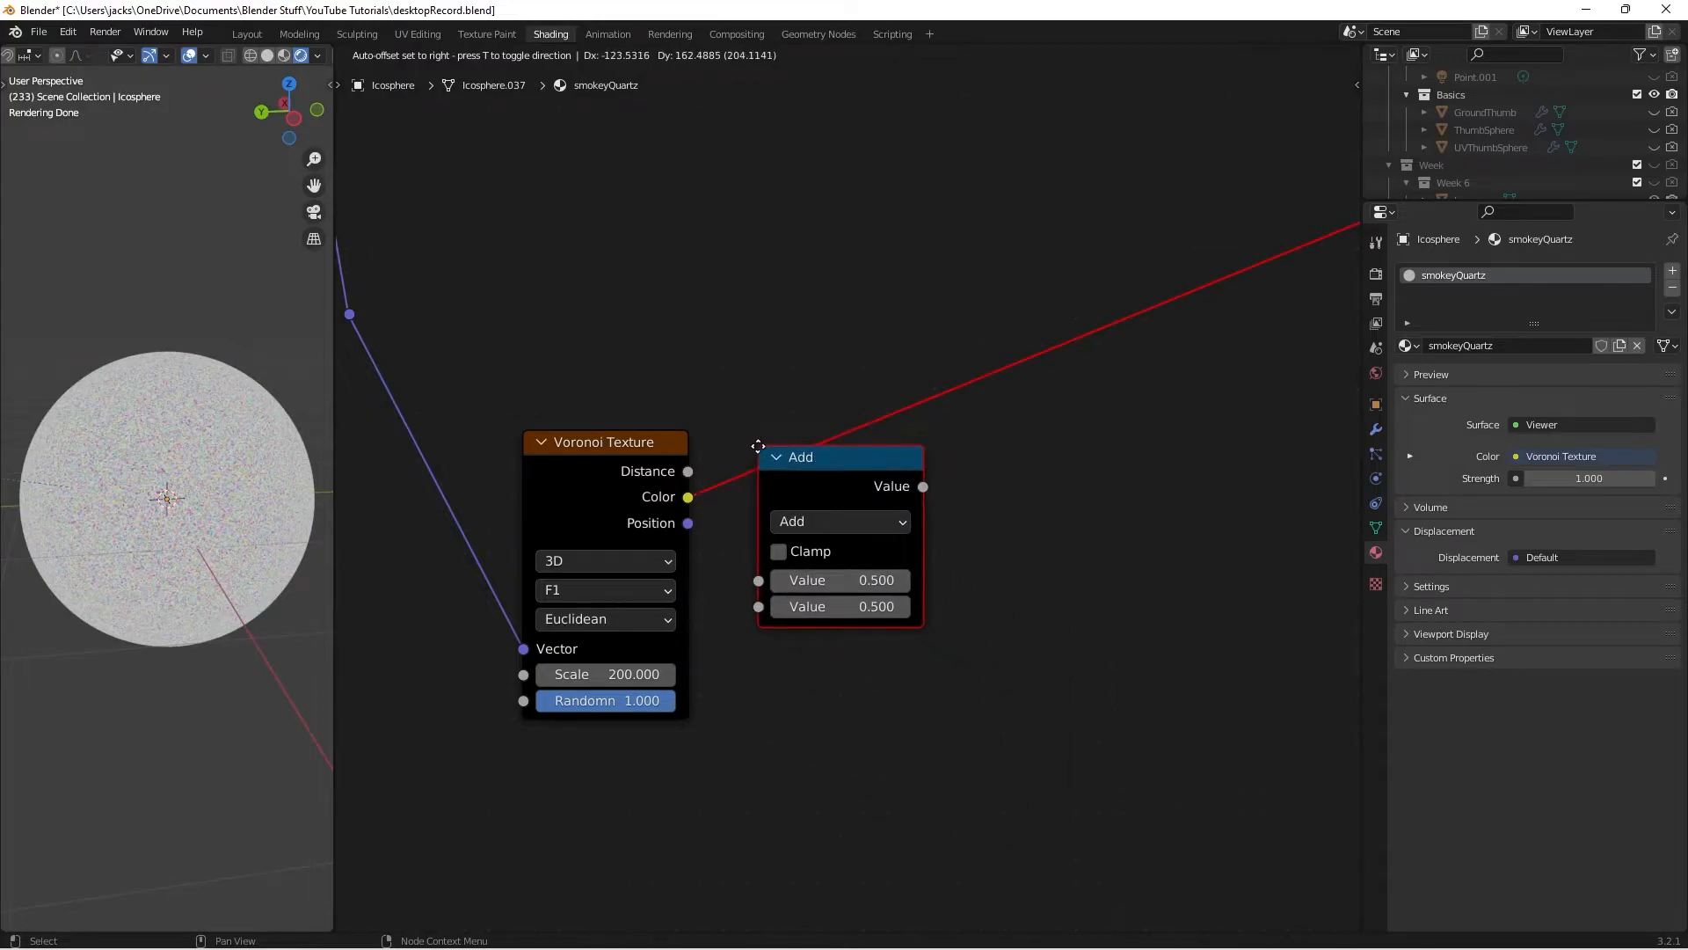
left_click(758, 446)
left_click(844, 521)
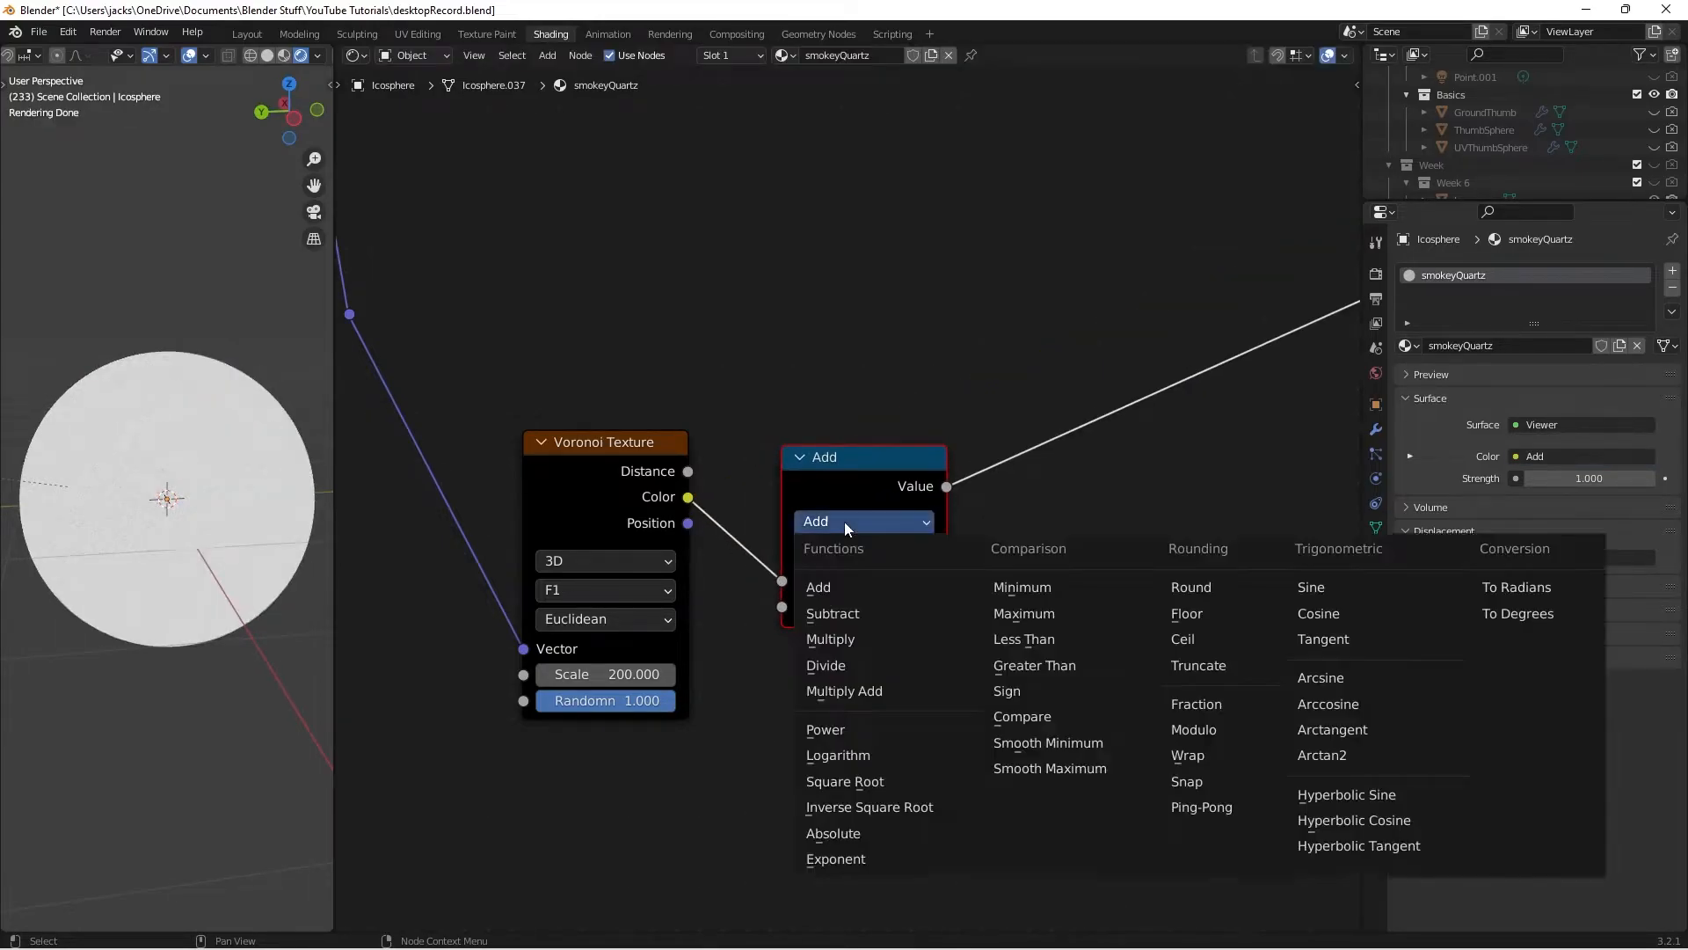
left_click(1046, 666)
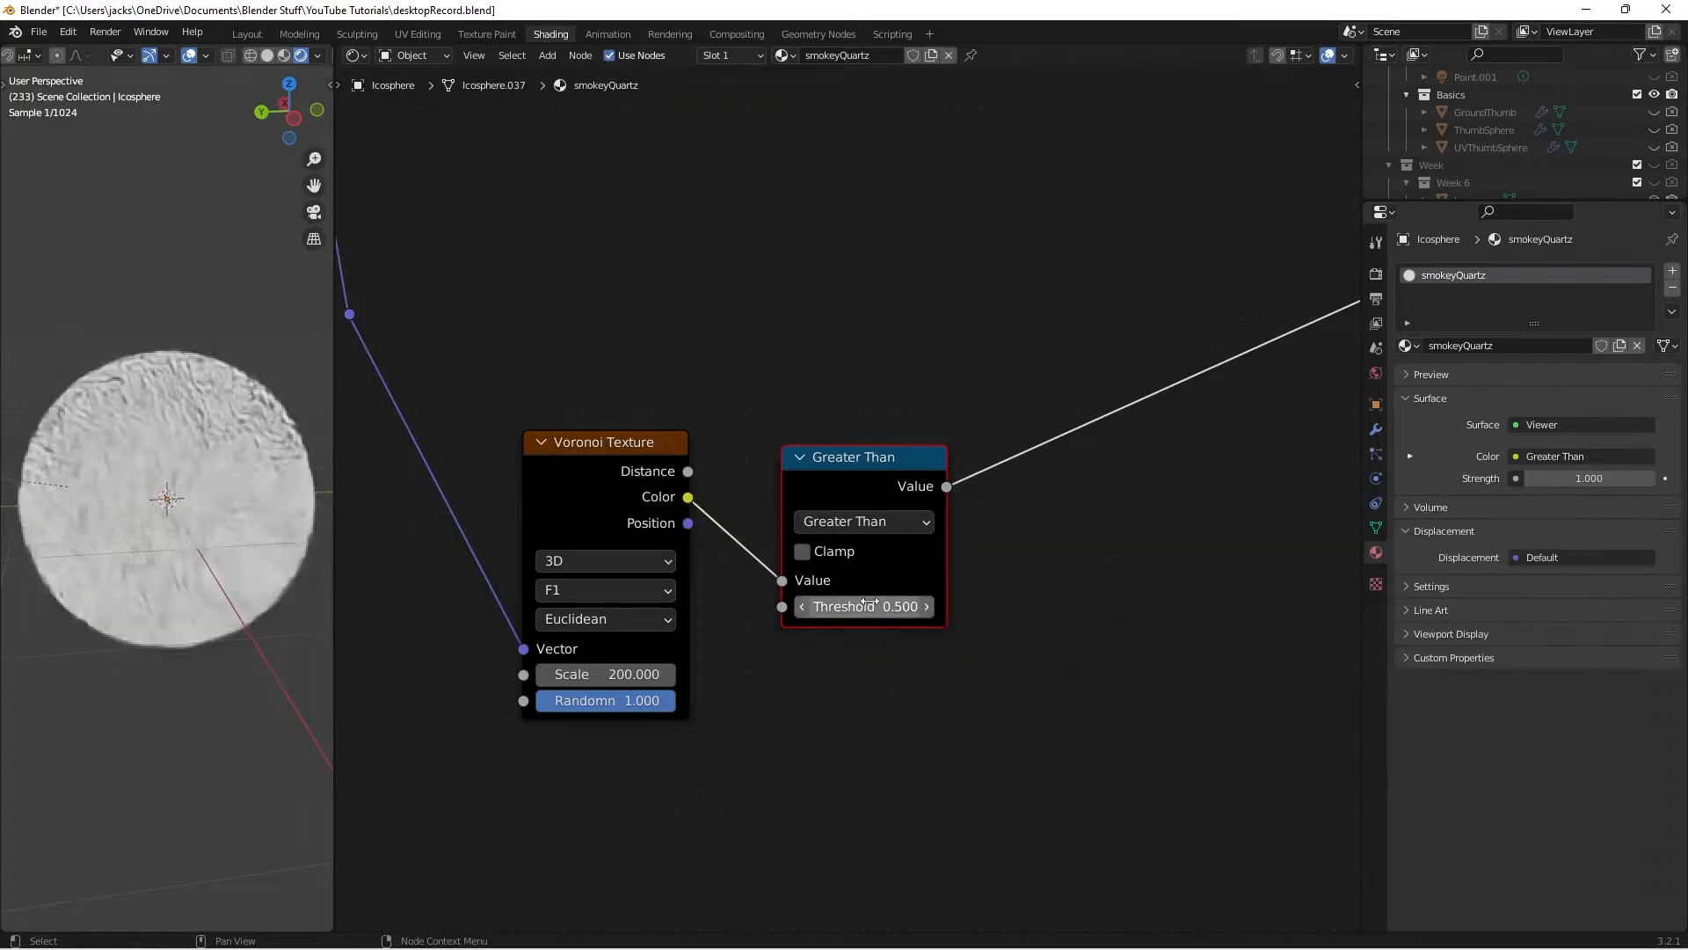
Set the Greater Than node's Threshold to 1 and move the node closer to the Voronoi Texture
left_click(869, 606)
type("1")
key("Return")
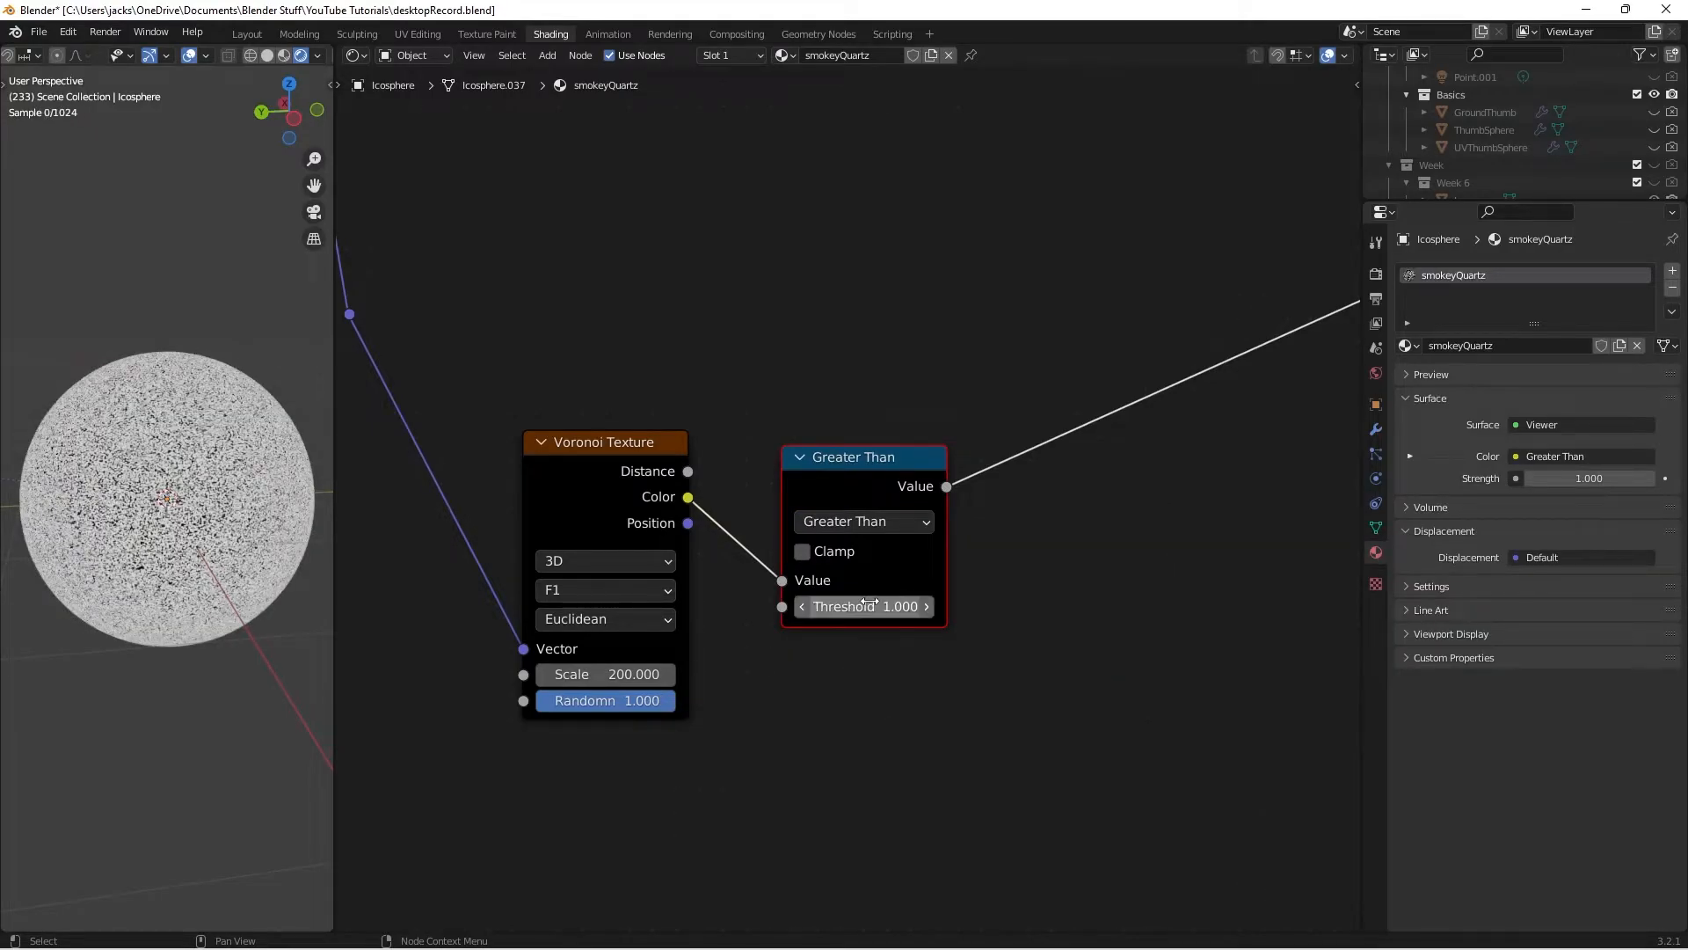
left_click_drag(842, 460, 788, 431)
left_click(920, 407)
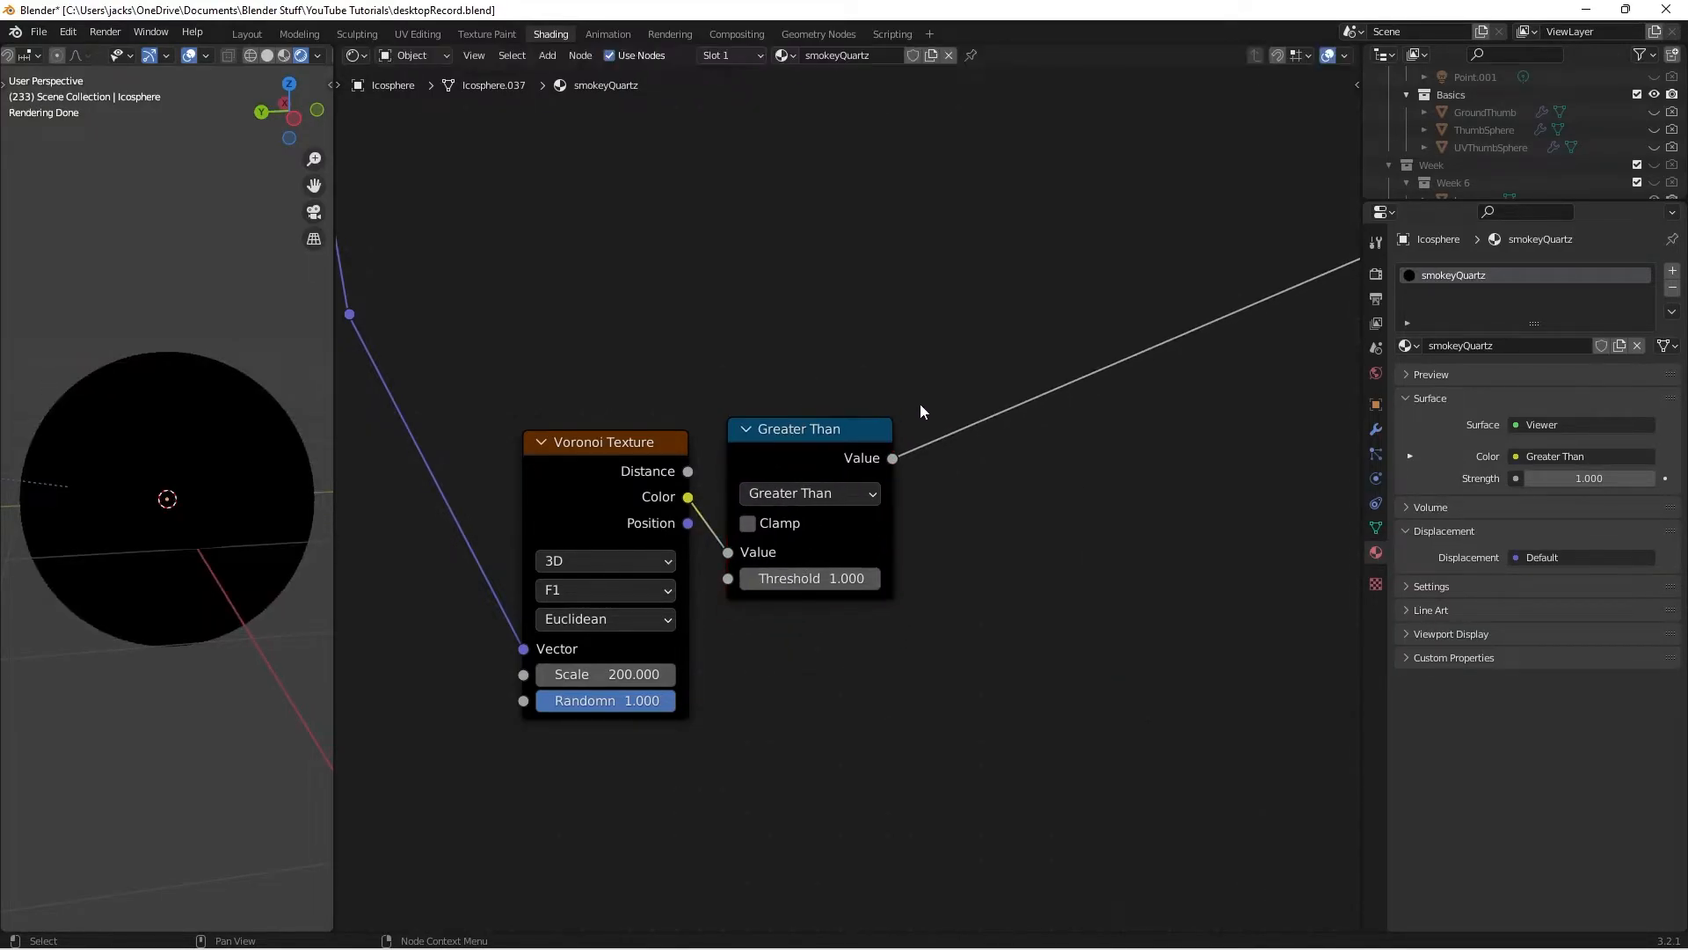
Add a MixRGB node after the Greater Than node and connect the Greater Than Value to its Fac
scroll(1092, 528, "down", 1)
middle_click_drag(1200, 567, 1032, 579)
key("shift+a")
left_click(1033, 580)
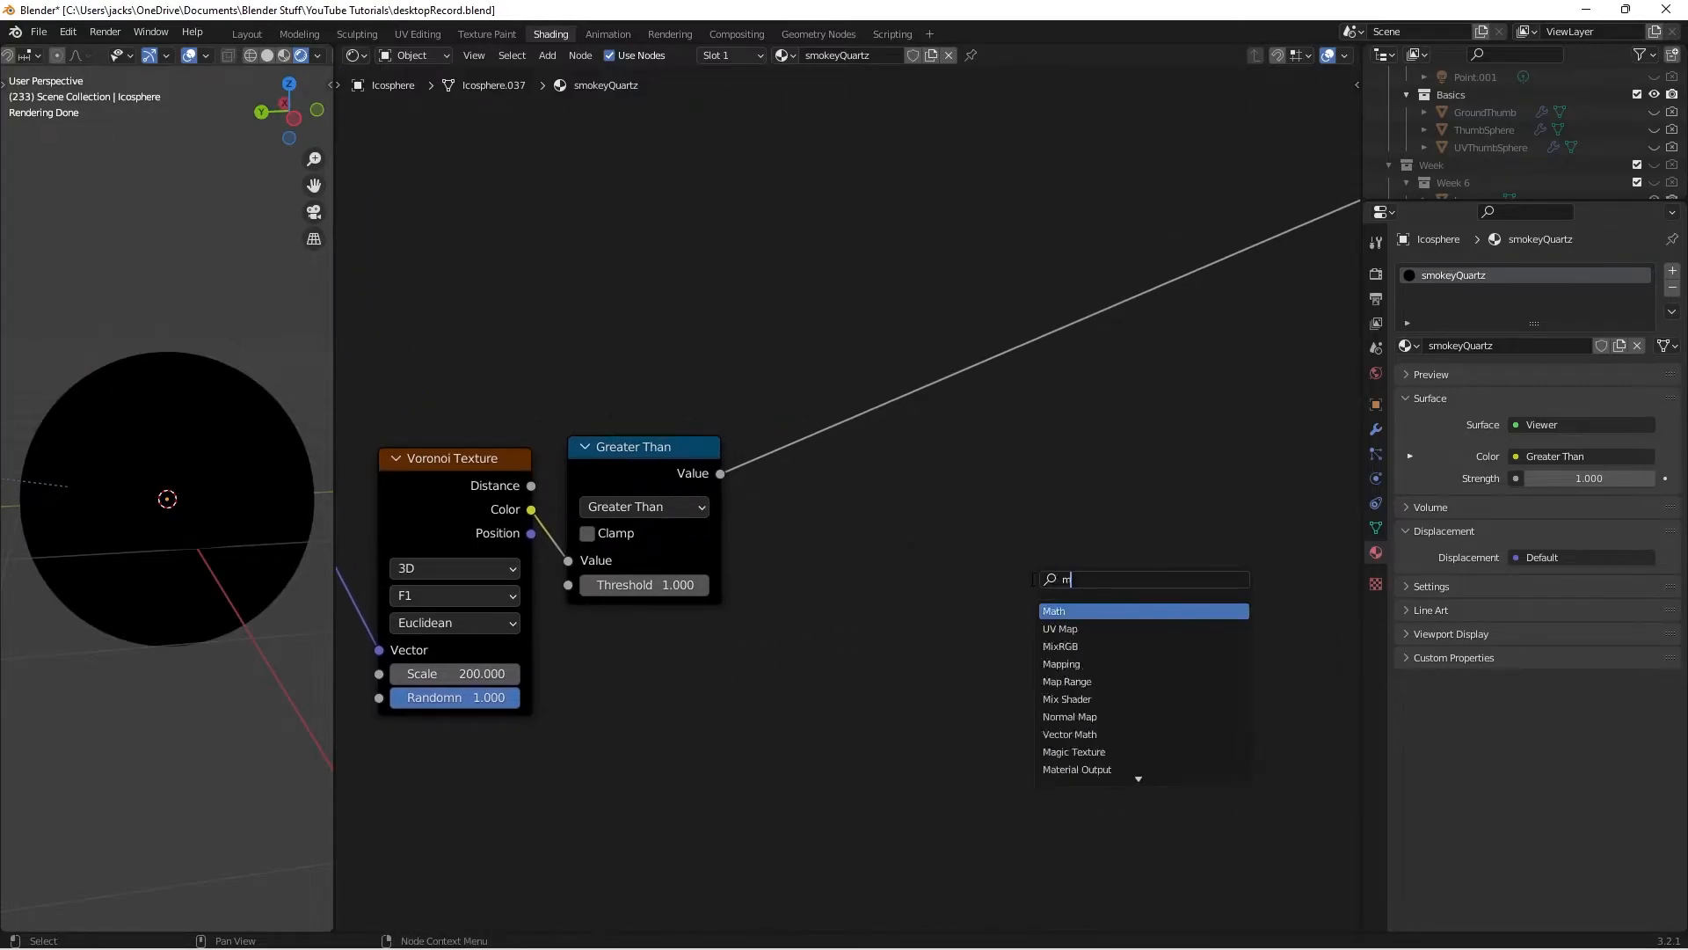
type("mix")
key("Return")
left_click(815, 466)
left_click_drag(722, 473, 837, 591)
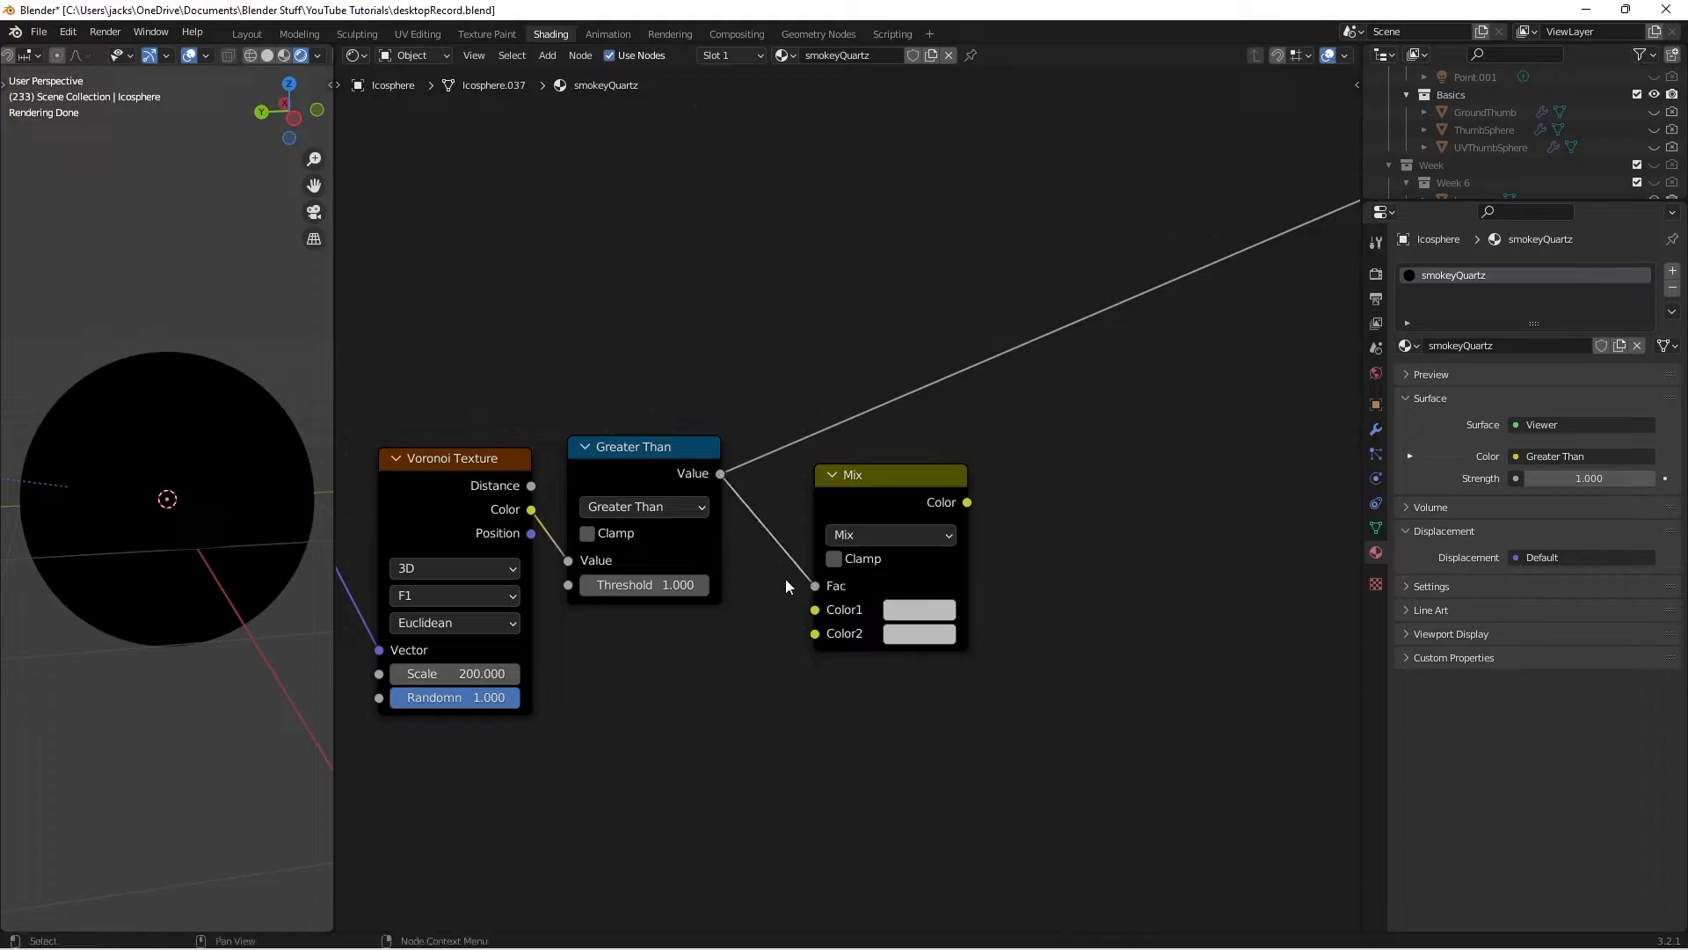
Connect the Voronoi Texture's Color to the new Mix node's Color1 and set Color2 to black
left_click_drag(532, 510, 835, 618)
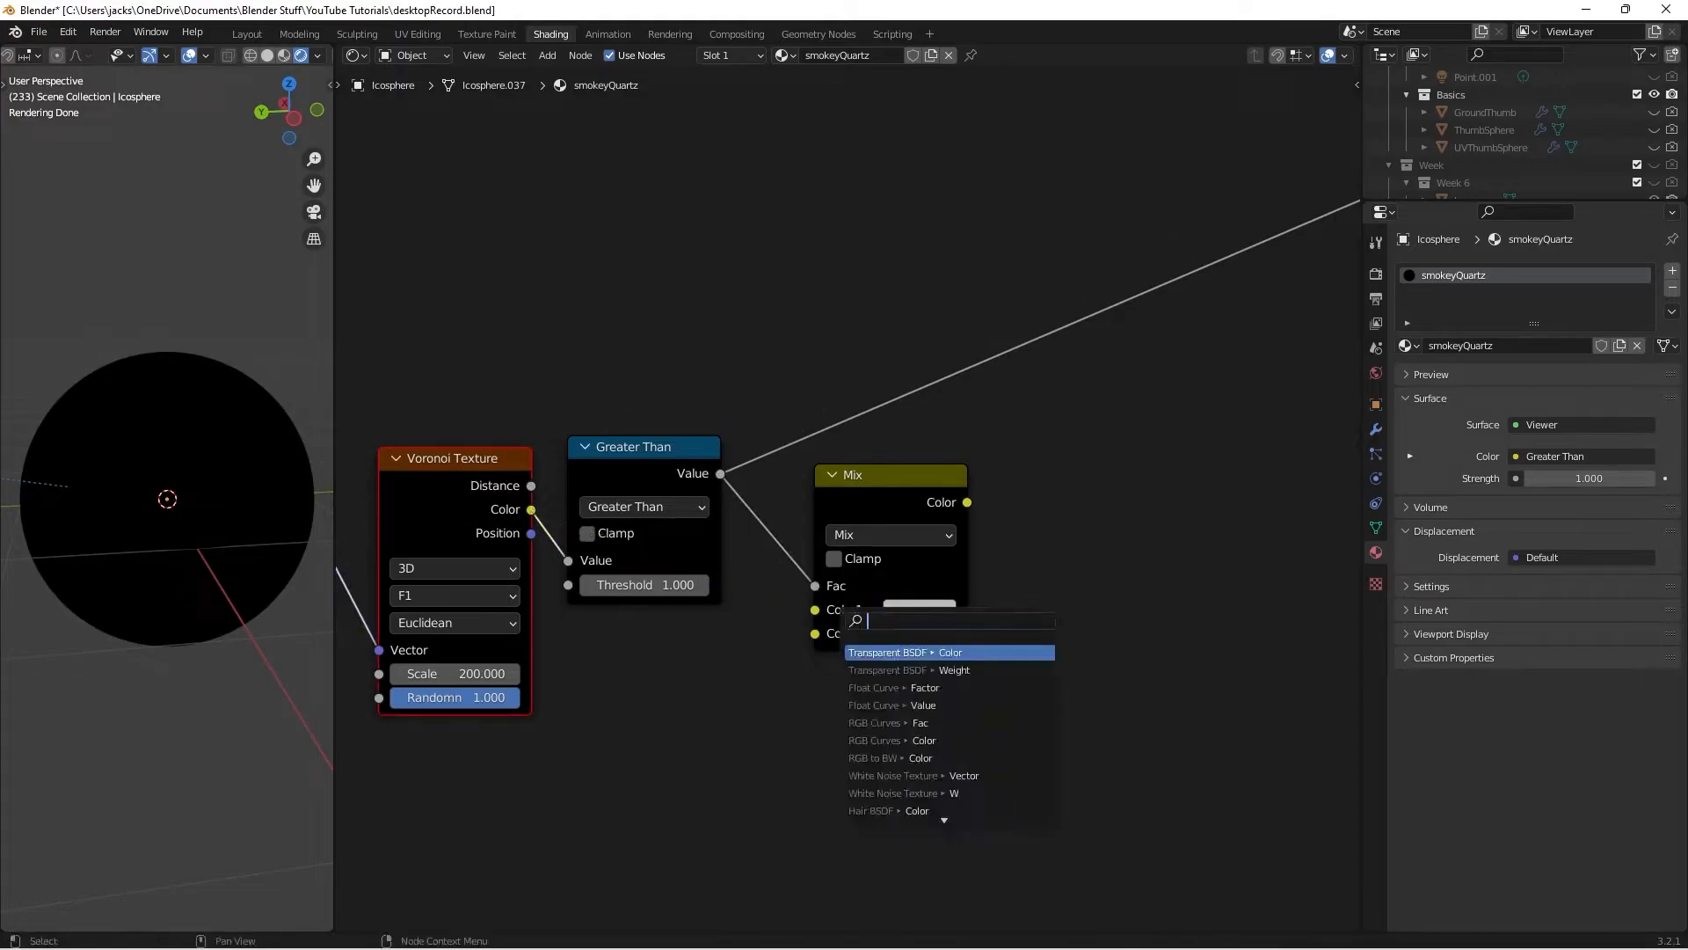
left_click_drag(533, 510, 818, 609)
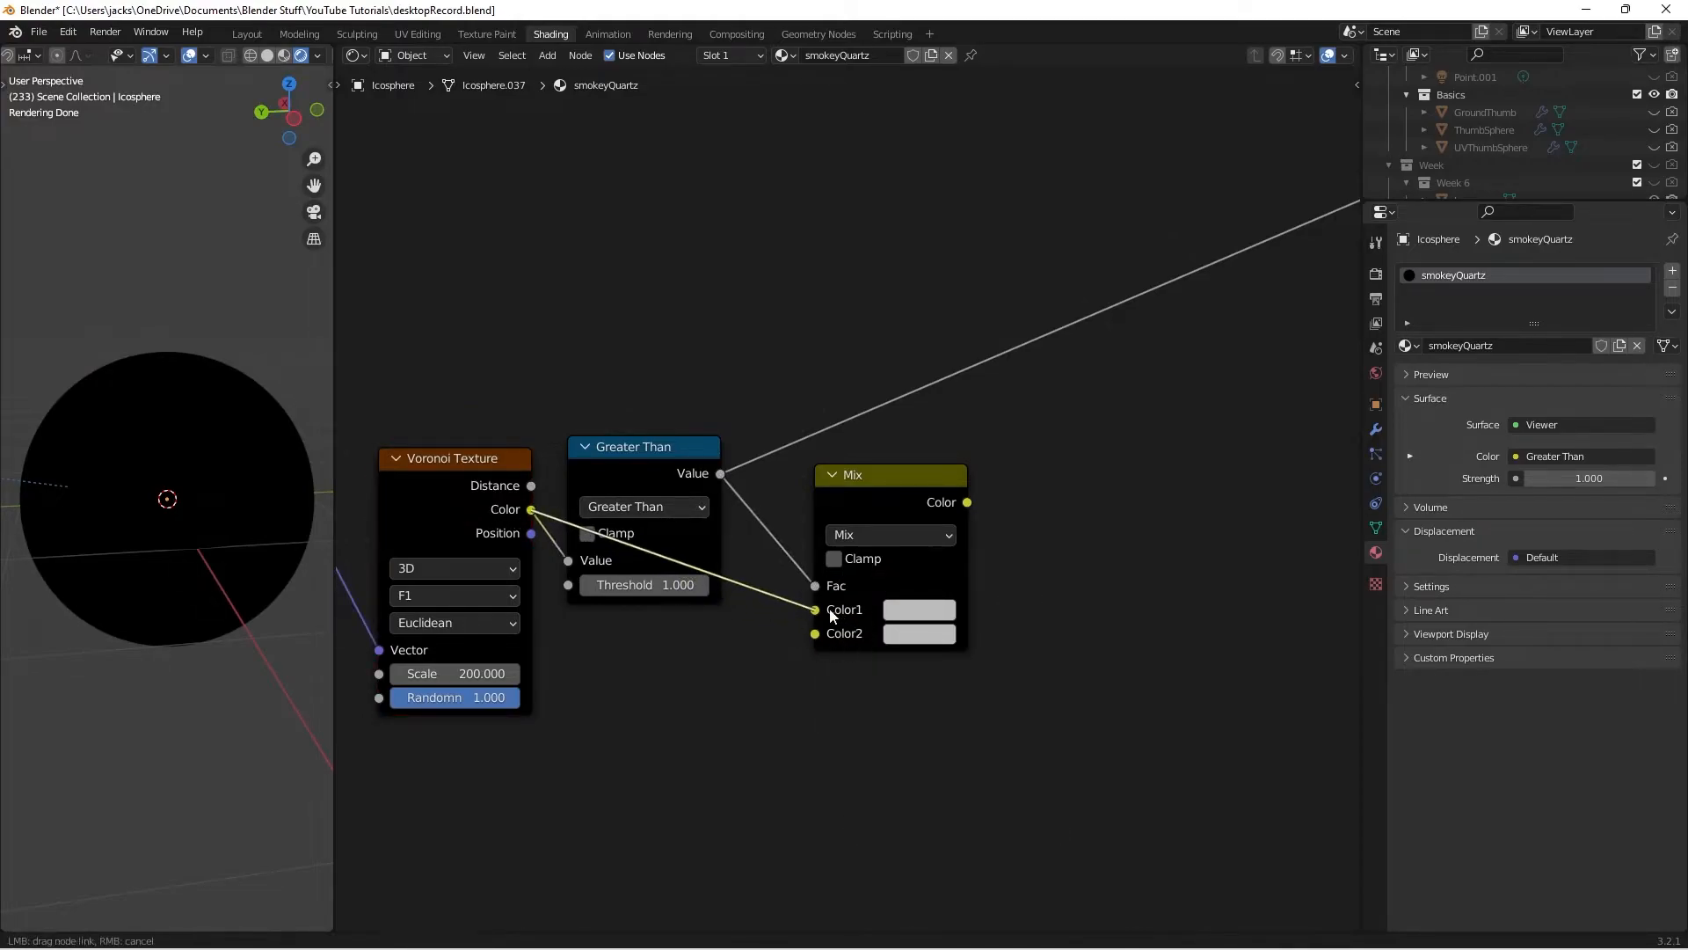
left_click(919, 633)
left_click_drag(1073, 460, 1073, 485)
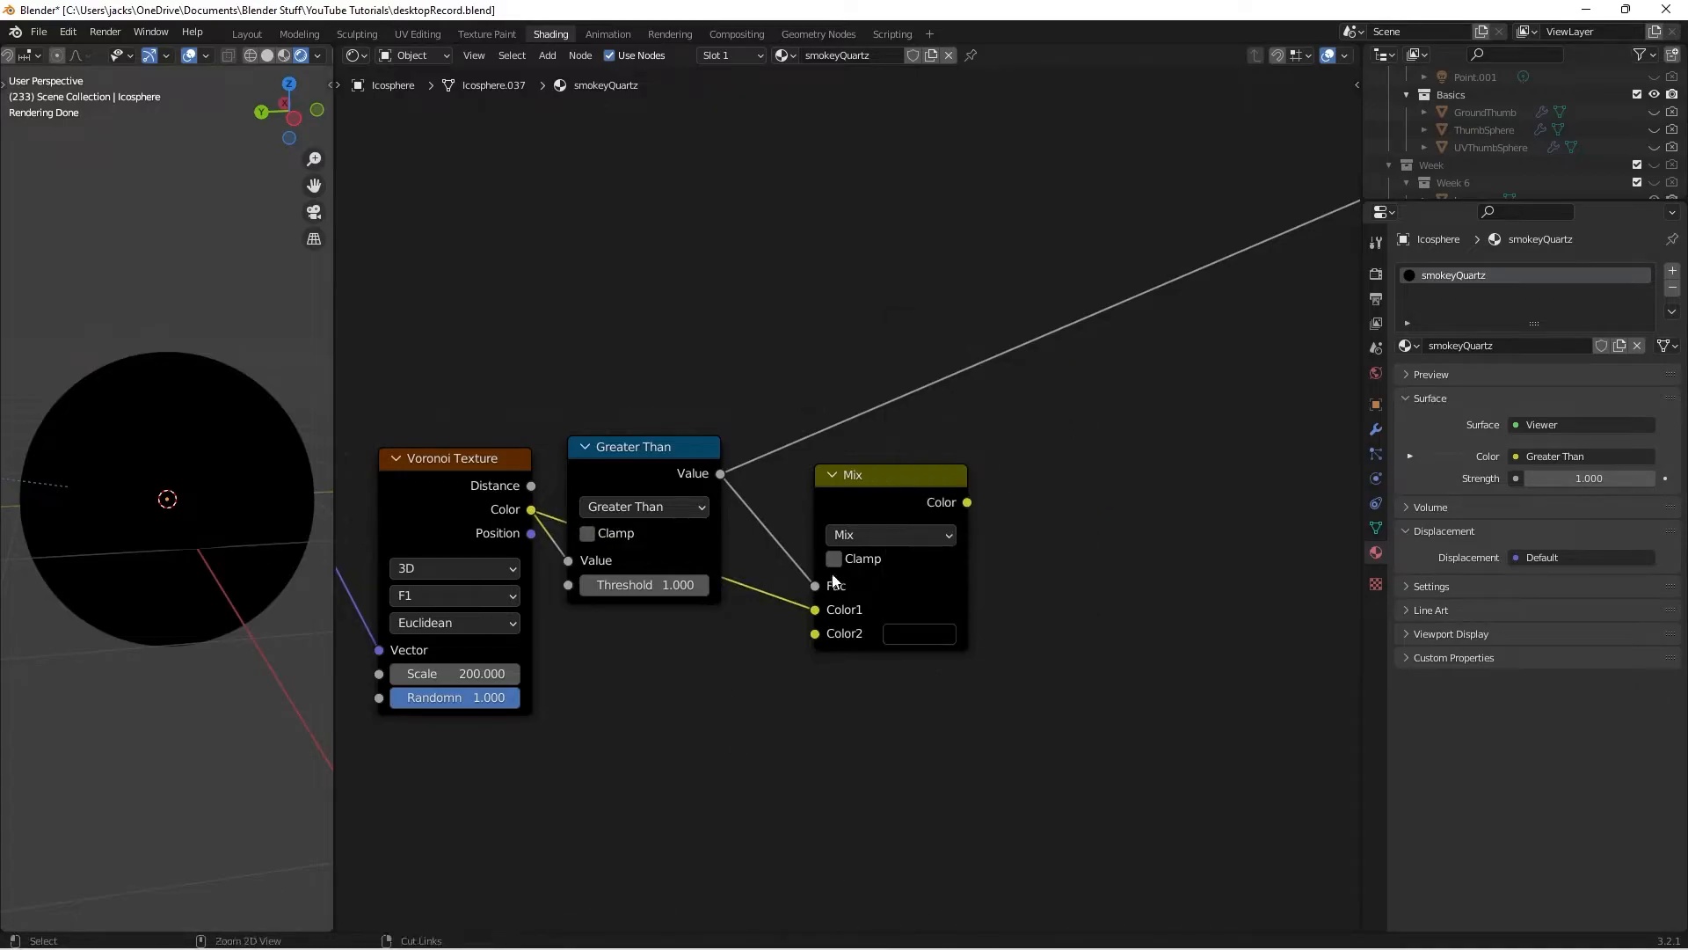
Move the Mix node next to the Greater Than node, preview its output on the icosphere and save the file
left_click_drag(853, 504, 799, 480)
scroll(800, 413, "down", 1)
scroll(807, 431, "down", 1)
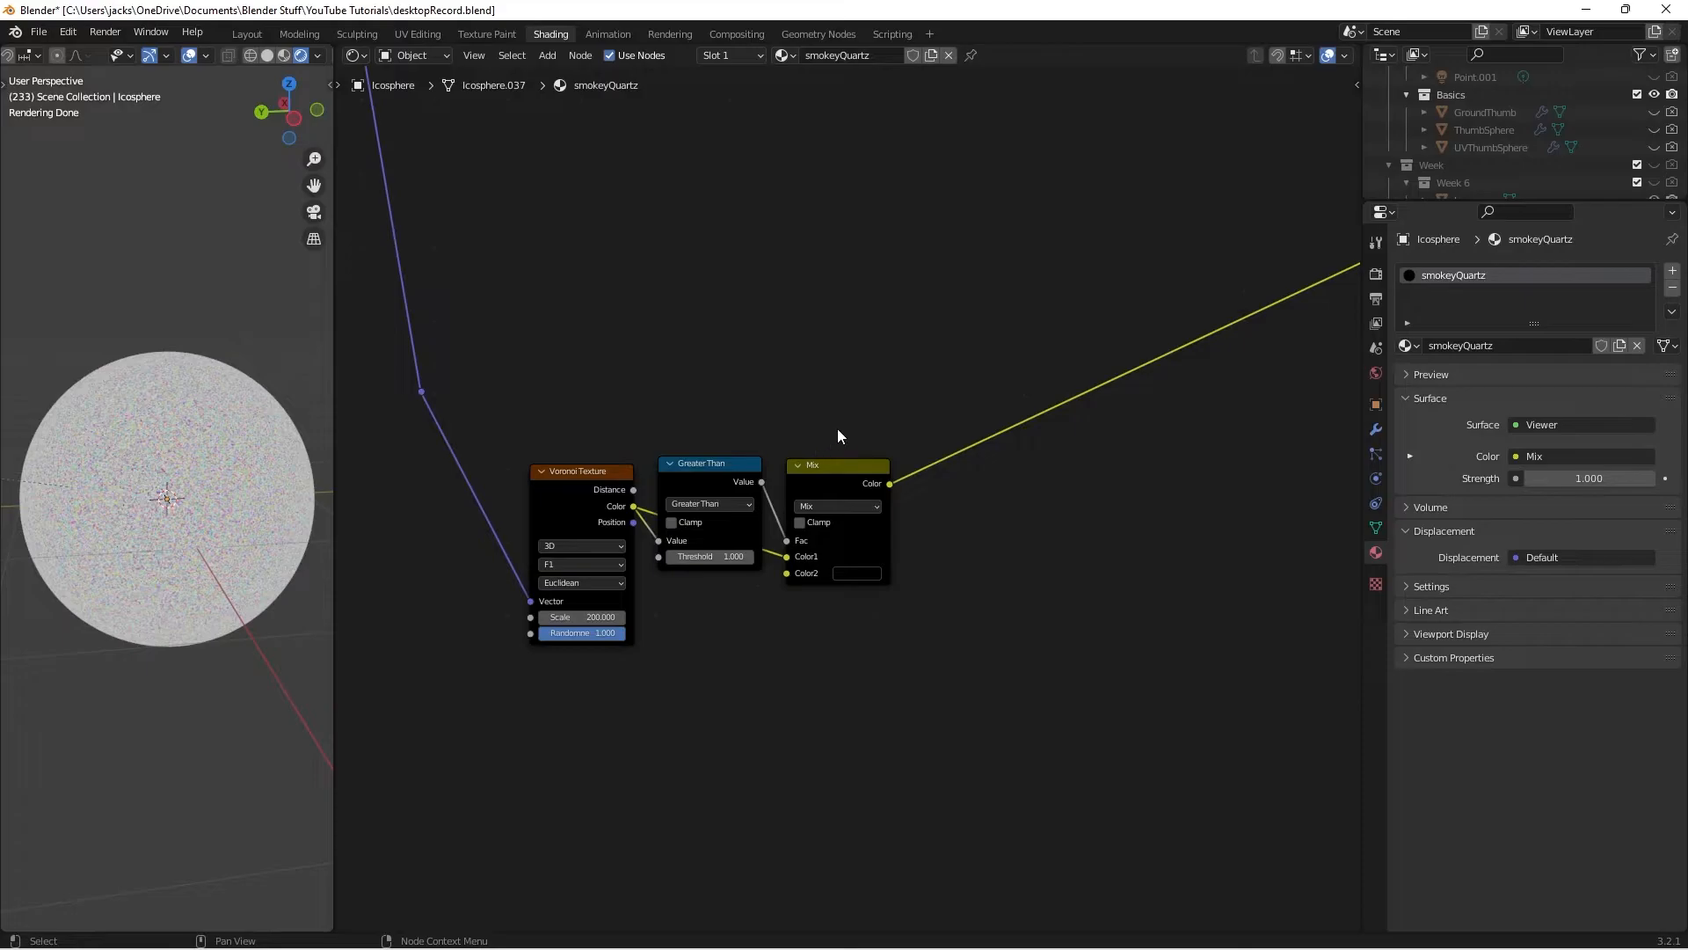
scroll(923, 392, "down", 2)
key("ctrl+s")
Move the Voronoi Texture, Greater Than and Mix nodes down together to free space above them
left_click_drag(663, 420, 930, 517)
key("g")
left_click(919, 597)
left_click(927, 605)
Duplicate the Voronoi Texture, Greater Than and Mix row with its incoming Vector link and place the copy above the original
left_click_drag(670, 523, 918, 722)
key("ctrl+shift+s")
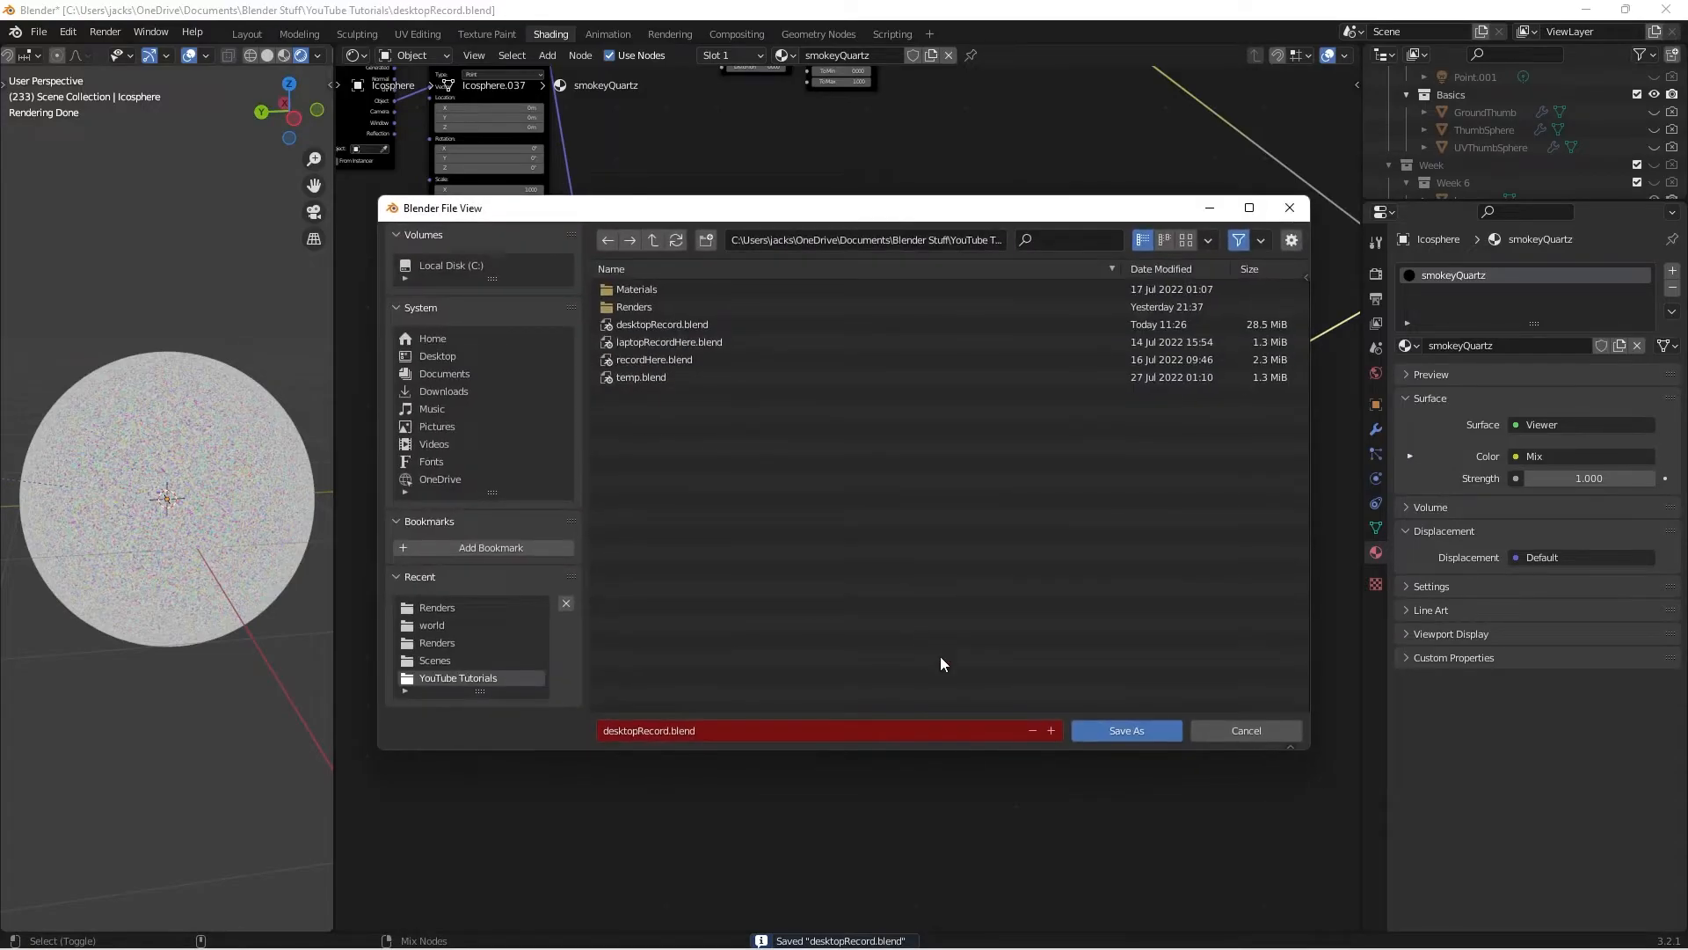
left_click(1256, 729)
key("shift+d")
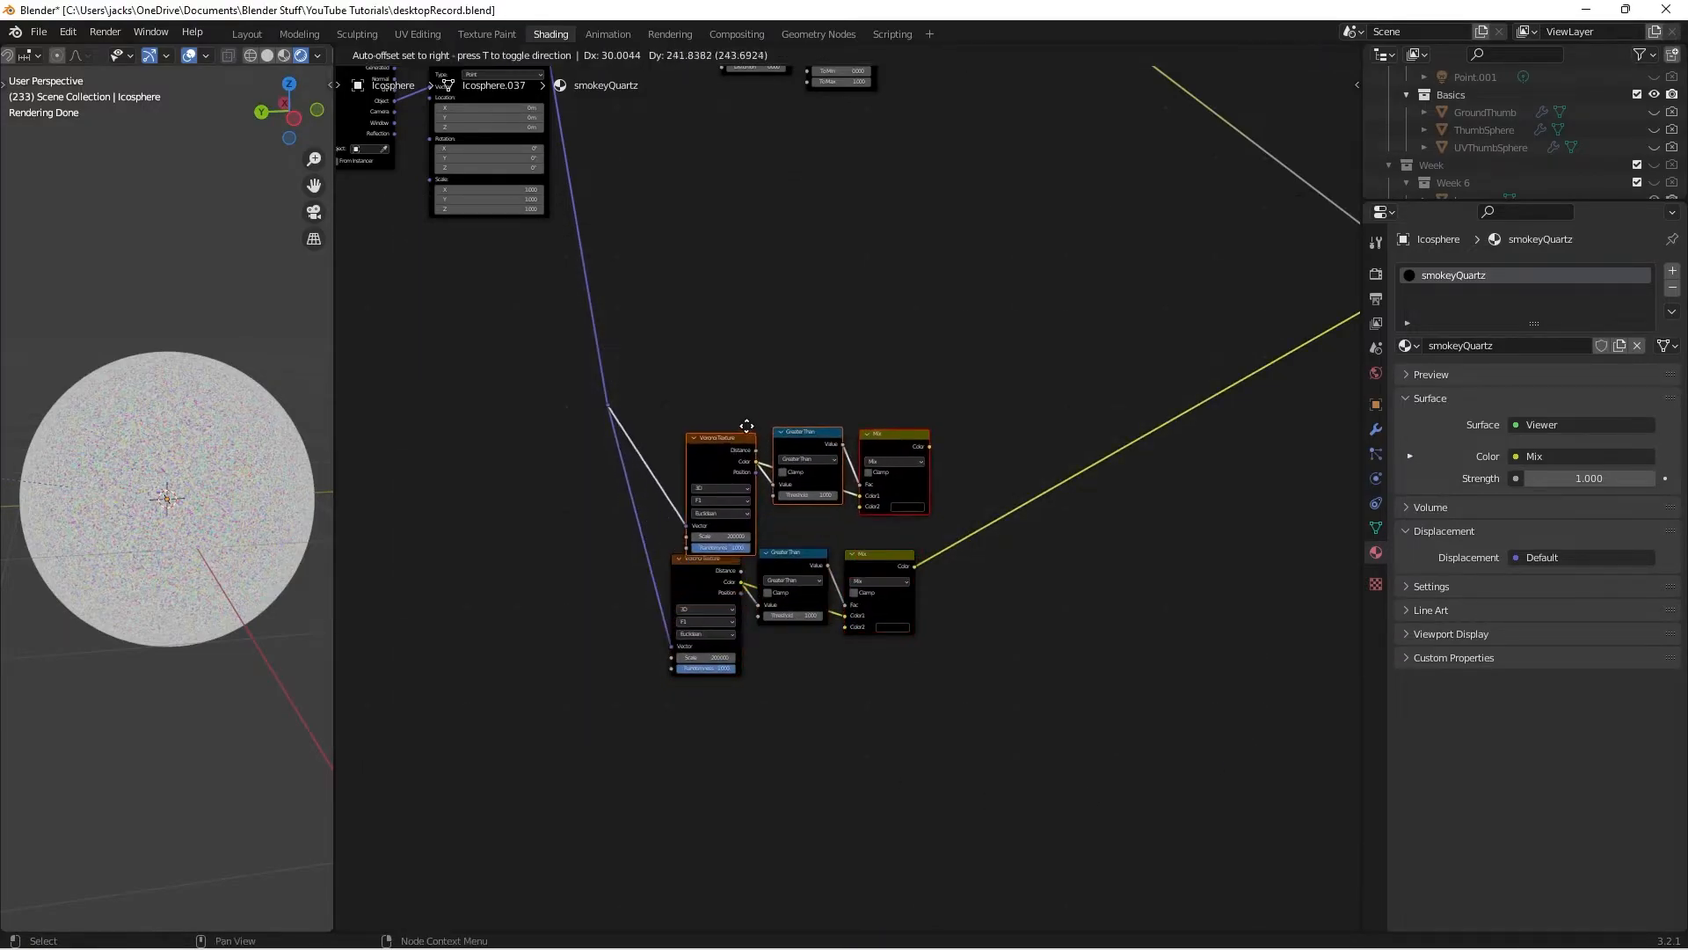
left_click(794, 387)
Preview the duplicated Mix node's output and set the duplicated Voronoi Texture's Scale to 175
scroll(796, 387, "up", 3)
left_click(846, 538, "ctrl+shift")
left_click(582, 612)
type("175")
key("Return")
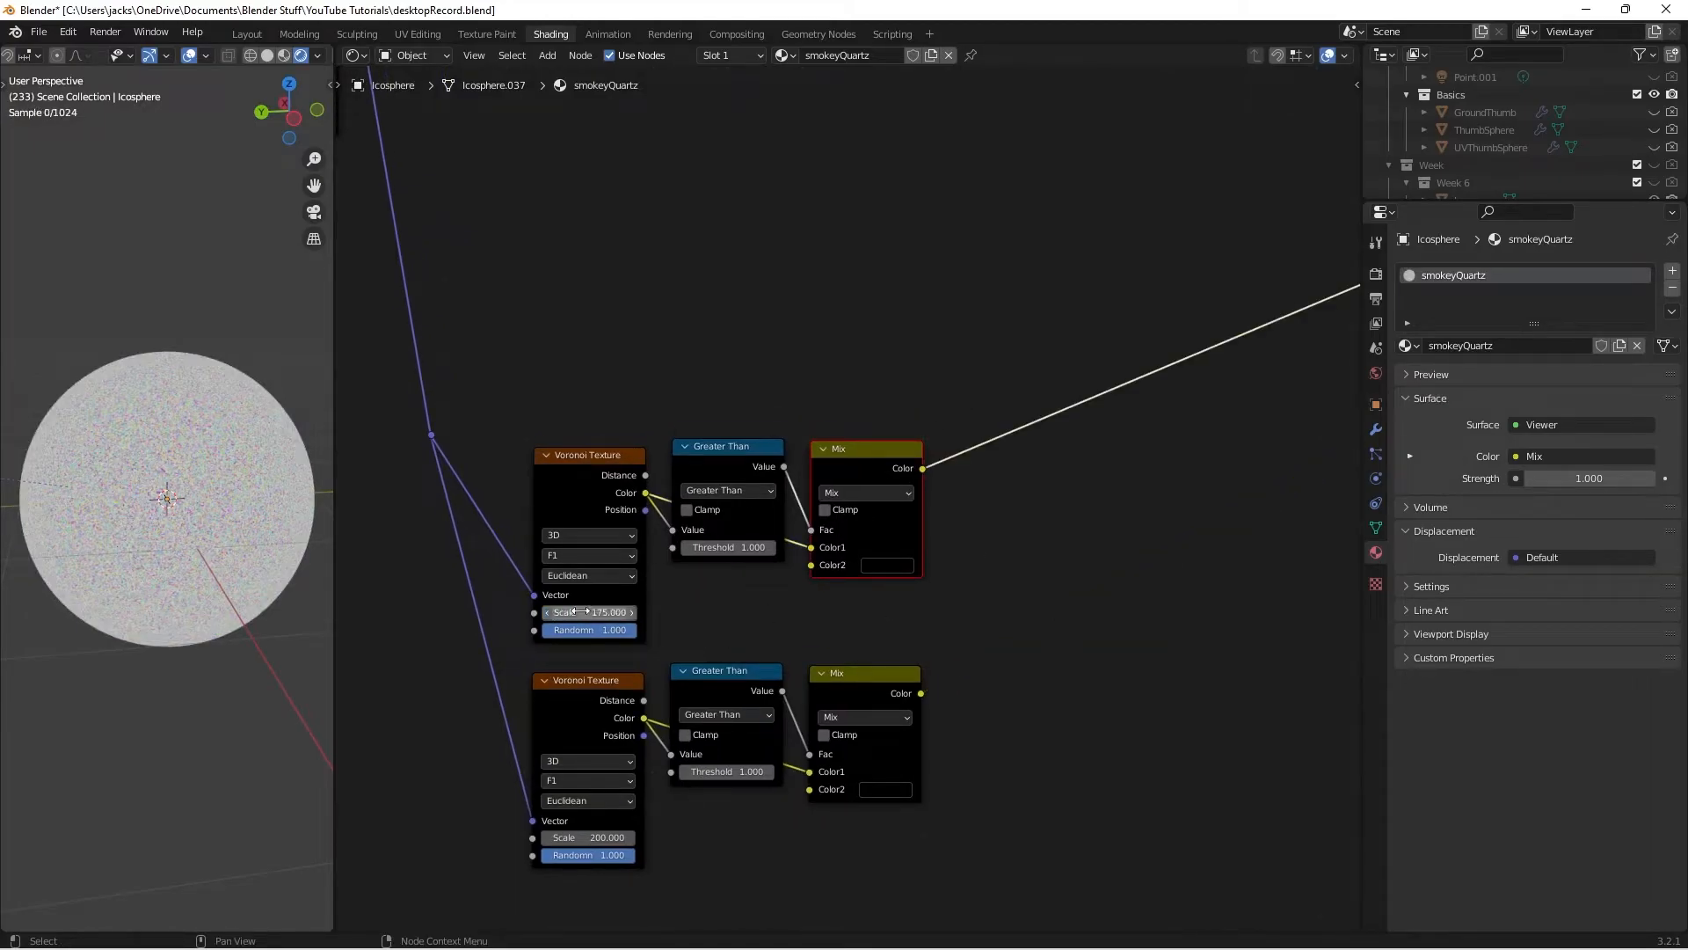
Connect the lower Mix's Color to the upper Mix's Color2, set the upper Greater Than's Threshold to 0.5 and save the file
left_click_drag(920, 694, 809, 571)
middle_click_drag(730, 595, 757, 686)
scroll(757, 685, "up", 3)
left_click(750, 679)
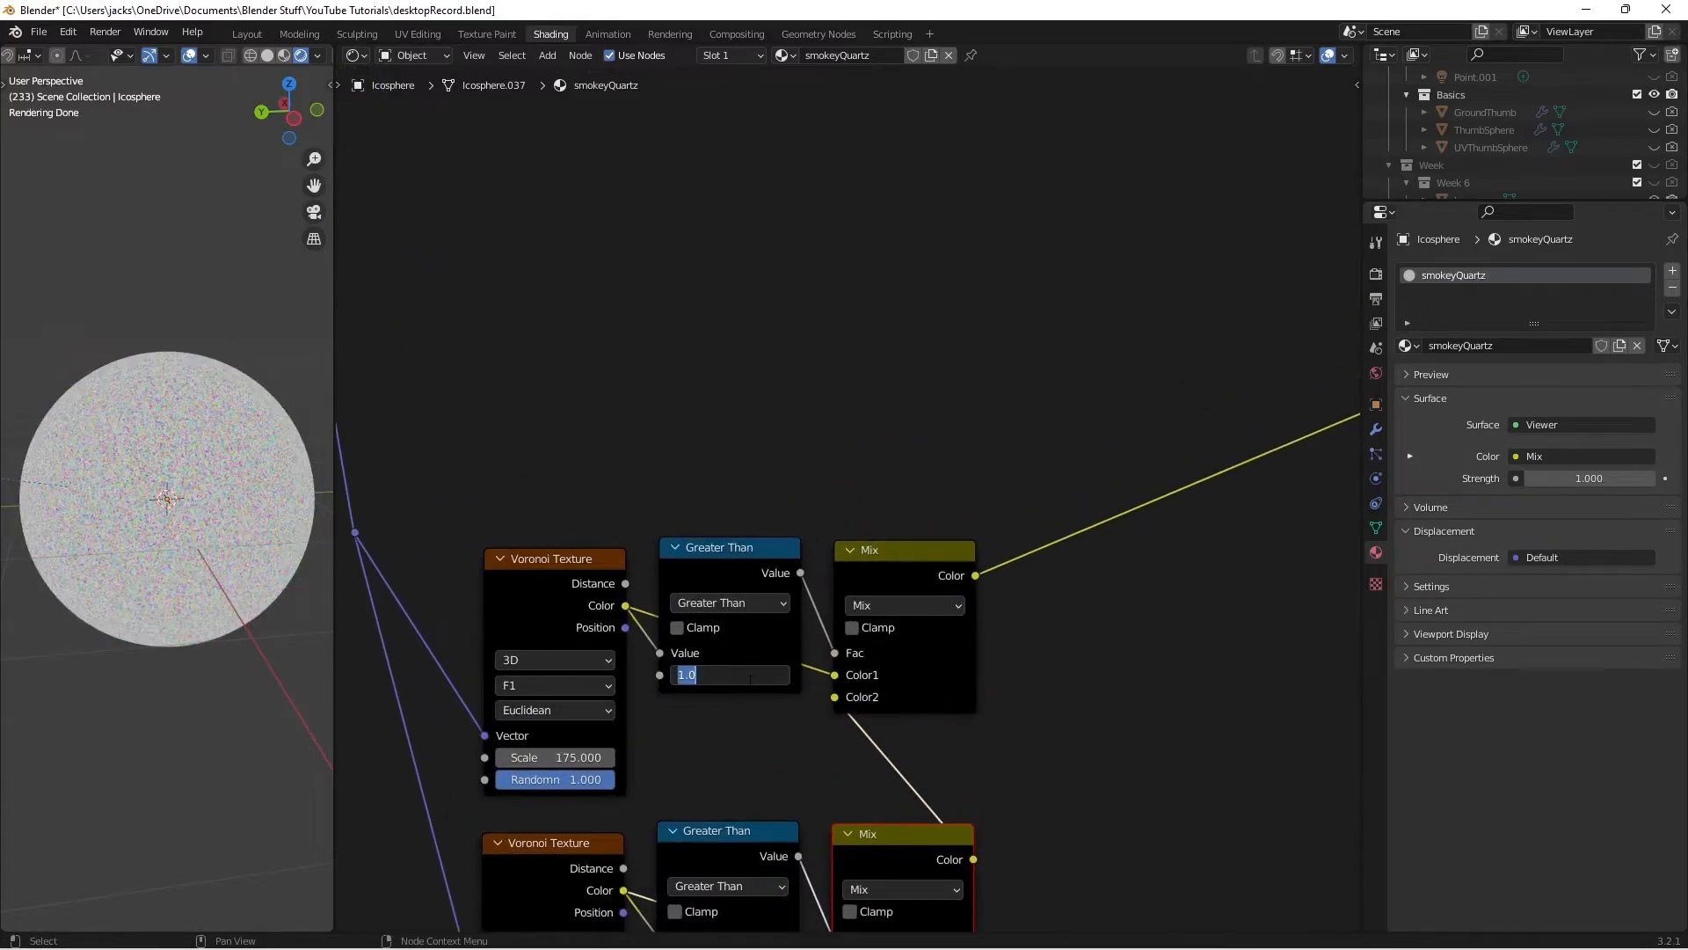
type(".5")
key("Return")
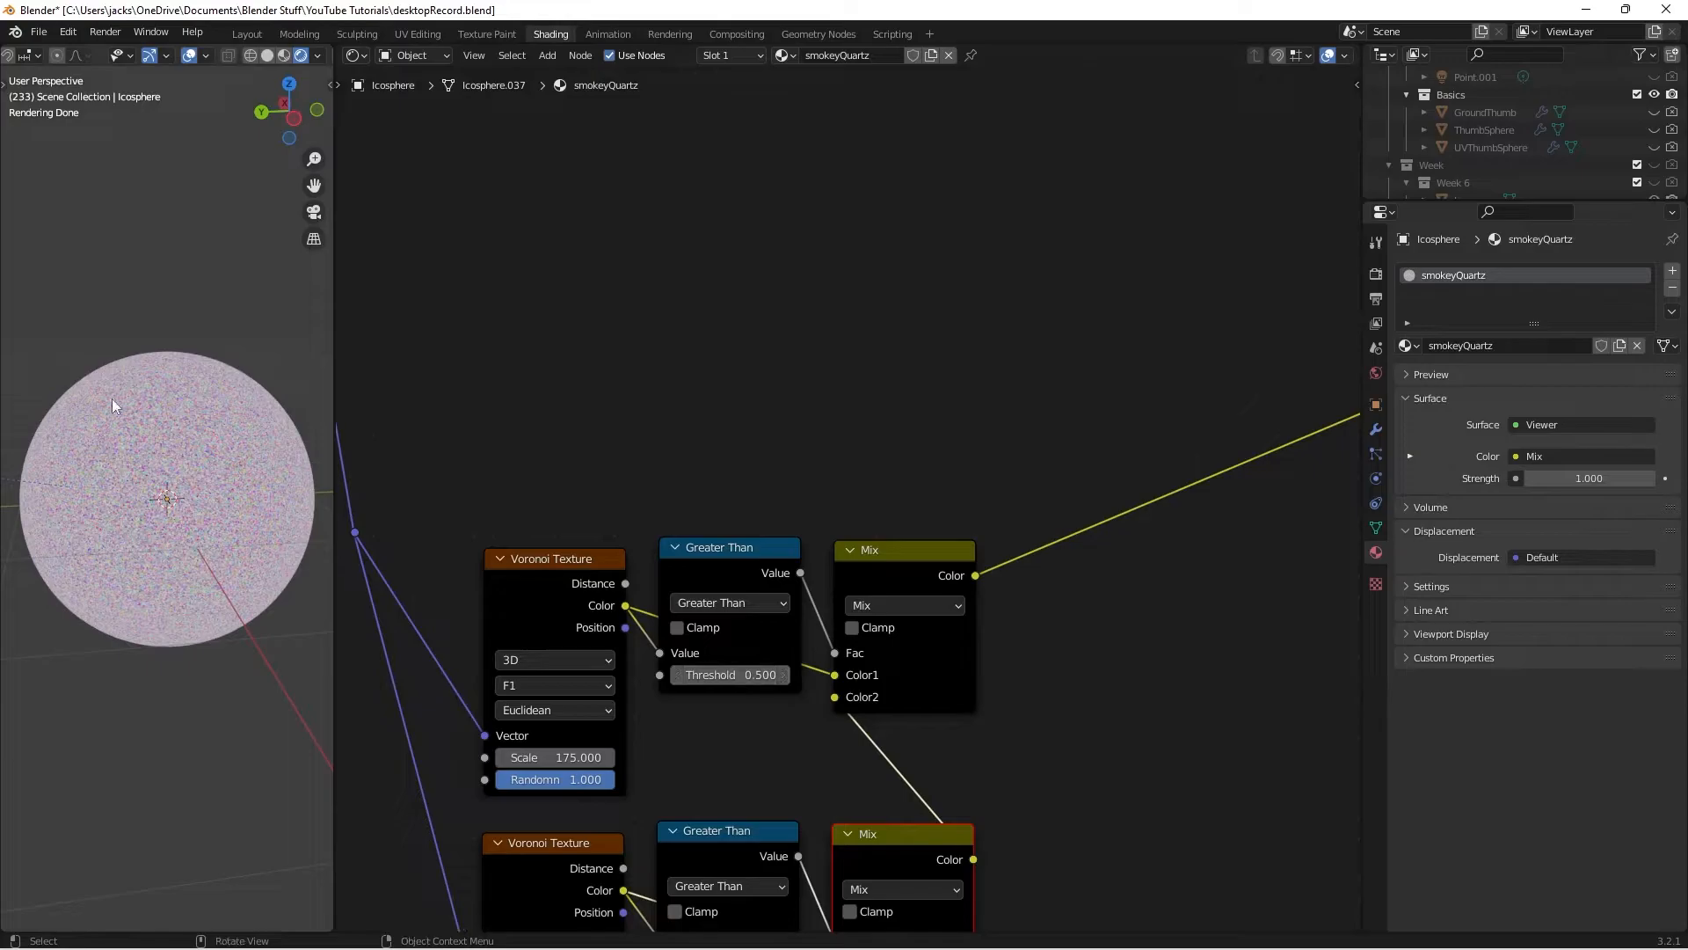
key("ctrl+s")
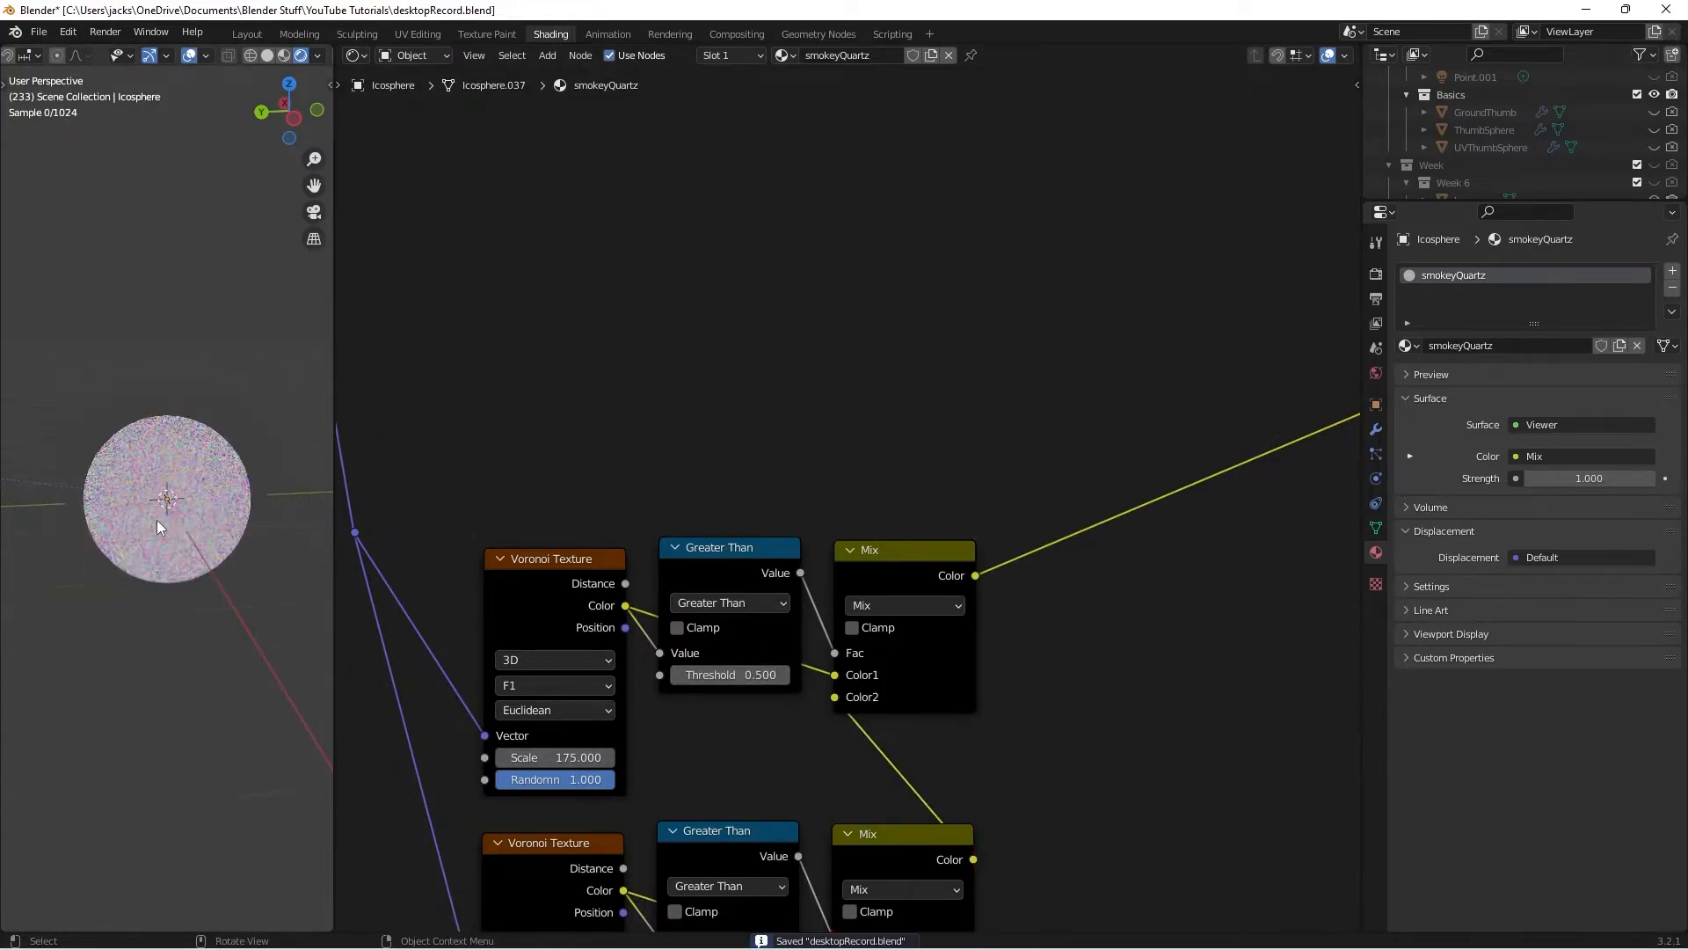
Try a Scale of 5 on the upper Voronoi Texture and restore it to 175
left_click(561, 756)
type("5")
key("Return")
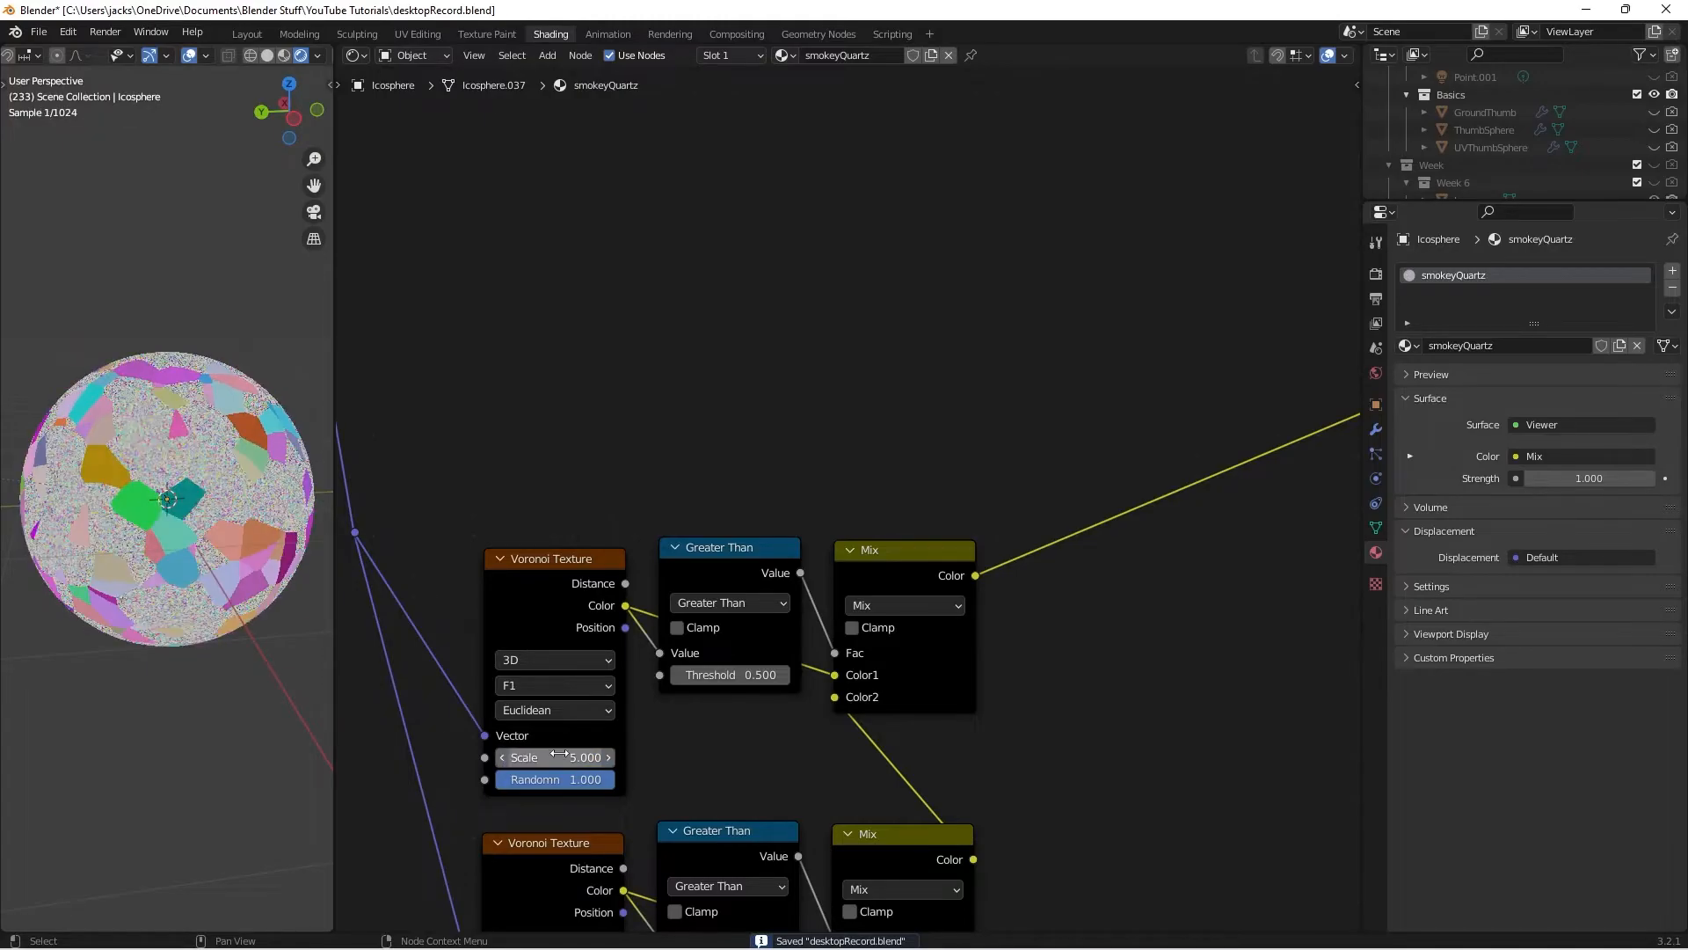
left_click(561, 756)
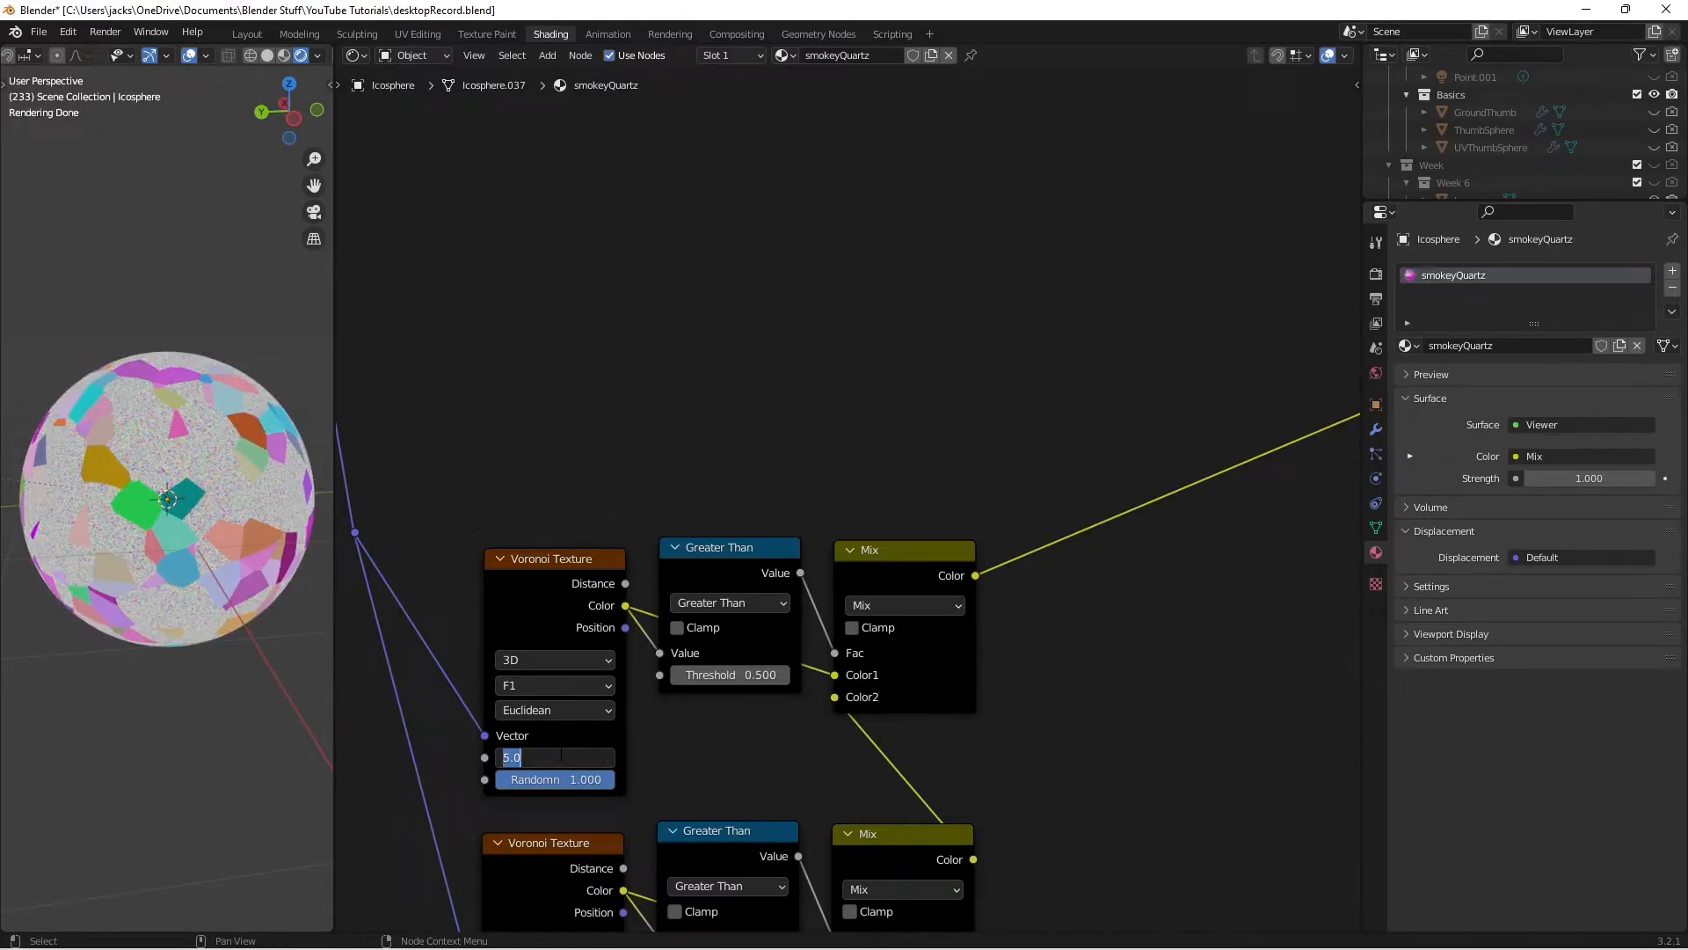
key("Return")
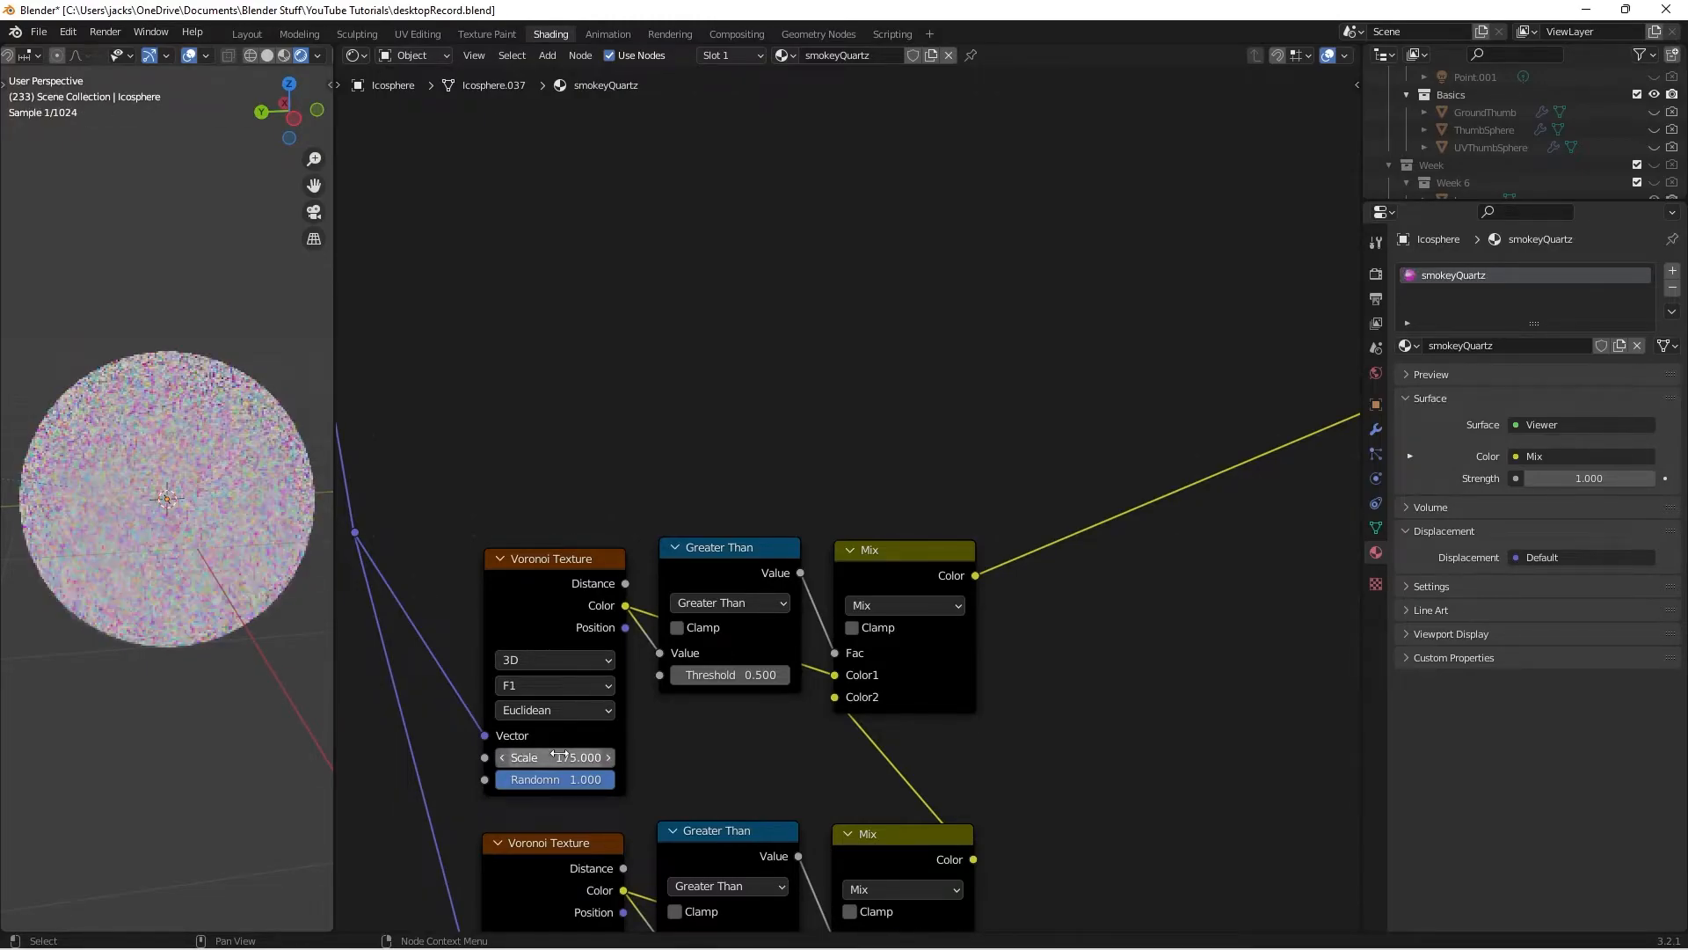
Duplicate the upper Voronoi Texture, Greater Than and Mix row with its incoming links and place the copy above it
scroll(660, 775, "down", 1)
middle_click_drag(763, 668, 704, 573)
scroll(1021, 604, "down", 1)
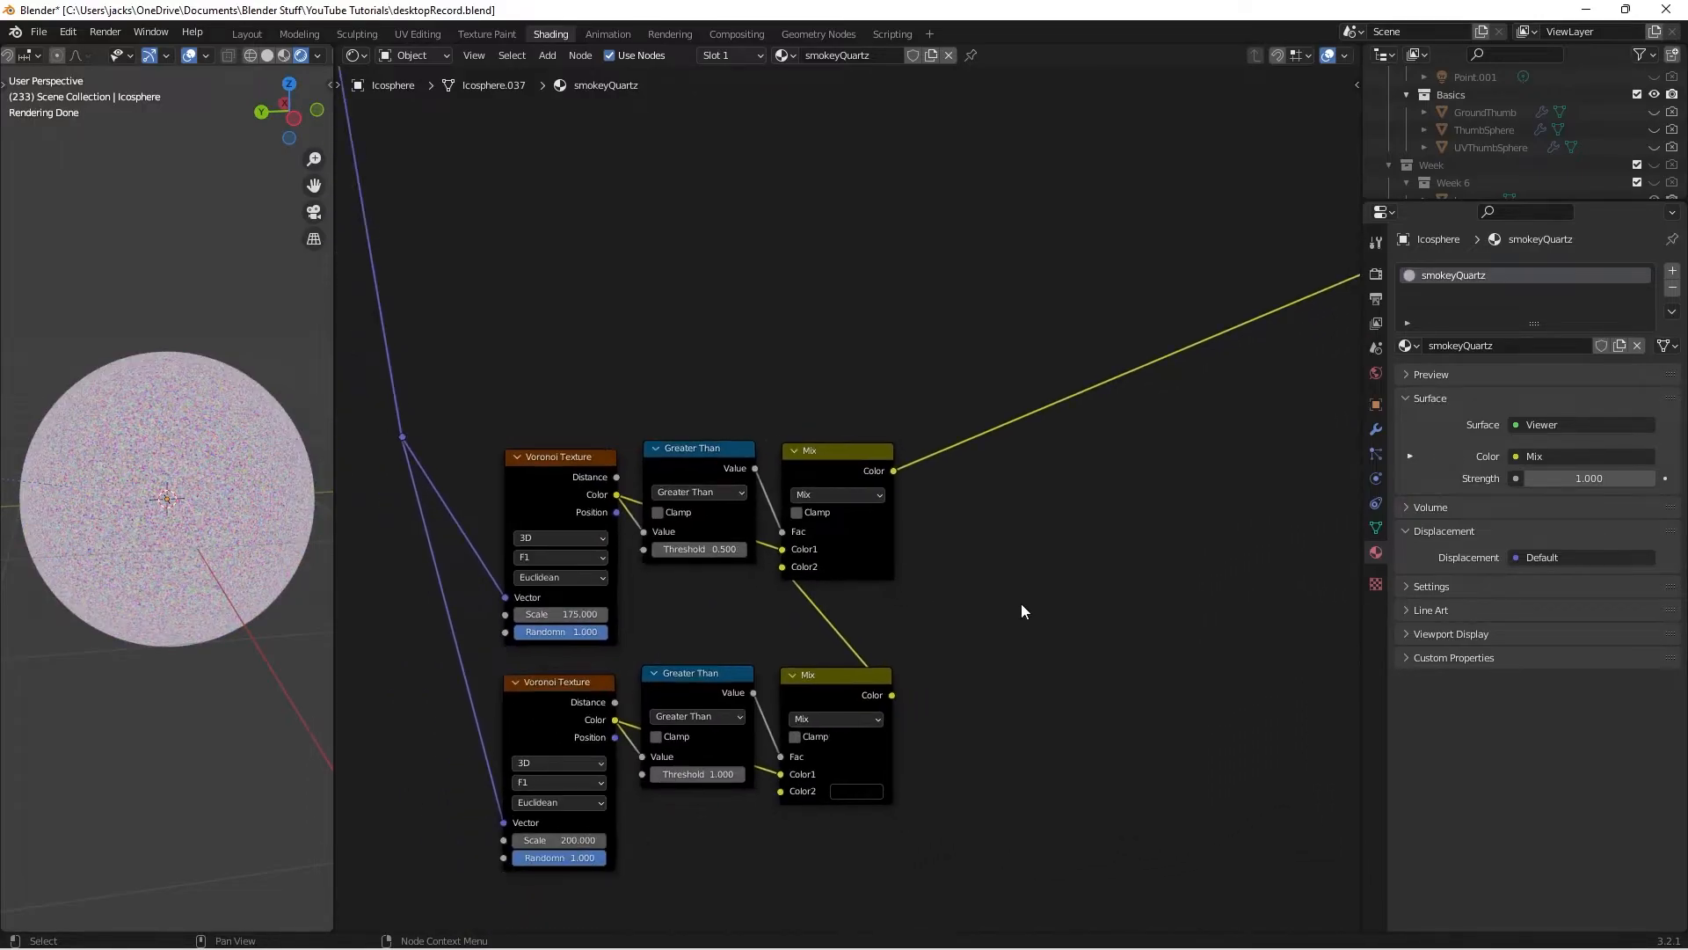
left_click_drag(585, 428, 888, 602)
middle_click_drag(892, 241, 909, 353)
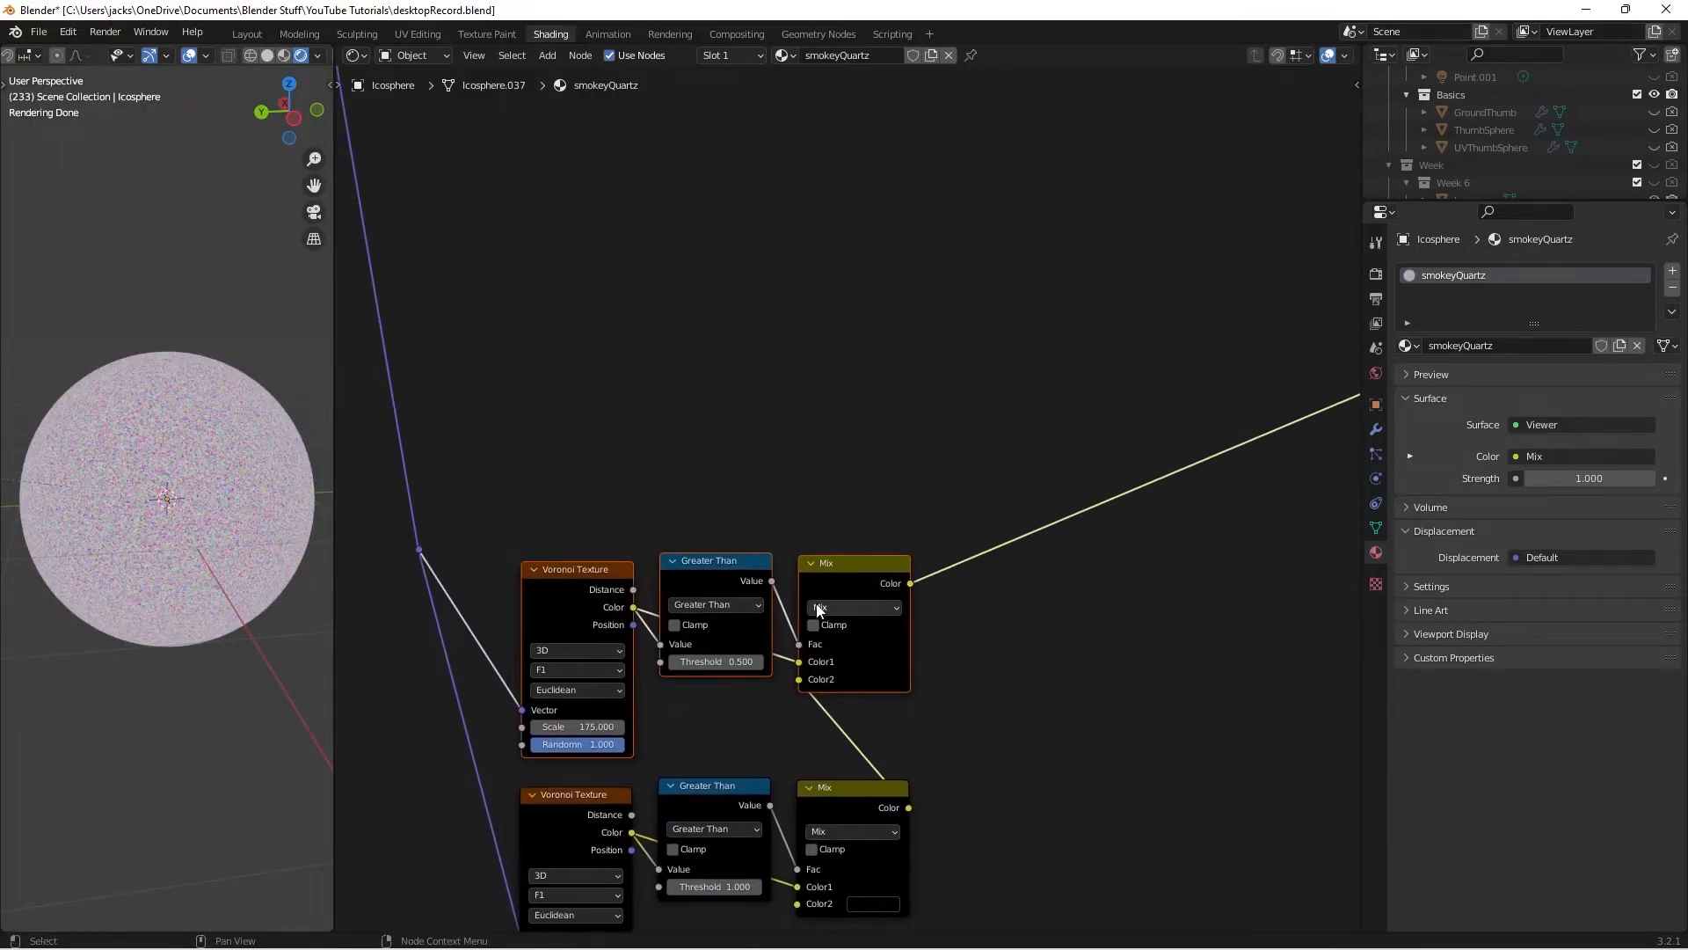
key("ctrl+shift+d")
left_click(778, 484)
Connect the middle row's Mix Color output to Color2 of the topmost Mix node
right_click_drag(883, 510, 886, 511, "ctrl")
middle_click_drag(781, 470, 830, 602)
scroll(830, 602, "up", 3)
left_click_drag(994, 745, 847, 552)
middle_click_drag(768, 621, 770, 646)
scroll(766, 615, "up", 1)
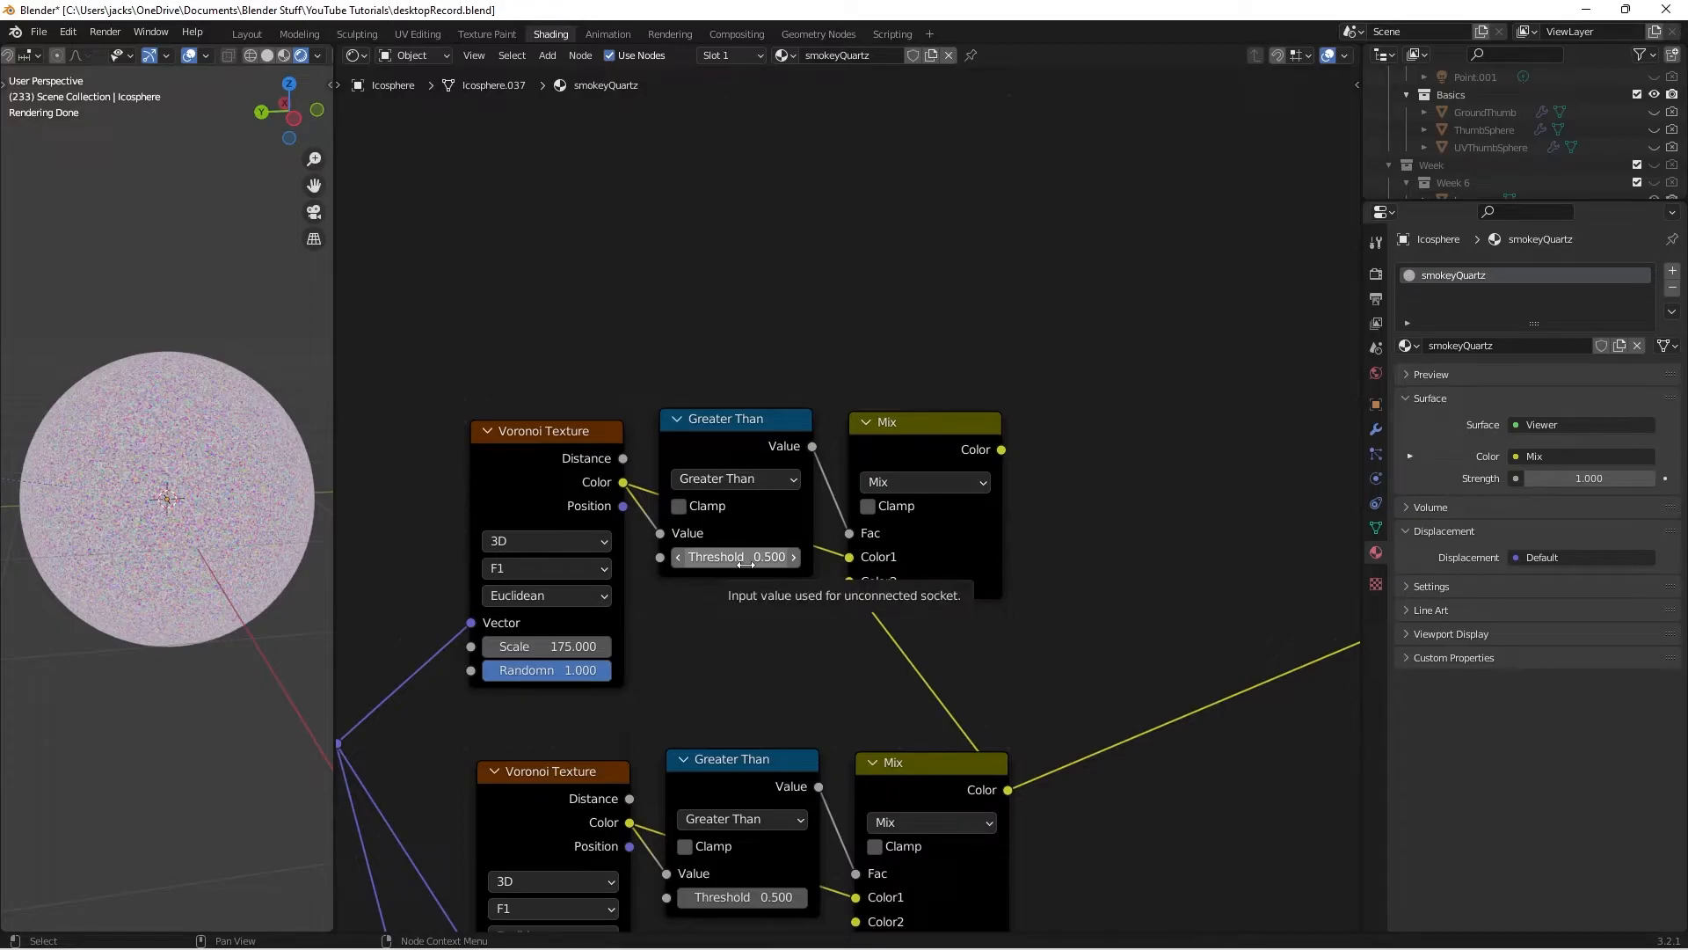
Set the topmost Greater Than's Threshold to 0.333 and the topmost Voronoi Texture's Scale to 150
left_click(745, 559)
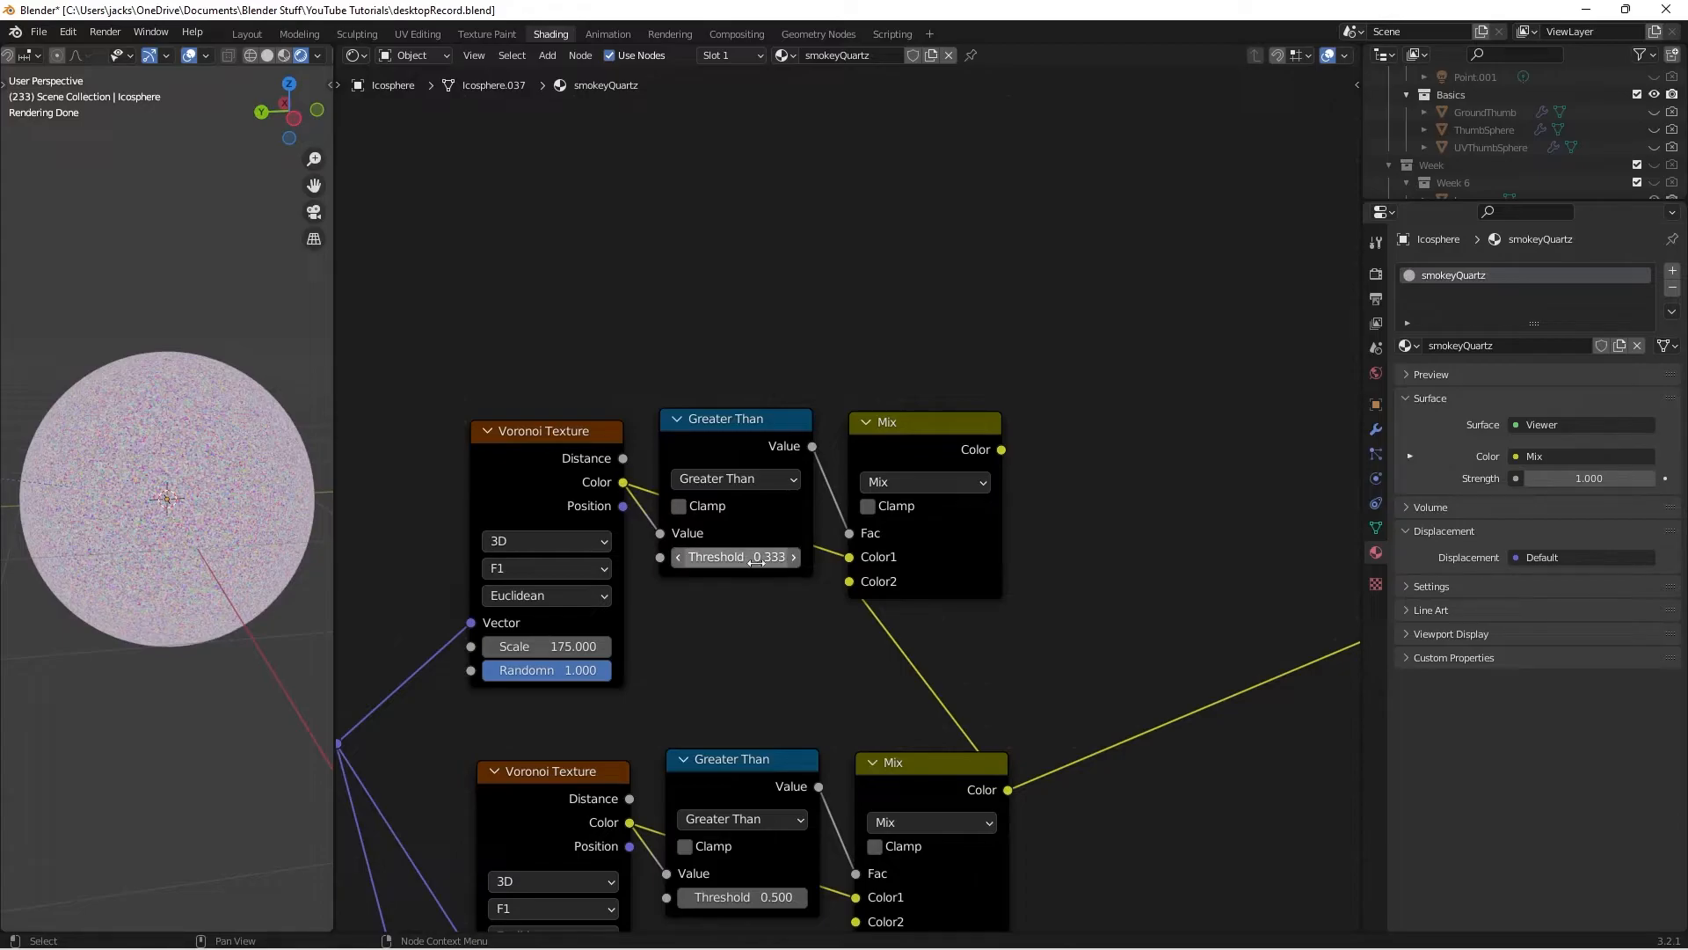
left_click(546, 651)
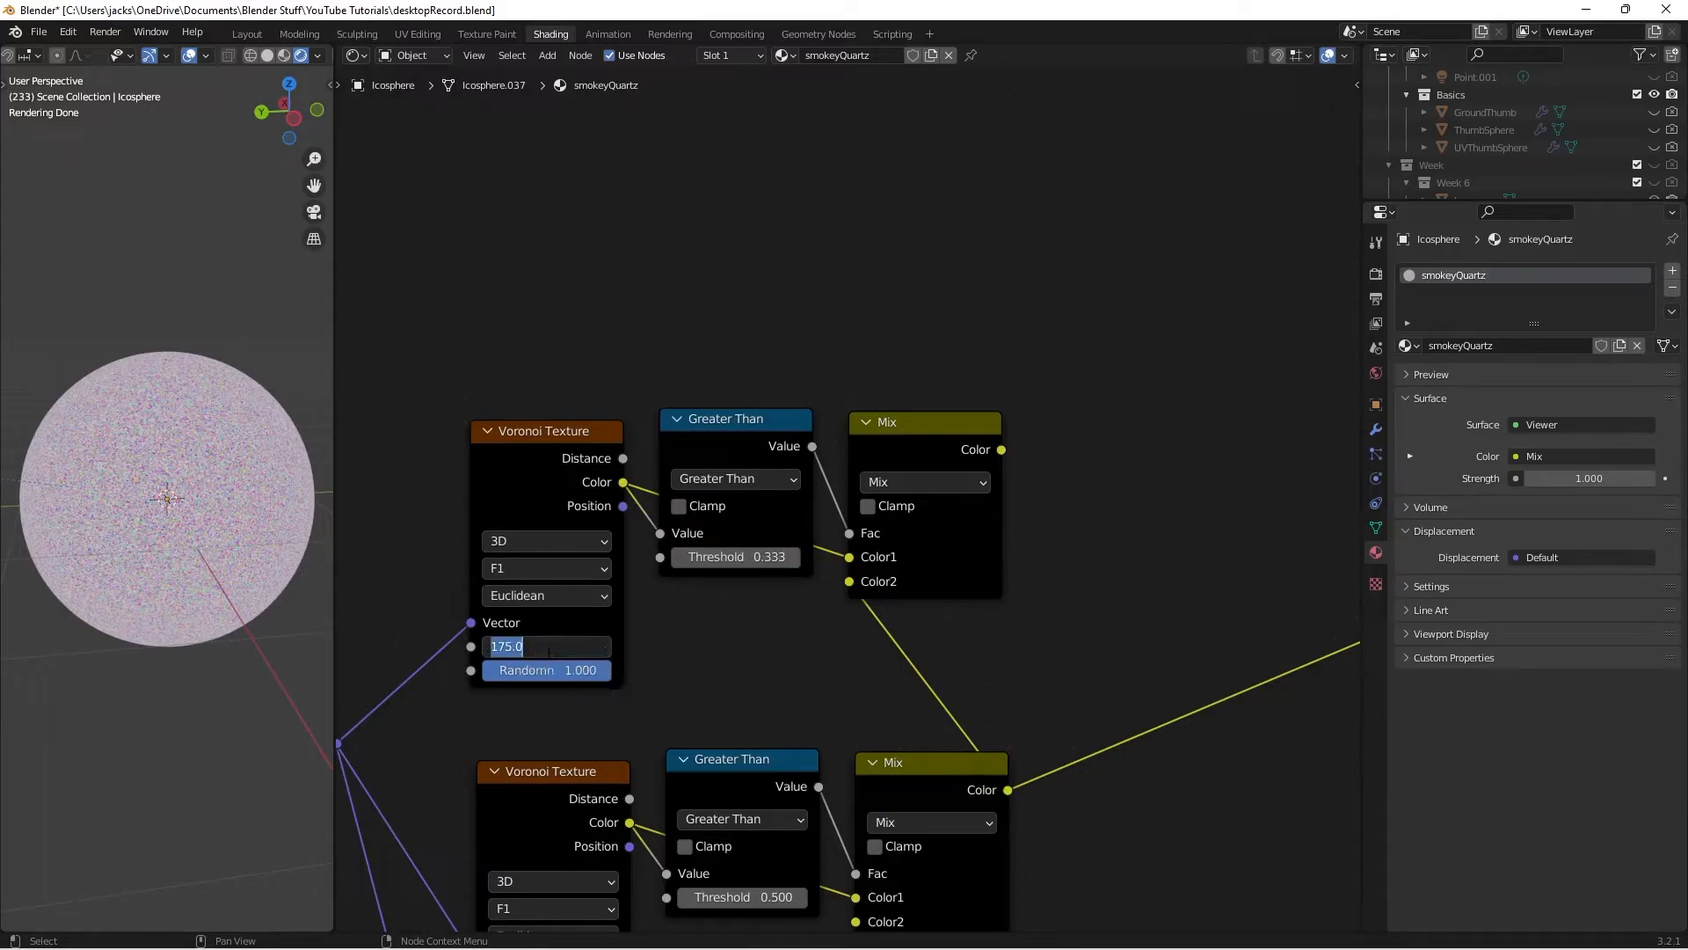
type("150")
key("Return")
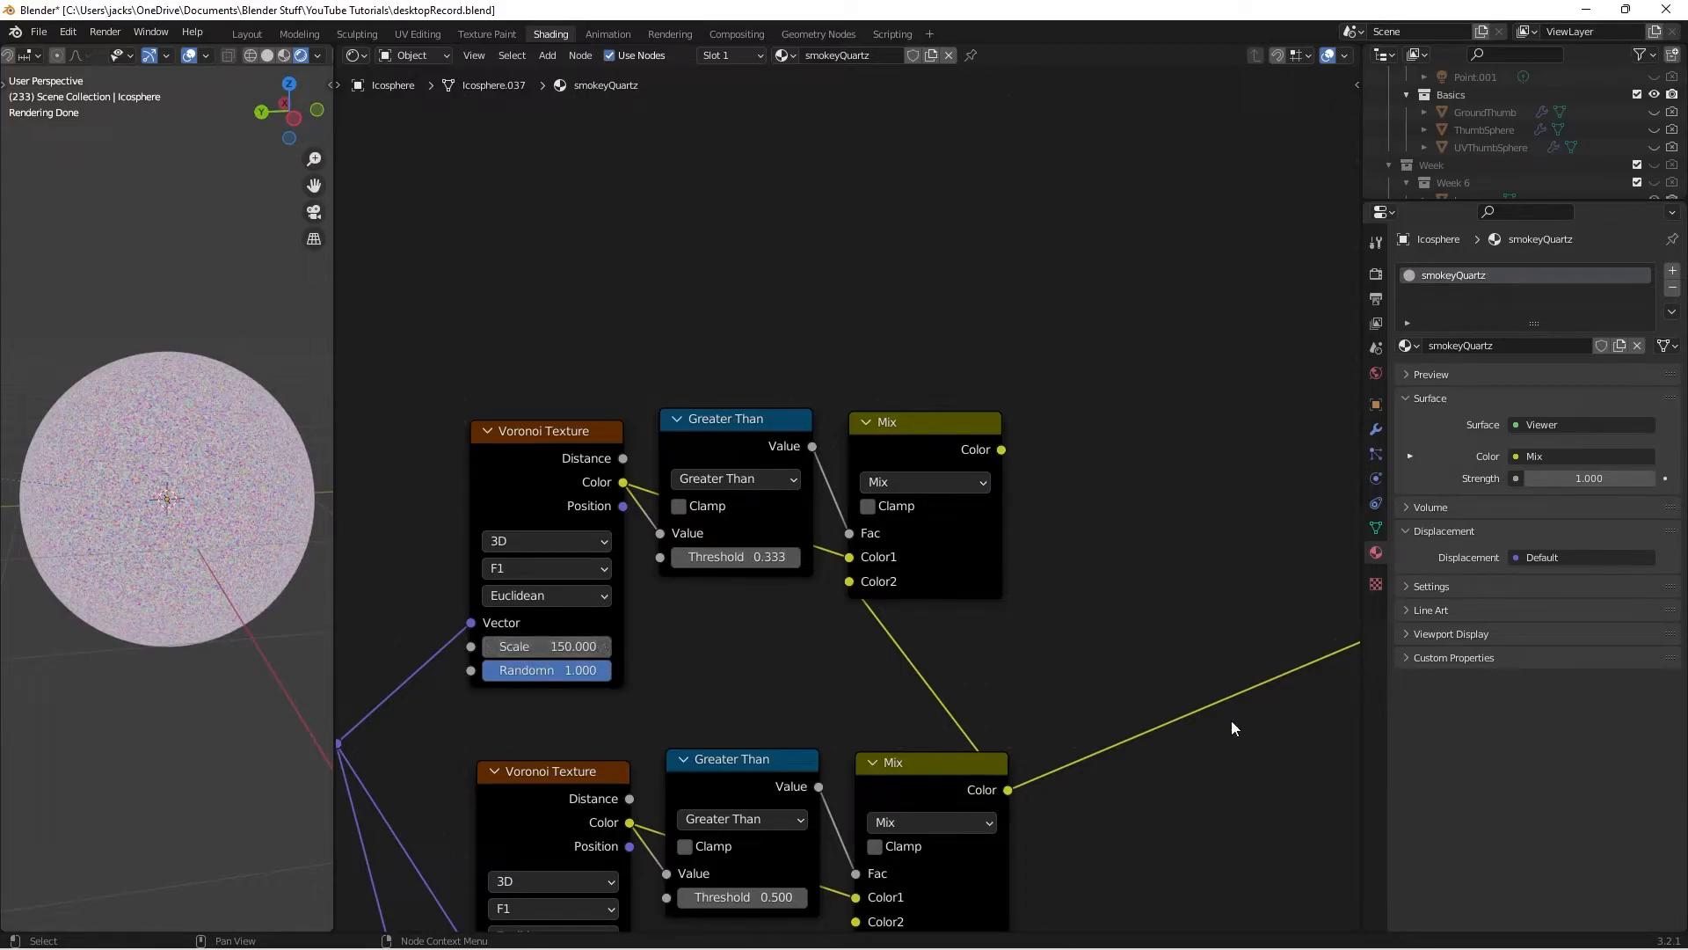
Preview the topmost Mix node's output on the sphere and save the file
left_click(918, 440, "ctrl+shift")
left_click(800, 373)
key("ctrl+s")
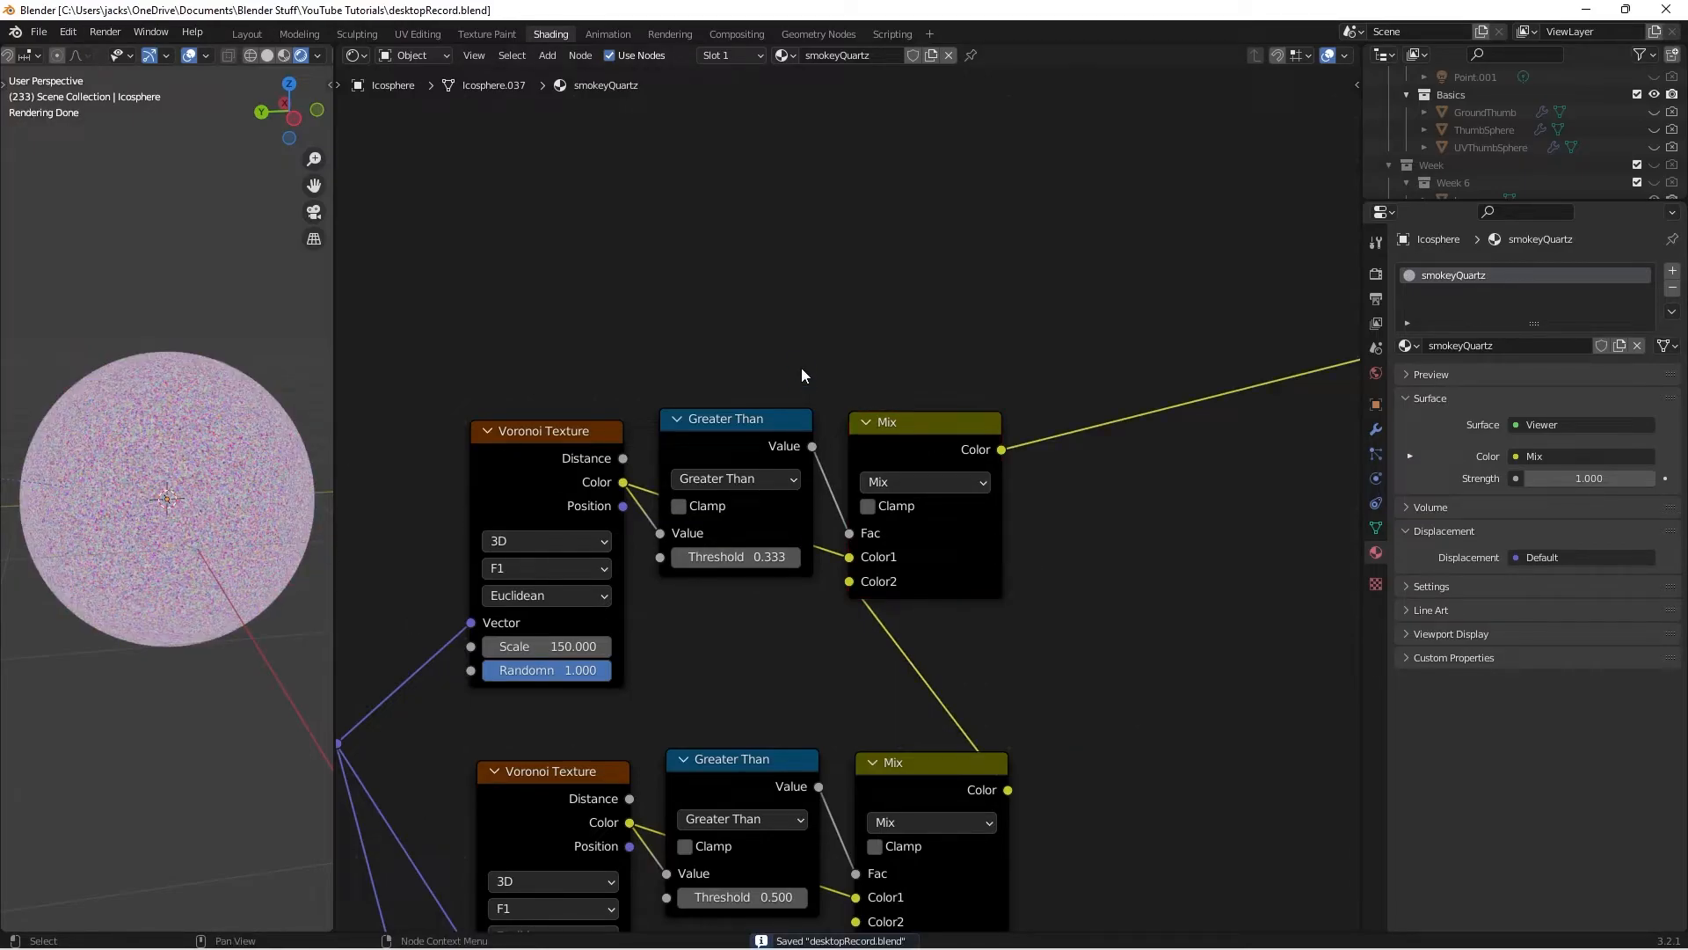
Duplicate the Voronoi Texture, Greater Than and Mix row with Scale 150, keeping its incoming links, and place the copy above it
scroll(800, 368, "down", 5)
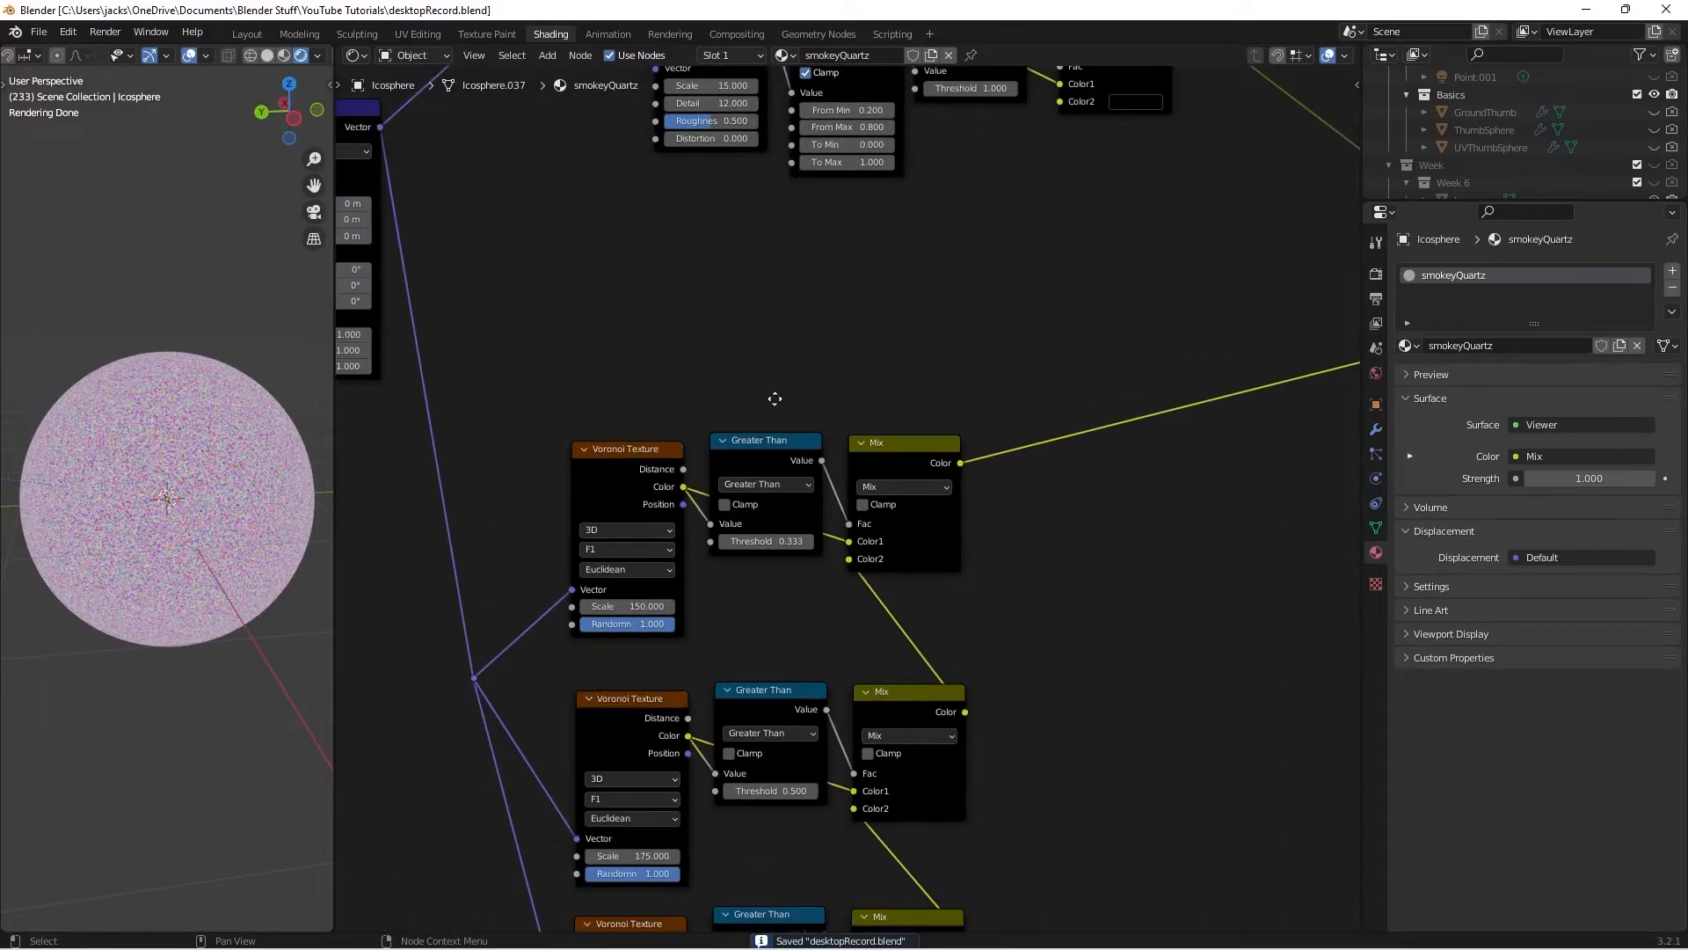
left_click_drag(603, 182, 907, 729)
left_click_drag(863, 427, 880, 715)
left_click(981, 588)
left_click_drag(649, 452, 858, 575)
middle_click_drag(917, 376, 919, 476)
scroll(919, 478, "up", 4)
key("shift+d")
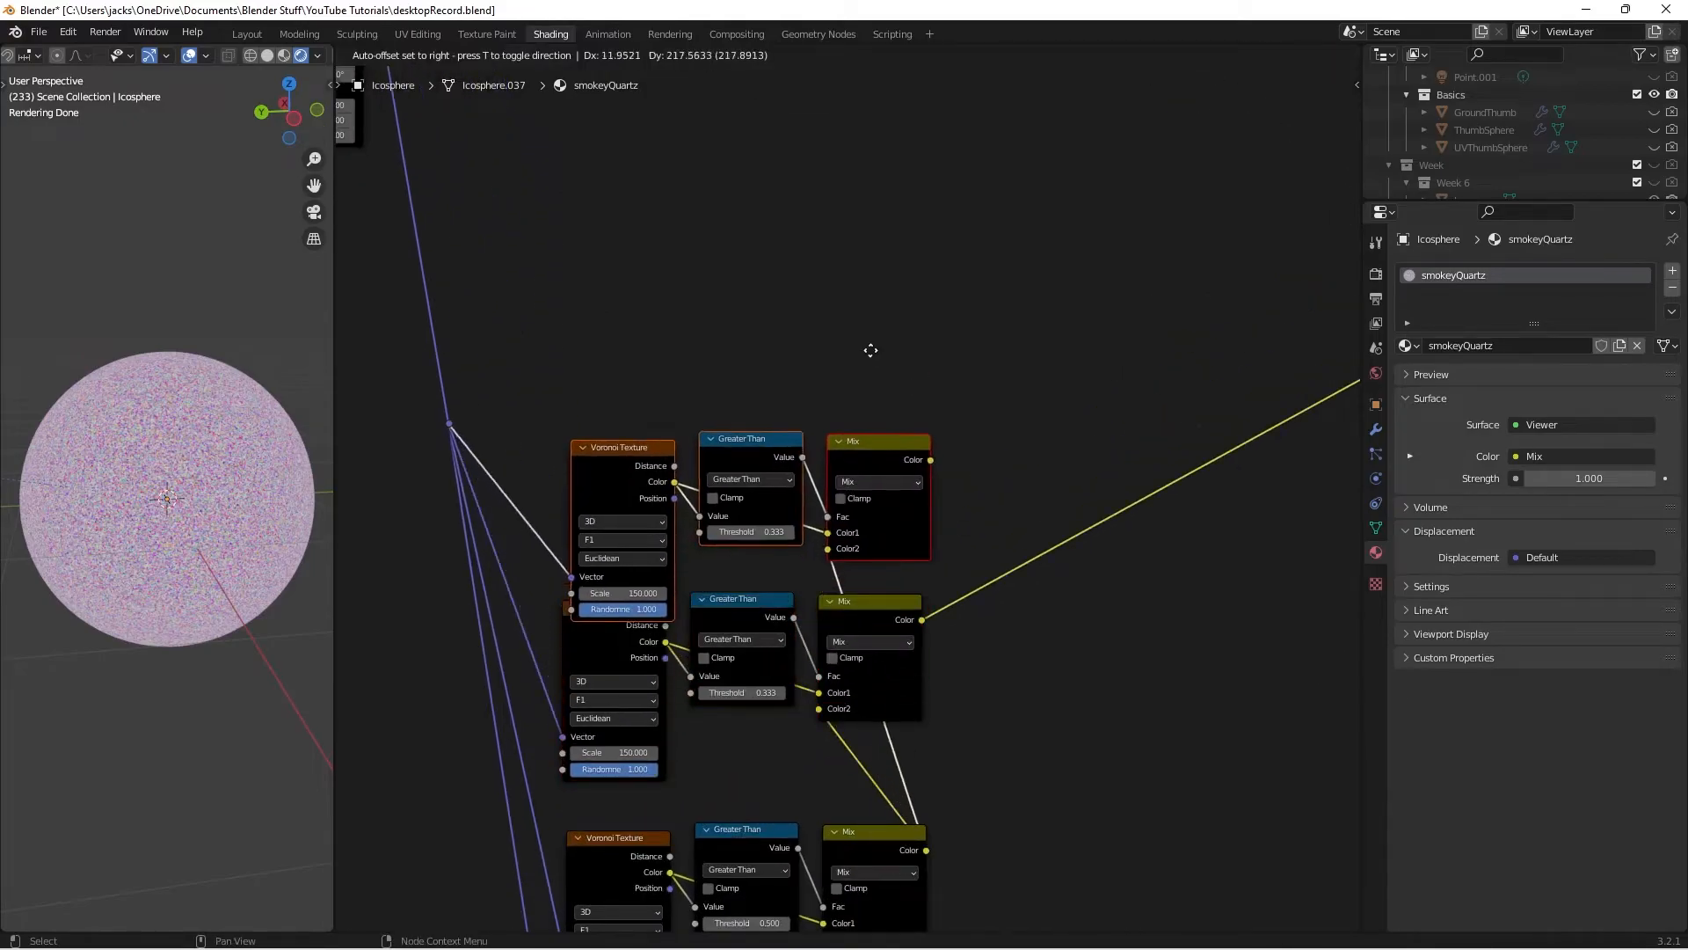
left_click(867, 302)
Connect the Color output of the Mix in the row below to Color2 of the new topmost Mix node
left_click_drag(822, 487, 866, 492)
key("Escape")
left_click_drag(923, 619, 824, 488)
left_click(772, 528)
middle_click_drag(769, 537, 791, 605)
scroll(791, 605, "up", 2)
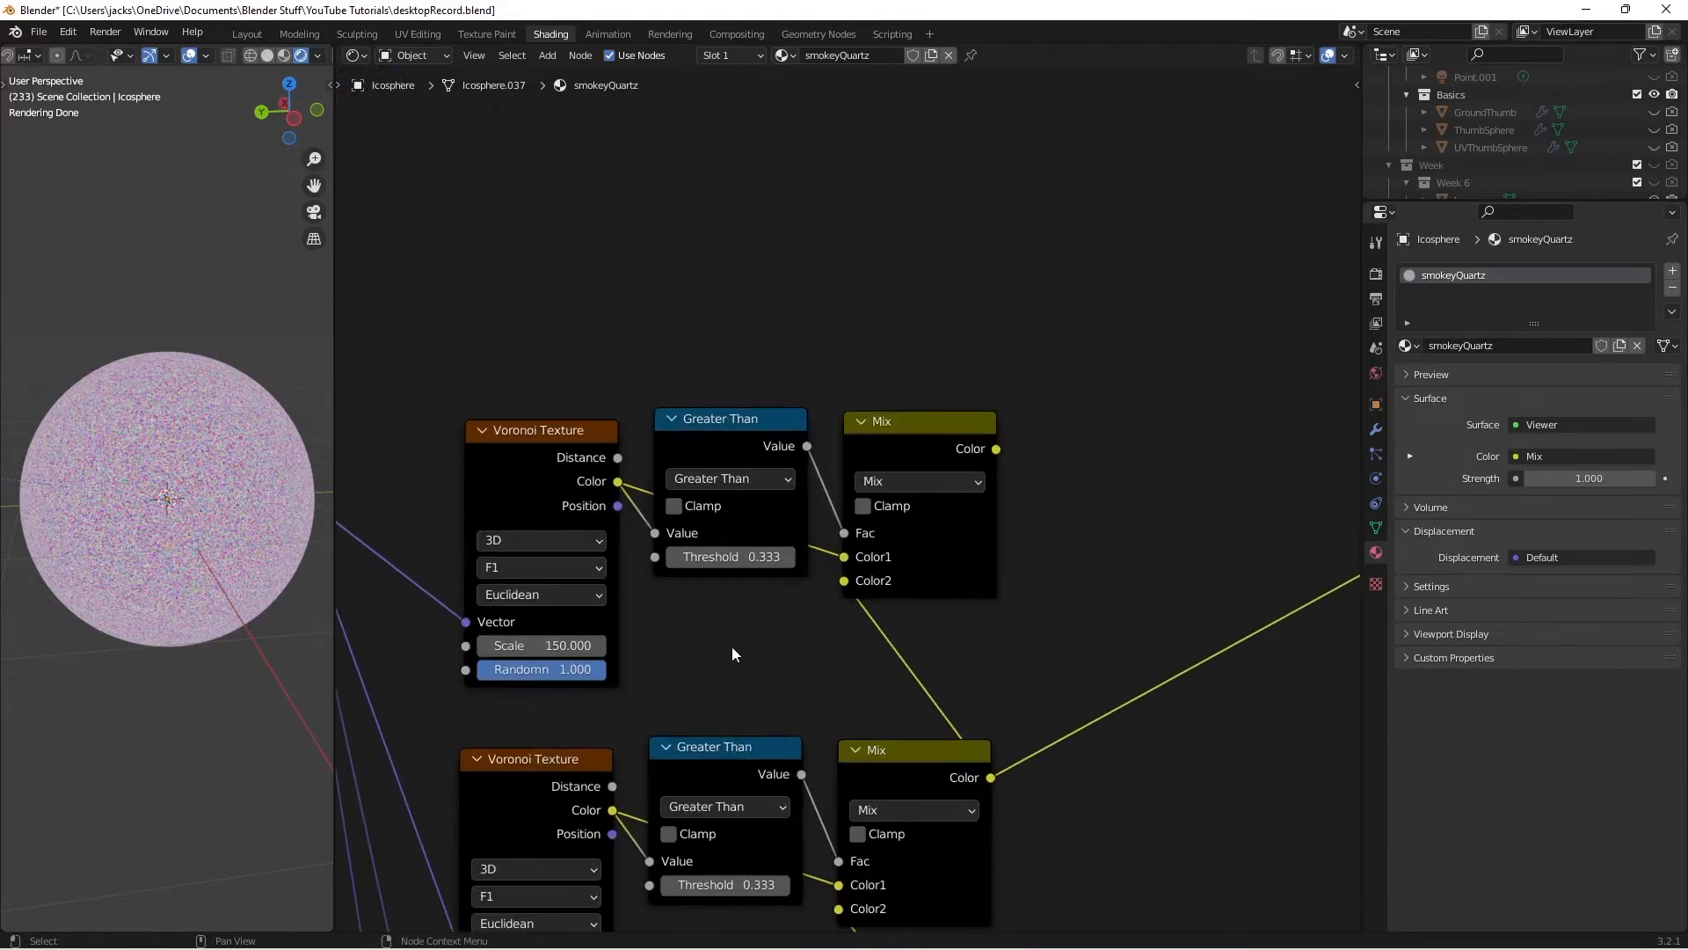
Set the new topmost row's Greater Than Threshold to 0.1 and its Voronoi Texture Scale to 50
double_click(759, 534)
type(".1")
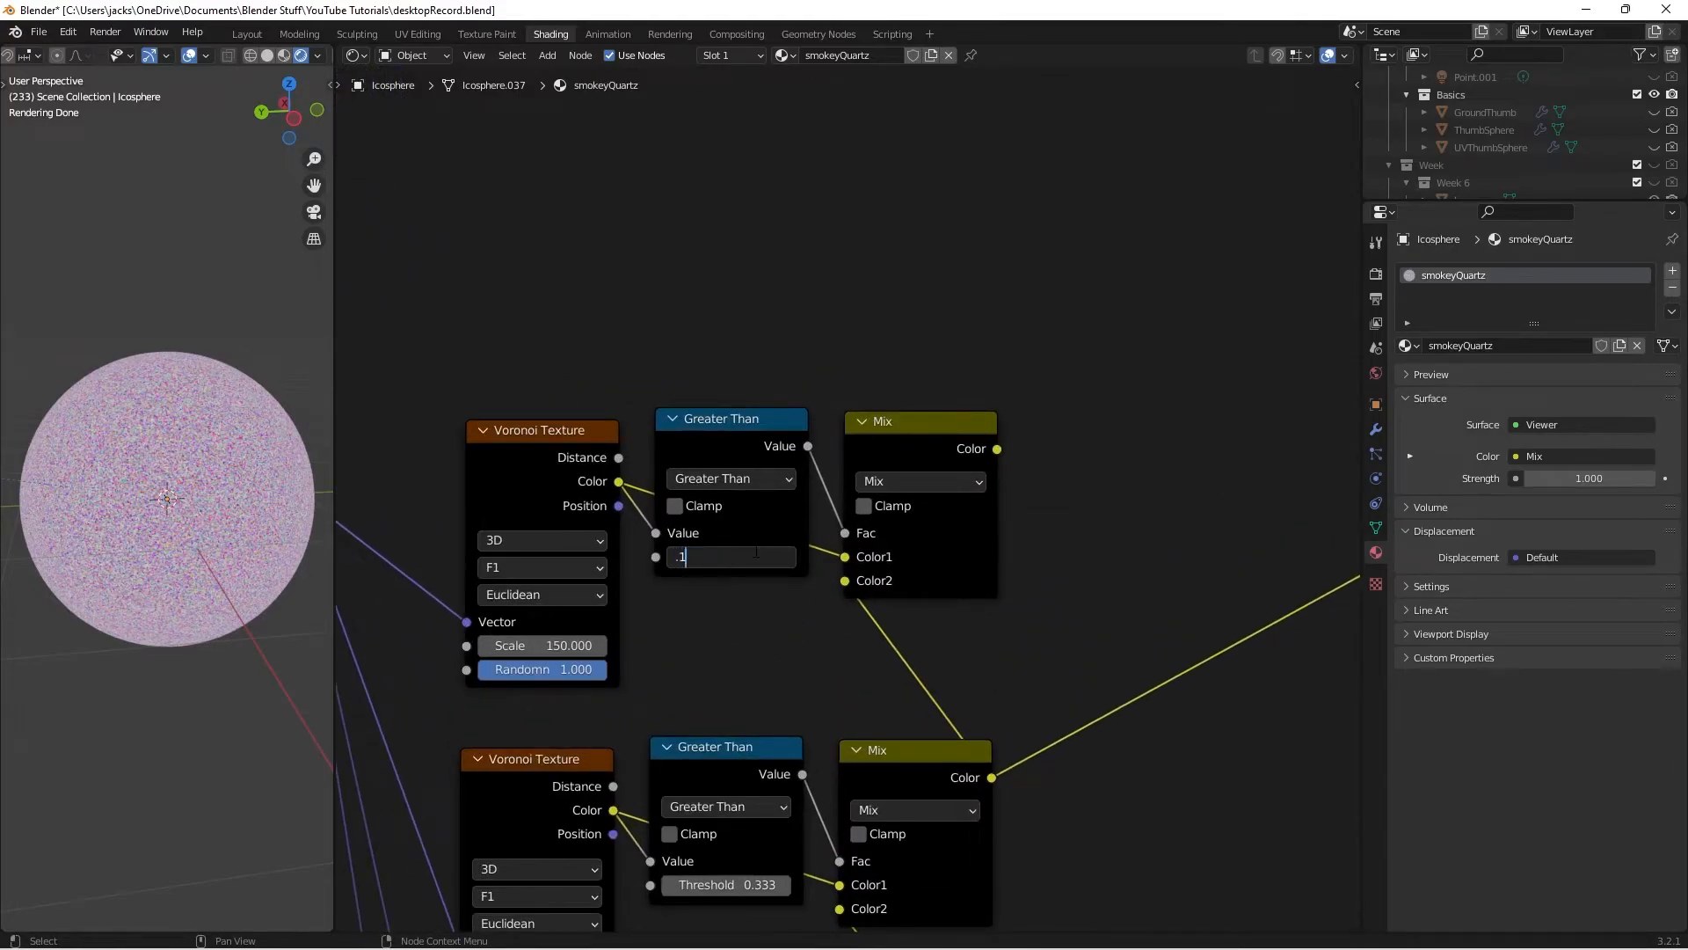
key("Return")
double_click(568, 645)
type("50")
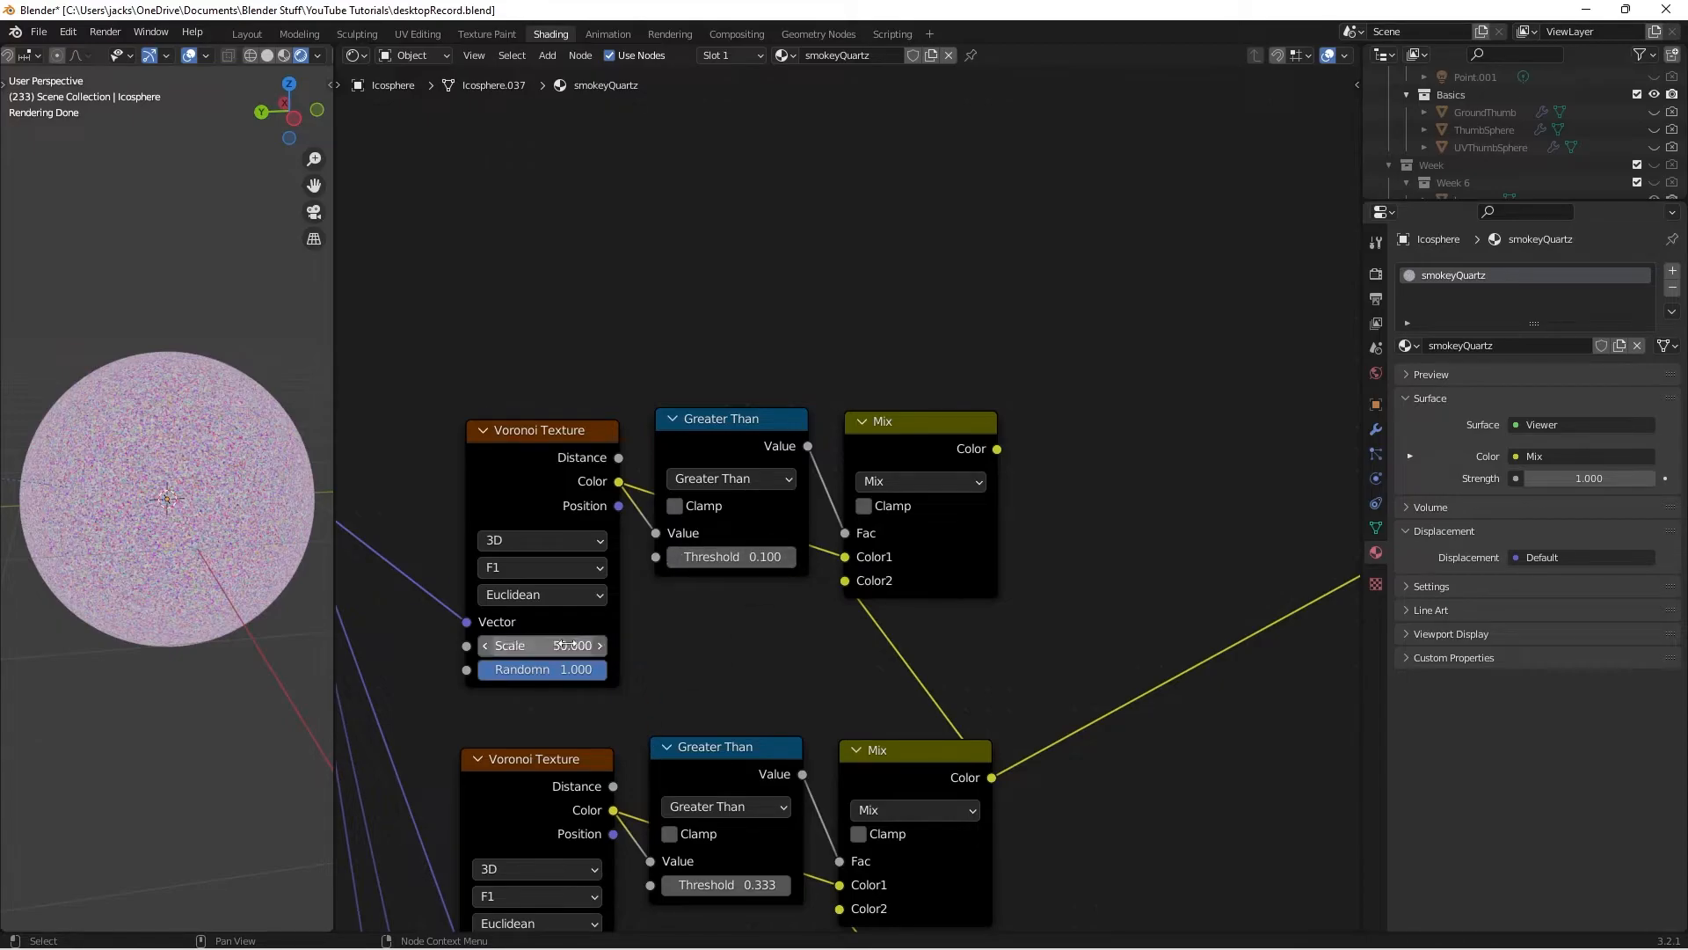
key("Return")
View the new topmost Mix node's output on the sphere up close and save the file
left_click(919, 445, "ctrl+shift")
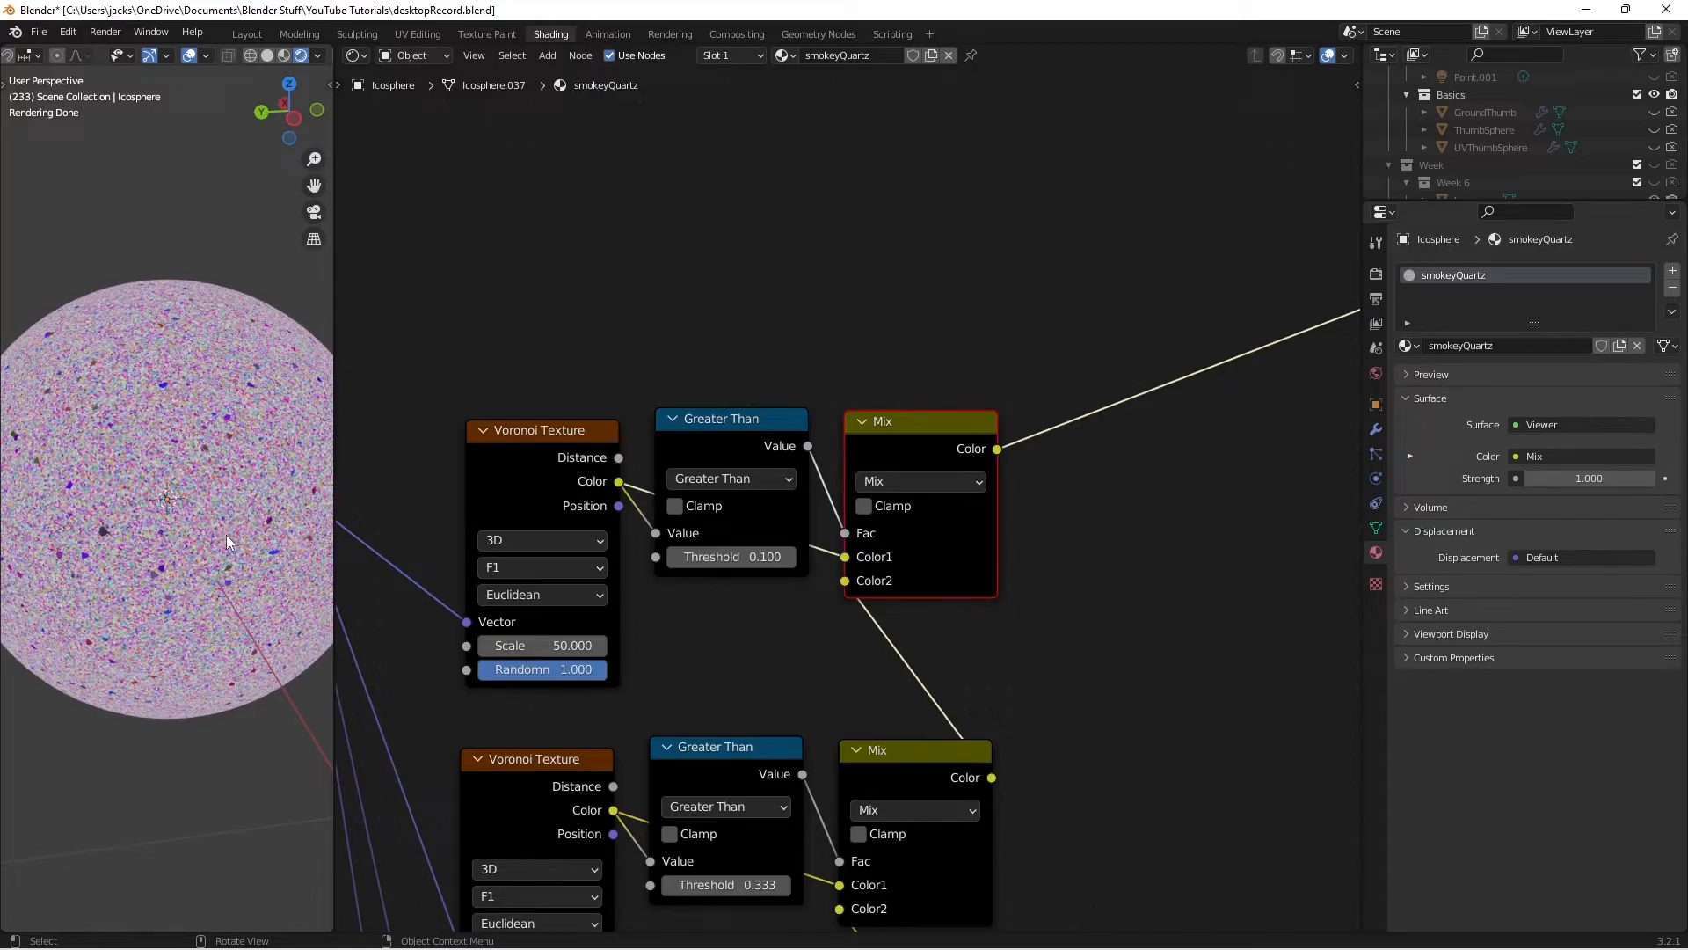
key("ctrl+s")
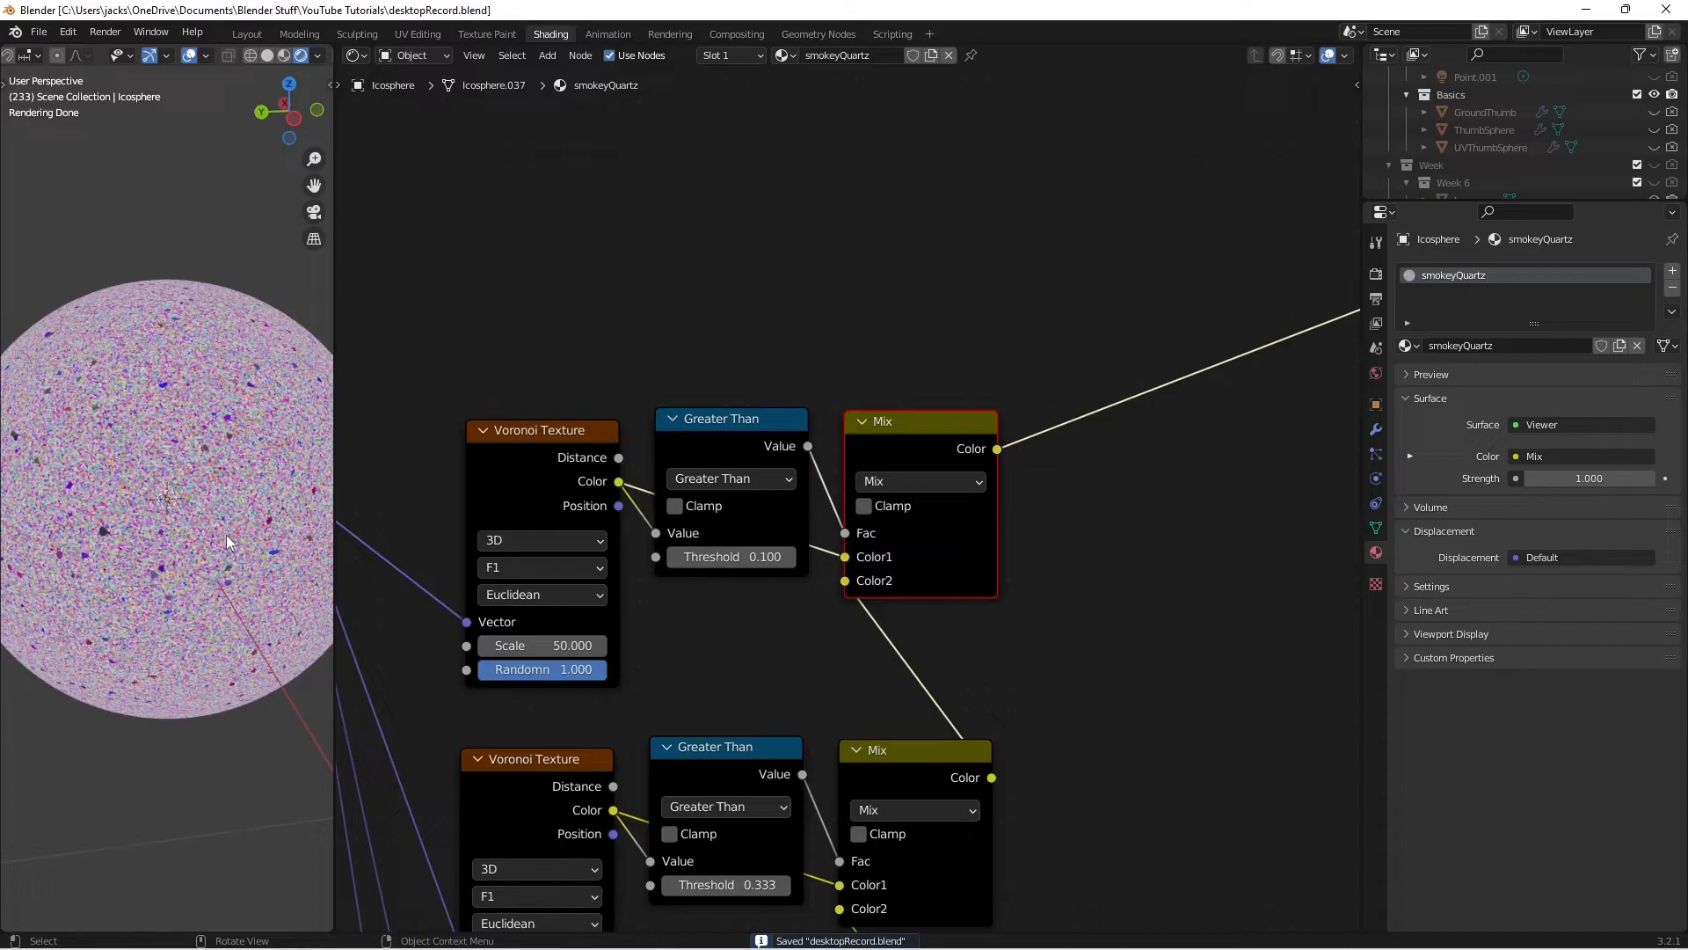
scroll(225, 534, "up", 1)
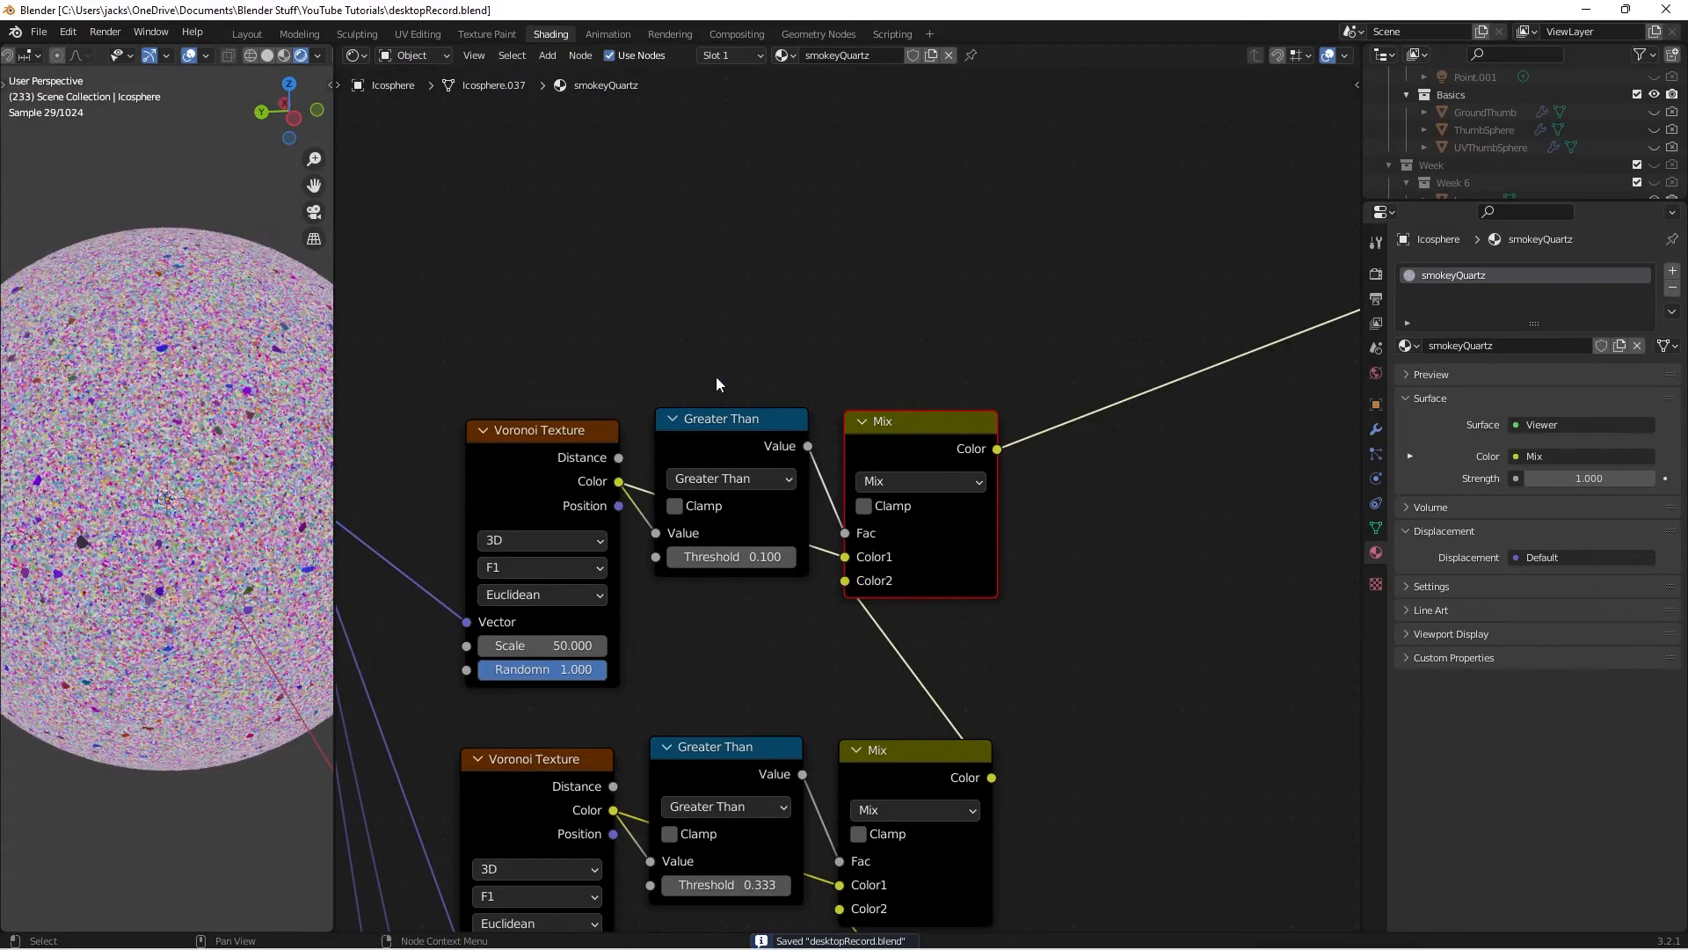
Duplicate the row with Voronoi Scale 50 together with its incoming links and place the copy above it
scroll(763, 350, "down", 1)
scroll(763, 350, "down", 1)
middle_click_drag(778, 457, 782, 555)
left_click_drag(528, 450, 1018, 708)
middle_click_drag(981, 507, 981, 567)
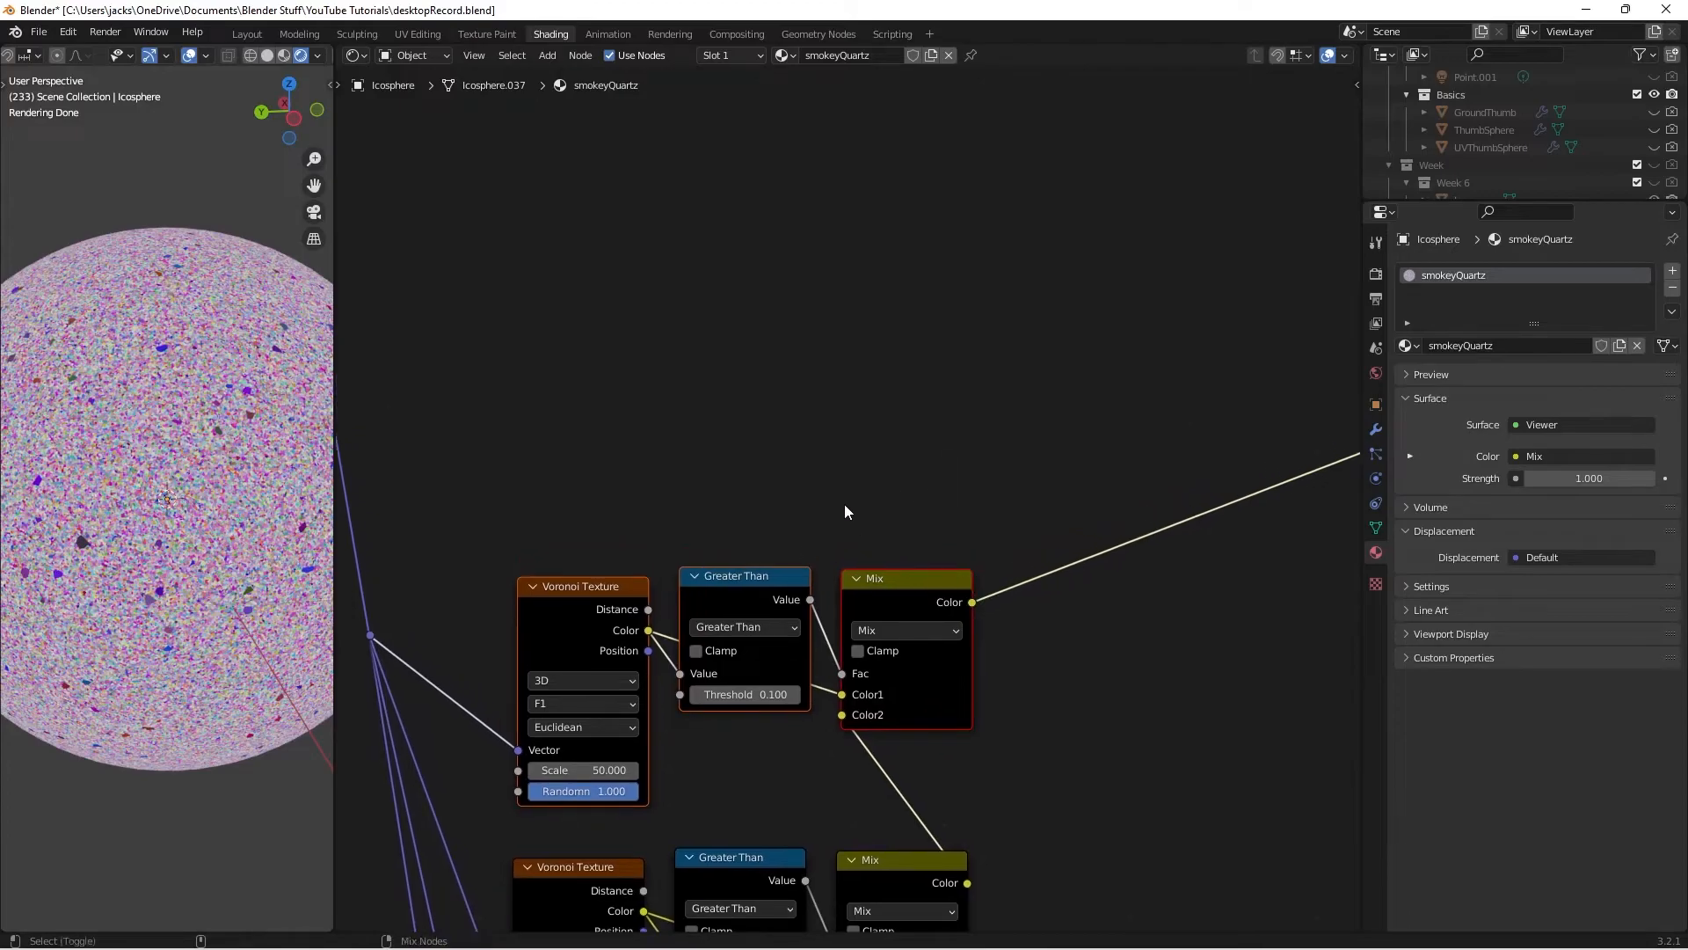
key("ctrl+shift+d")
left_click(863, 204)
Replace the copied Mix's Color2 link with the Color output of the Mix directly below, and preview the copied Mix
right_click_drag(851, 473, 952, 487, "ctrl")
left_click_drag(973, 602, 860, 413)
left_click(918, 278, "ctrl+shift")
scroll(858, 438, "up", 2)
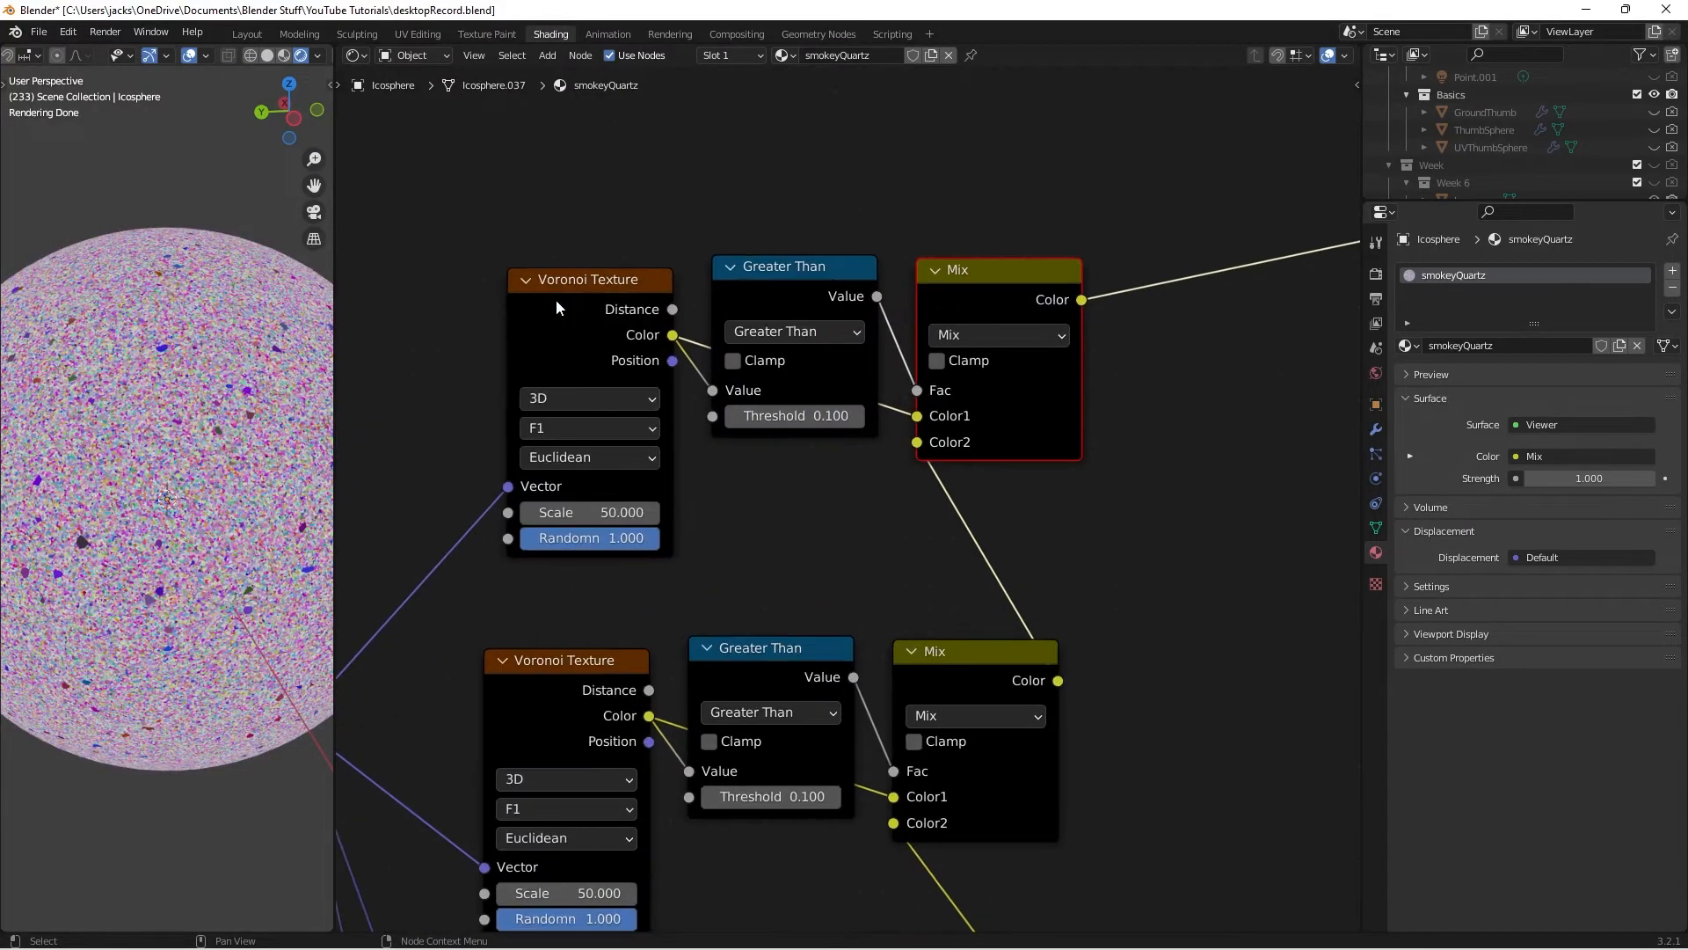
Set the topmost Voronoi Texture's Scale to 25
left_click(554, 299)
left_click(594, 528)
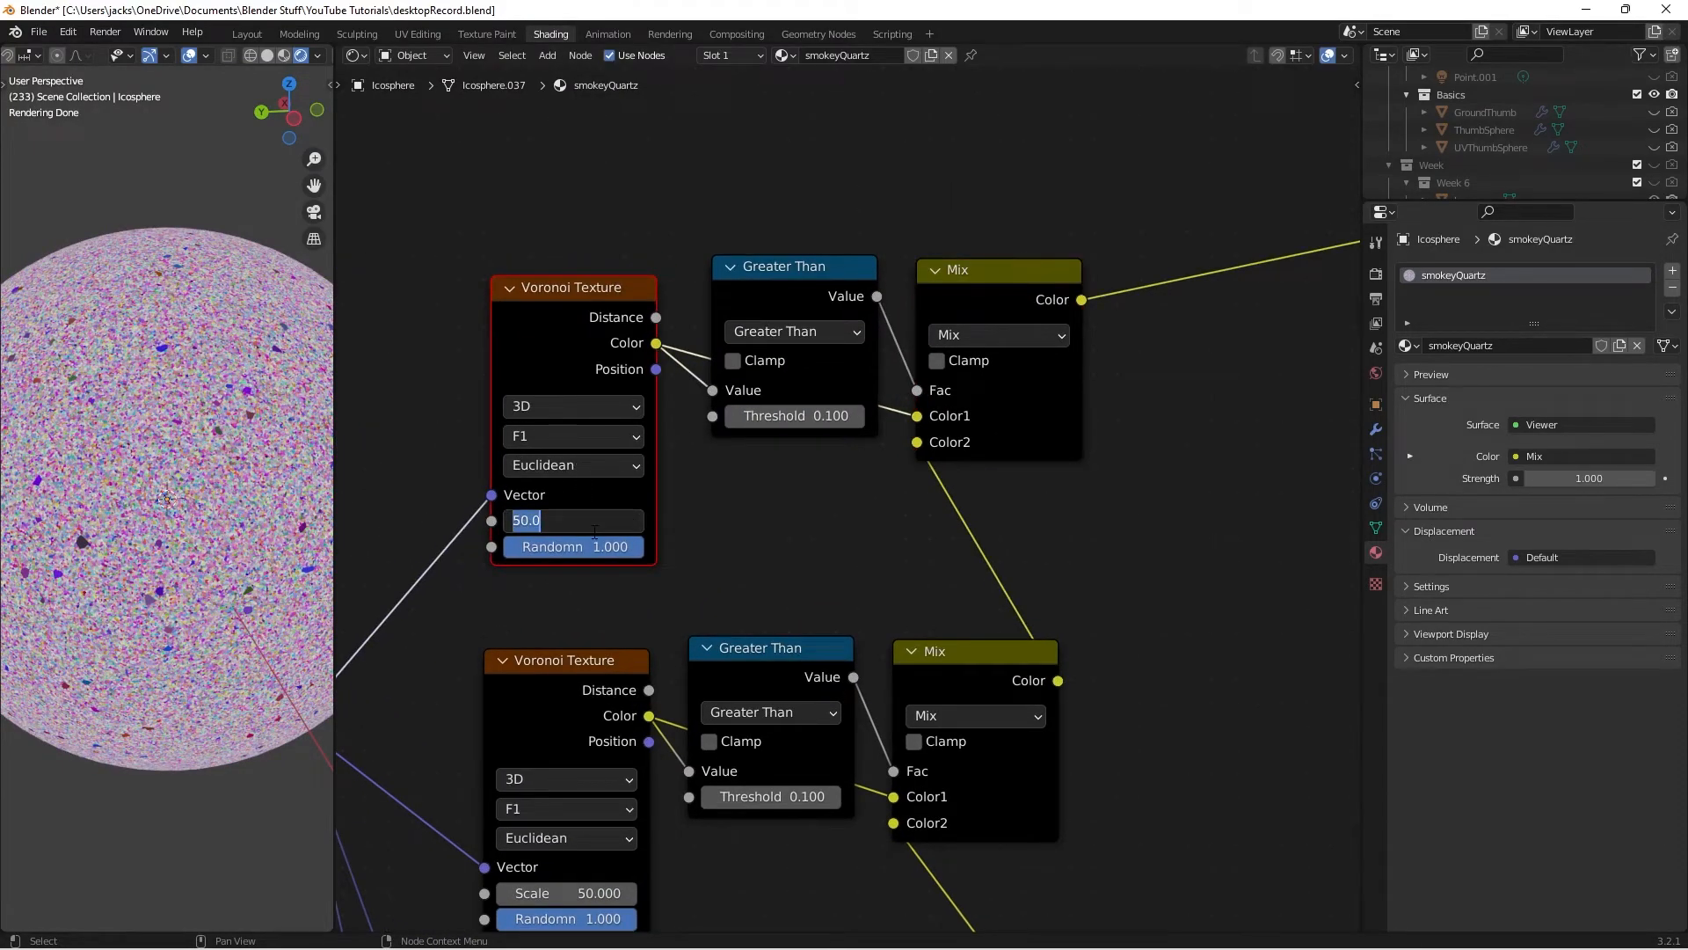
type("25")
key("Return")
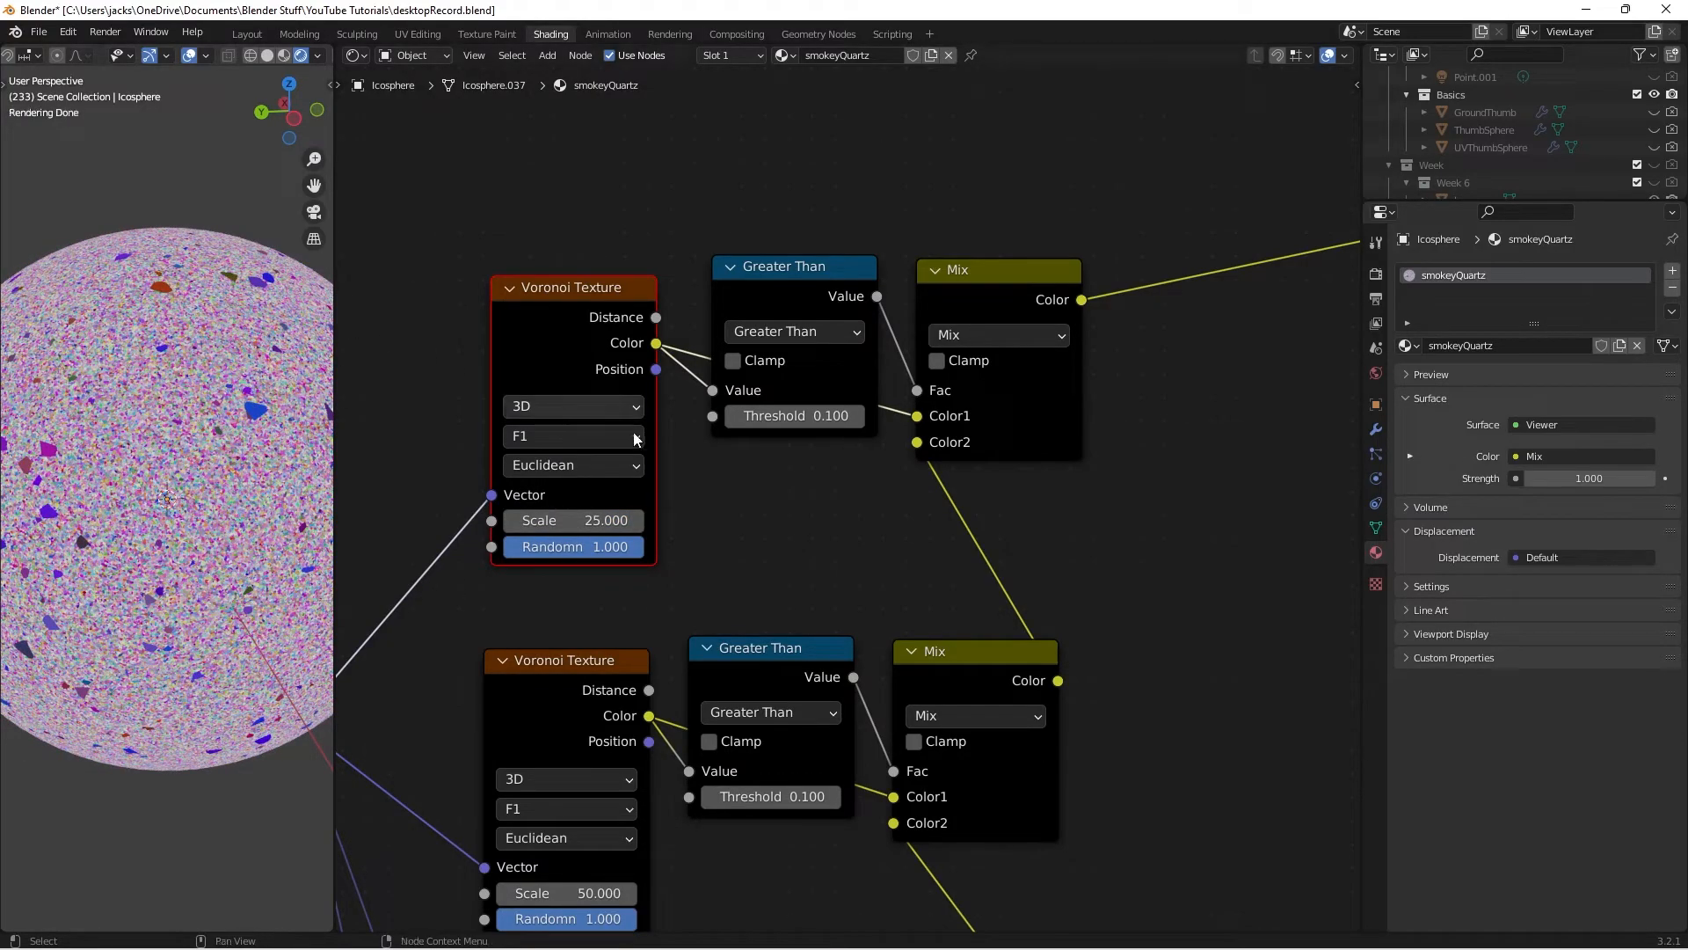
Align the topmost row's Voronoi Texture, Greater Than and Mix nodes above the row below and save the file
left_click_drag(557, 314, 549, 307)
left_click_drag(781, 292, 763, 297)
left_click_drag(978, 301, 967, 304)
left_click(1198, 499)
key("ctrl+s")
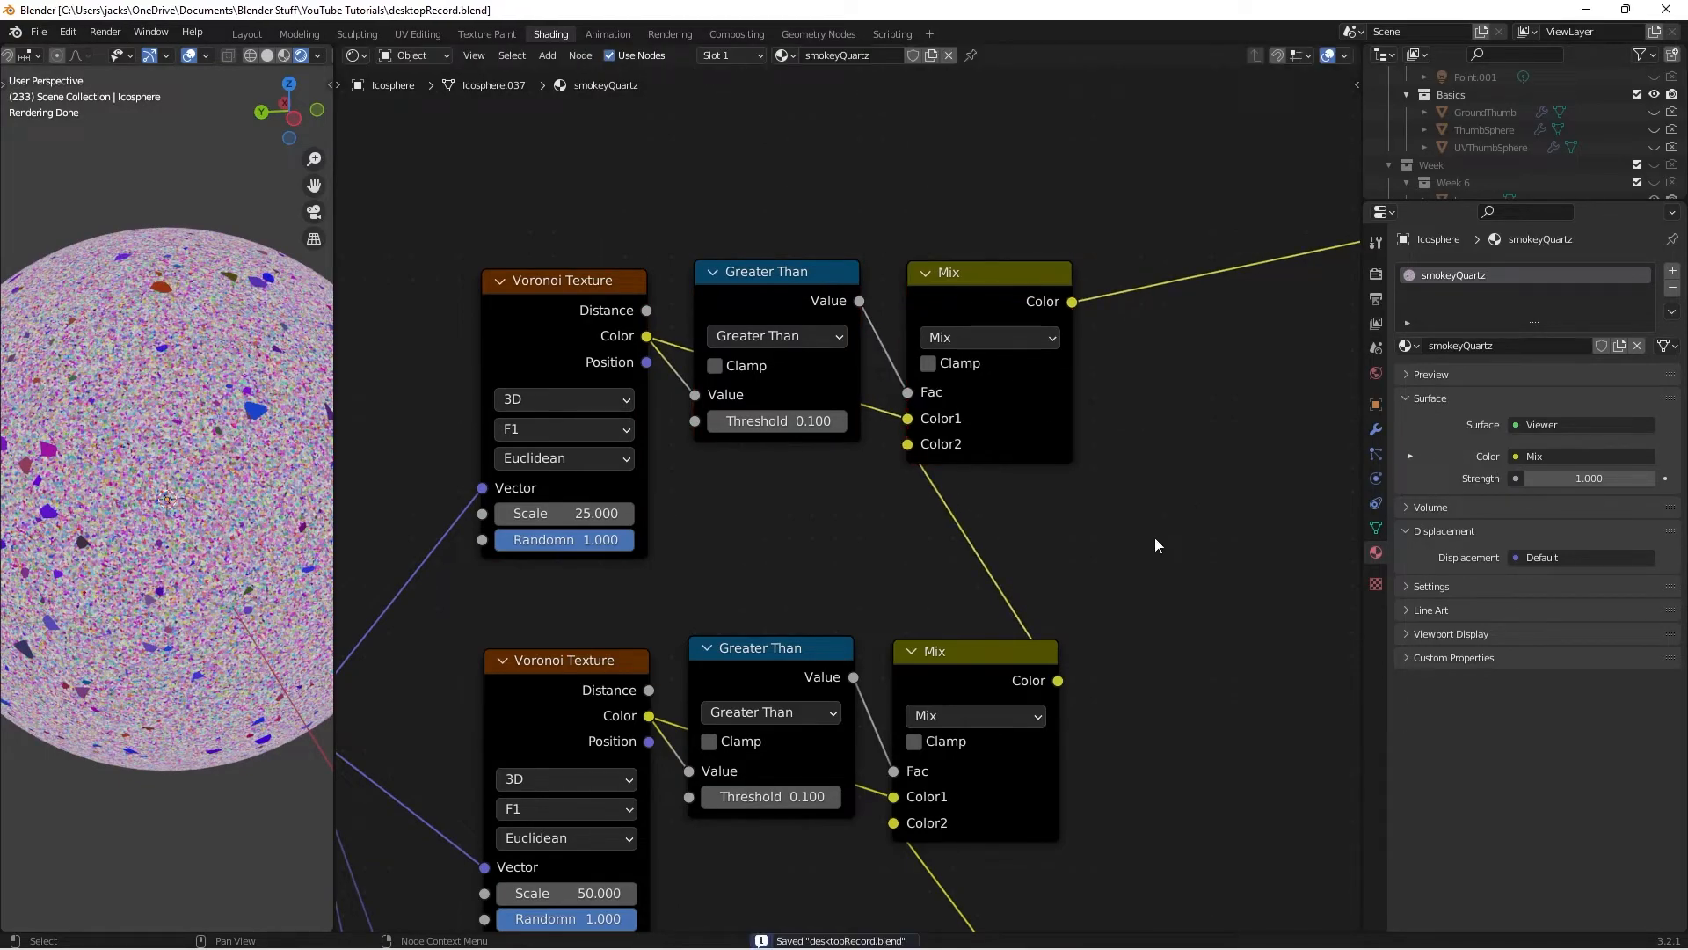
Add a Map Range node and insert it on the link leaving the topmost Mix node's Color output
scroll(1158, 541, "down", 2)
middle_click_drag(1156, 519, 888, 577)
key("shift+a")
left_click(935, 549)
type("map")
key("Return")
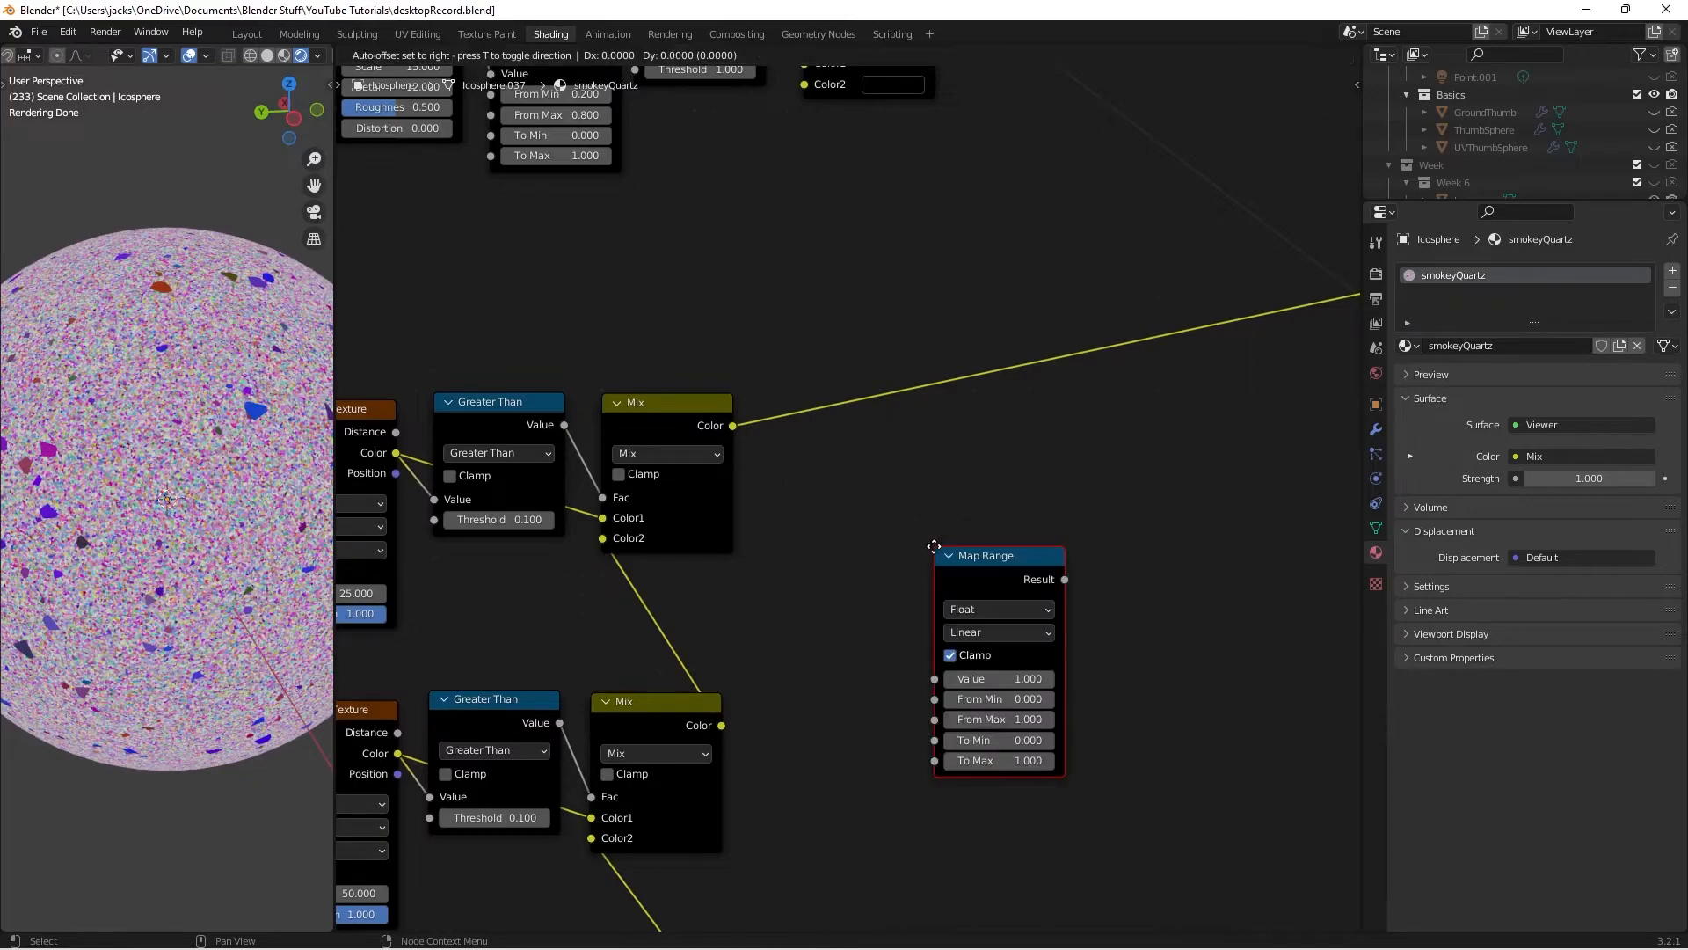
left_click(904, 346)
left_click_drag(947, 380, 913, 397)
Tidy the new Map Range node's position beside the topmost Mix node and save the file
left_click(667, 424)
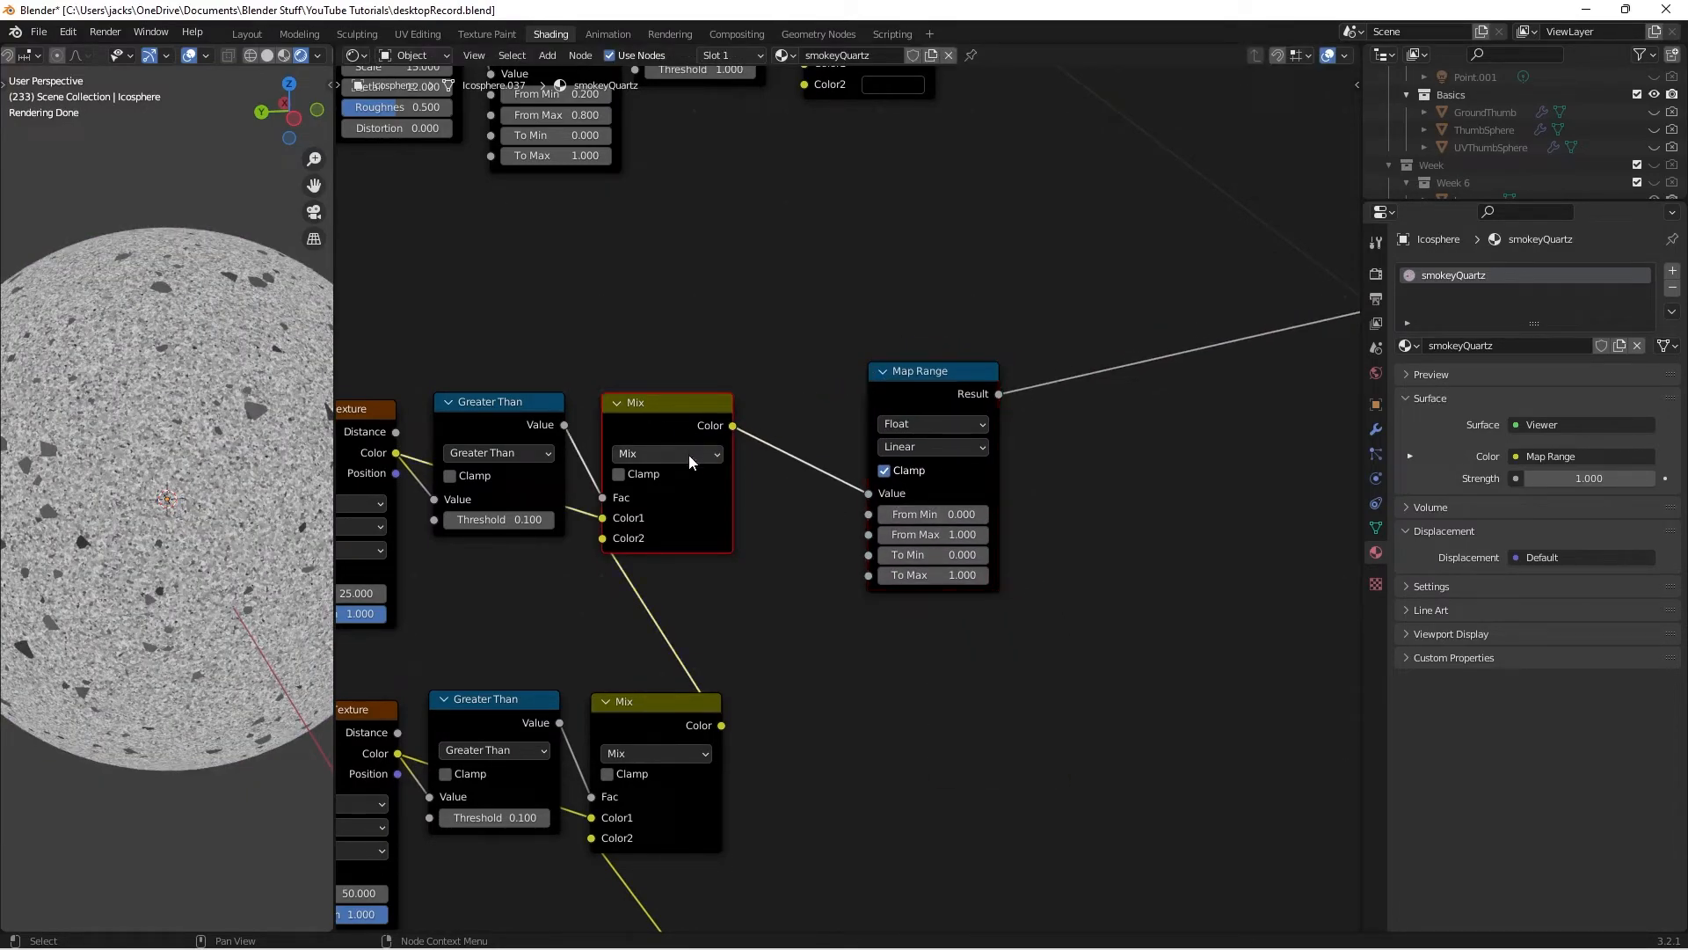
left_click_drag(931, 385, 942, 384)
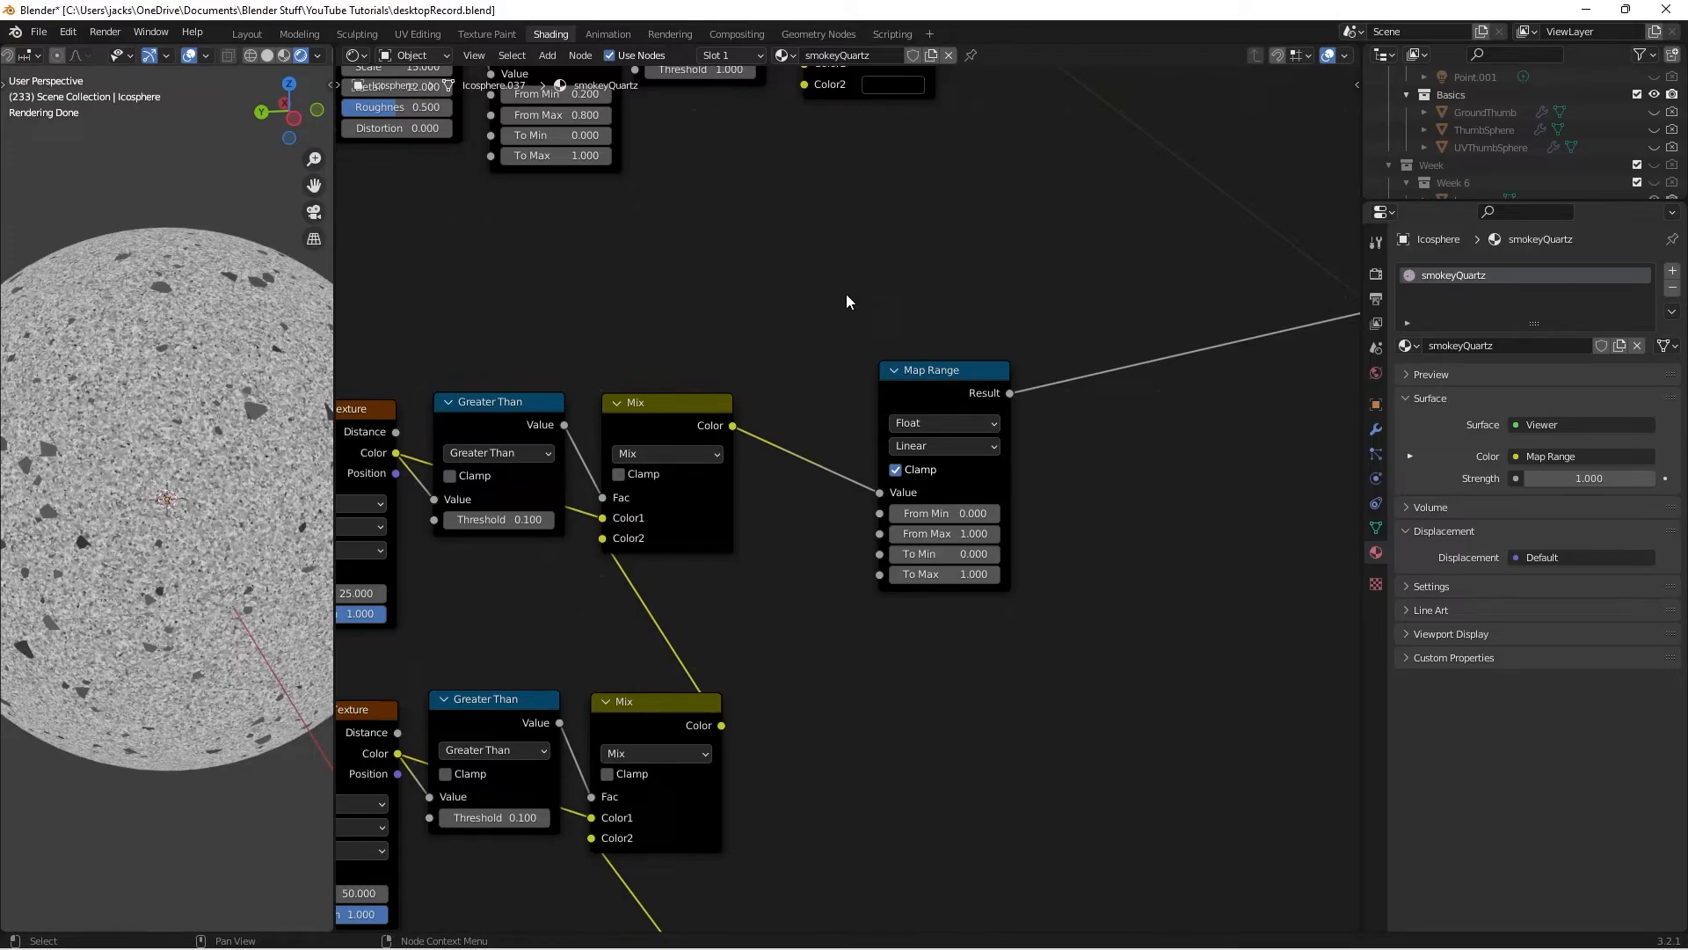
left_click_drag(938, 392, 922, 386)
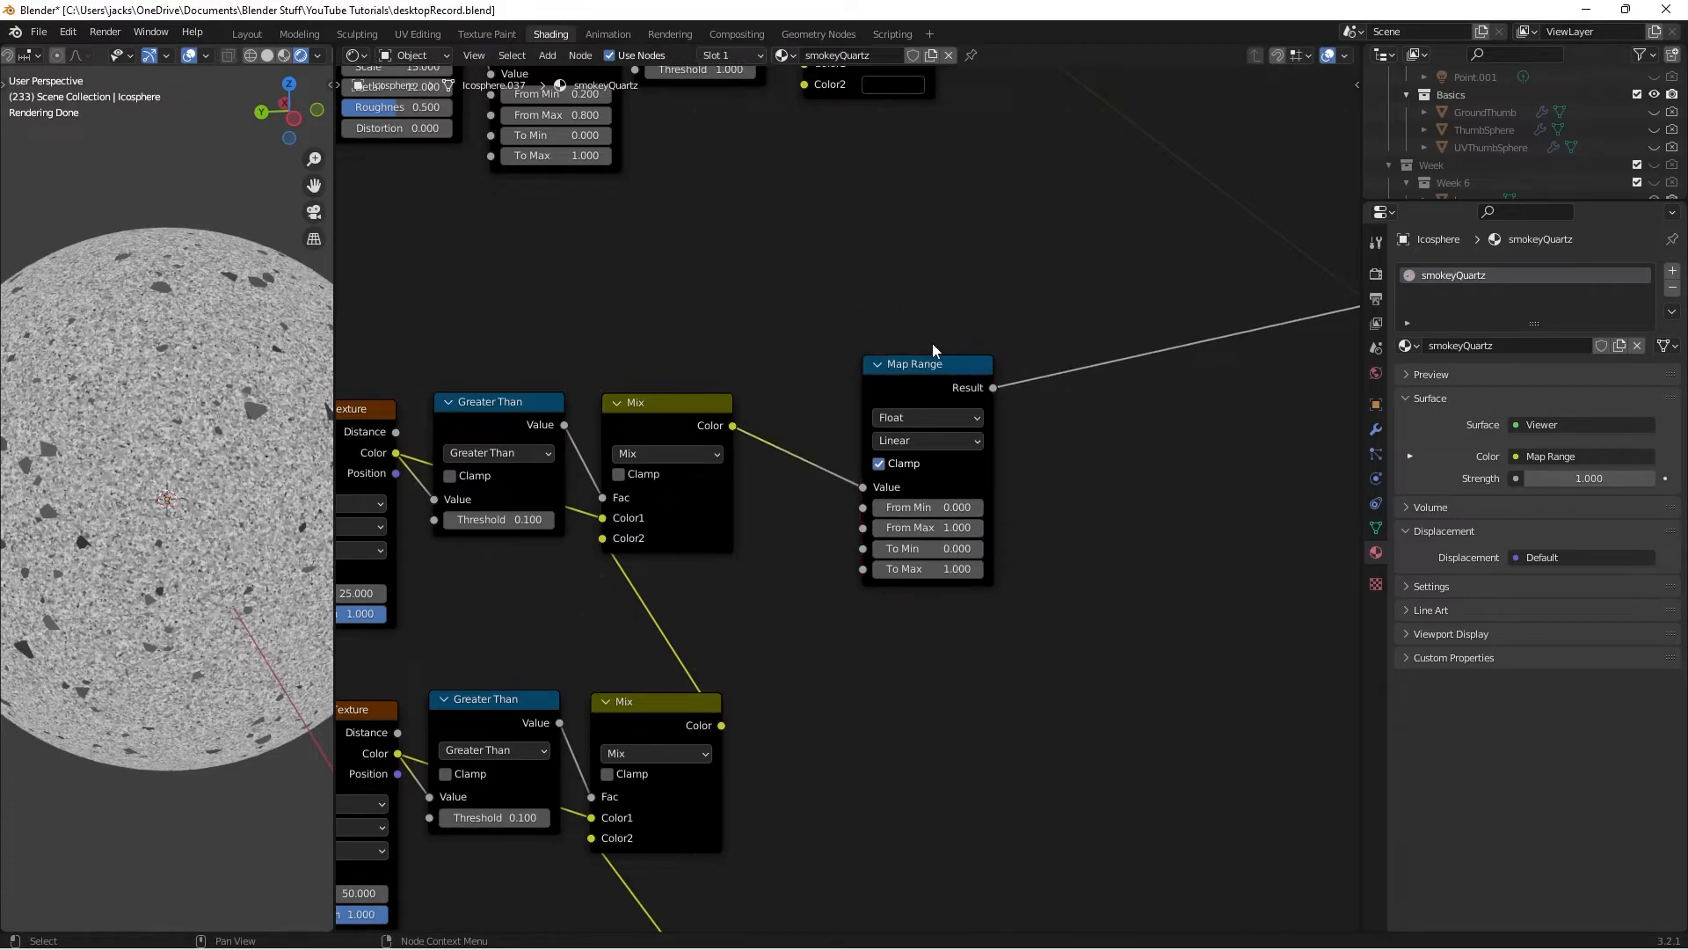
key("ctrl+s")
Move the new Map Range node below the Map Range that feeds the Principled BSDF's Roughness
middle_click_drag(1319, 580, 961, 422)
scroll(961, 422, "down", 3)
middle_click_drag(1079, 456, 832, 535)
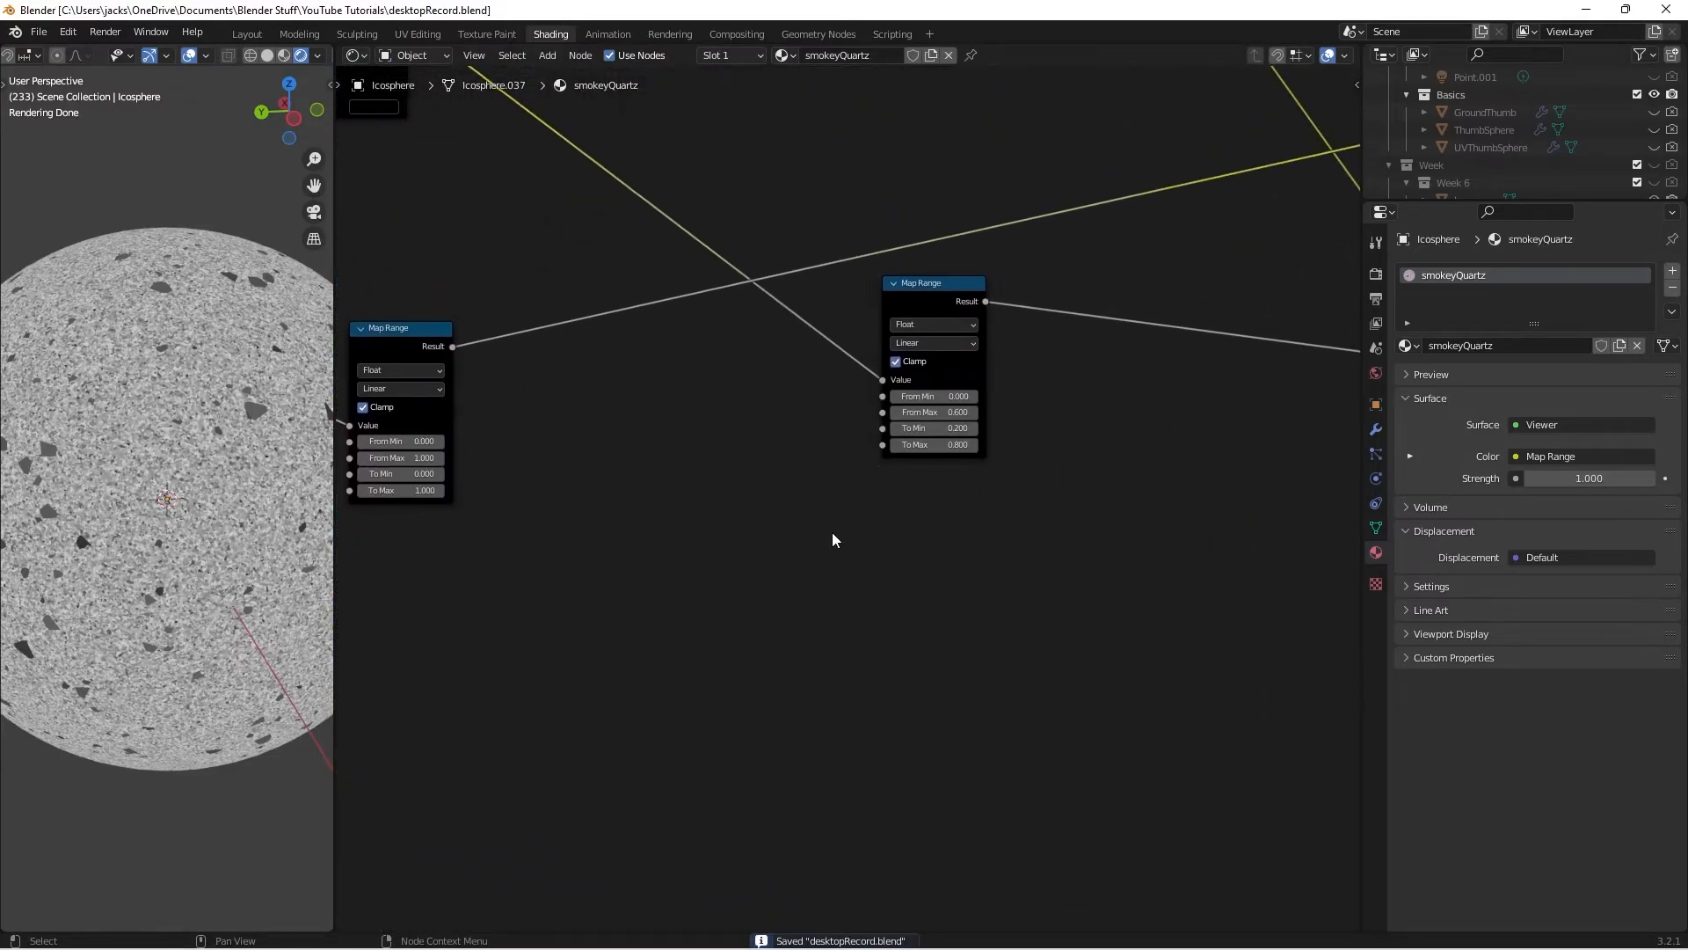
scroll(832, 533, "down", 2)
left_click_drag(444, 357, 544, 549)
left_click(994, 566)
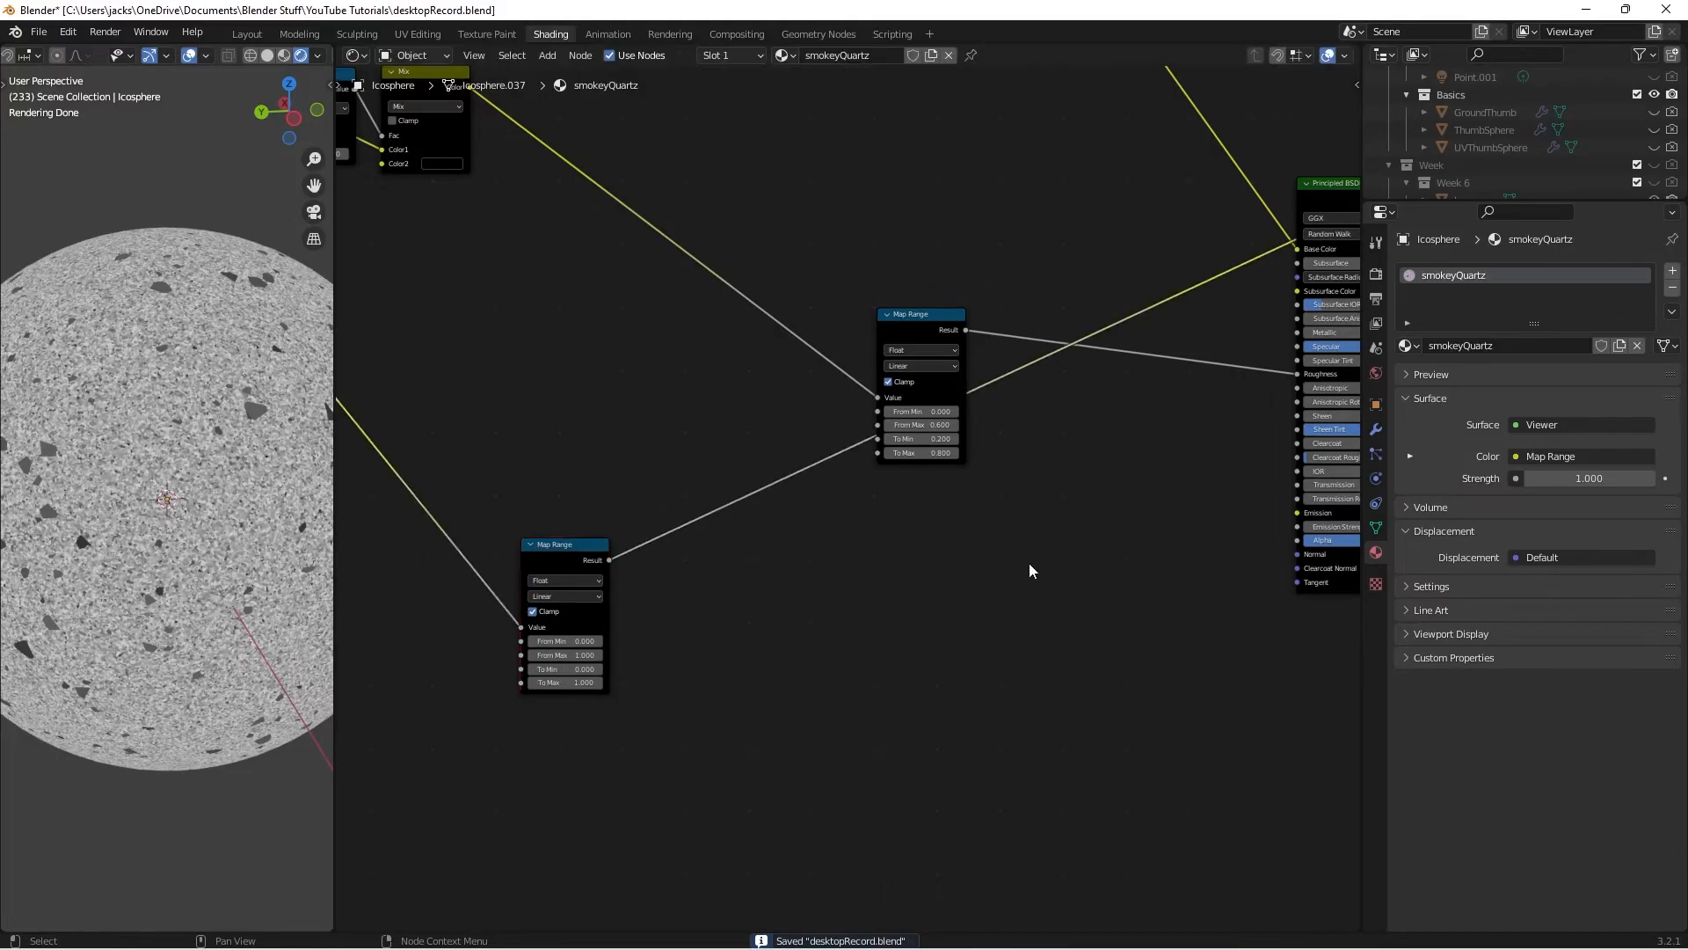
middle_click_drag(993, 565, 930, 536)
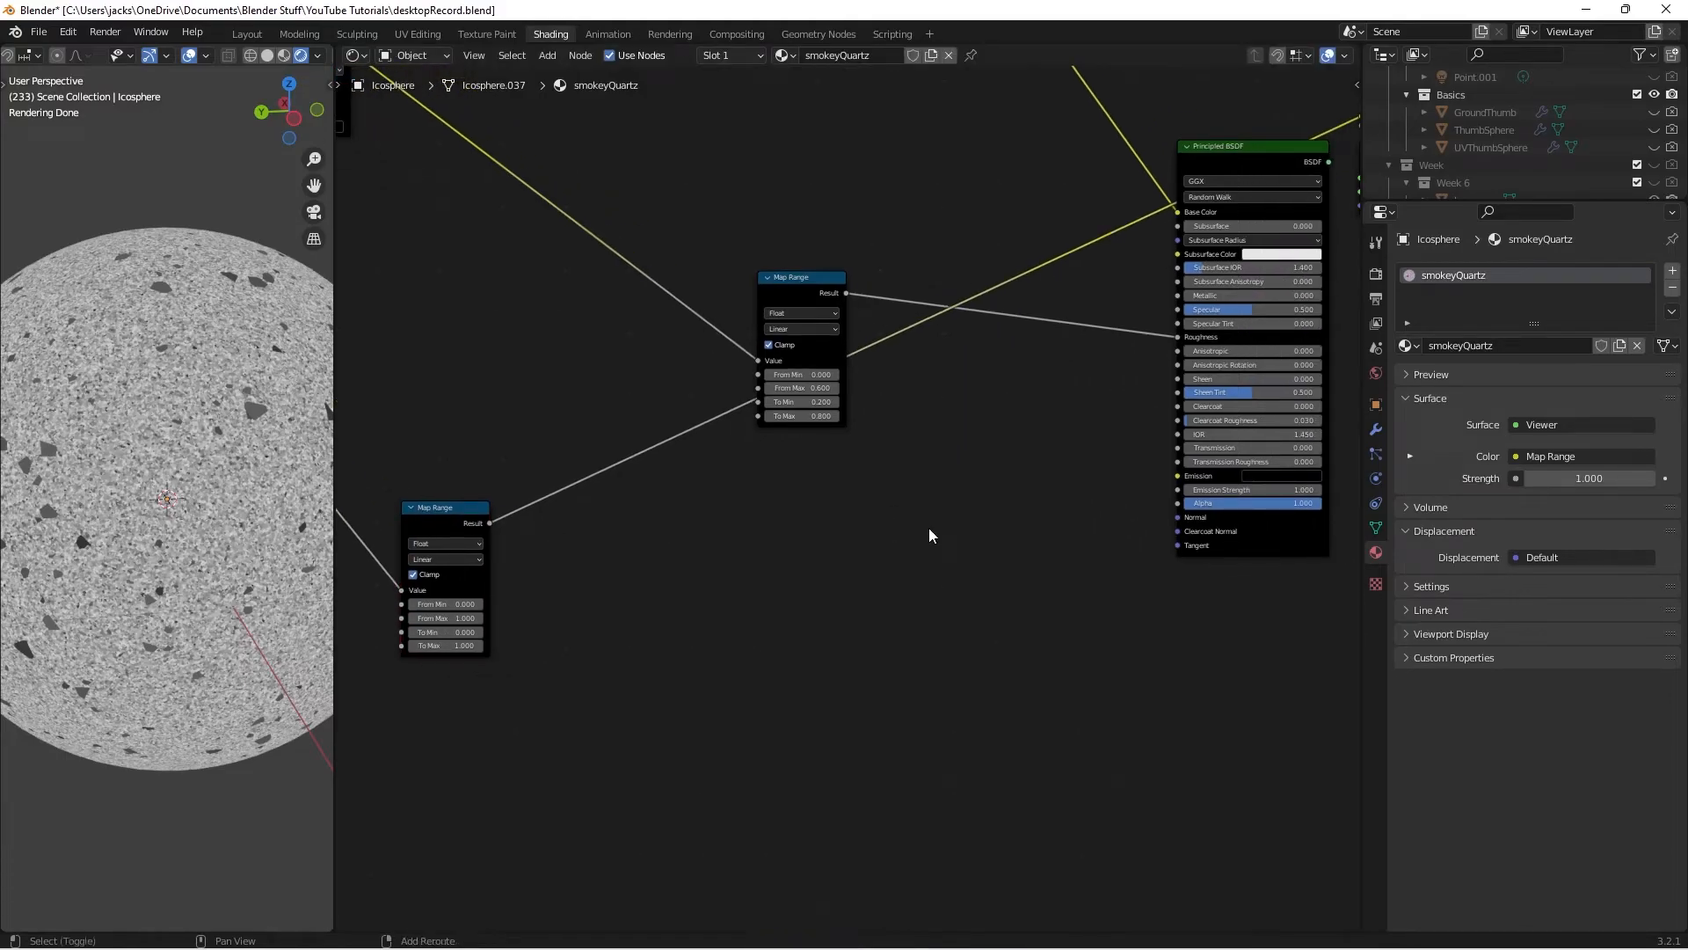
Add a Bump node below the Roughness Map Range and connect the lower Map Range's Result to its Height
key("shift+a")
type("bump")
key("Return")
left_click(929, 528)
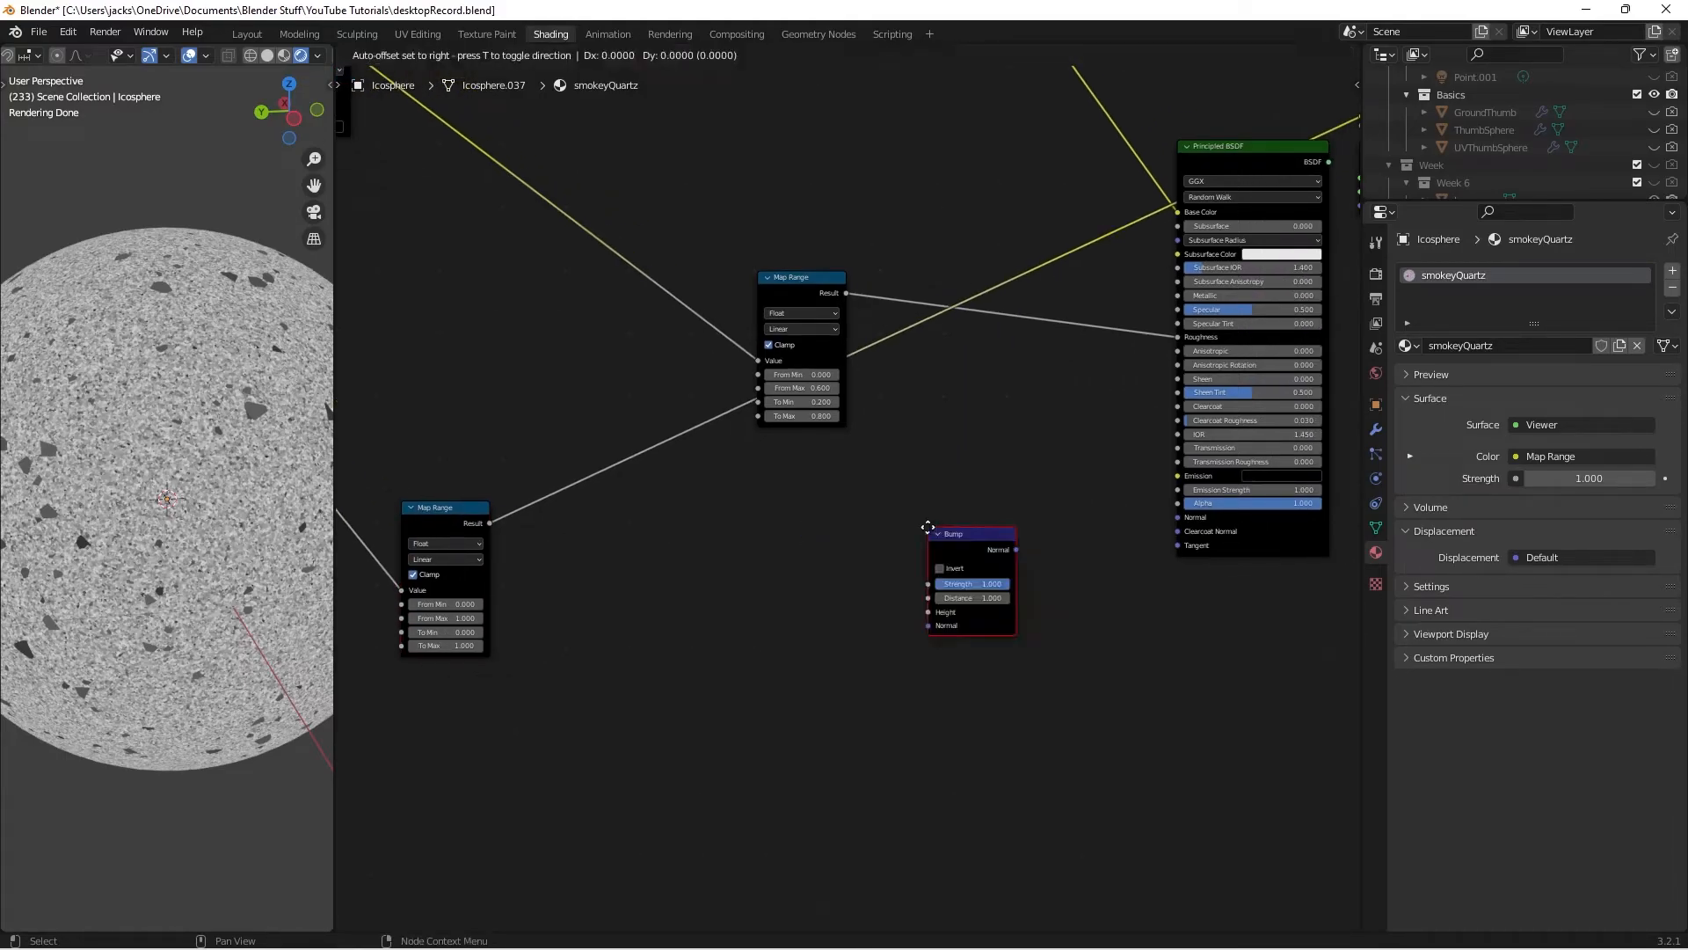
left_click_drag(488, 525, 937, 617)
Connect the Bump's Normal output to the Principled BSDF's Normal input and display the Principled BSDF on the sphere
scroll(1025, 425, "up", 2)
middle_click_drag(987, 448, 865, 451)
scroll(853, 501, "up", 1)
left_click_drag(904, 591, 1137, 547)
left_click(1242, 571, "ctrl+shift")
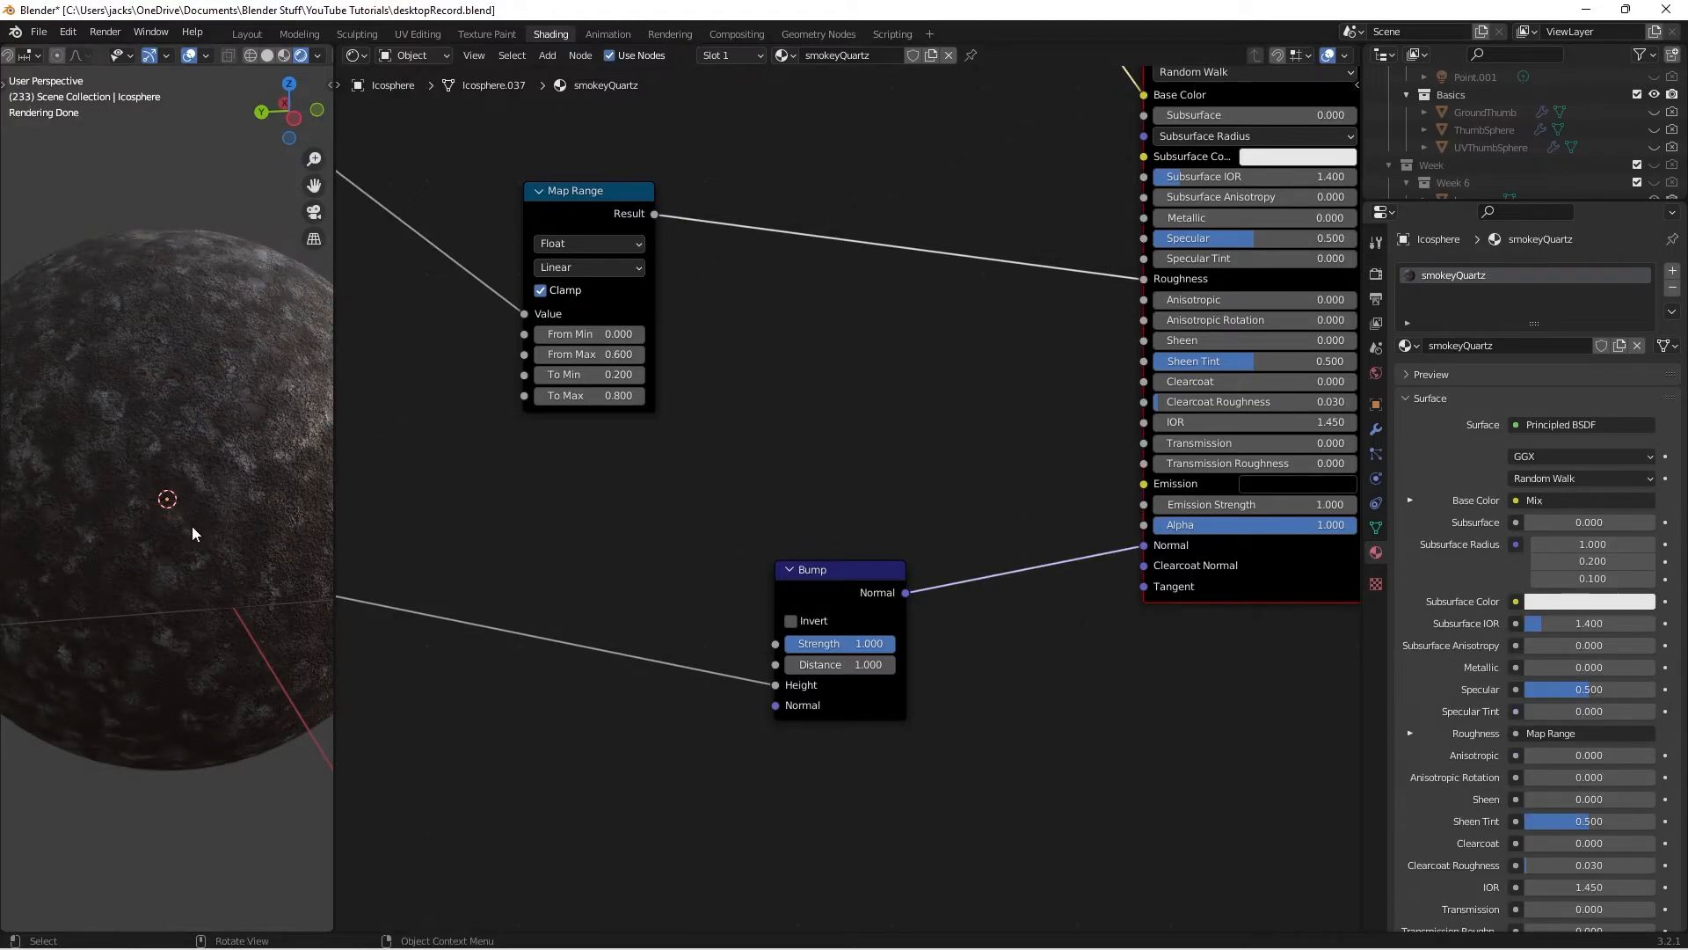
Set the Bump node's Strength to 0.35 and save the file
scroll(193, 527, "up", 1)
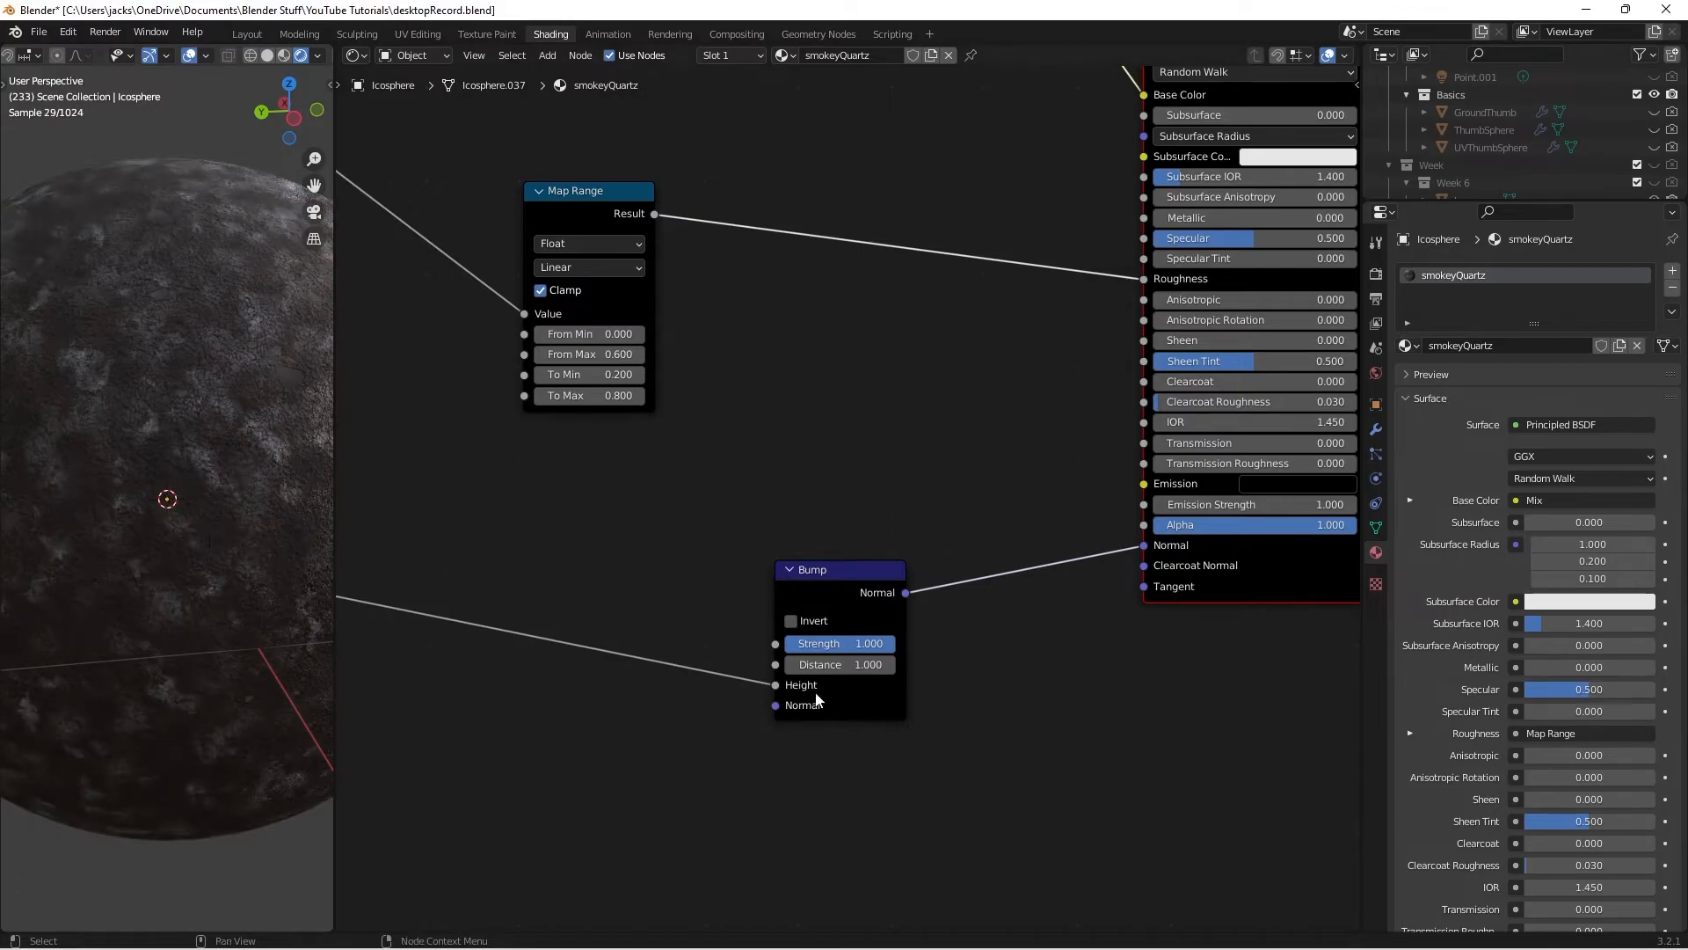
left_click(840, 644)
type(".35")
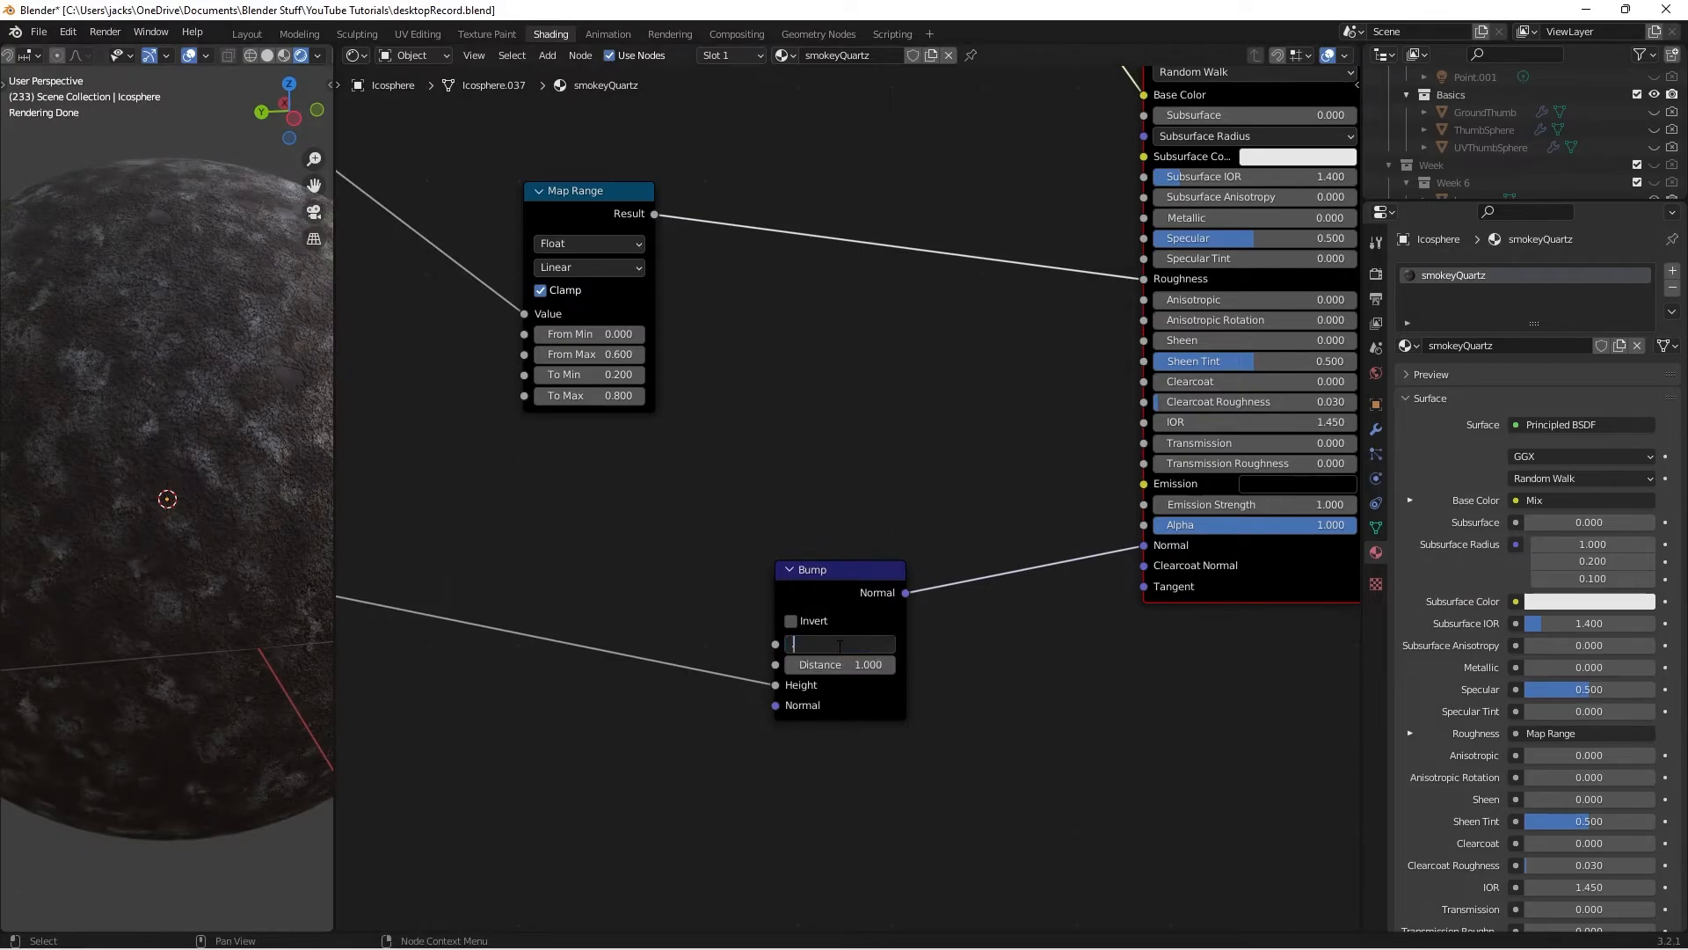
key("Return")
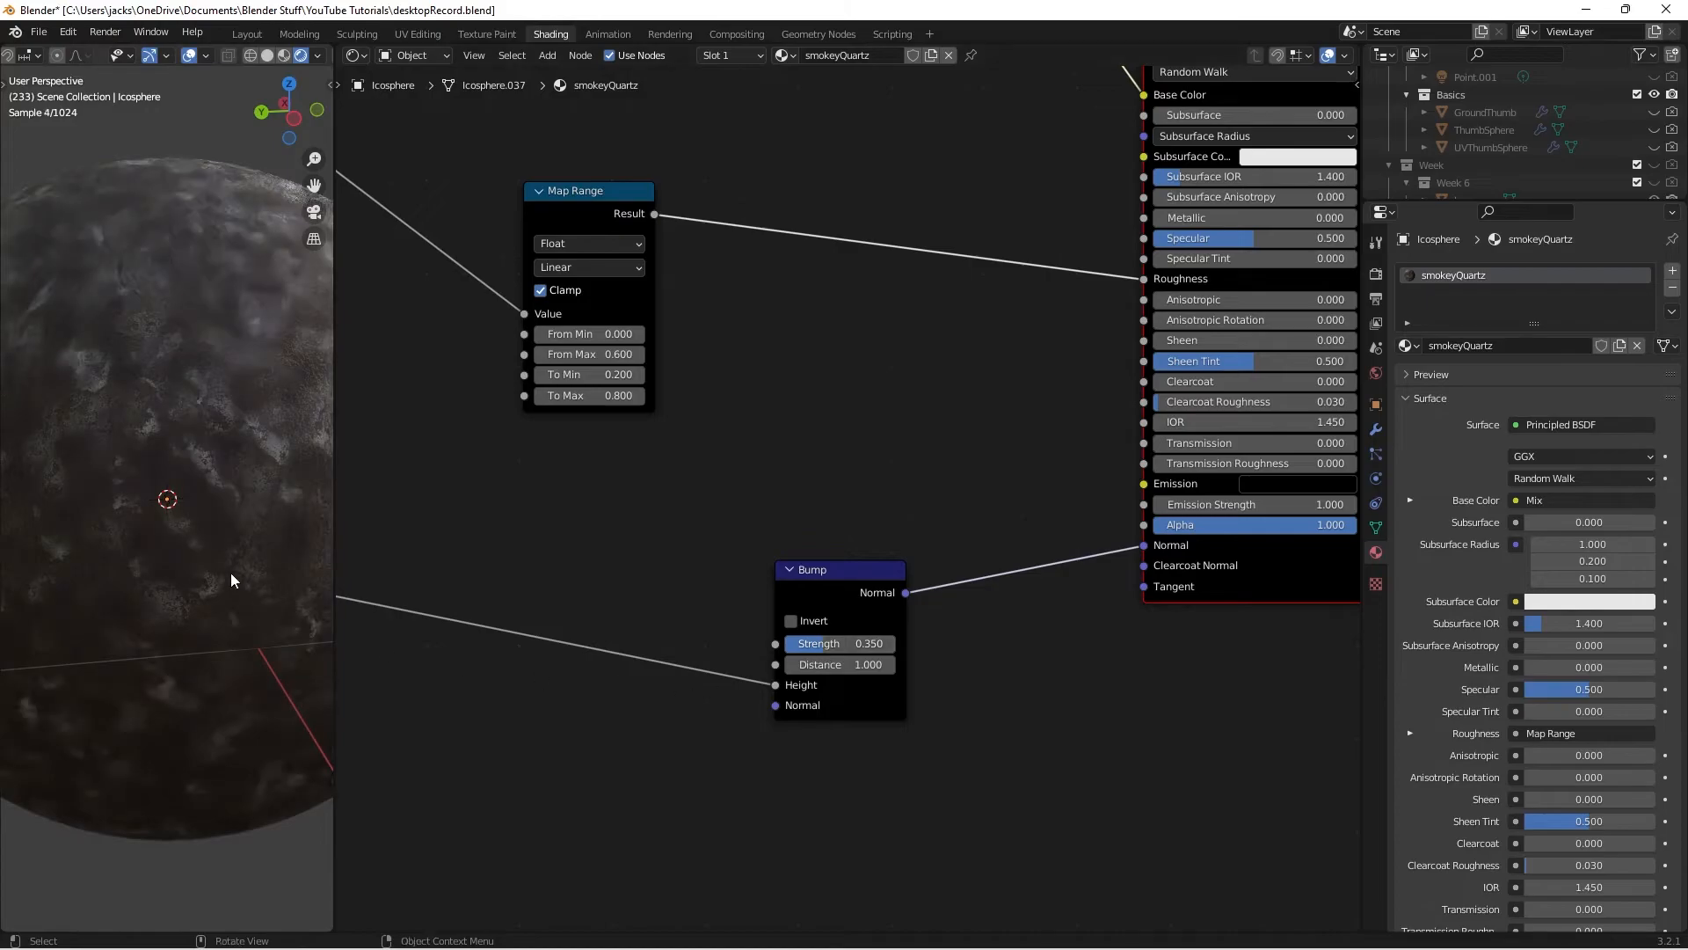
left_click(190, 526)
left_click(270, 896)
key("ctrl+s")
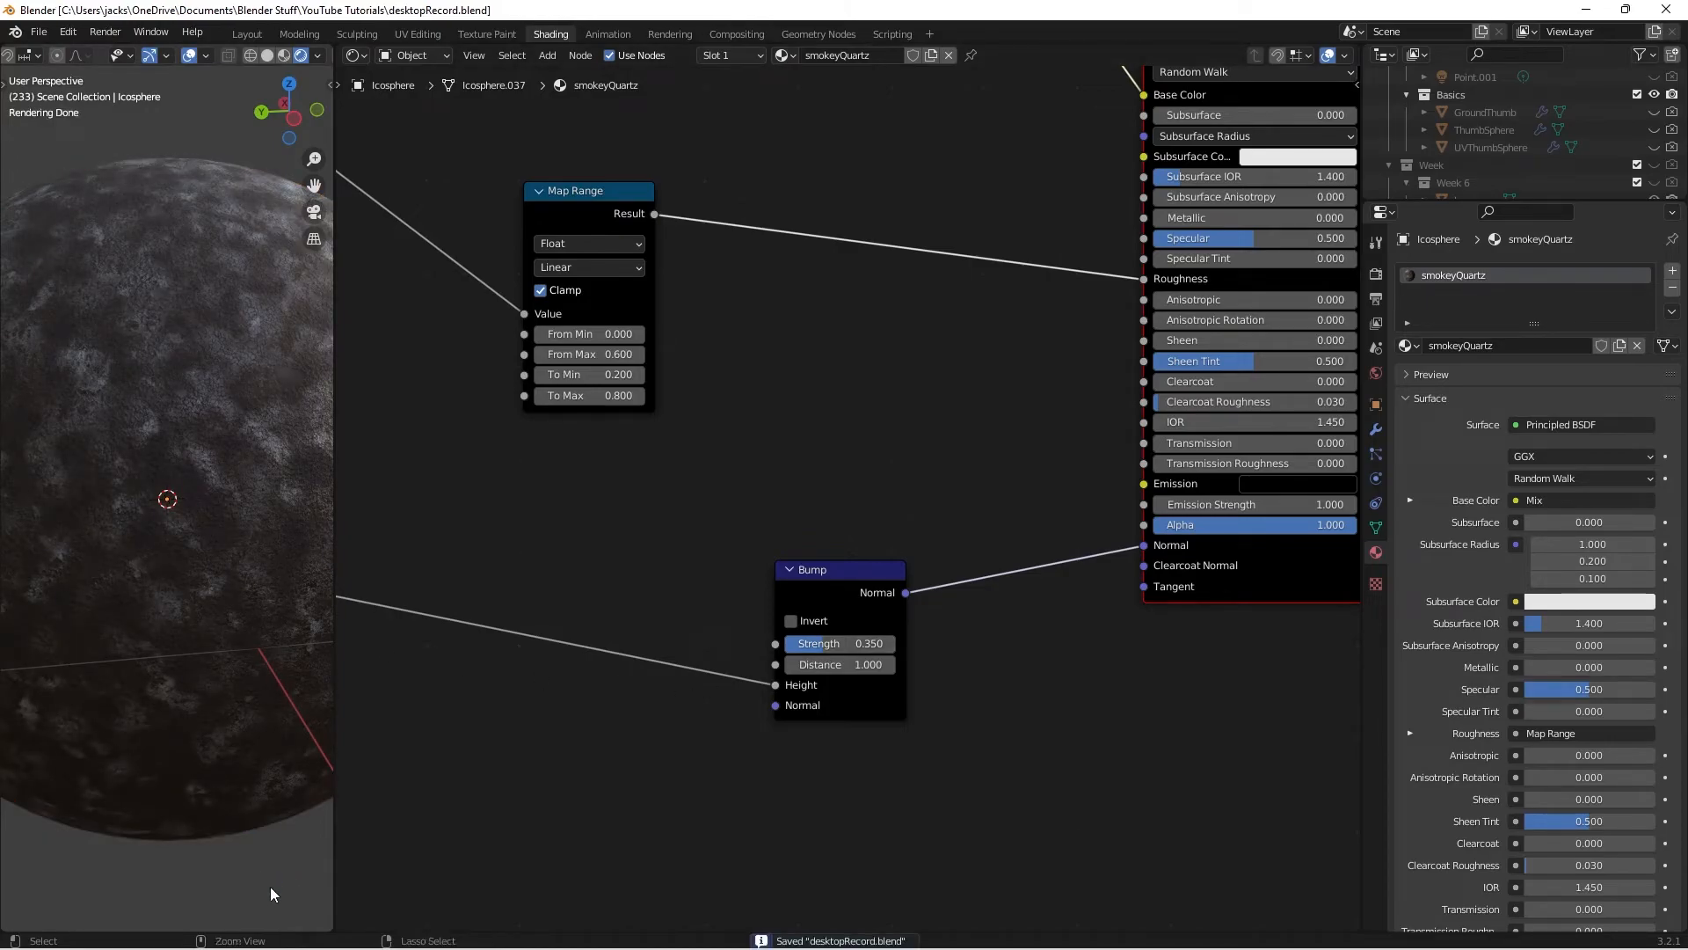
Reposition the Bump node slightly in front of the Principled BSDF and save the file
scroll(893, 446, "down", 3)
middle_click_drag(894, 446, 797, 589)
left_click(759, 694)
left_click_drag(760, 694, 771, 697)
left_click(803, 641)
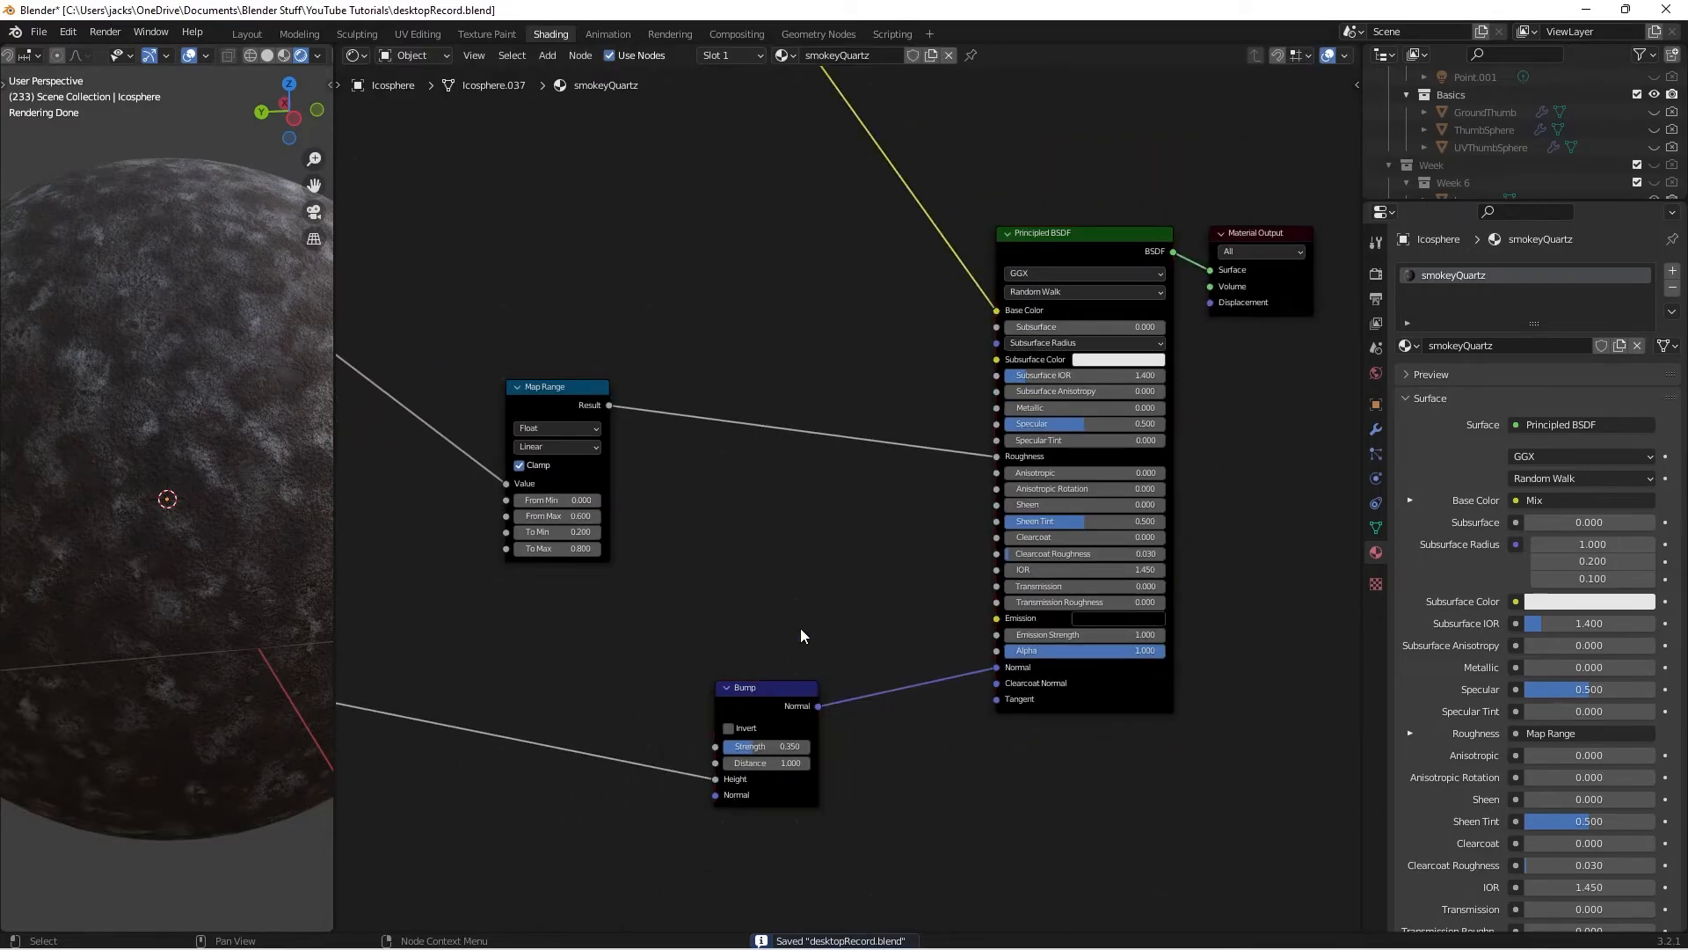
key("ctrl+s")
Return to the Layout workspace, leave the camera view, and expand the ThumbnailStuff and SceneOptions collections in the Outliner
left_click(243, 38)
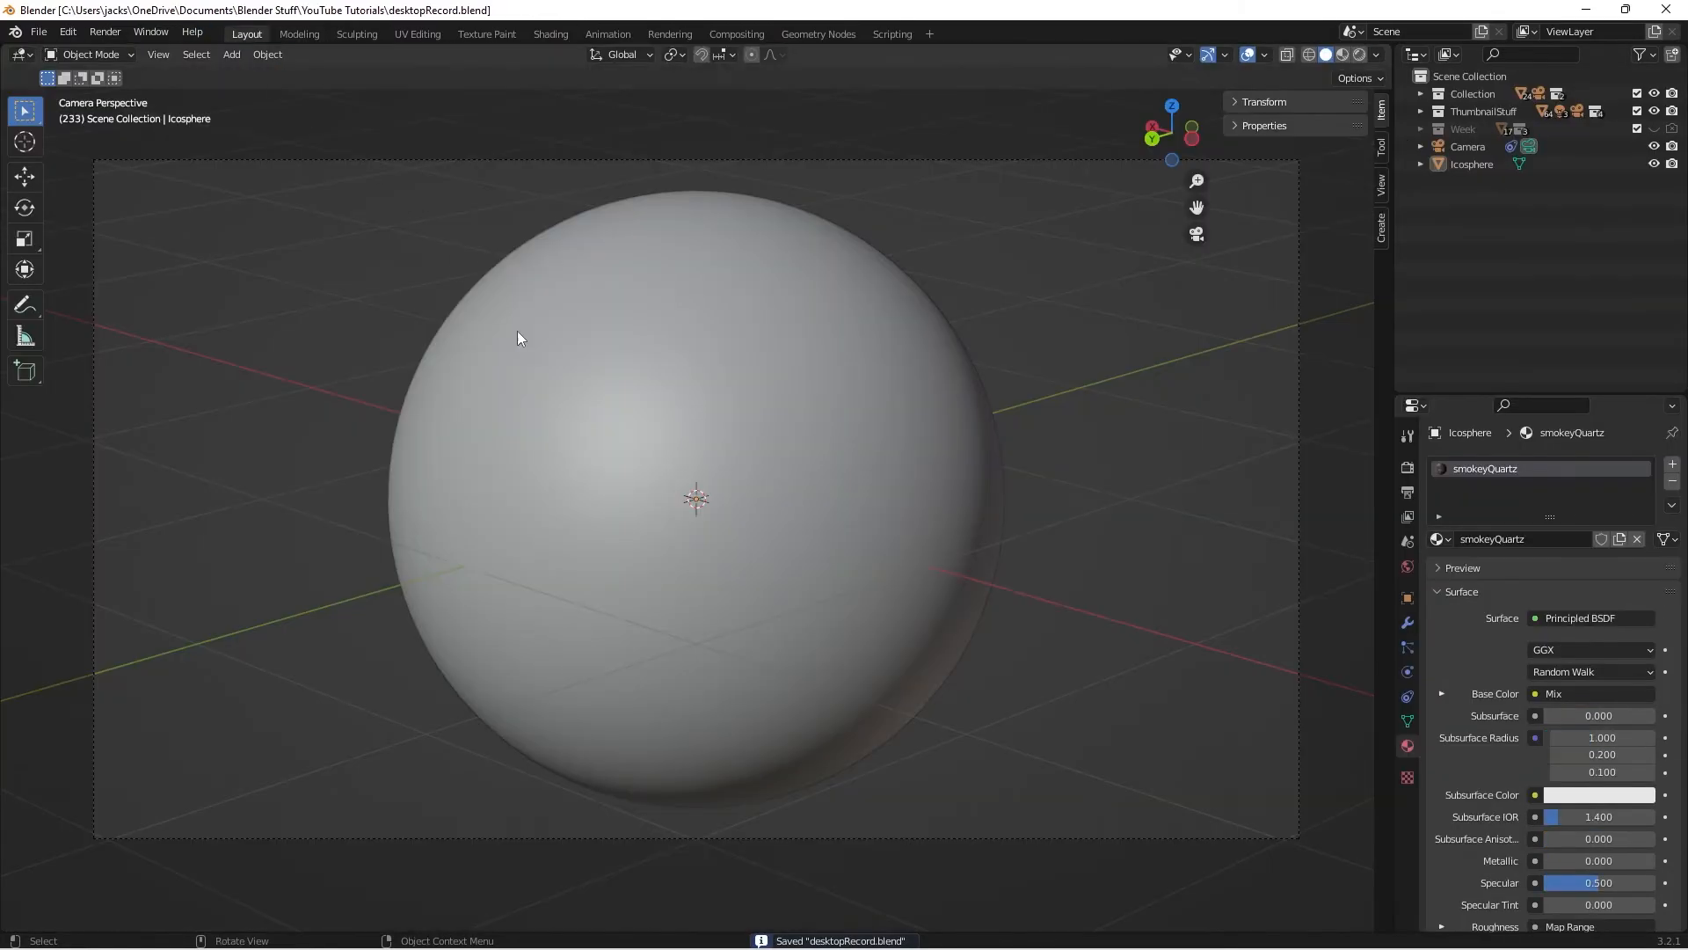
key("KP_0")
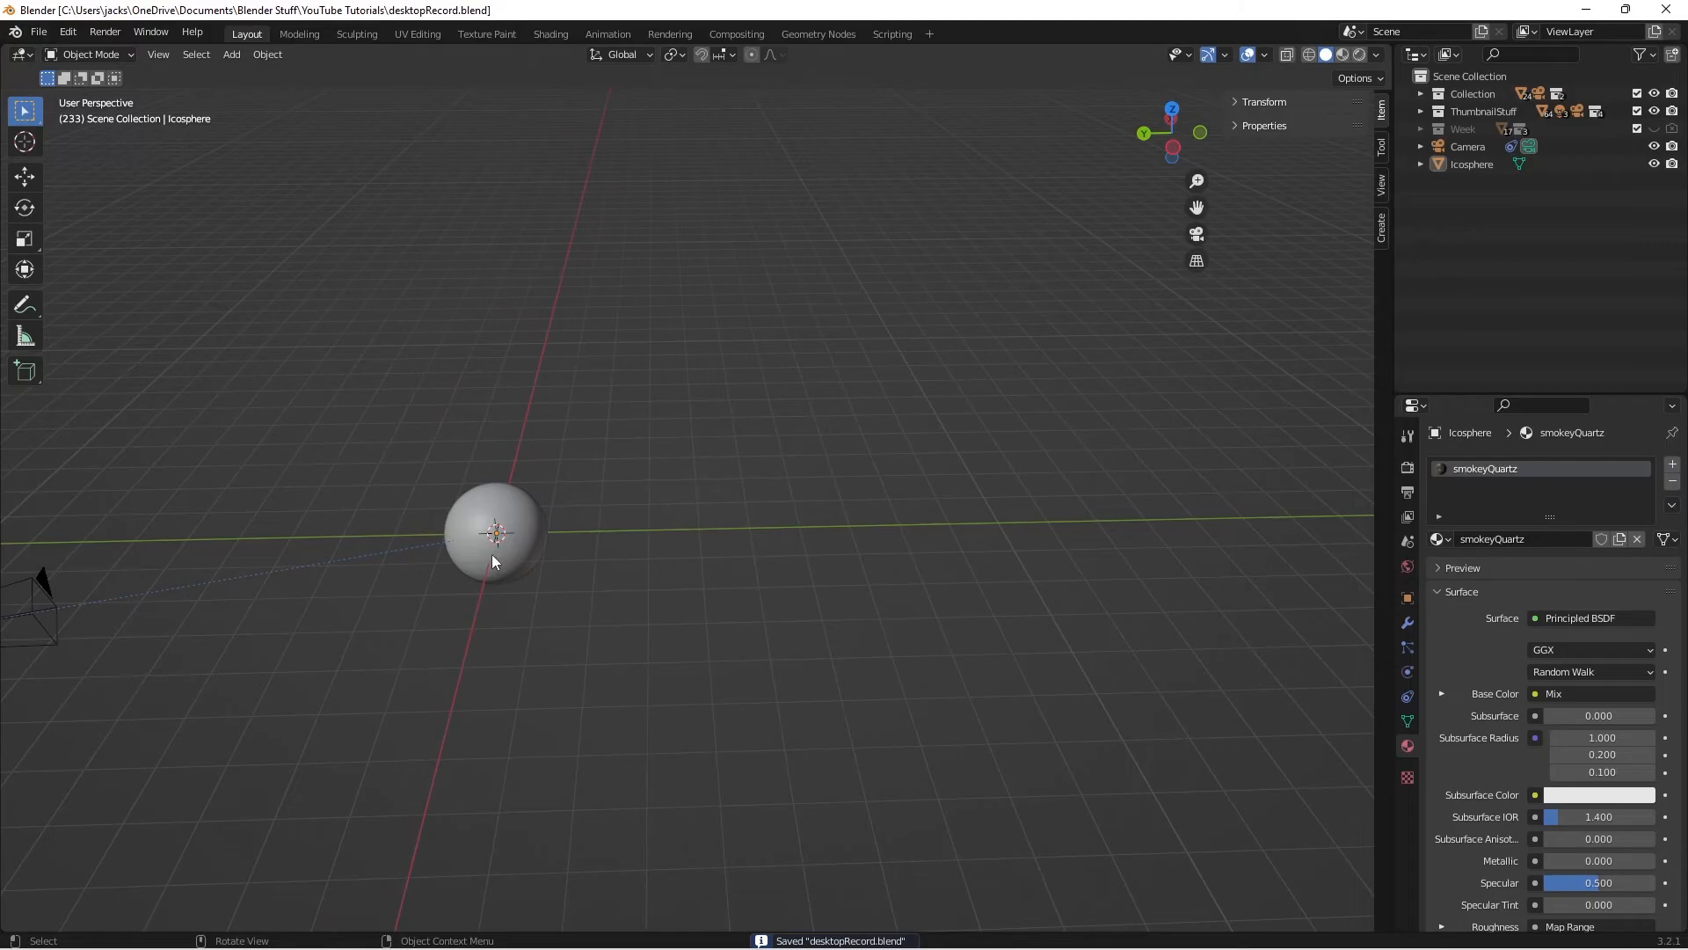
left_click(462, 539)
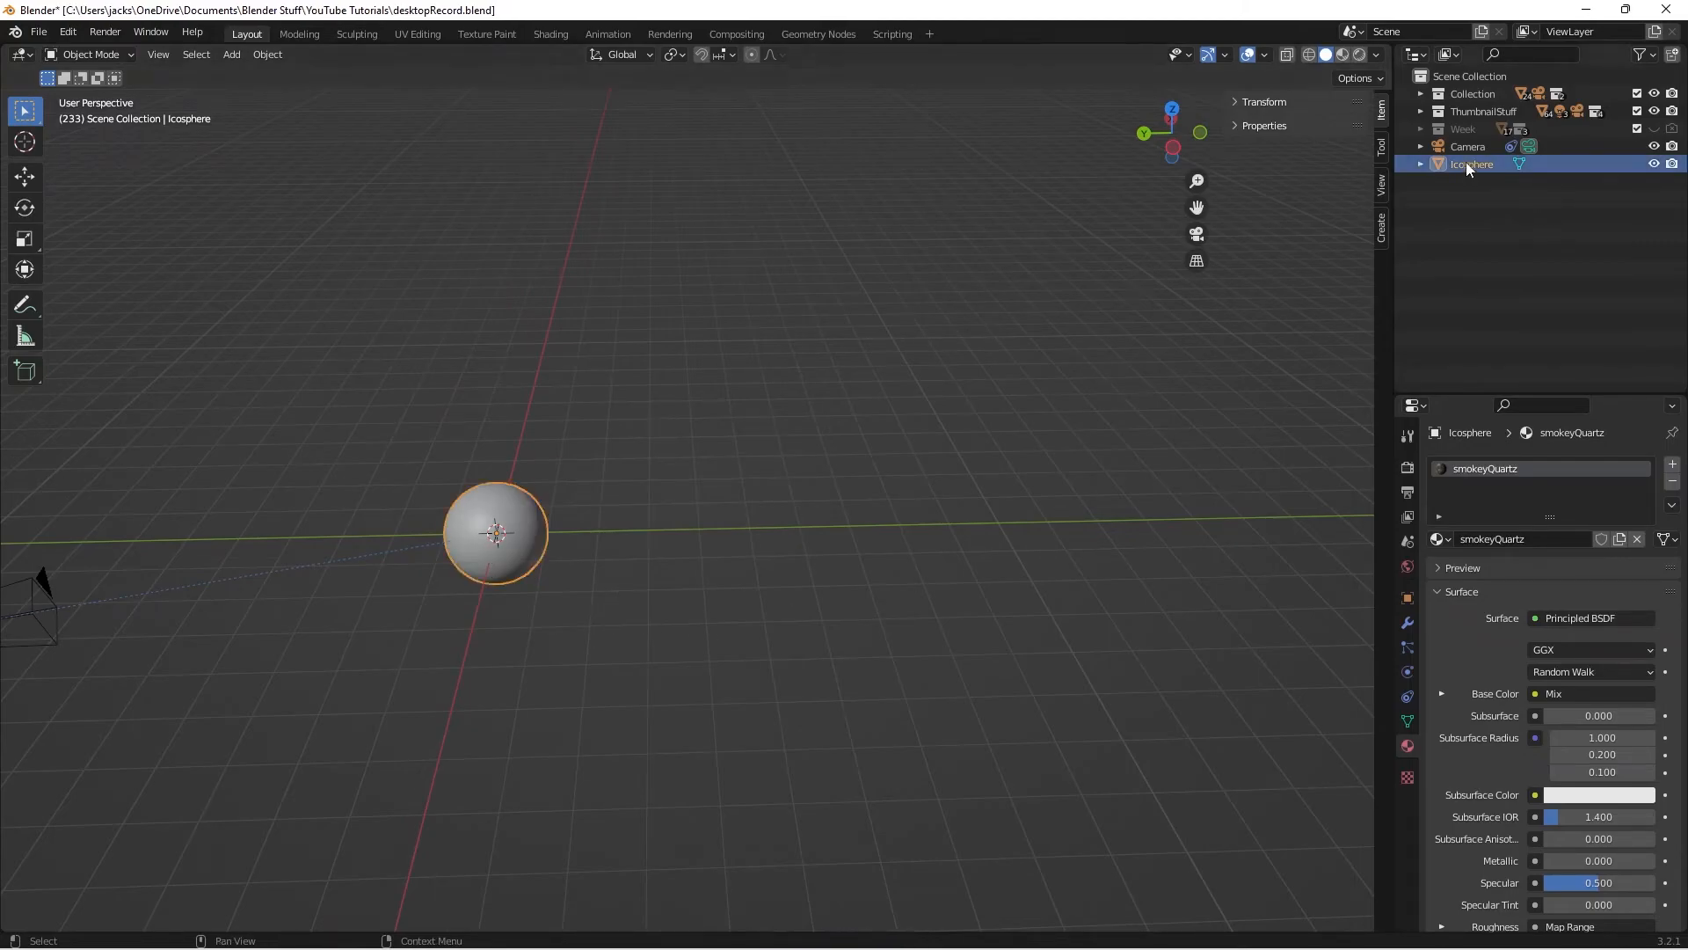
left_click(1420, 111)
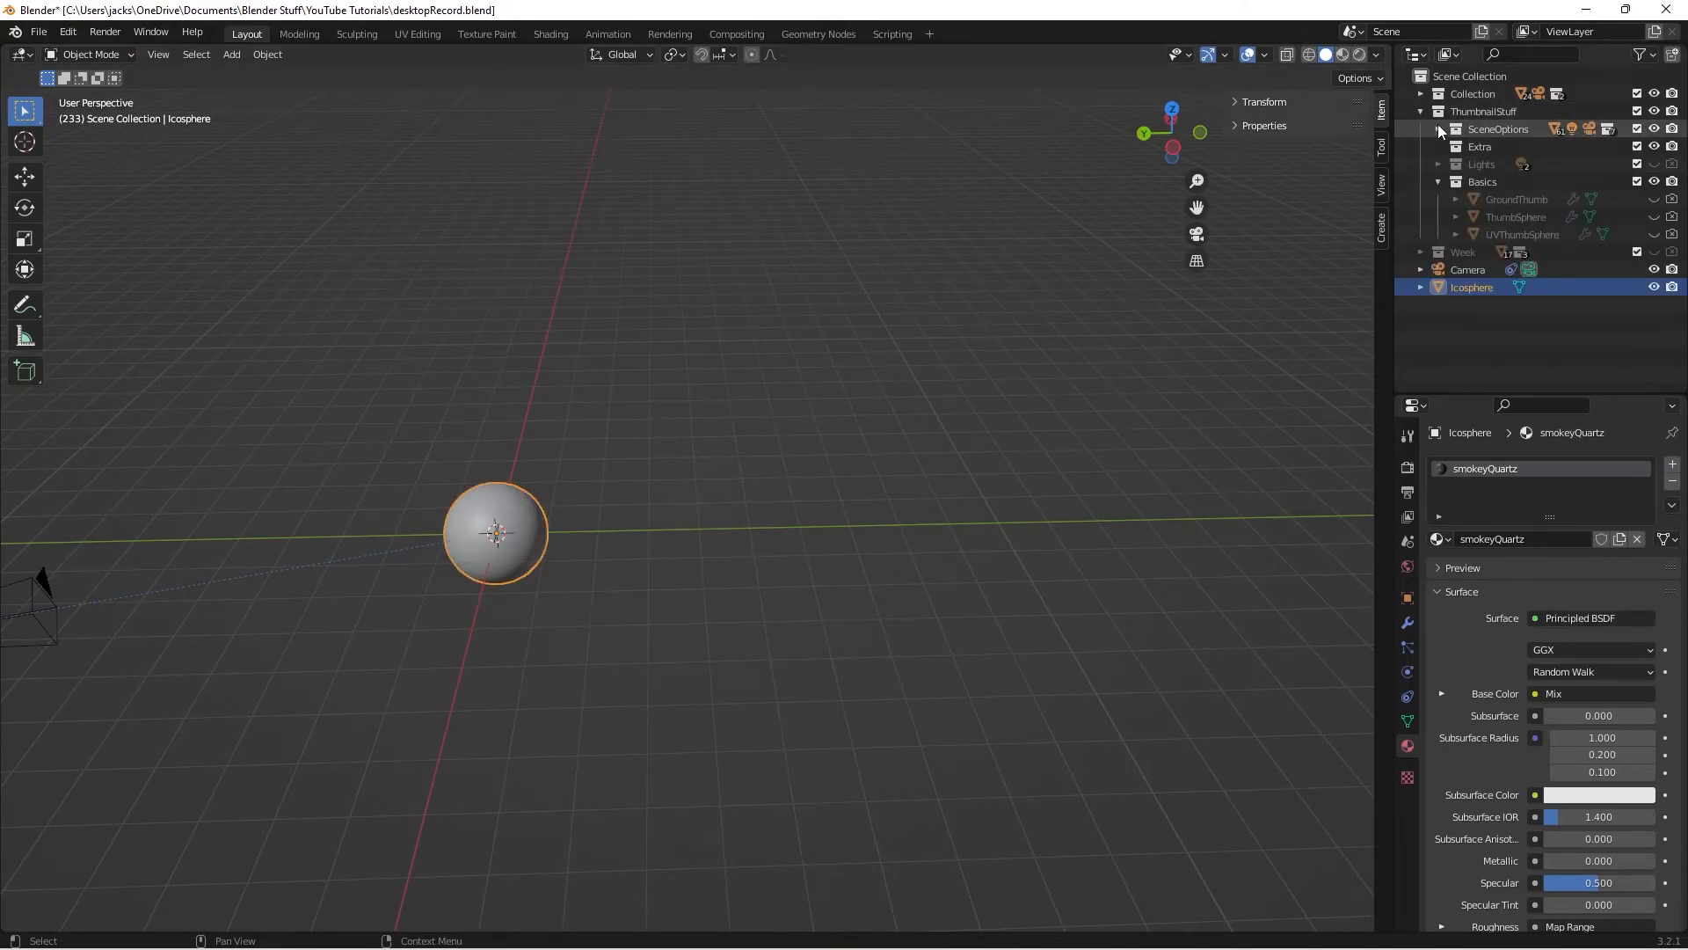
left_click(1439, 128)
key("shift+a")
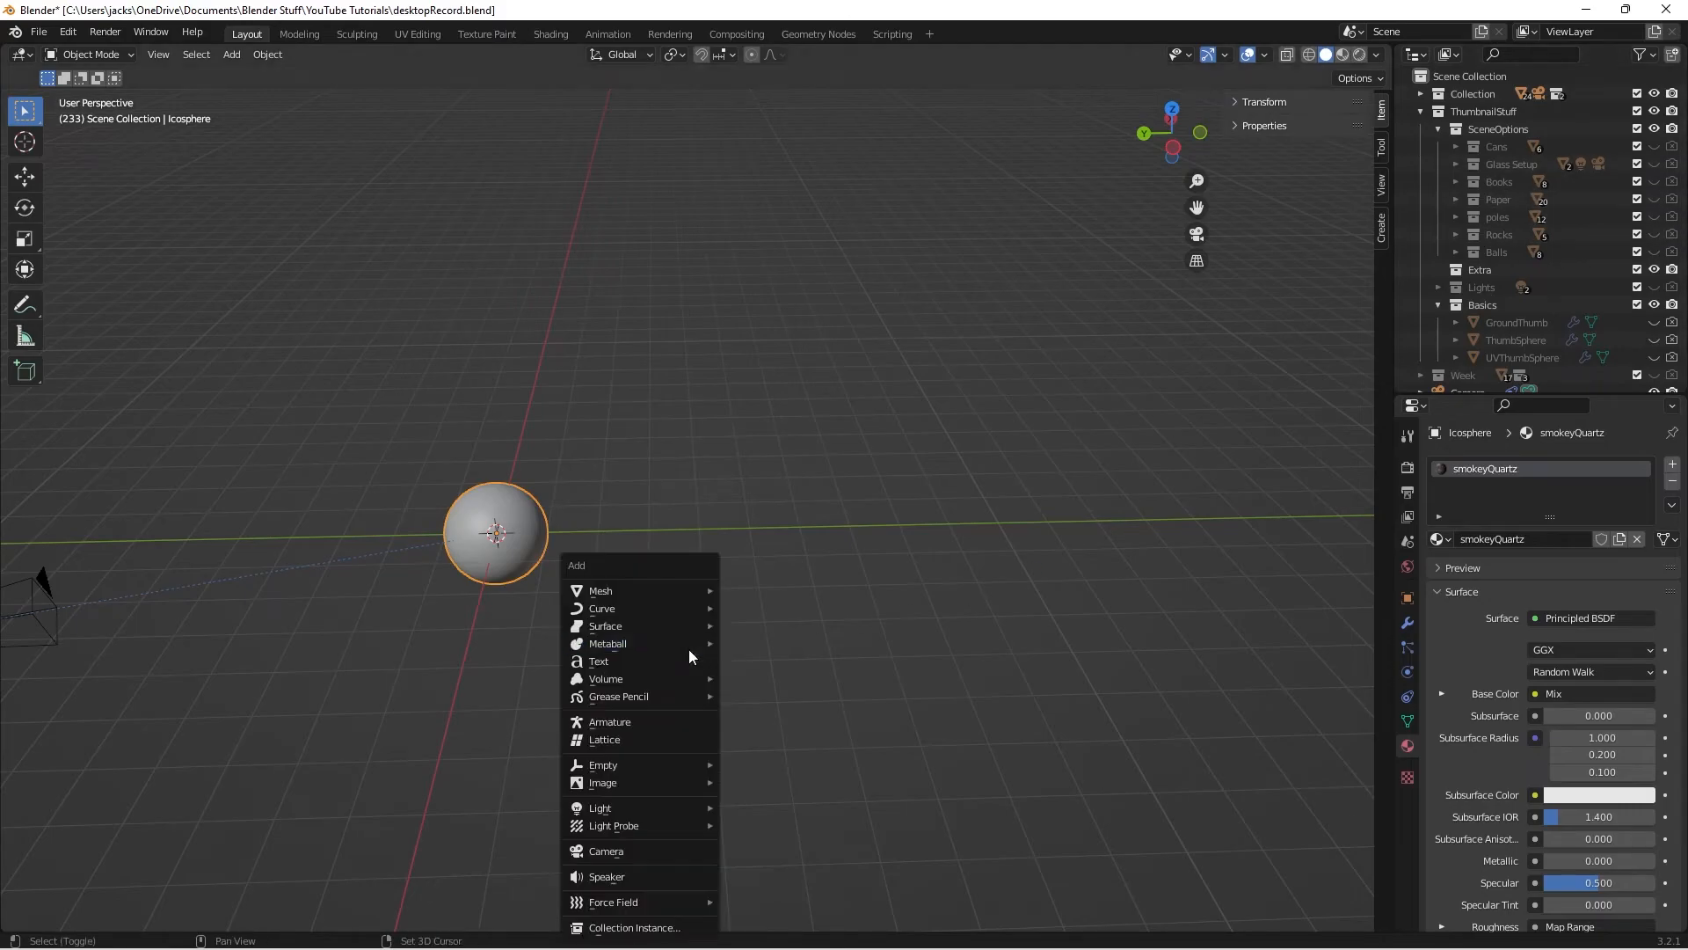
mouse_move(674, 587)
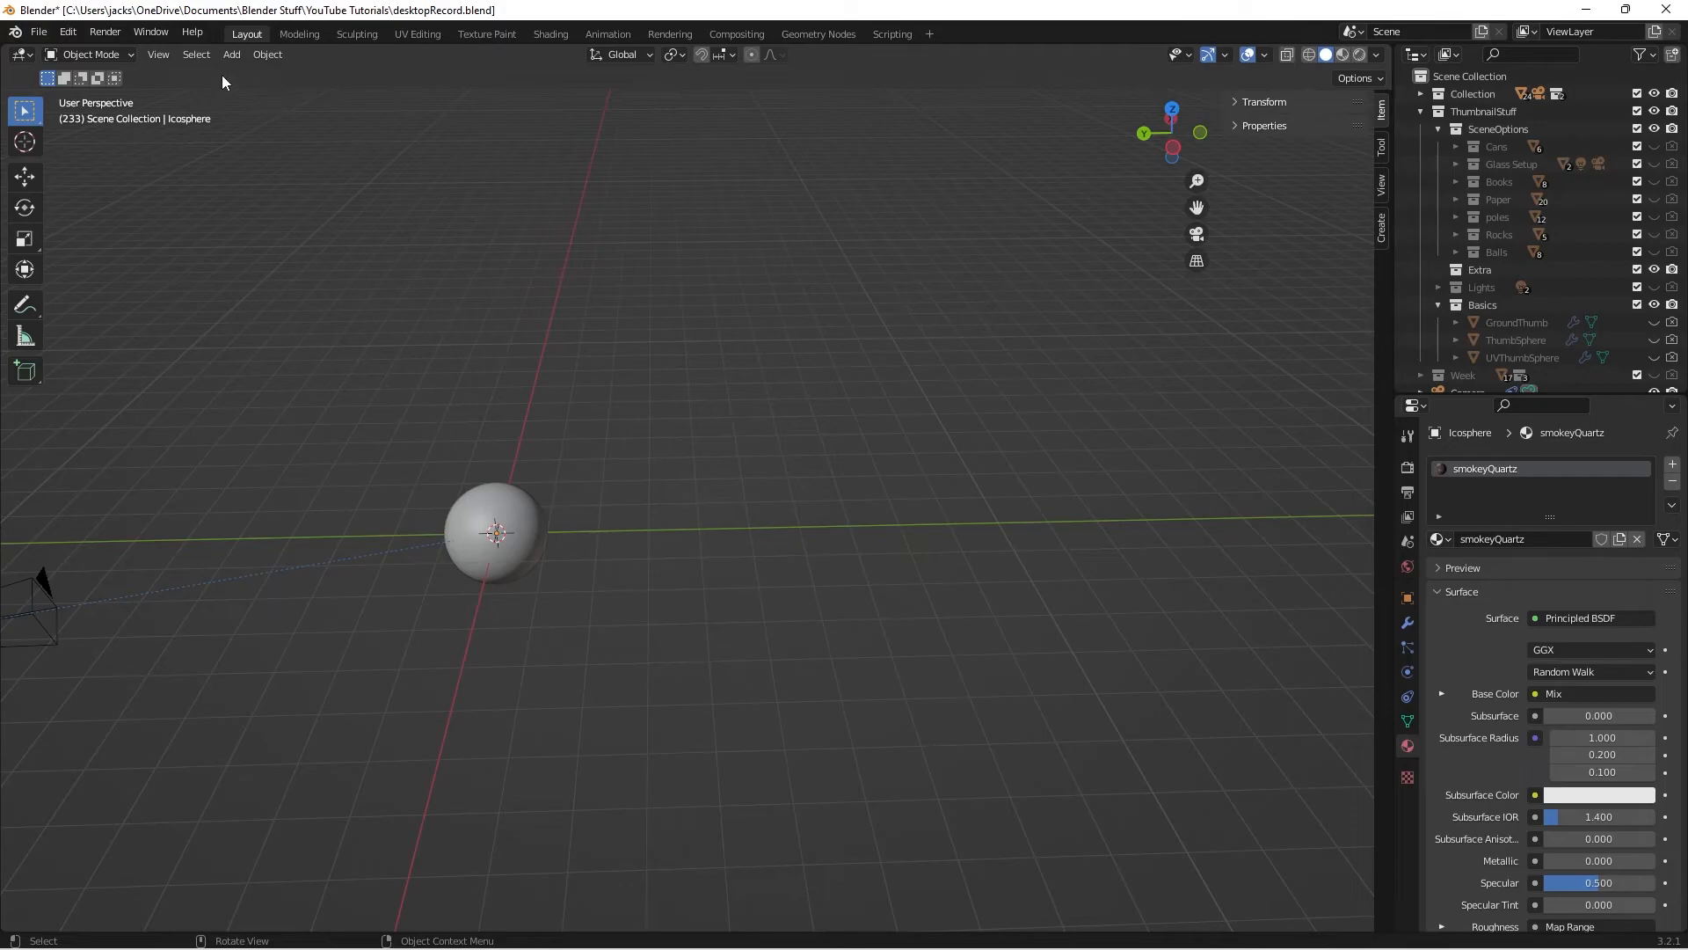
left_click(70, 32)
Show the Rocks collection in the viewport
middle_click_drag(420, 598, 705, 571, "shift")
scroll(587, 614, "up", 4)
scroll(681, 584, "down", 3)
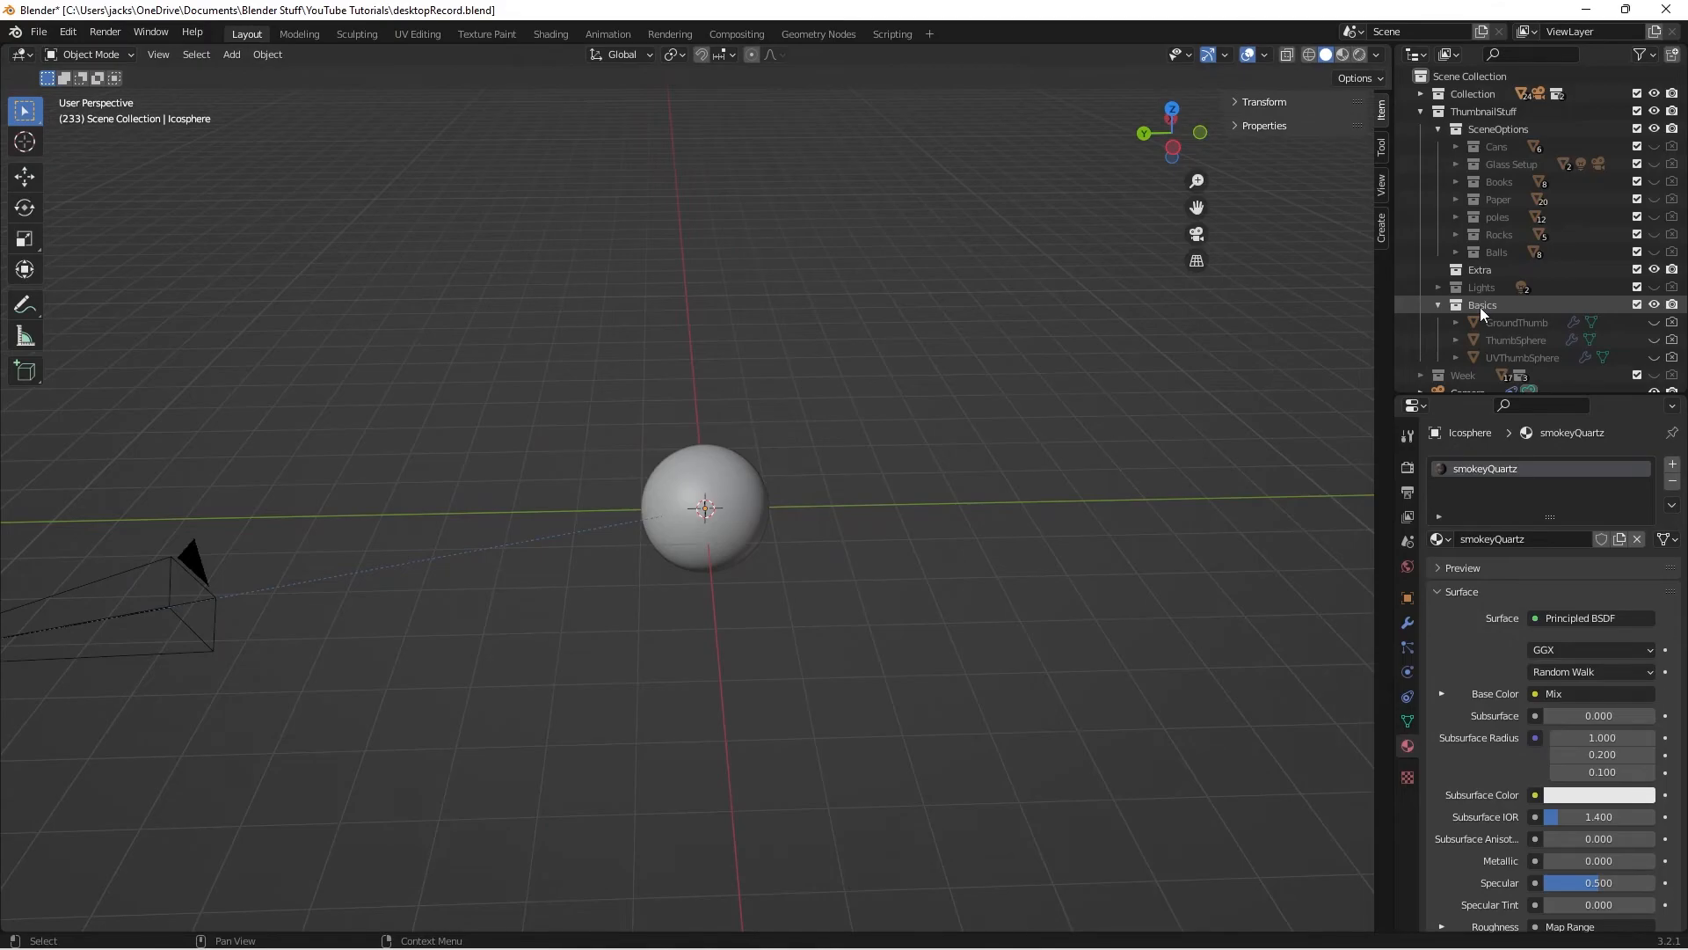
left_click(1655, 234)
Link the icosphere's smokeyQuartz material to all five rocks, with the icosphere as the active object
middle_click_drag(942, 568, 908, 561)
left_click_drag(748, 426, 969, 635)
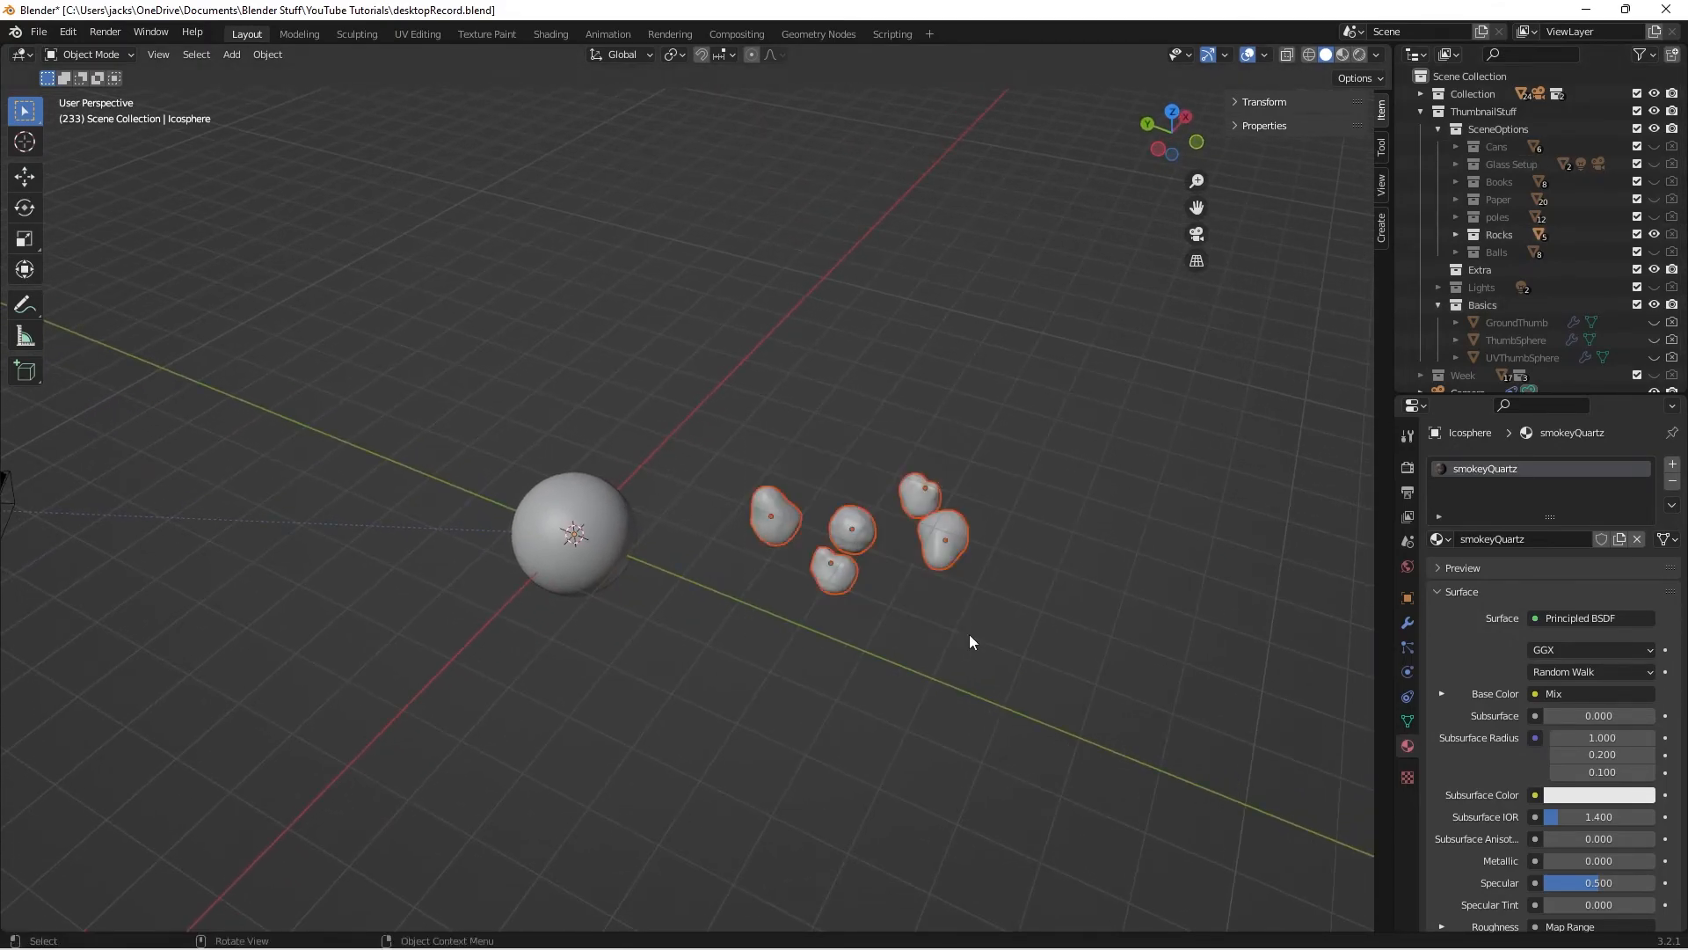
left_click(571, 546, "shift")
key("ctrl+l")
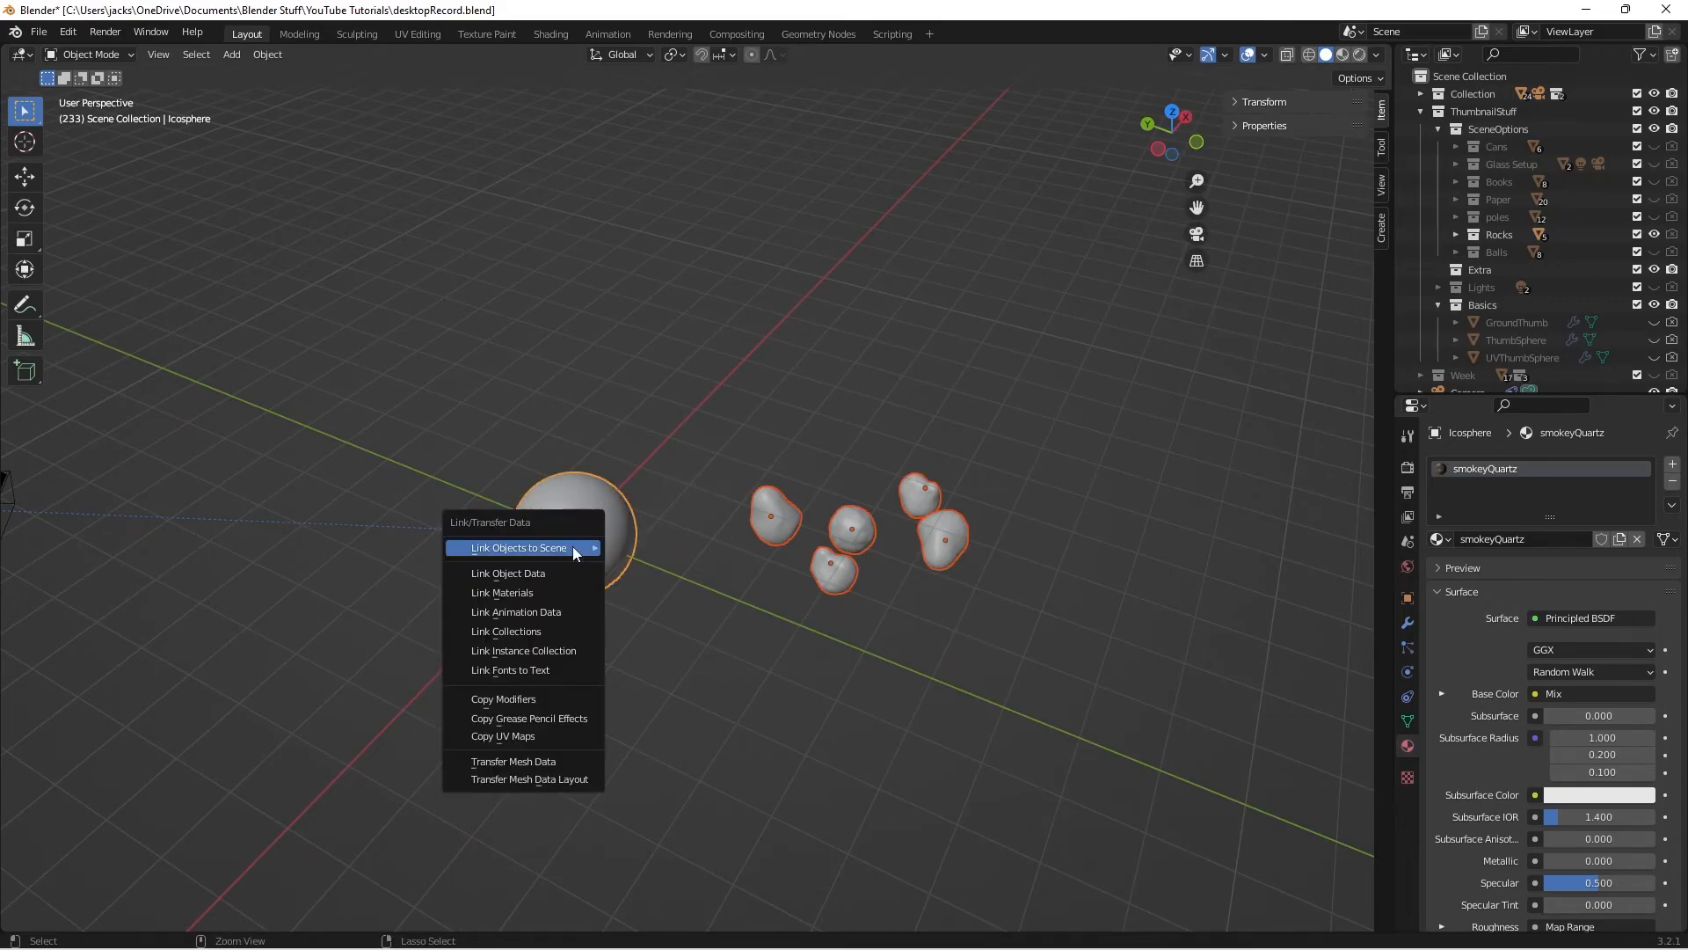
left_click(548, 586)
Display the rocks in rendered shading, frame the round middle rock, and examine the quartz surface on the individual rocks
left_click(835, 552)
middle_click_drag(835, 552, 836, 588)
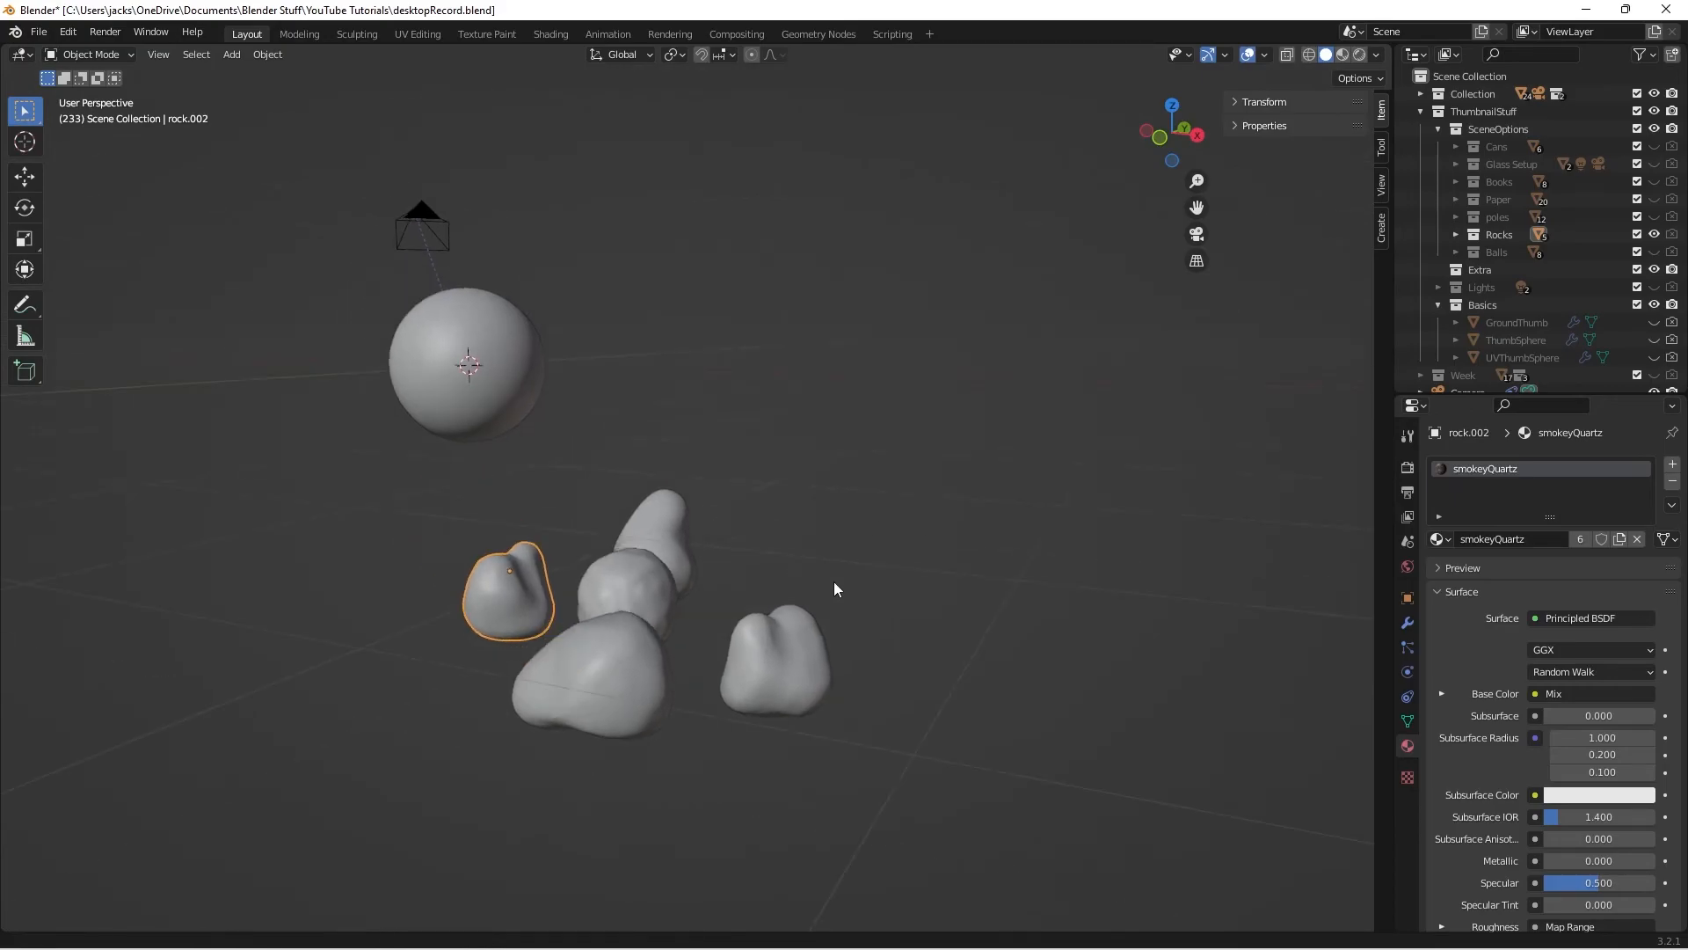
left_click(1358, 55)
left_click(632, 594)
key("KP_Decimal")
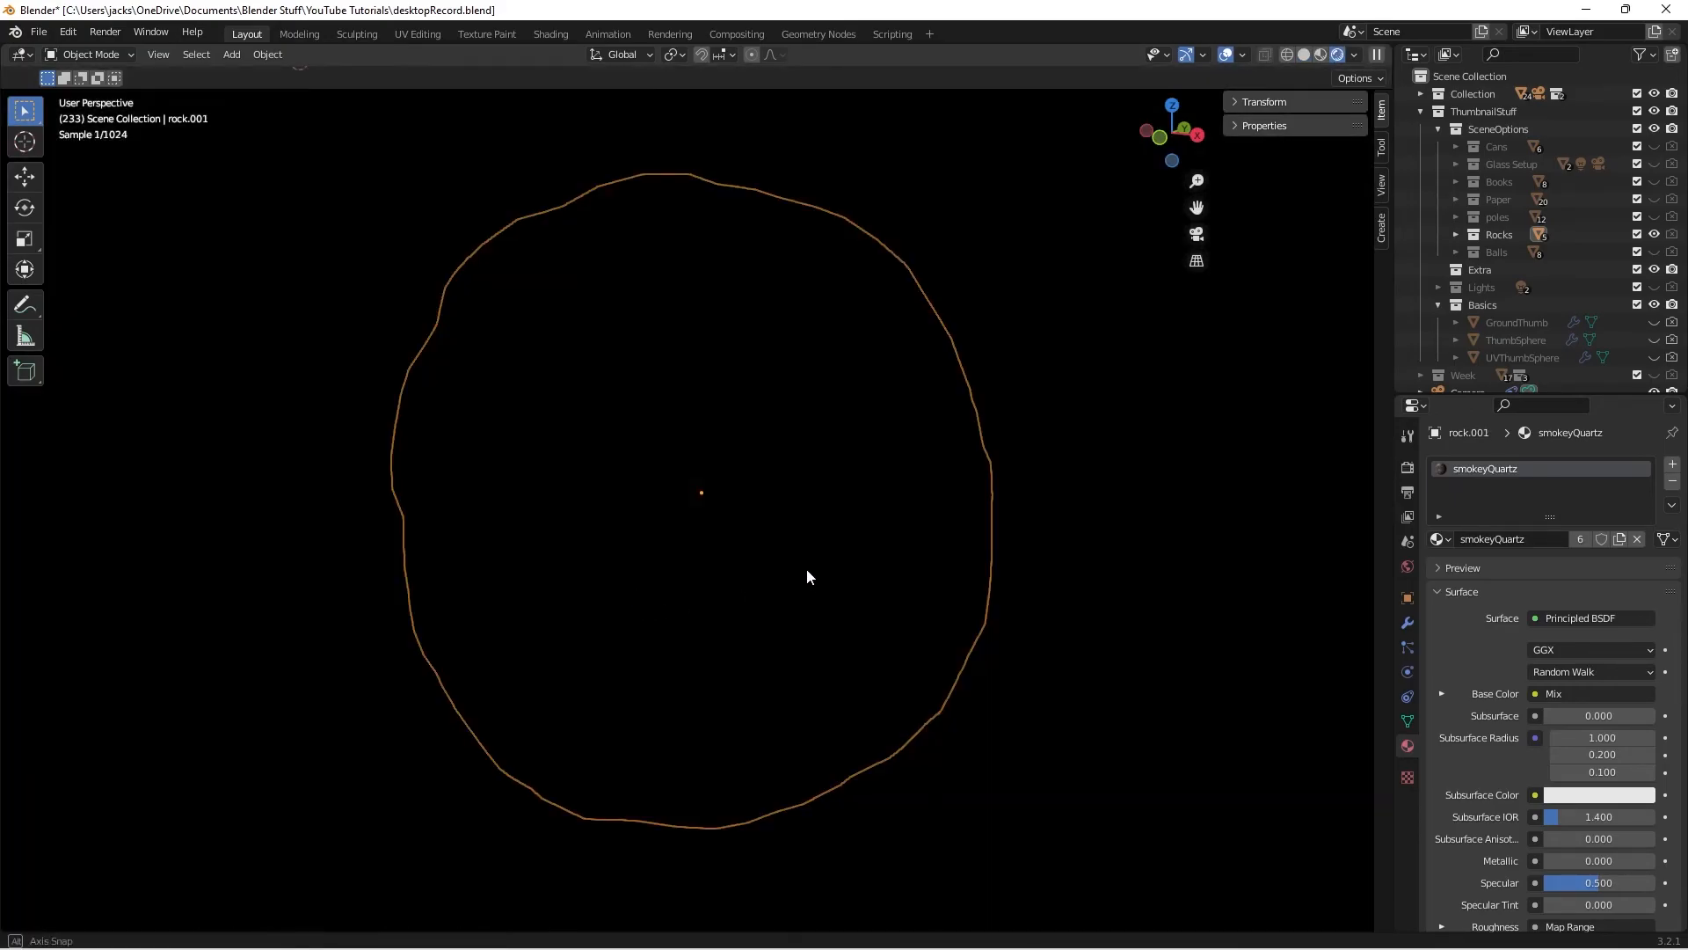
scroll(805, 568, "down", 4)
middle_click_drag(794, 570, 842, 699)
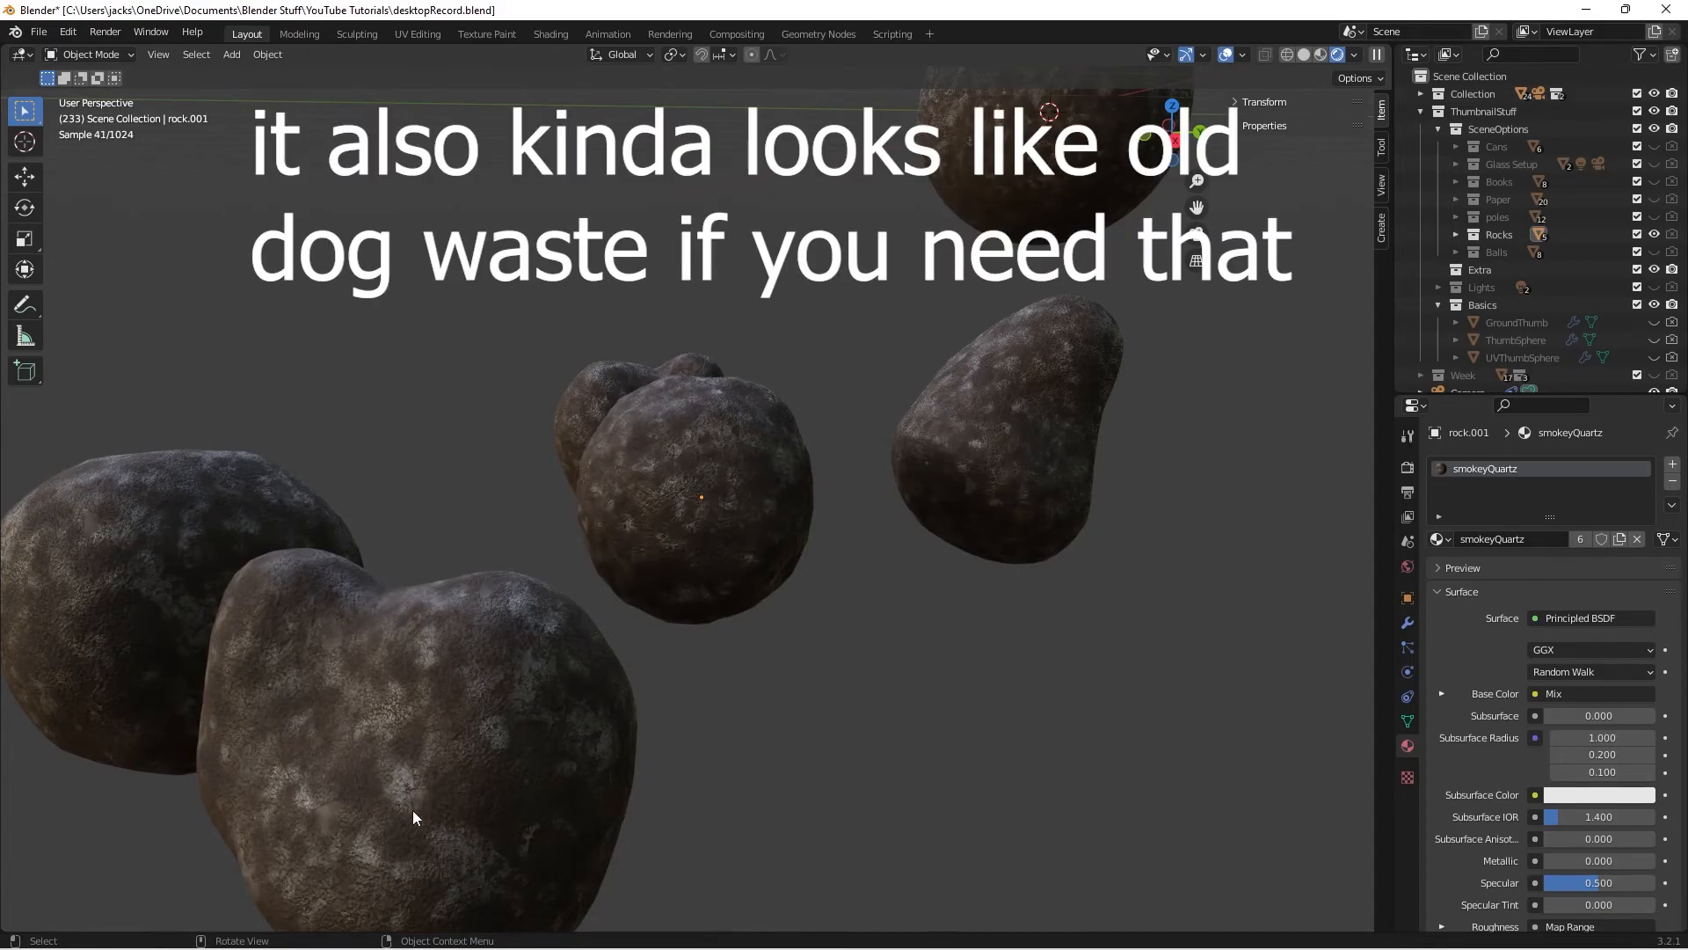
left_click(726, 493)
left_click(828, 664)
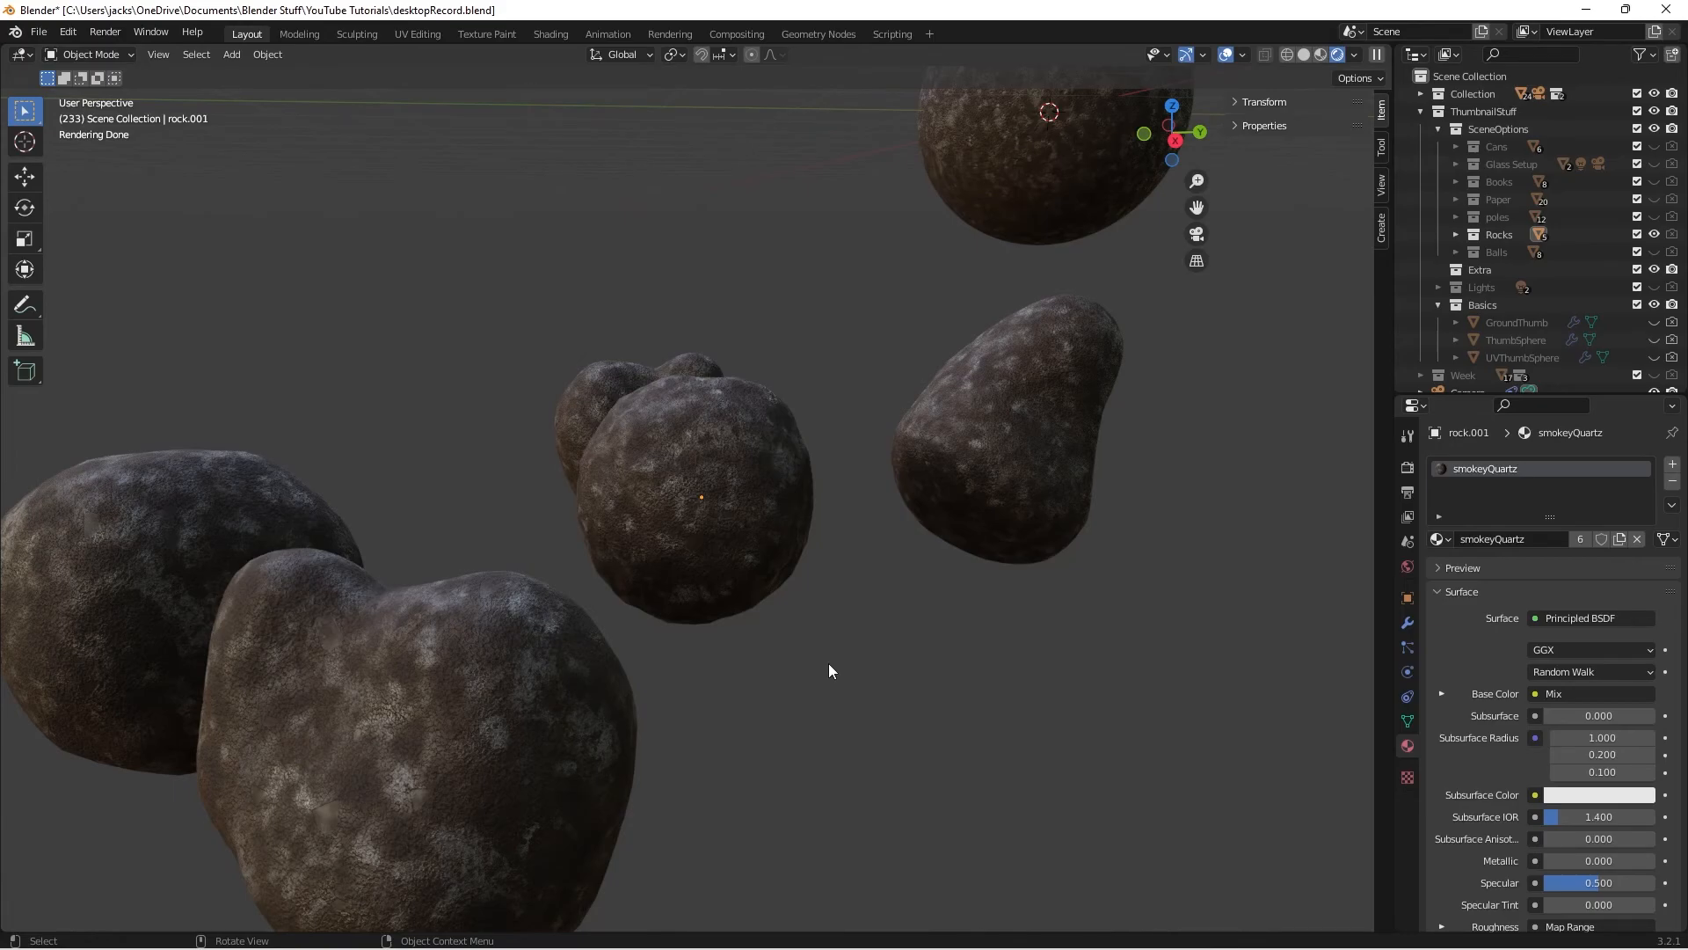
left_click(720, 530)
left_click(490, 716)
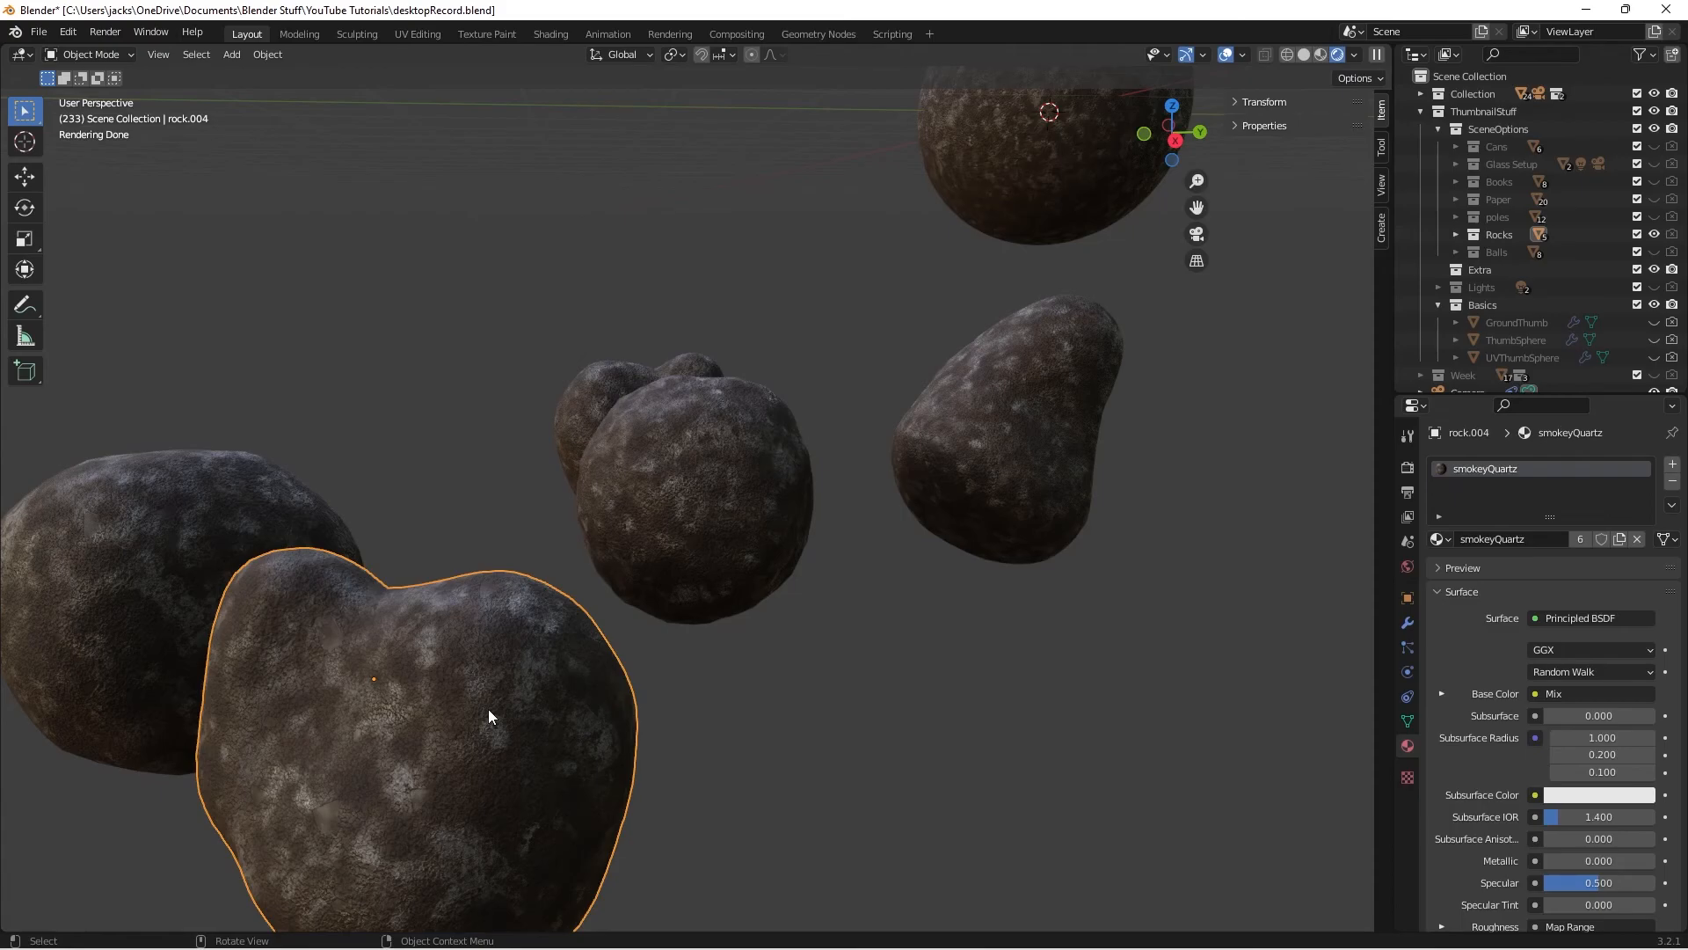
Set the smokeyQuartz material's Bump Strength to 0.1 in the Shading workspace and return to the Layout view of the rocks
left_click(716, 521)
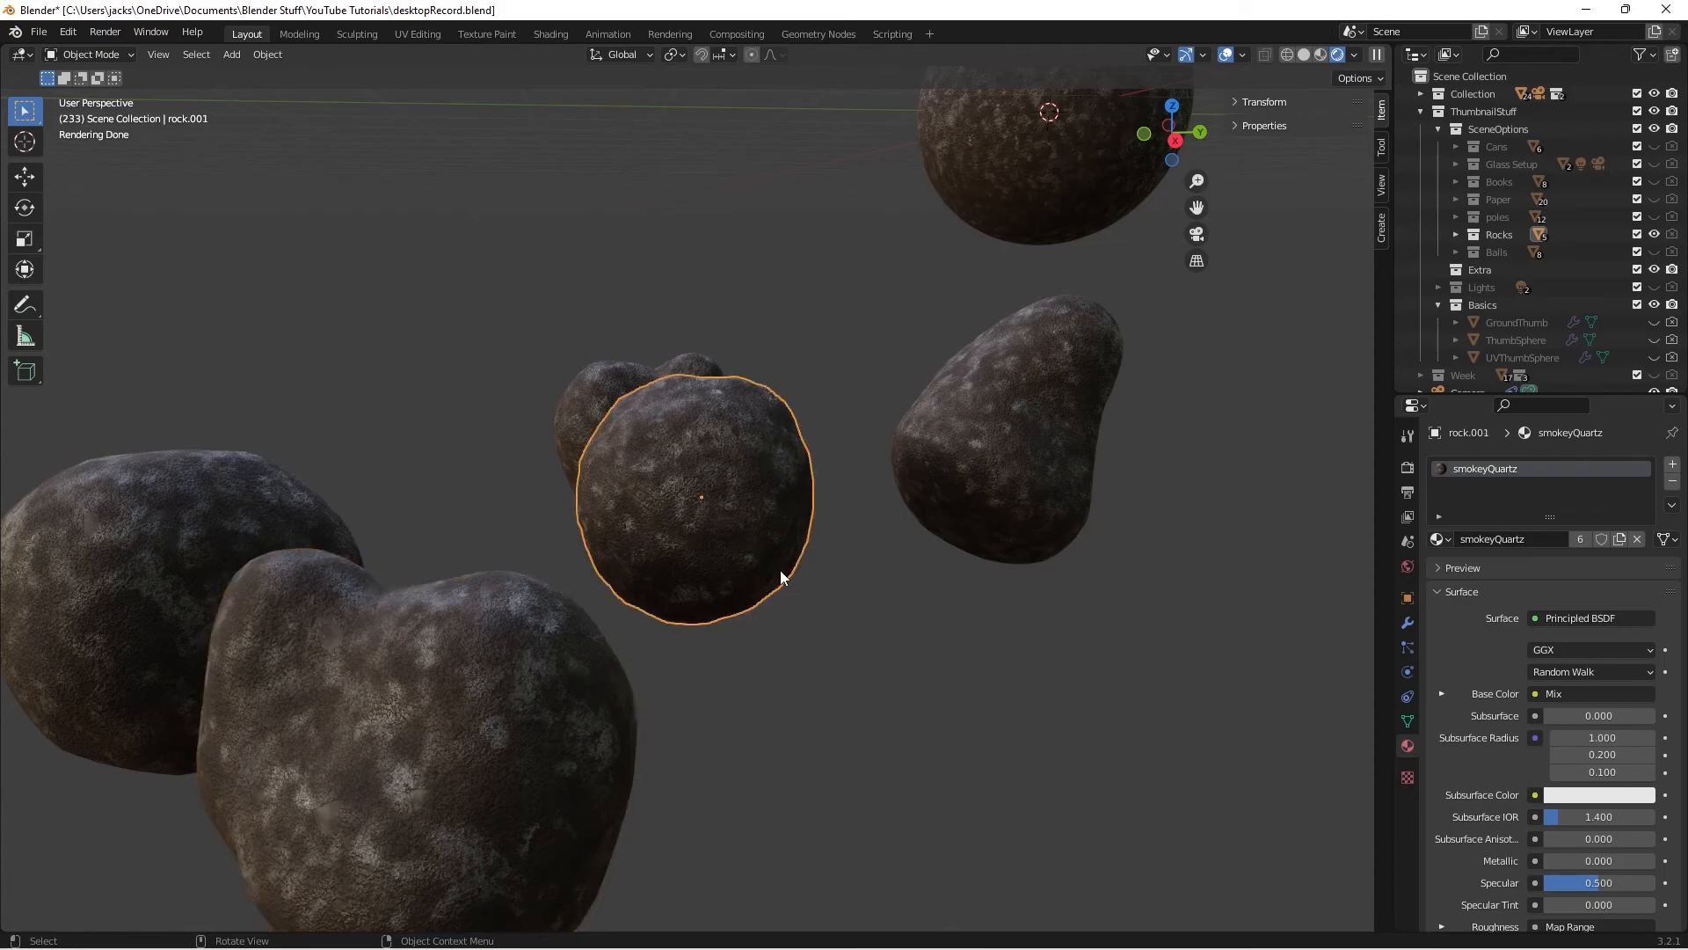
left_click(532, 34)
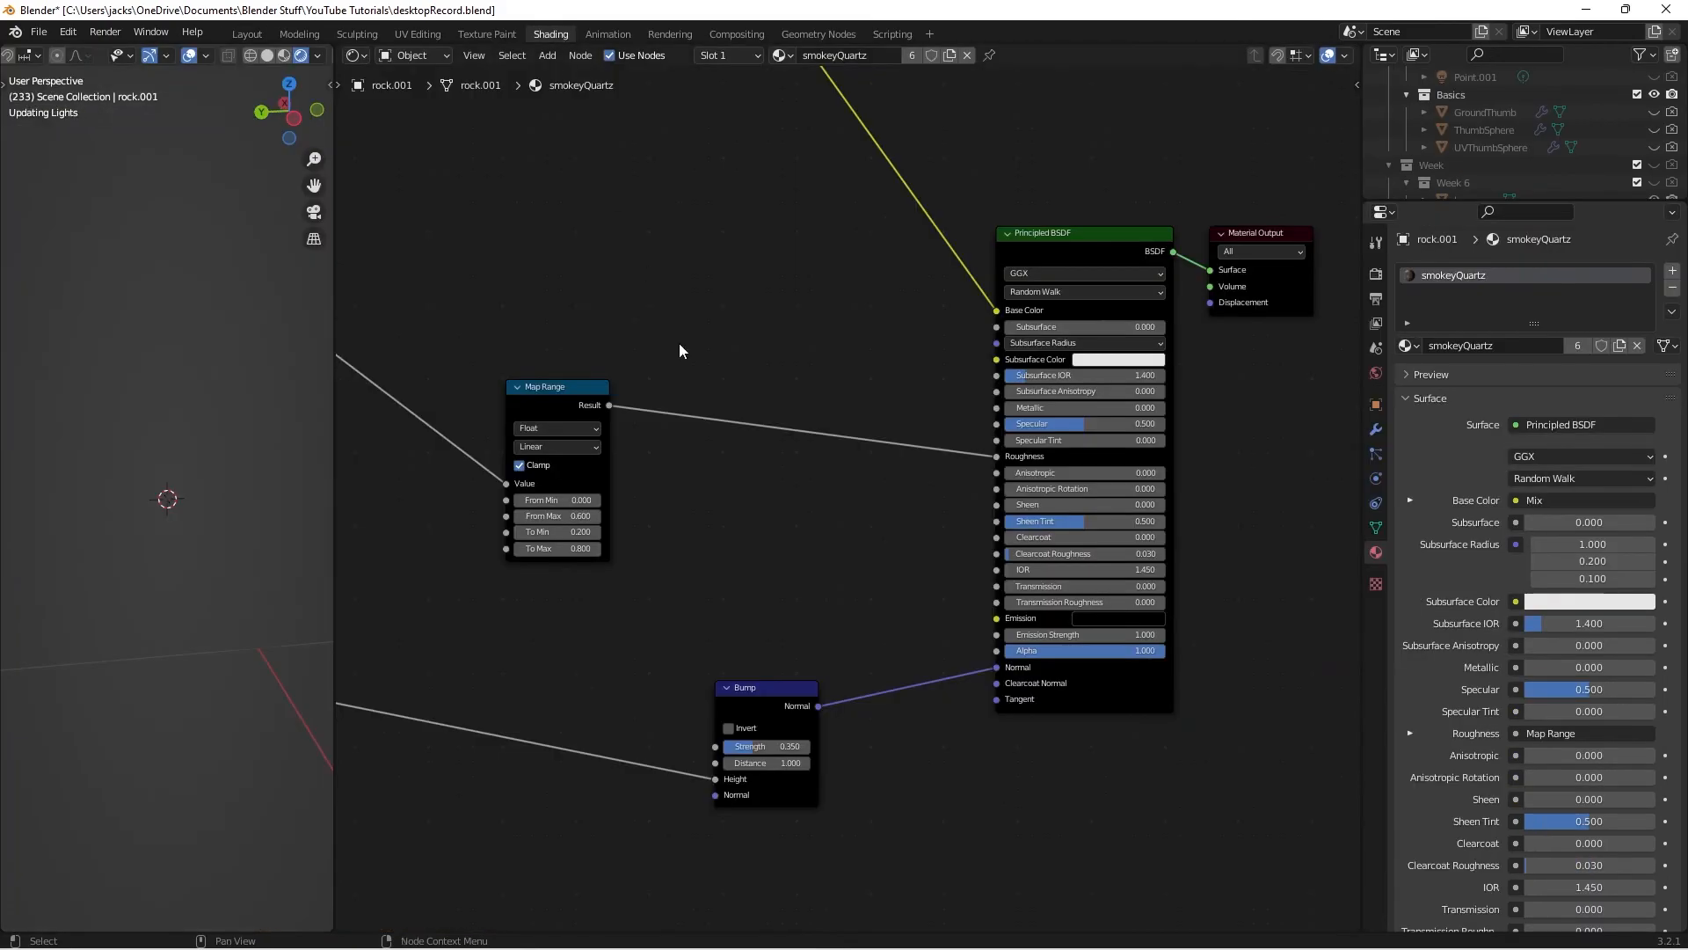
type("0.1")
key("Return")
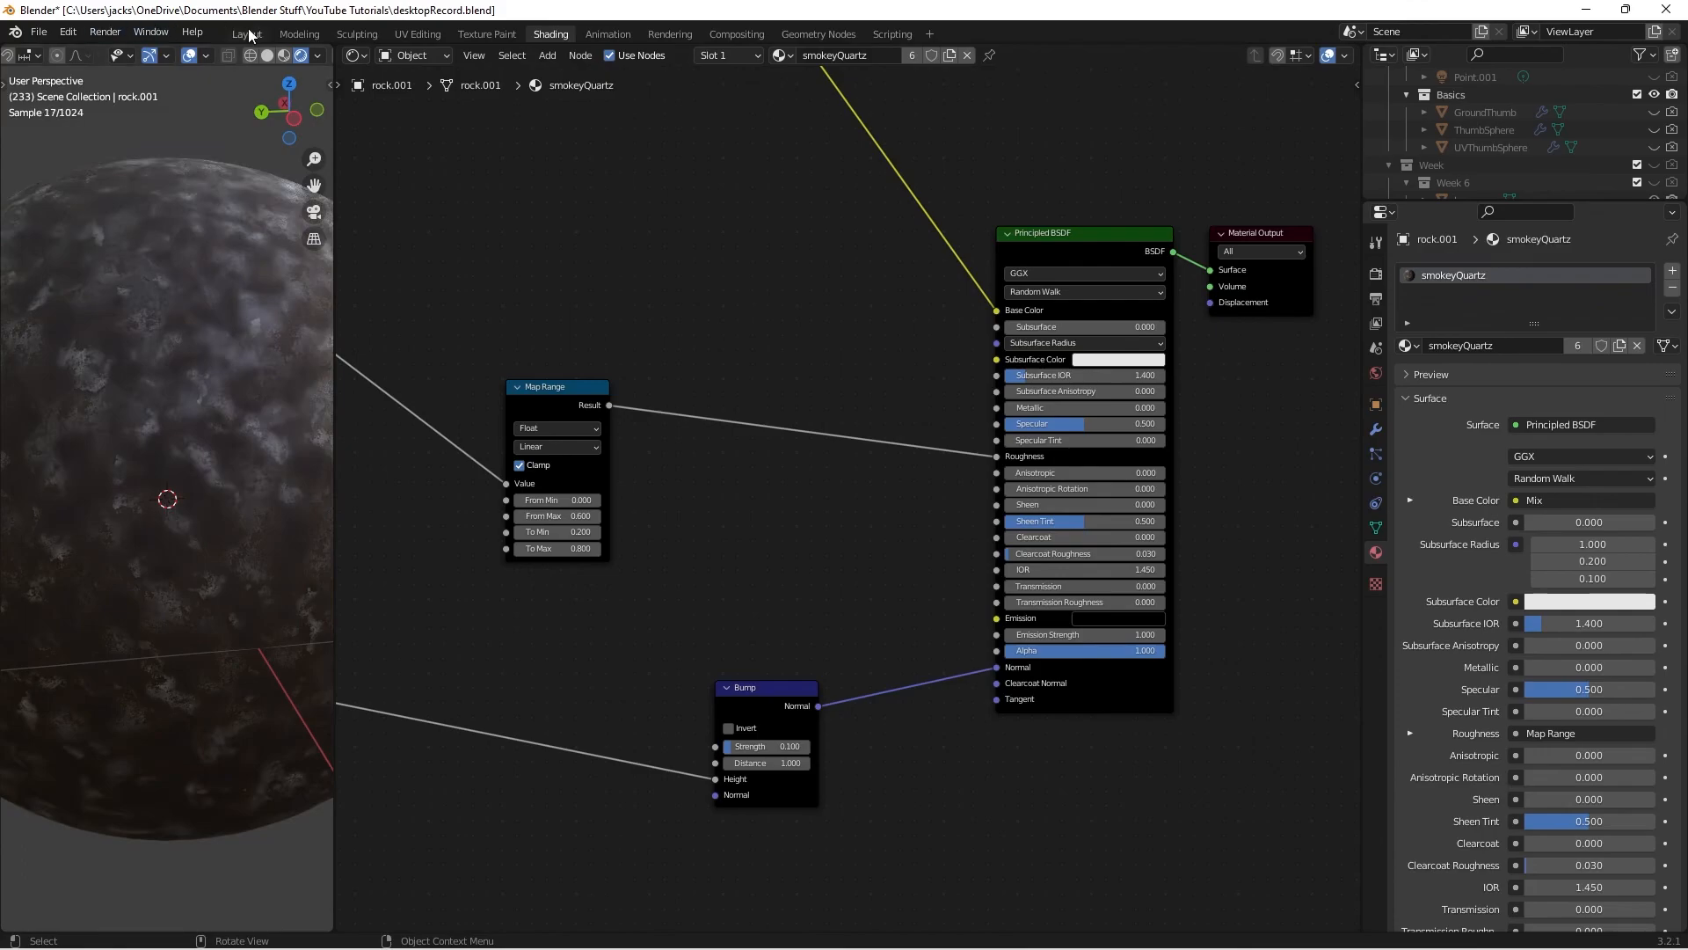
left_click(247, 35)
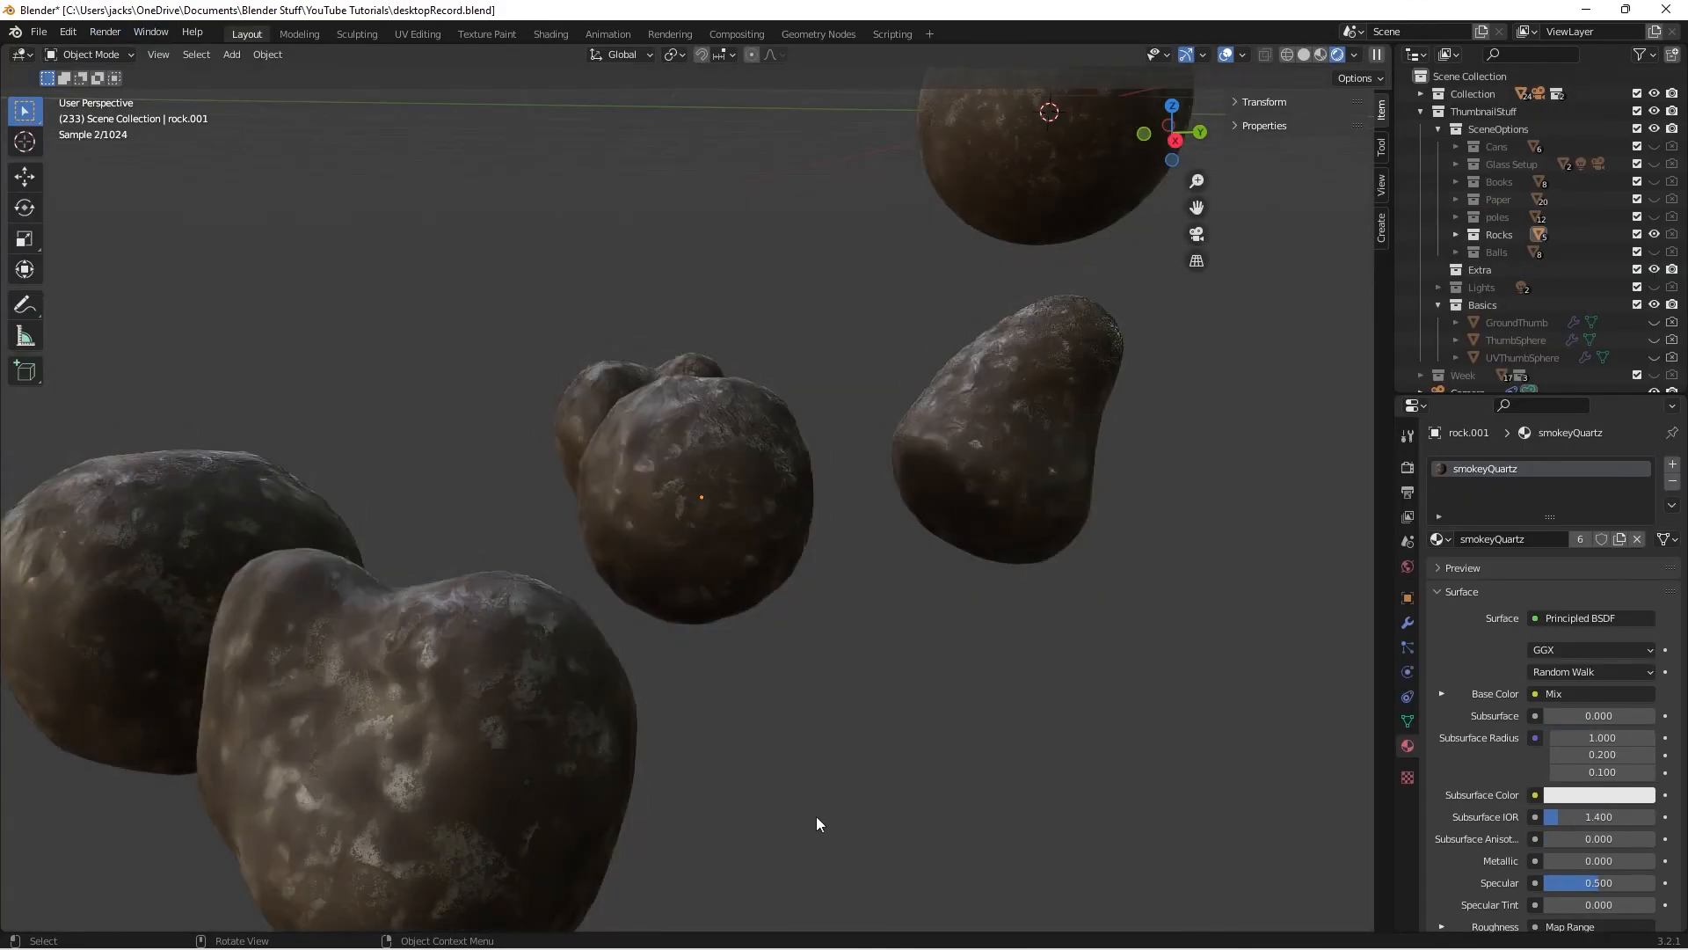